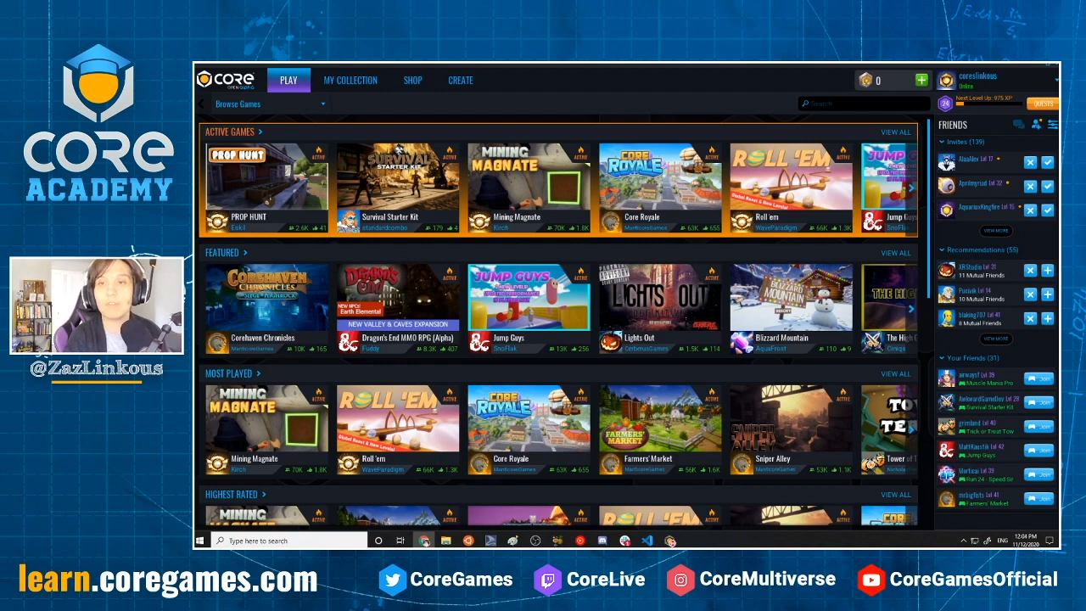
Switch to Chrome, maximize the Survival Game Jam page and view its overview of prize categories, entry rules and getting started
click(425, 540)
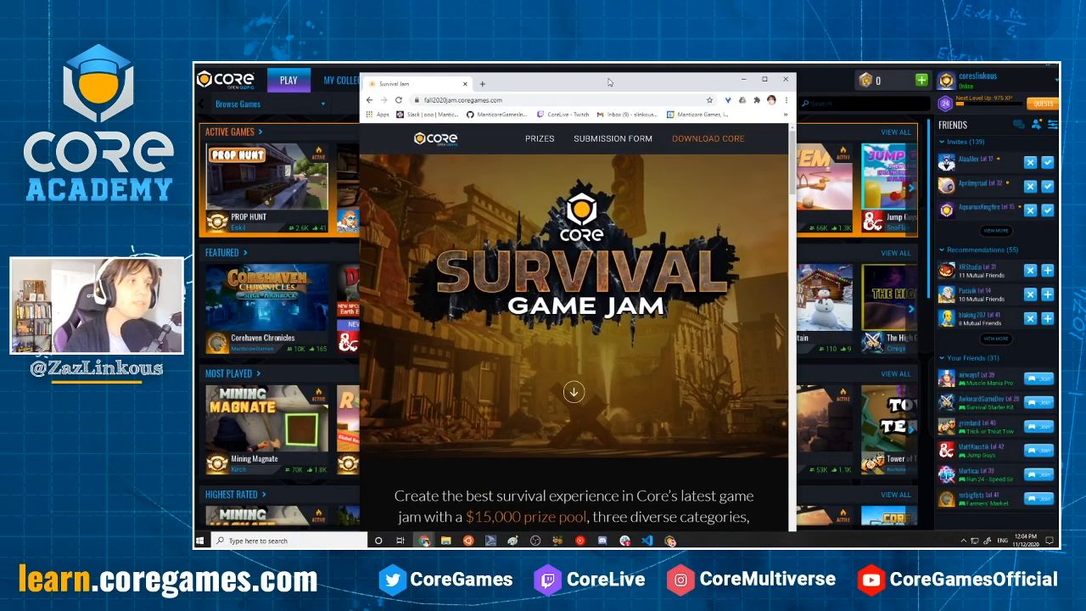
click(764, 79)
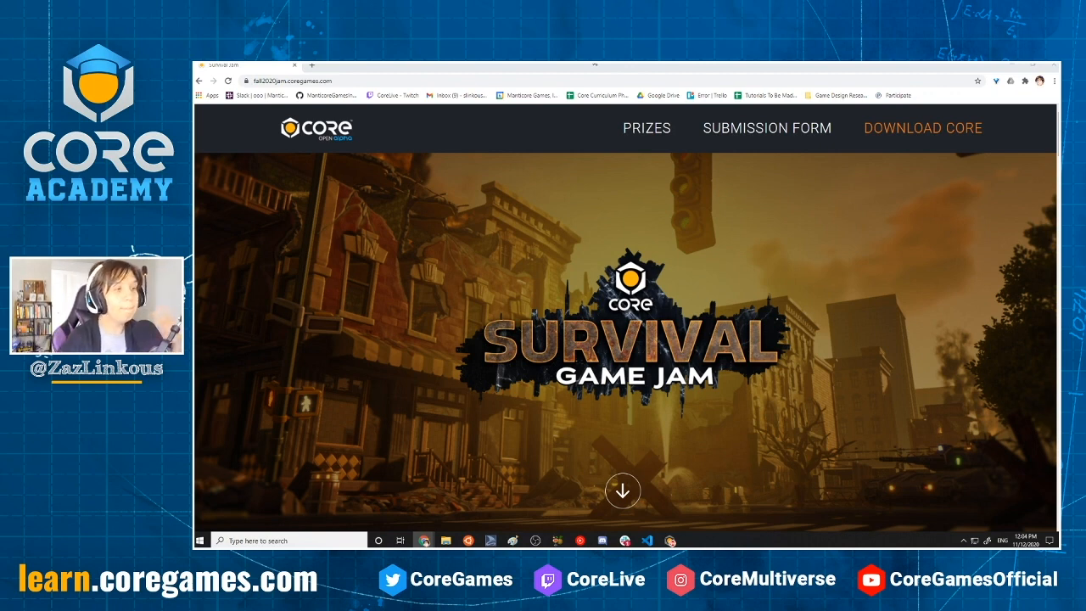
scroll(774, 374, down, 1)
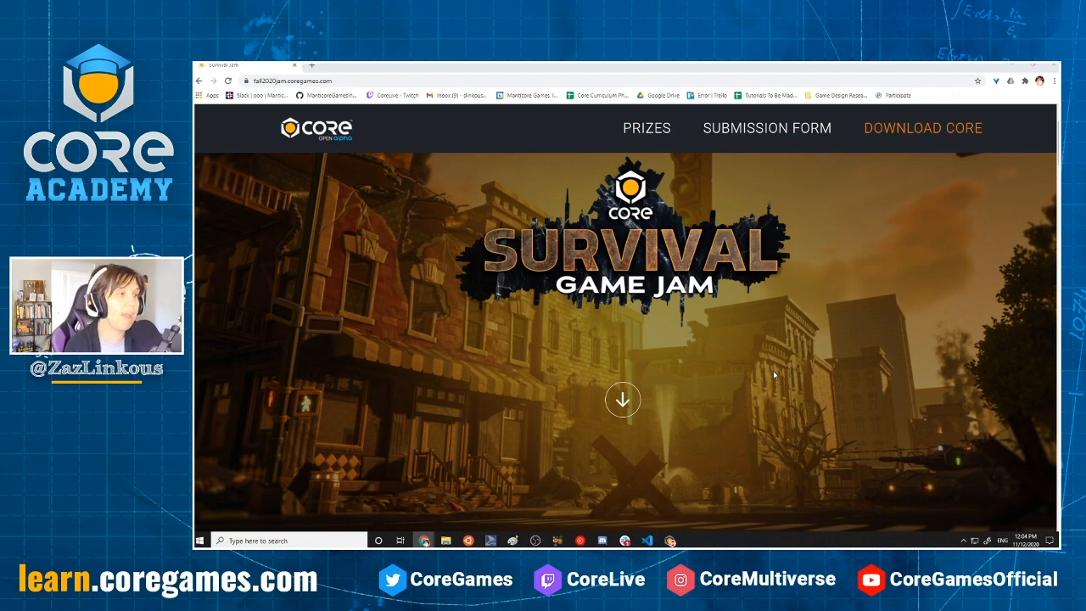
scroll(775, 374, up, 1)
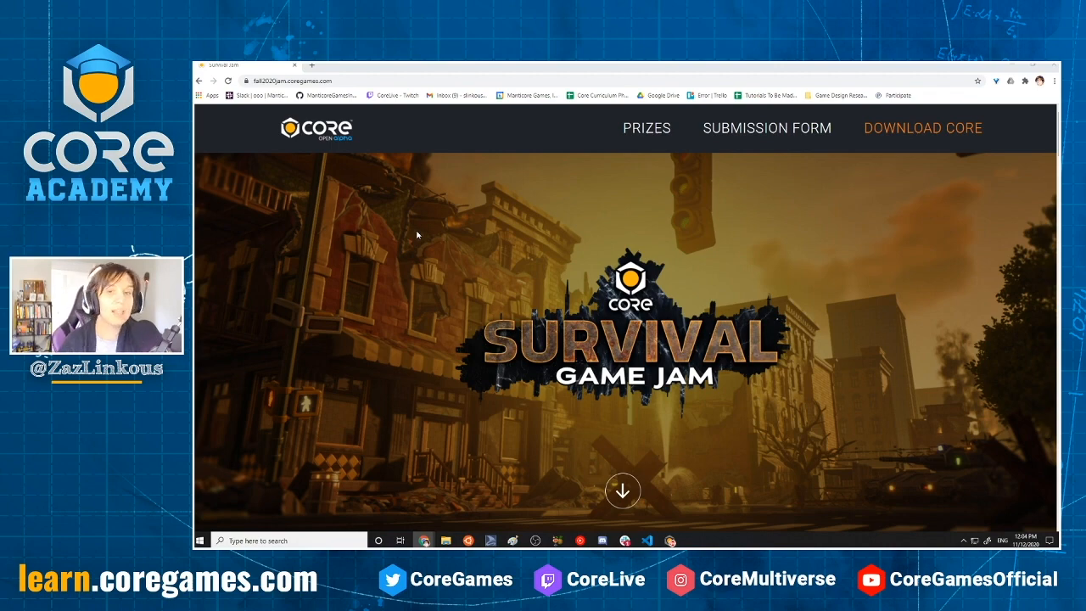
scroll(941, 439, down, 4)
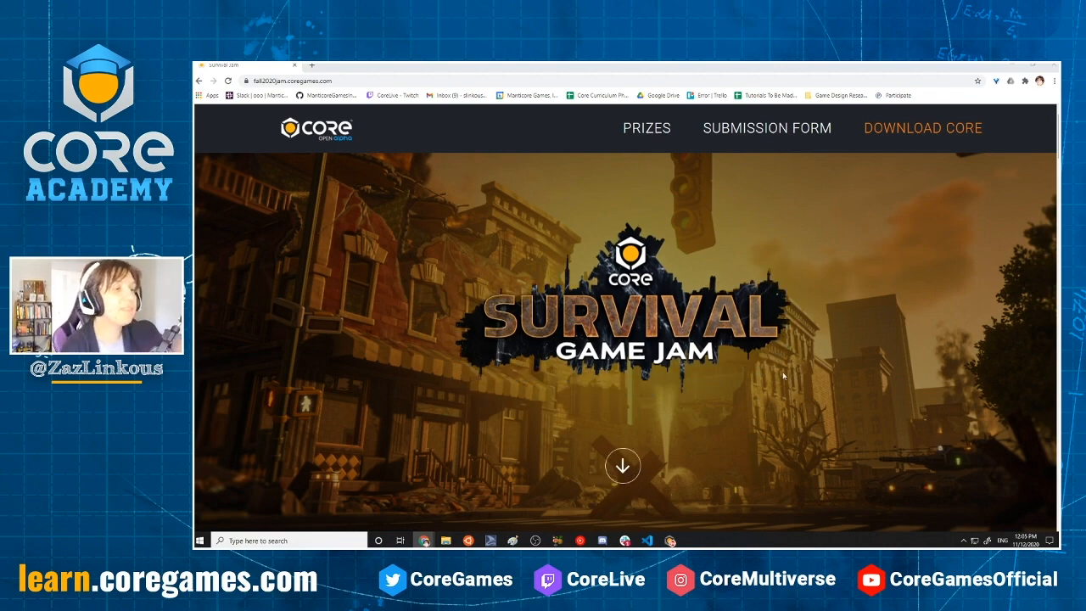
scroll(802, 354, down, 2)
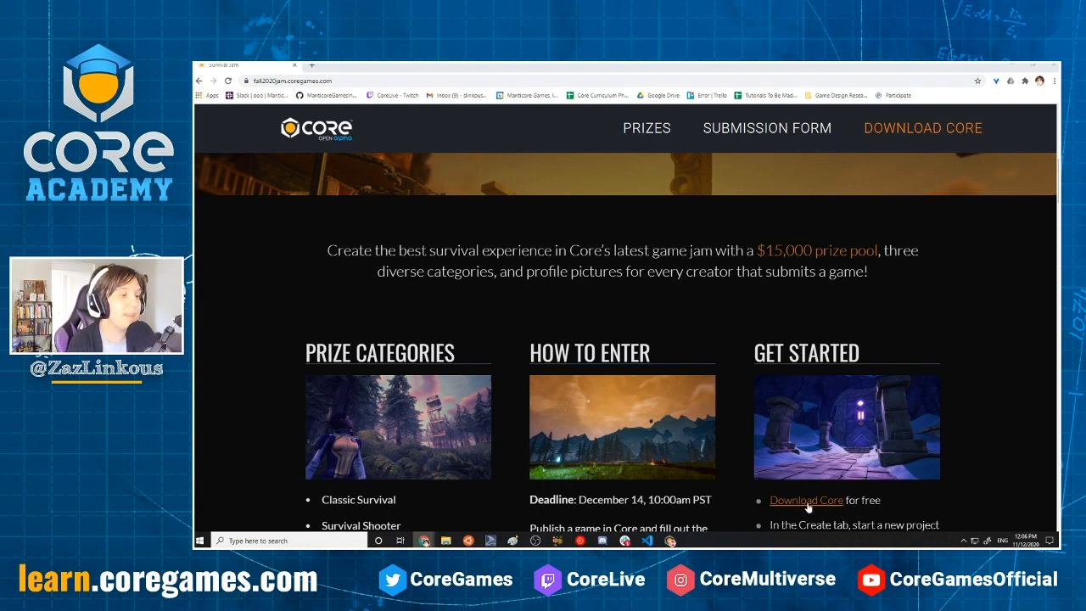
click(670, 541)
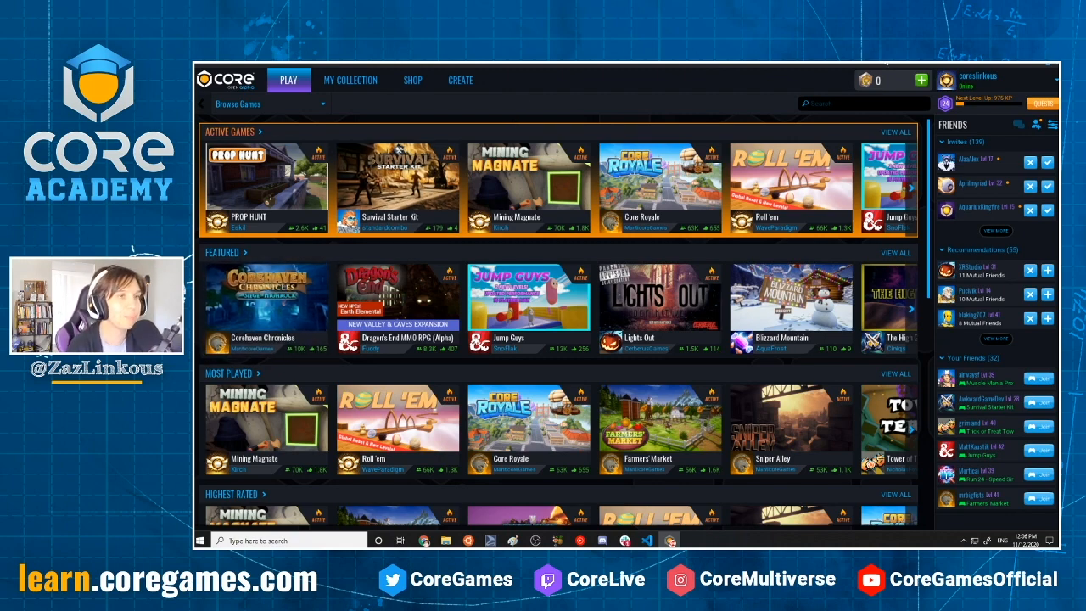
key(alt+Tab)
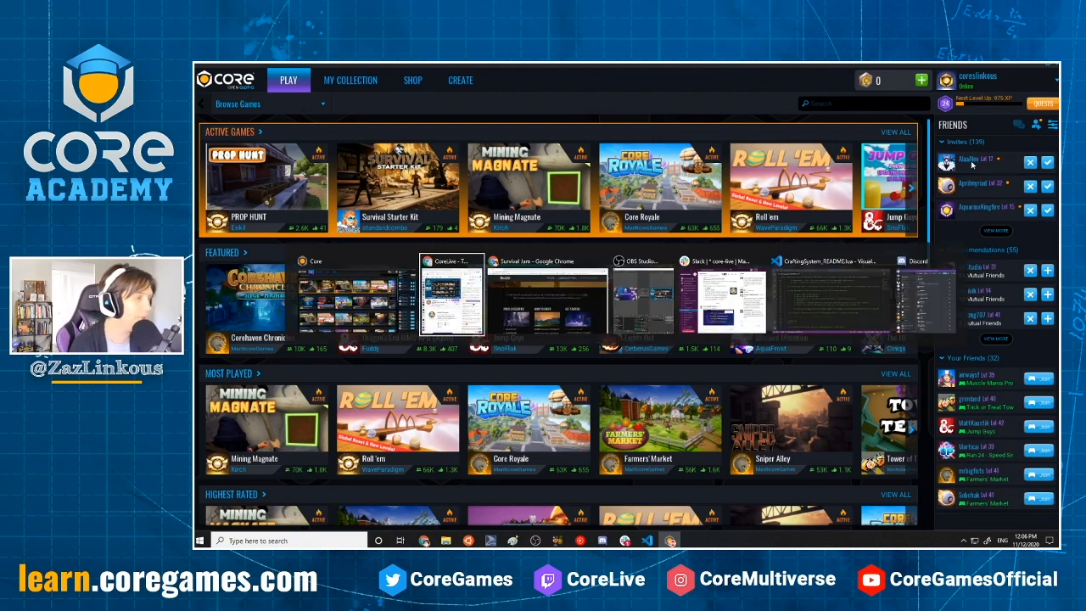
key(alt+Tab)
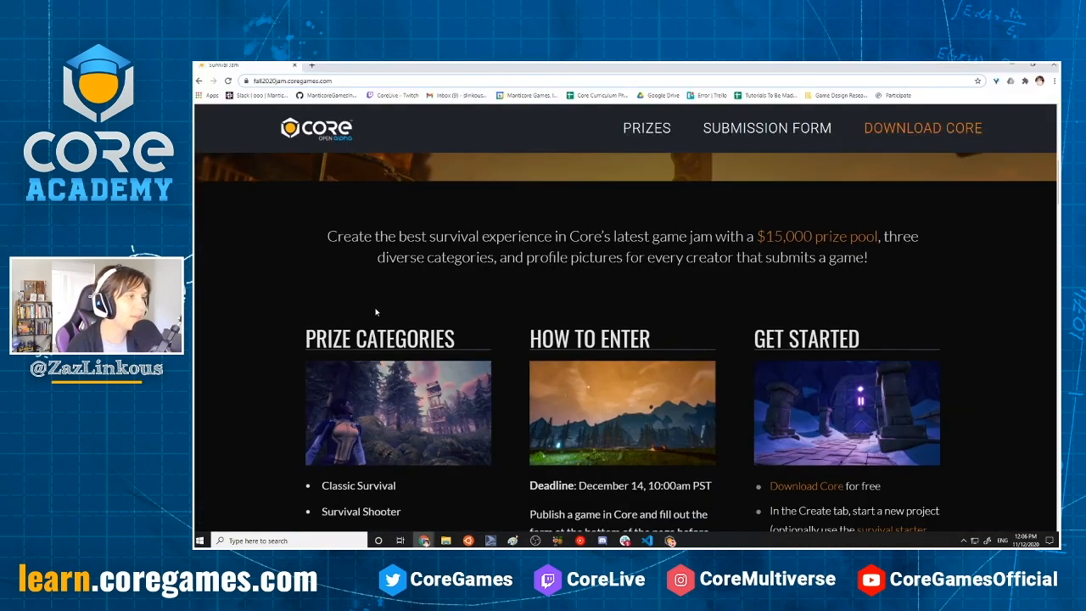
Examine the jam's entry details and the Game Update or New Game choices in the submission form, leaving it unfilled
scroll(384, 321, down, 2)
scroll(383, 321, down, 2)
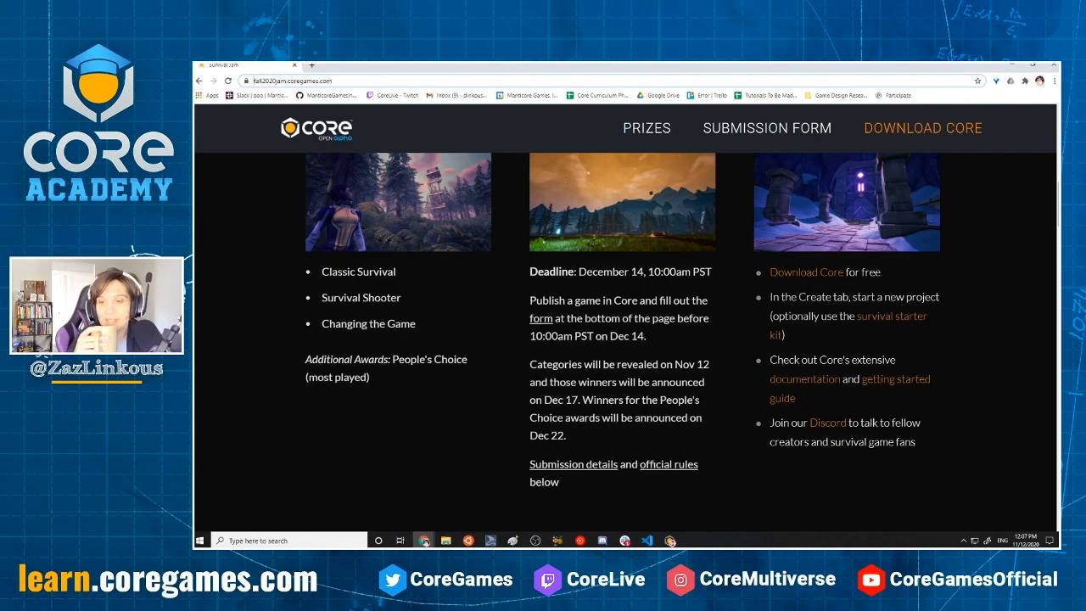
scroll(571, 364, down, 20)
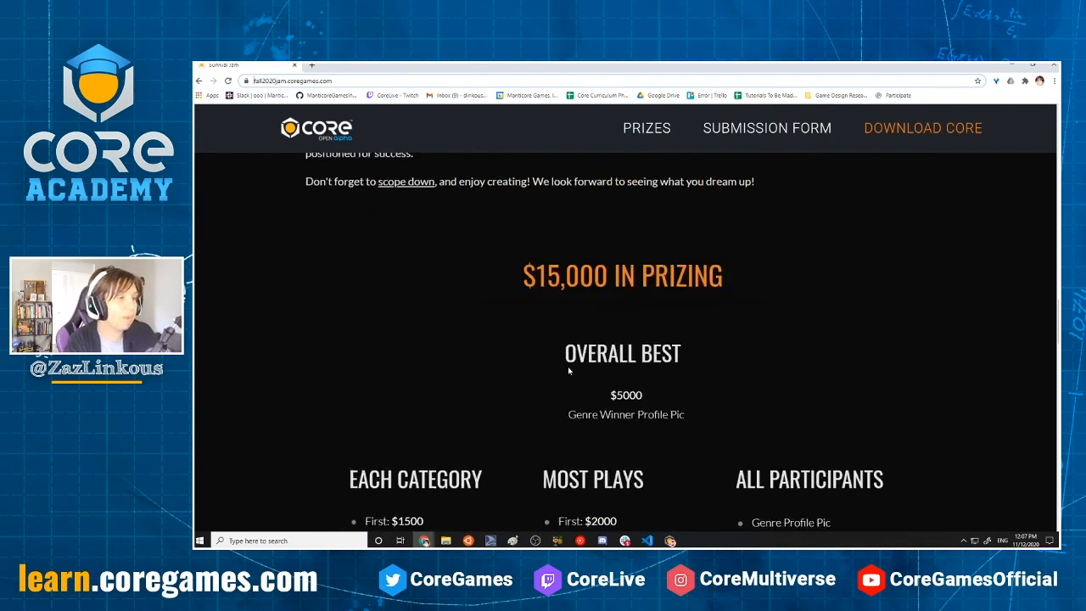
scroll(572, 374, down, 10)
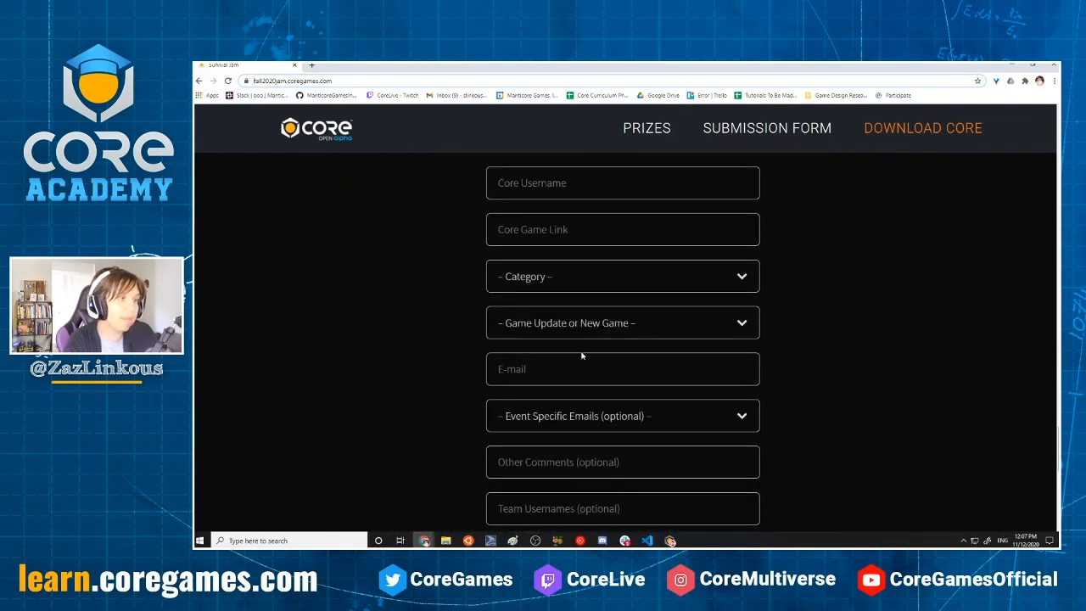
click(637, 334)
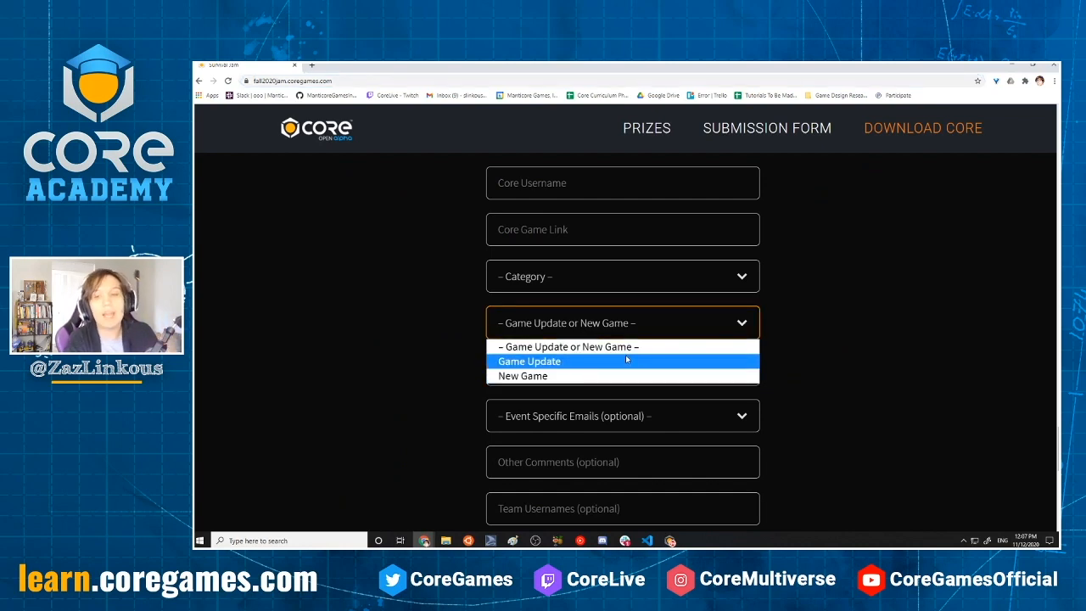
click(780, 272)
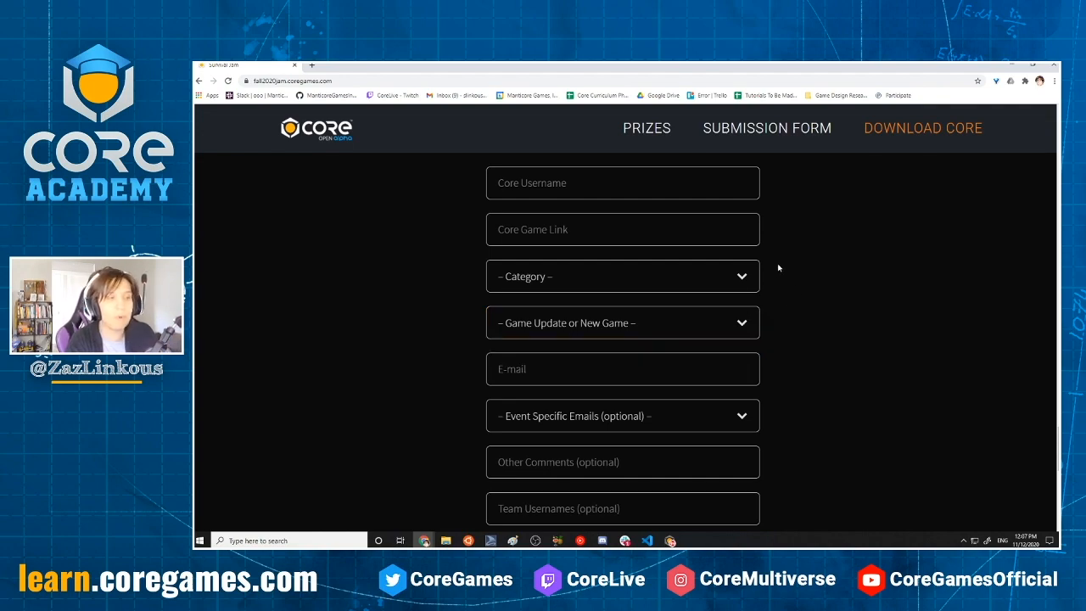
scroll(767, 310, up, 2)
scroll(738, 340, down, 2)
click(667, 337)
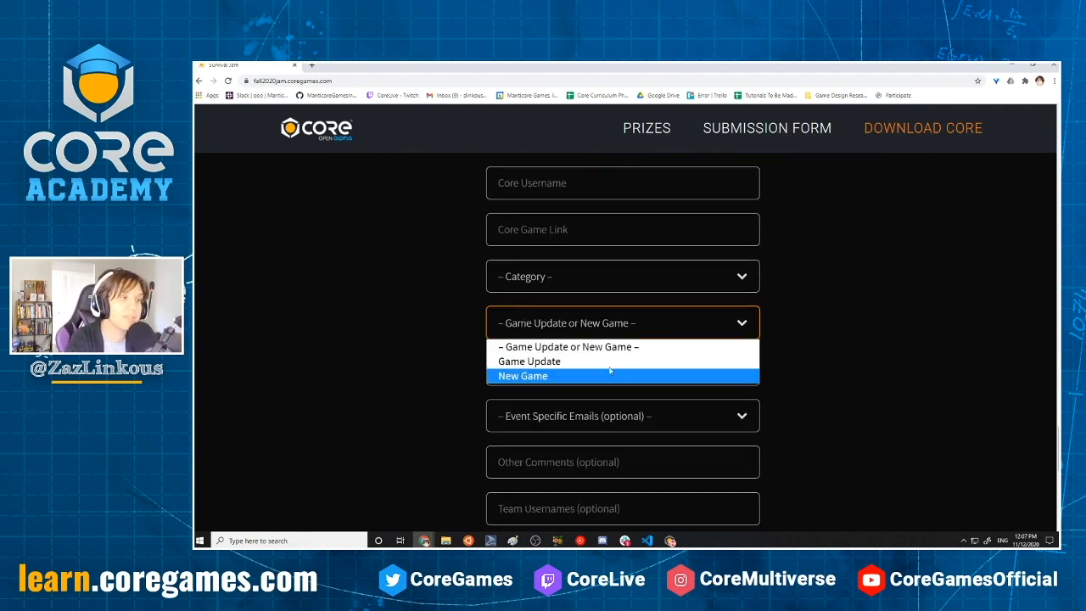
click(852, 314)
Read the page's section on survival starter resources and the descriptions of the three contest categories
scroll(846, 304, up, 8)
scroll(820, 317, up, 7)
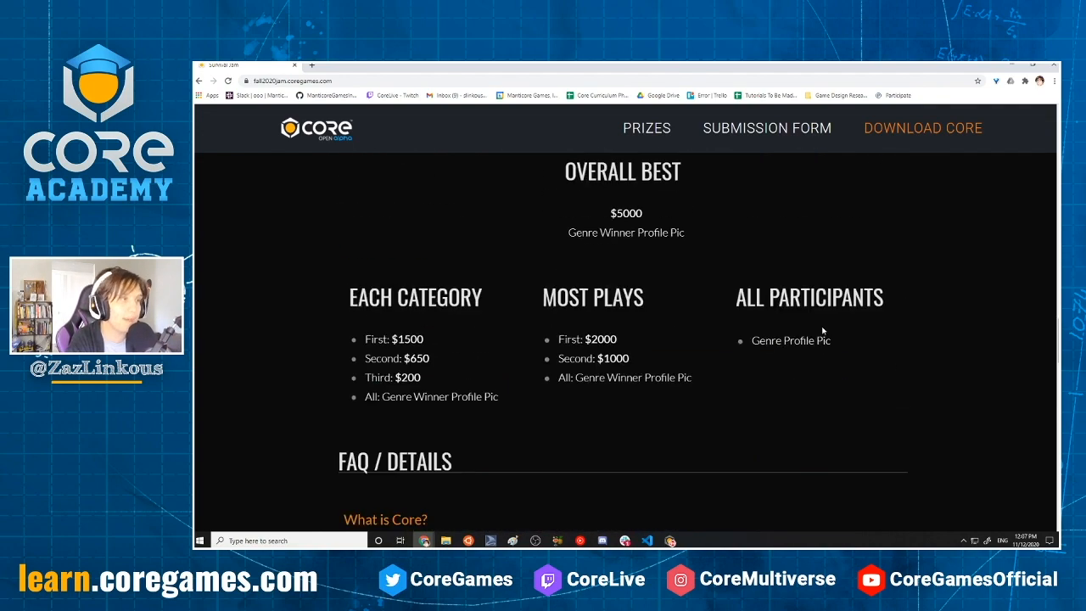
scroll(814, 322, down, 4)
scroll(364, 323, down, 2)
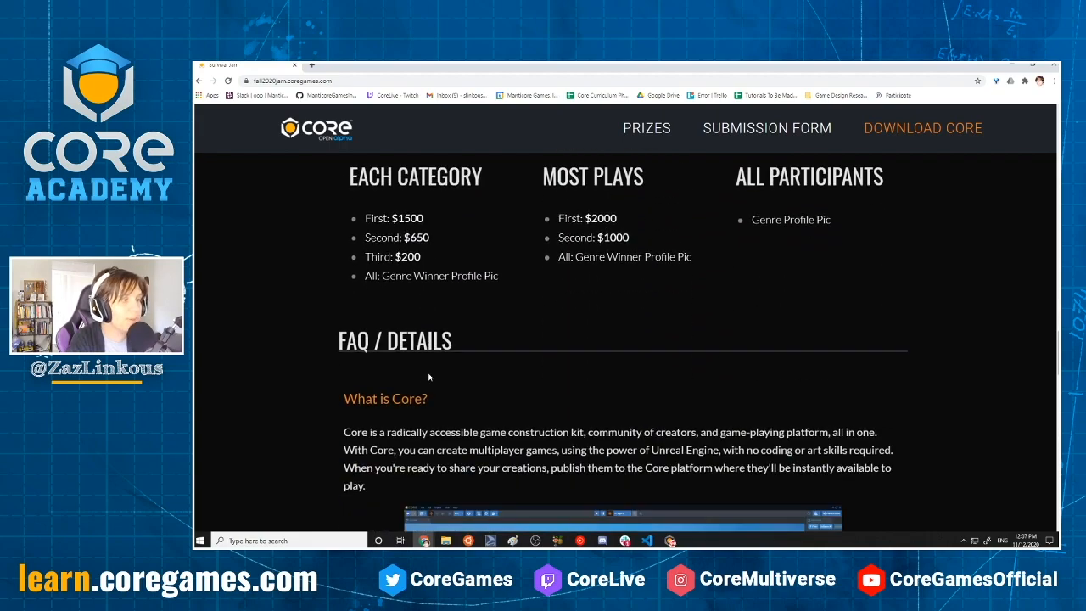
scroll(433, 365, up, 9)
scroll(453, 336, up, 6)
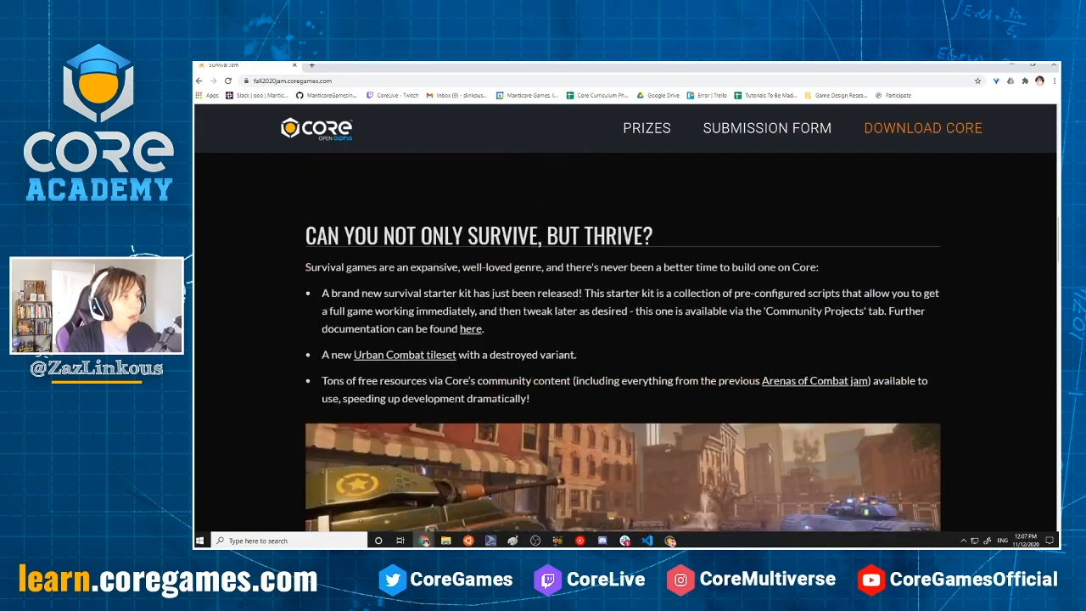
scroll(452, 336, down, 8)
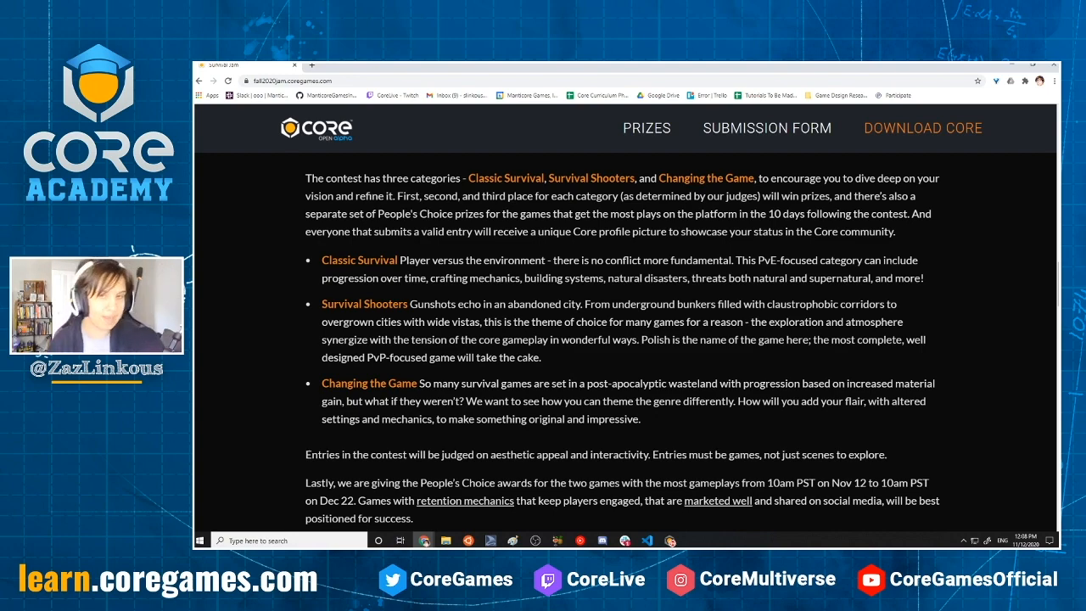
scroll(627, 340, down, 3)
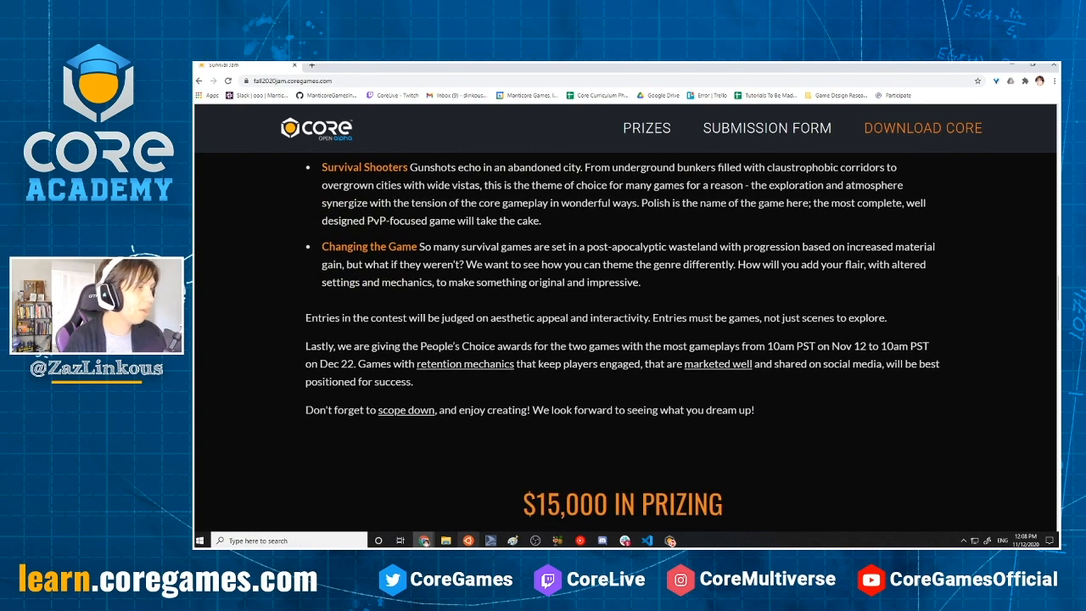
Examine the jam's prizing section, covering the overall best, each category, most plays and all participants
scroll(512, 500, down, 10)
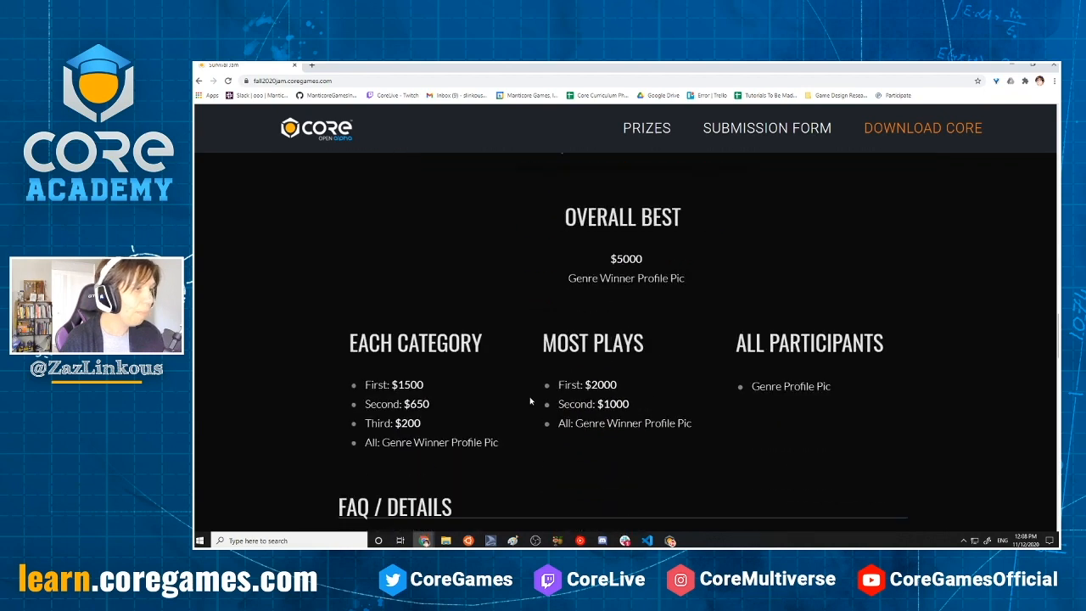
scroll(475, 364, up, 1)
drag(500, 376, 472, 391)
click(577, 458)
scroll(560, 461, up, 4)
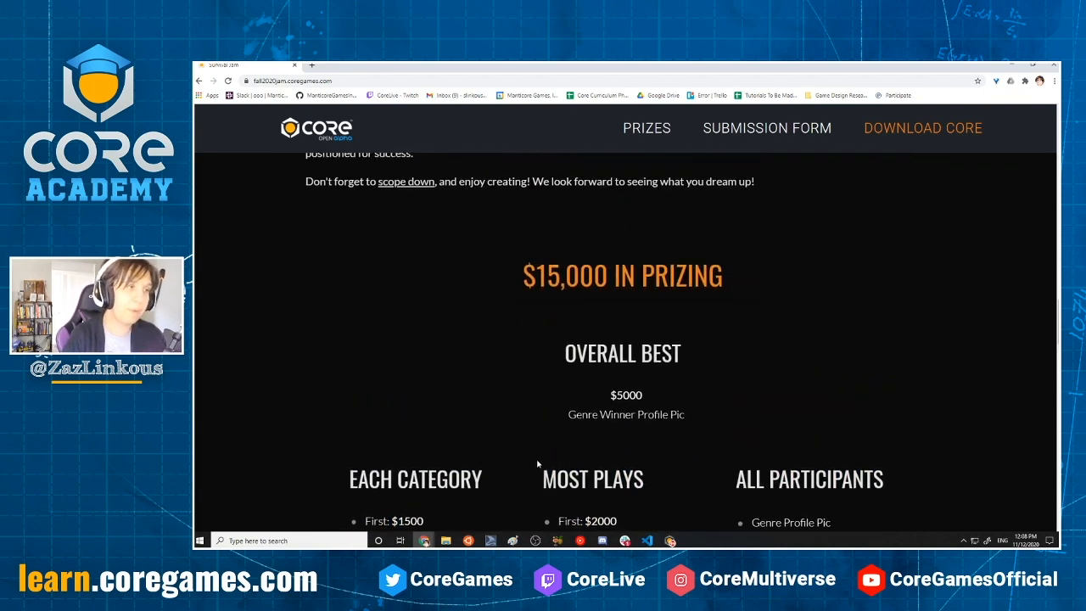
scroll(538, 458, down, 4)
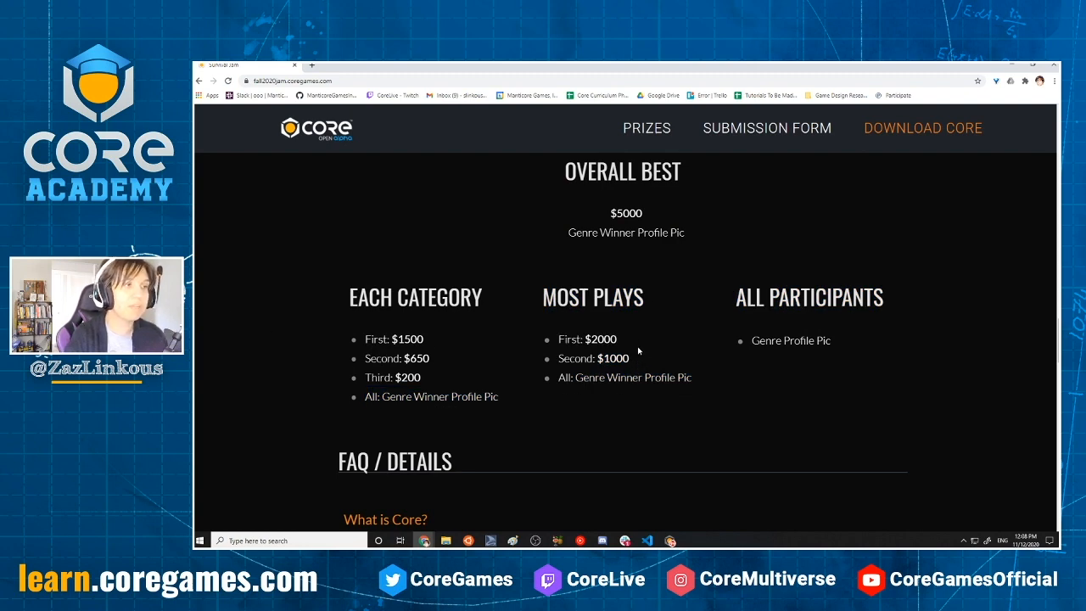
drag(640, 350, 524, 342)
click(719, 363)
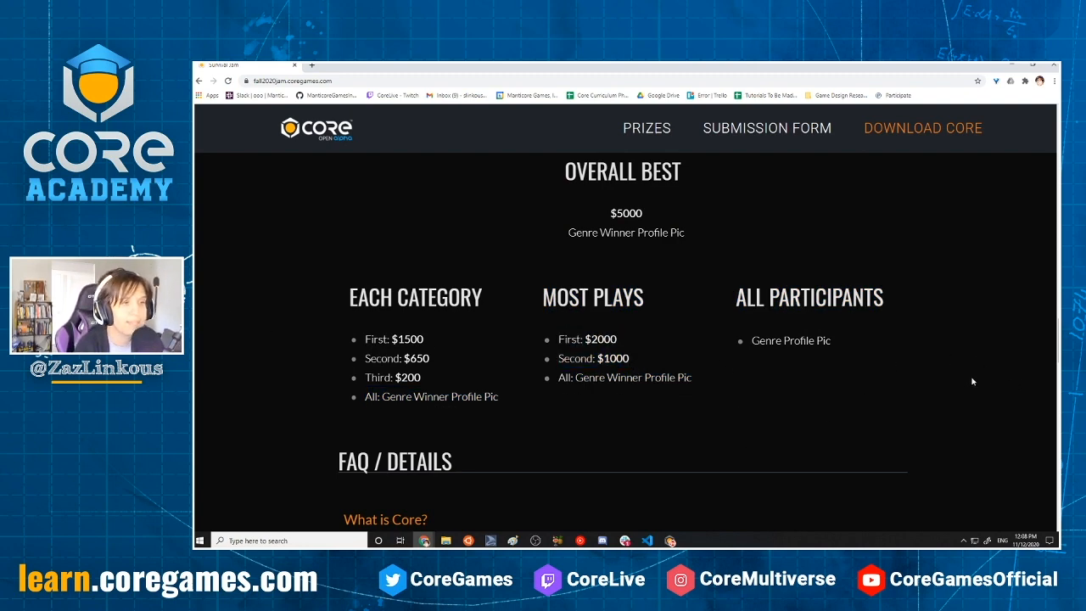
drag(833, 342, 725, 343)
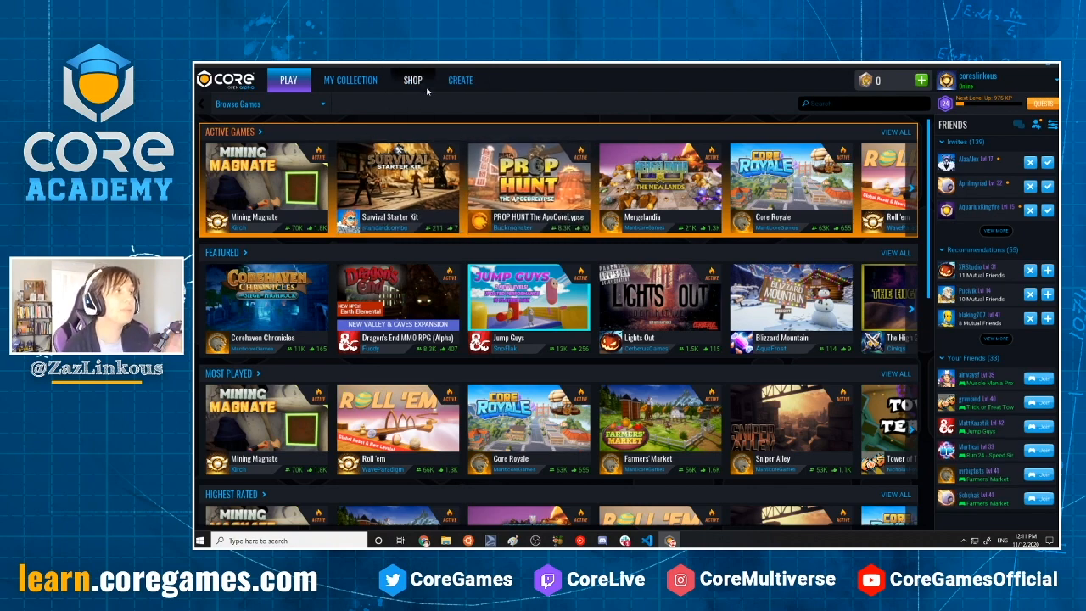
Switch to Core and start creating a new project by browsing the community projects
click(460, 80)
mouse_move(418, 197)
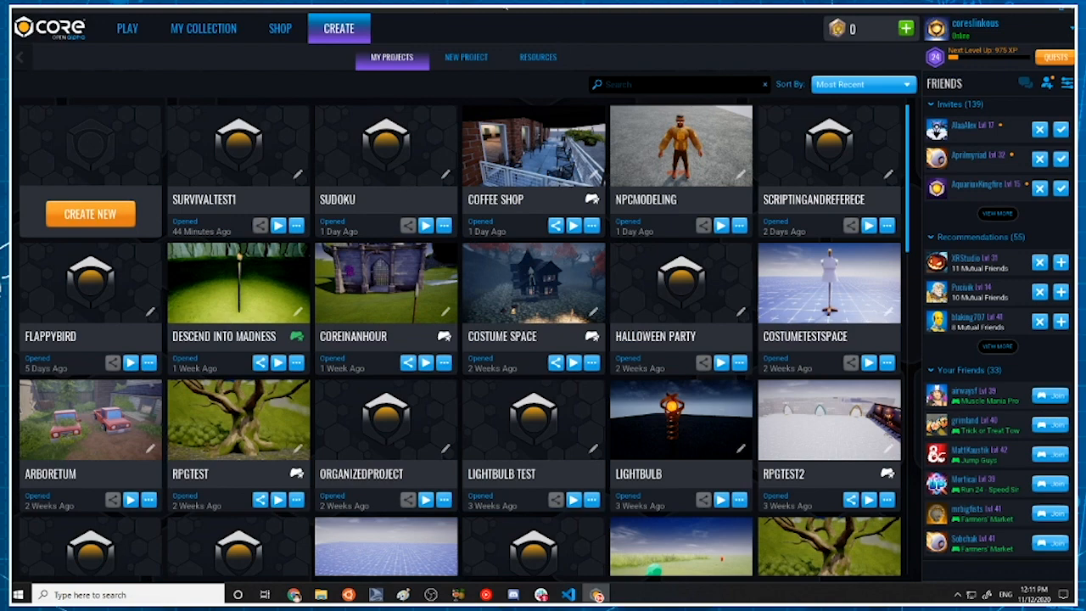
click(106, 214)
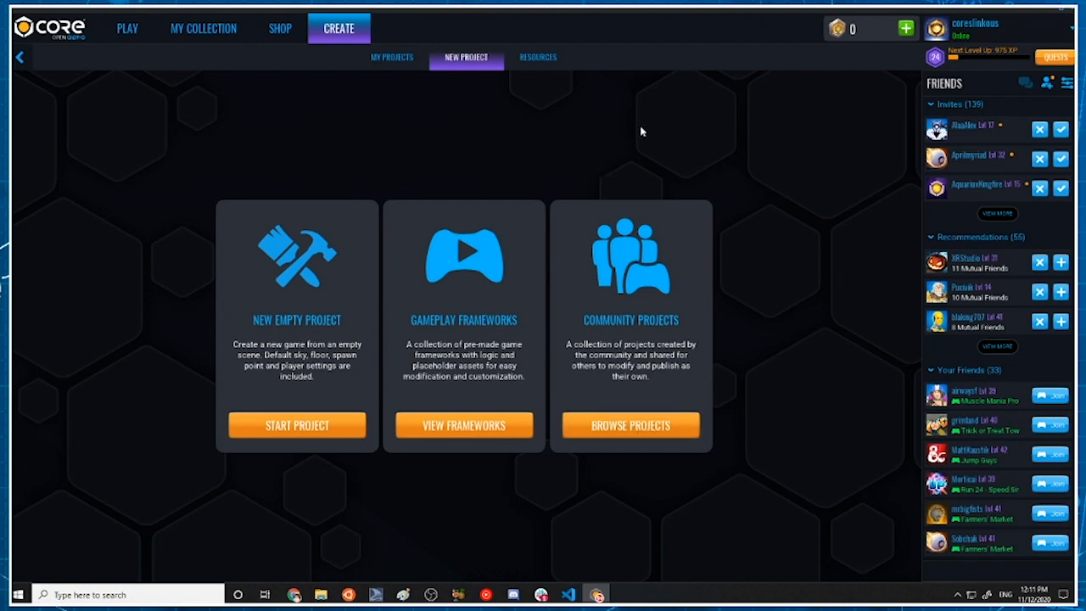
click(663, 424)
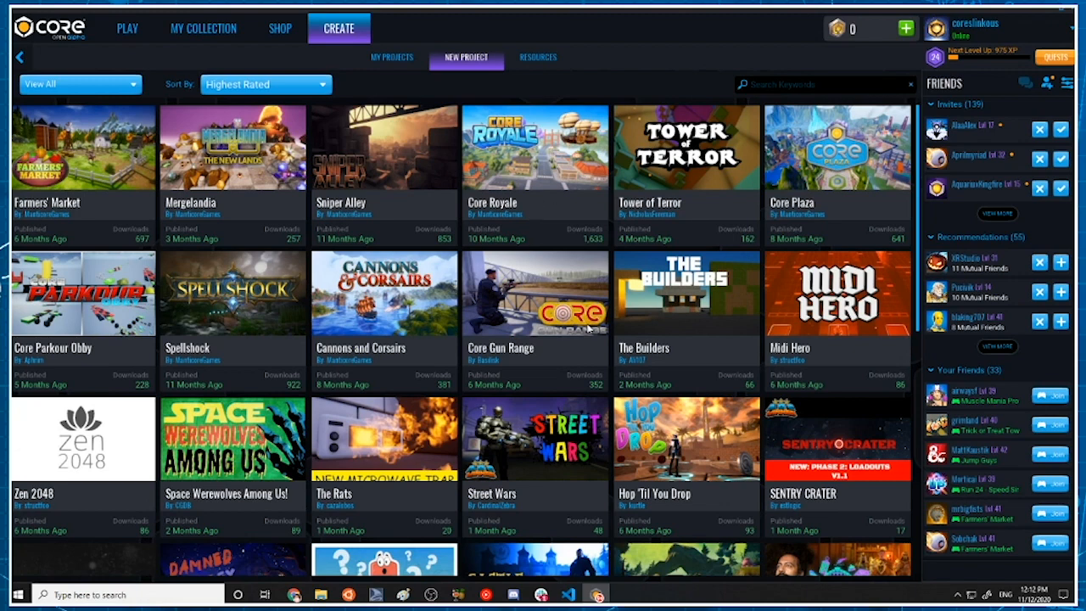
Look through the highest rated community projects and search them for "Survival"
scroll(731, 422, down, 1)
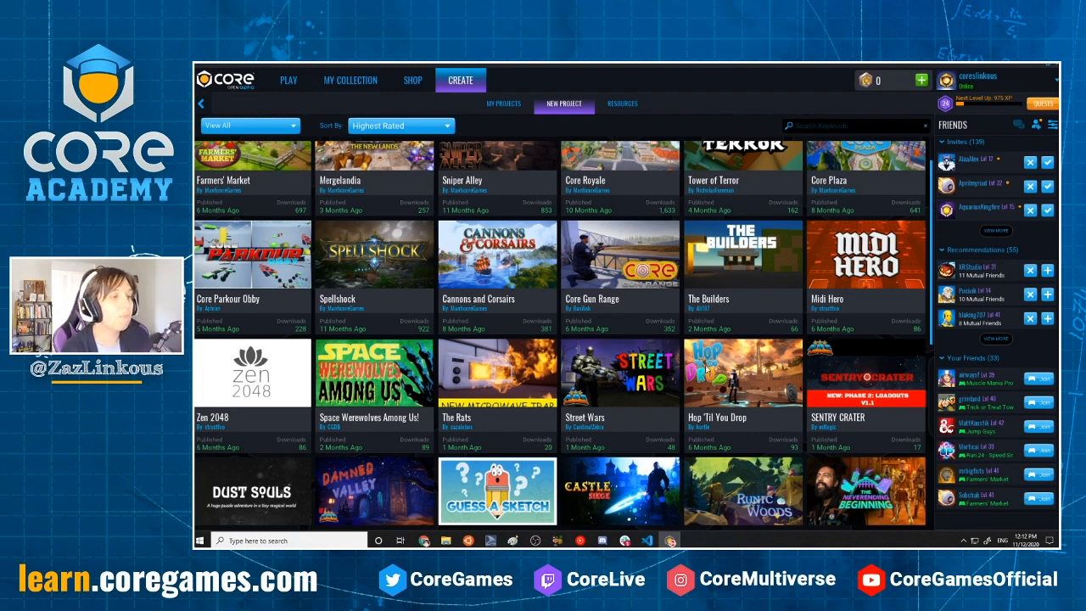
scroll(701, 371, down, 1)
scroll(773, 325, up, 2)
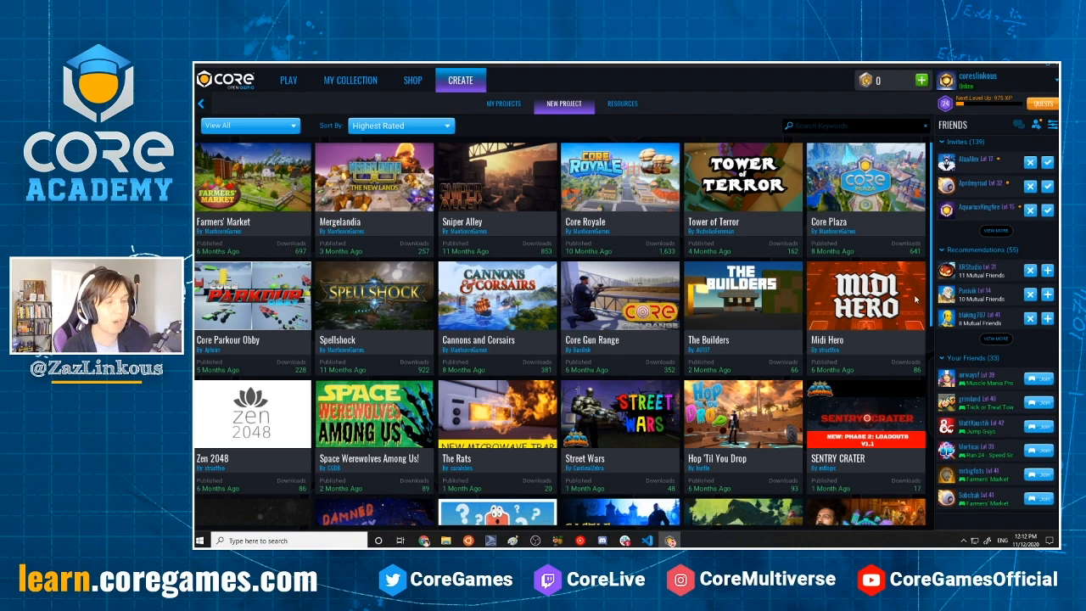
scroll(916, 299, down, 1)
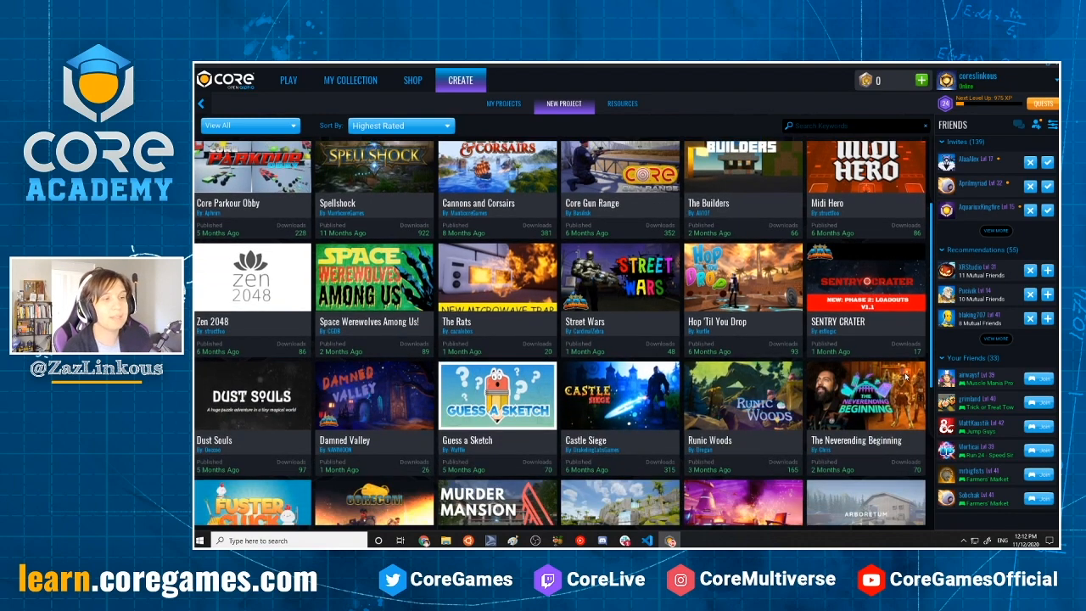
scroll(905, 376, down, 1)
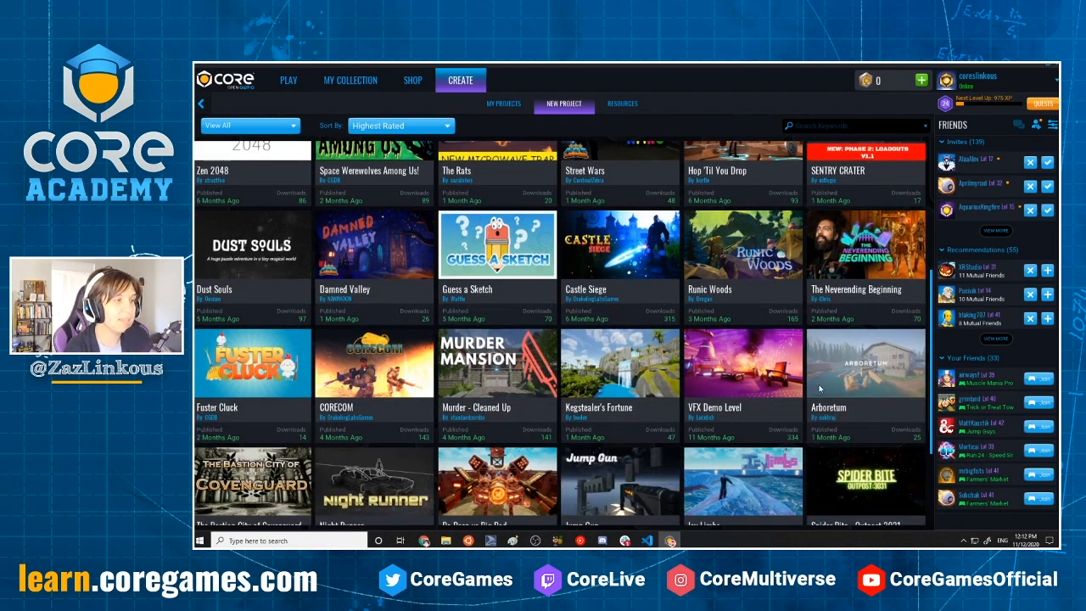
scroll(819, 388, down, 1)
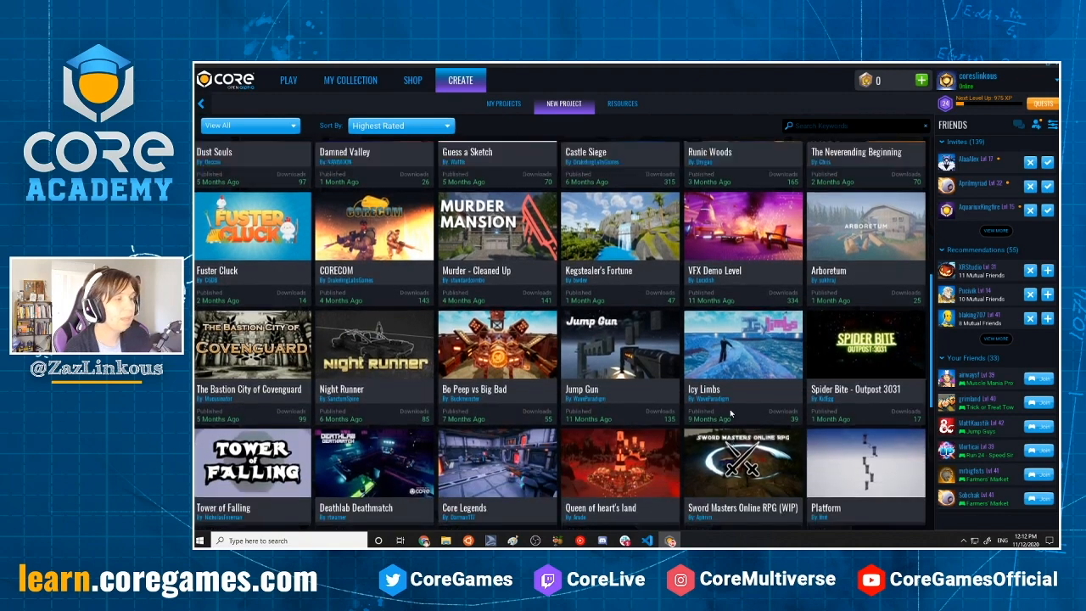
scroll(730, 414, up, 3)
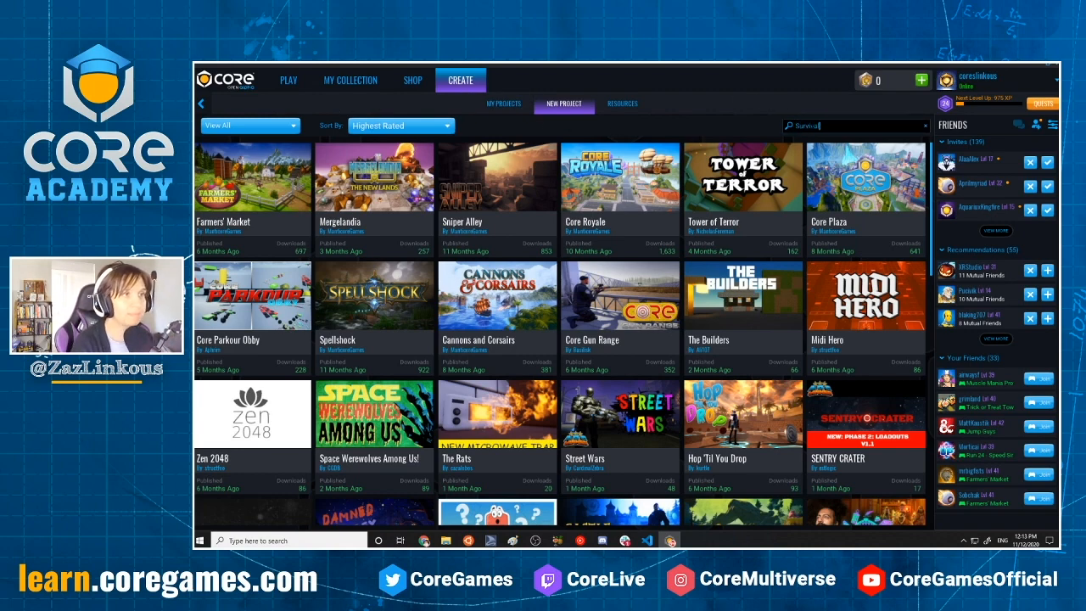
key(Return)
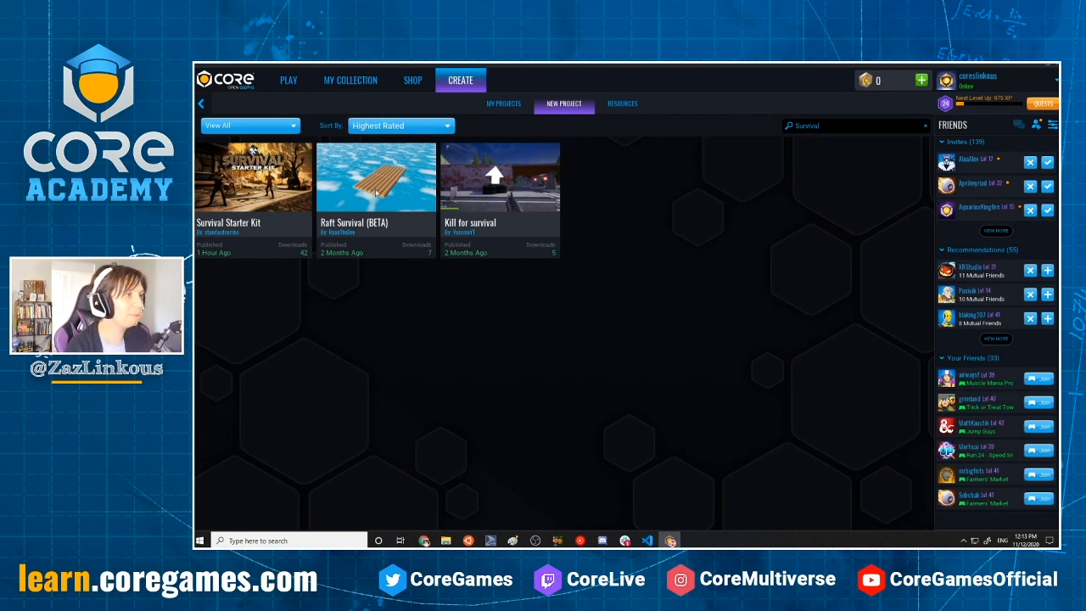
Create and download a new project named SurvivalGame from the Survival Starter Kit community project
click(241, 187)
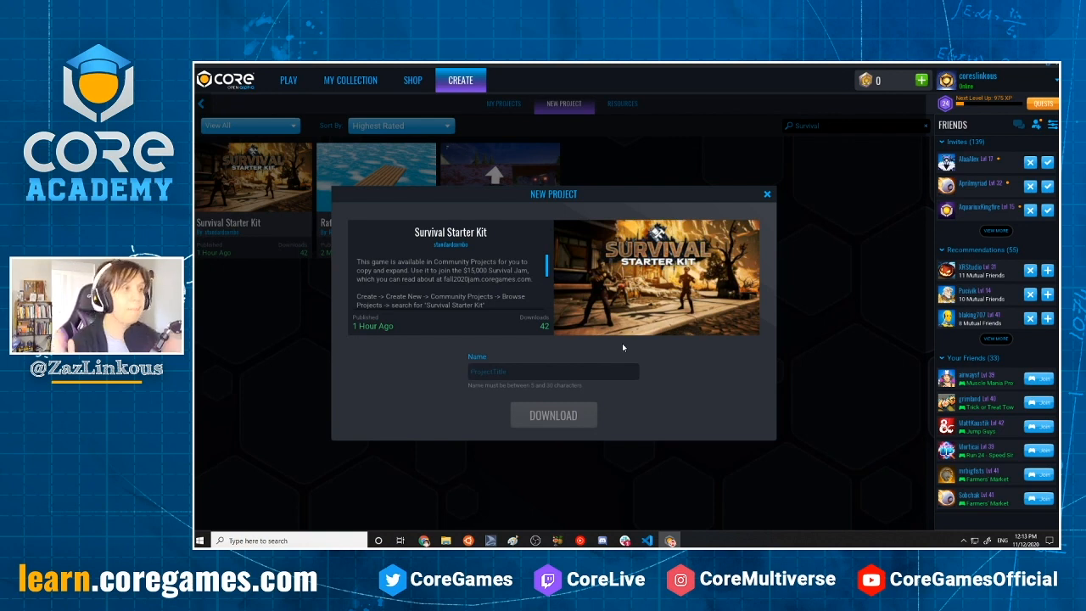
text(Su)
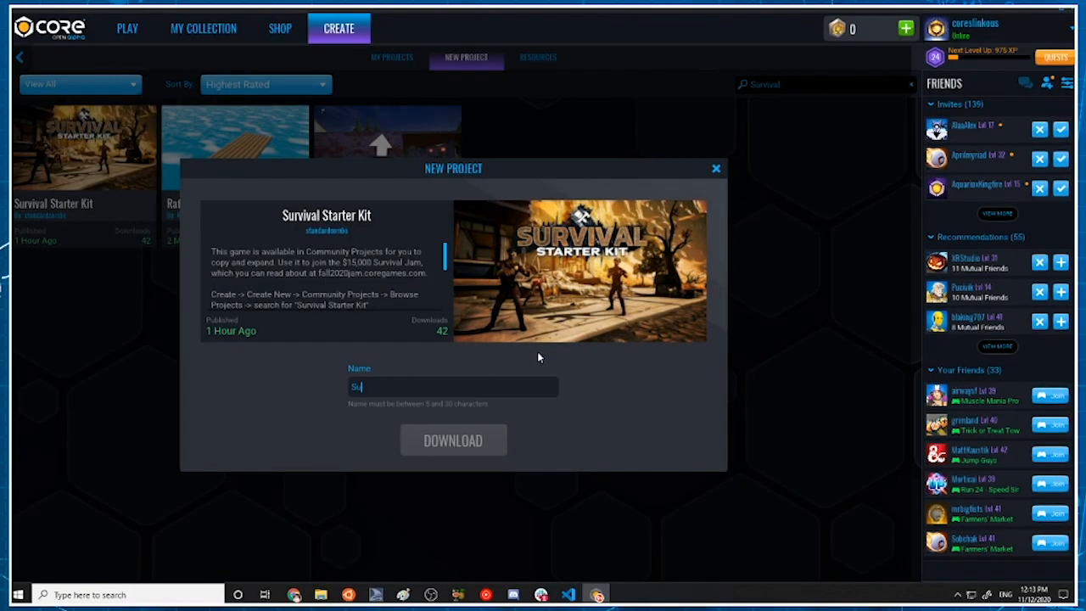
text(rvivalGame)
click(437, 448)
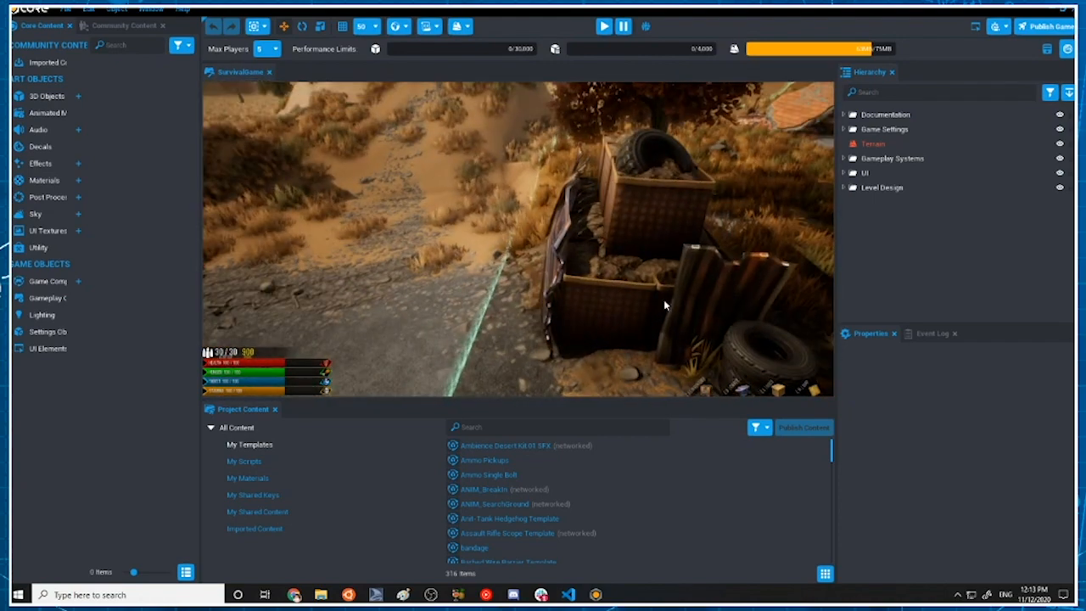
Pick the roadside barrier in the scene, collapse its contents in the Hierarchy, and select its parent Military Barrier 05 Template
click(663, 299)
right_drag(666, 325, 784, 322)
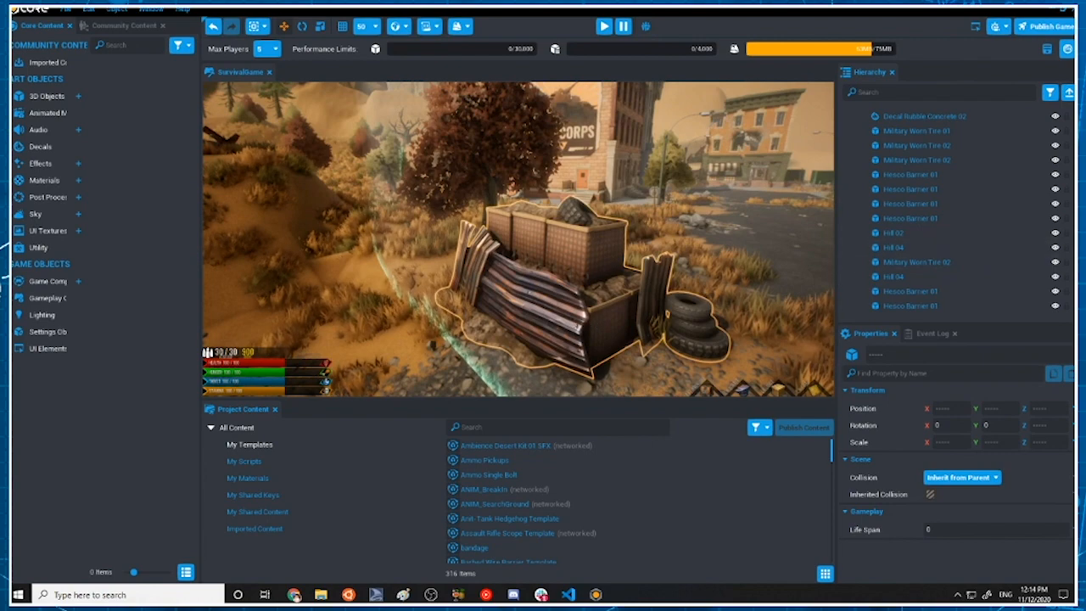
scroll(934, 204, up, 5)
scroll(592, 215, down, 4)
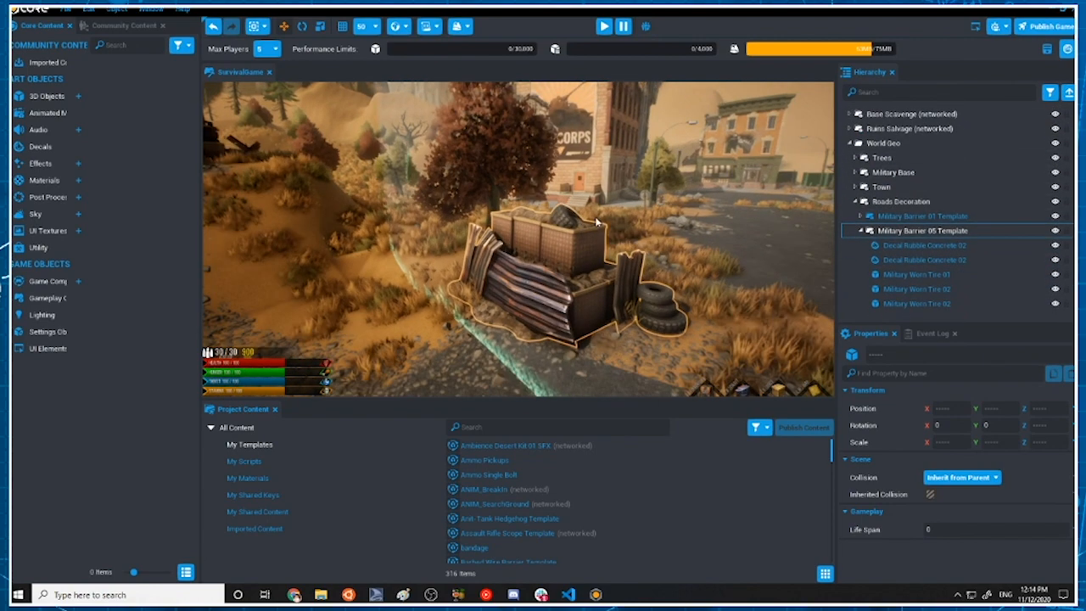
scroll(604, 227, up, 3)
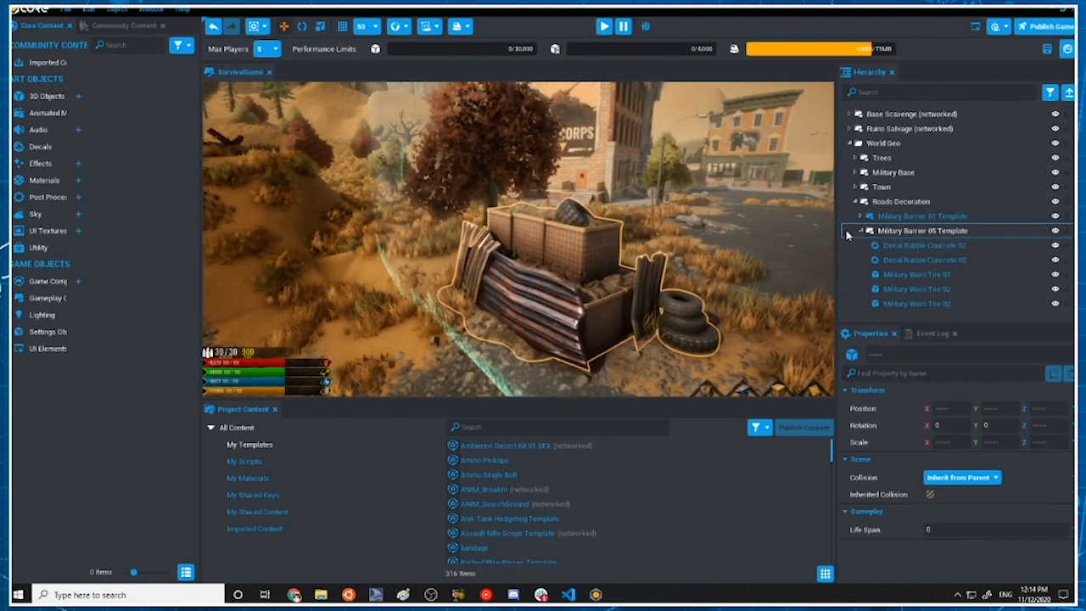
click(860, 233)
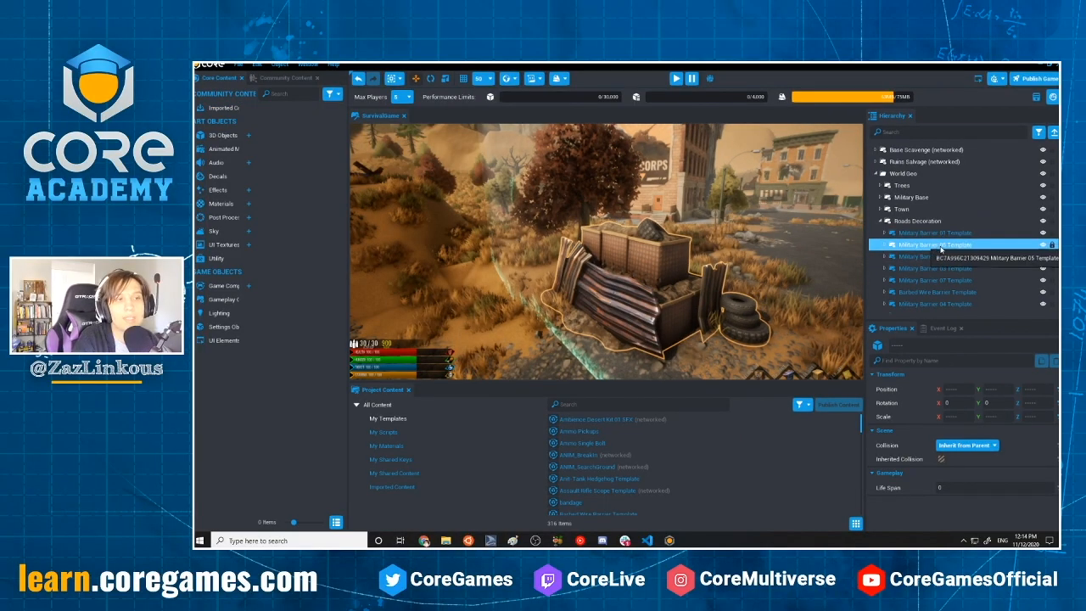
click(930, 280)
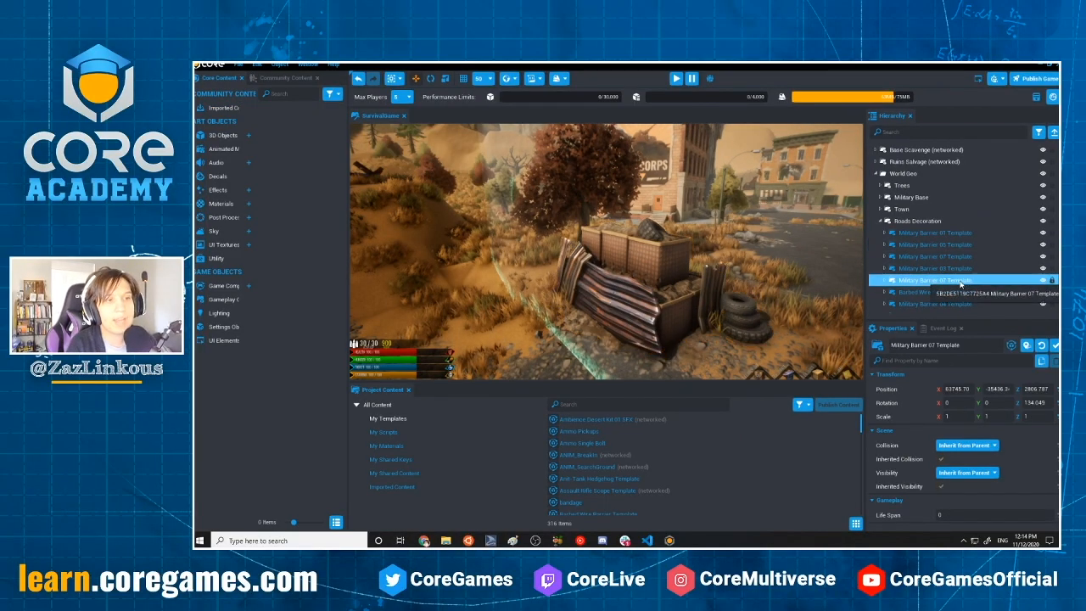
click(930, 245)
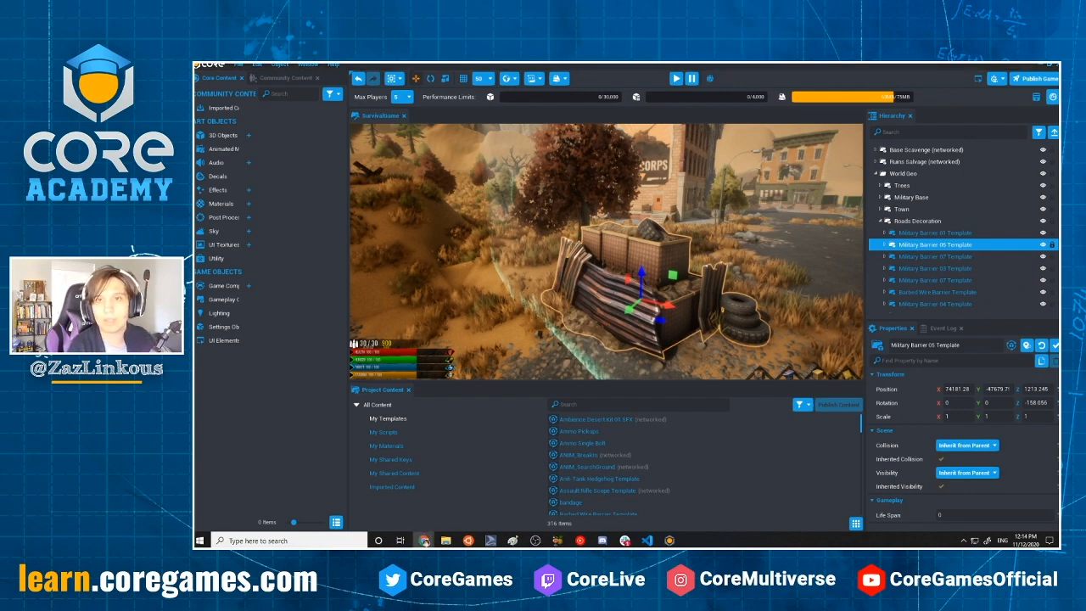
Switch to the browser, open the Survival Contest Kit page in the Core Documentation, and select the page's address
drag(588, 363, 534, 66)
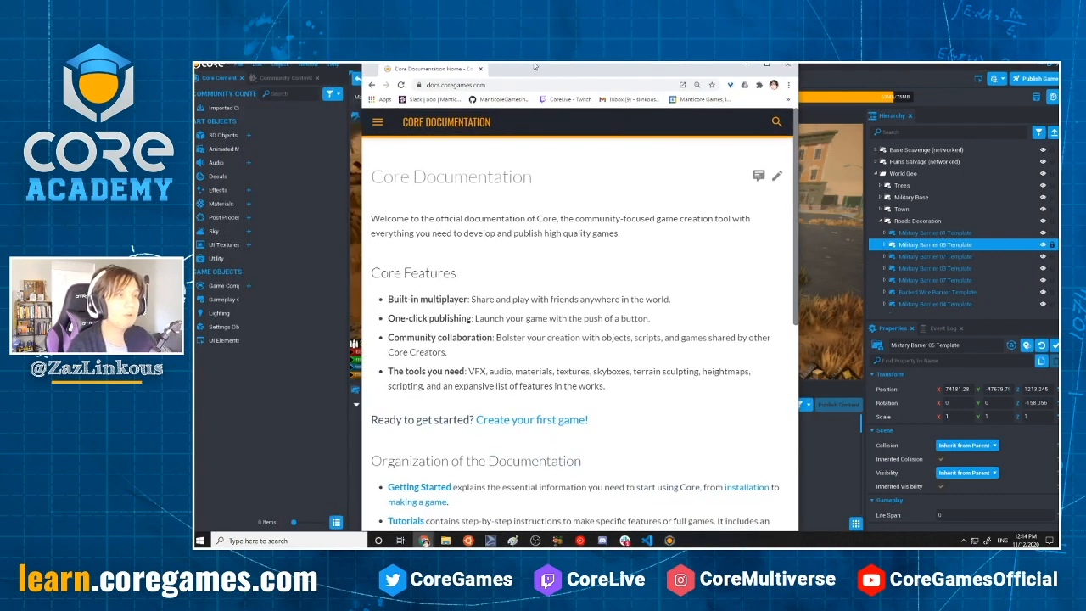
click(767, 67)
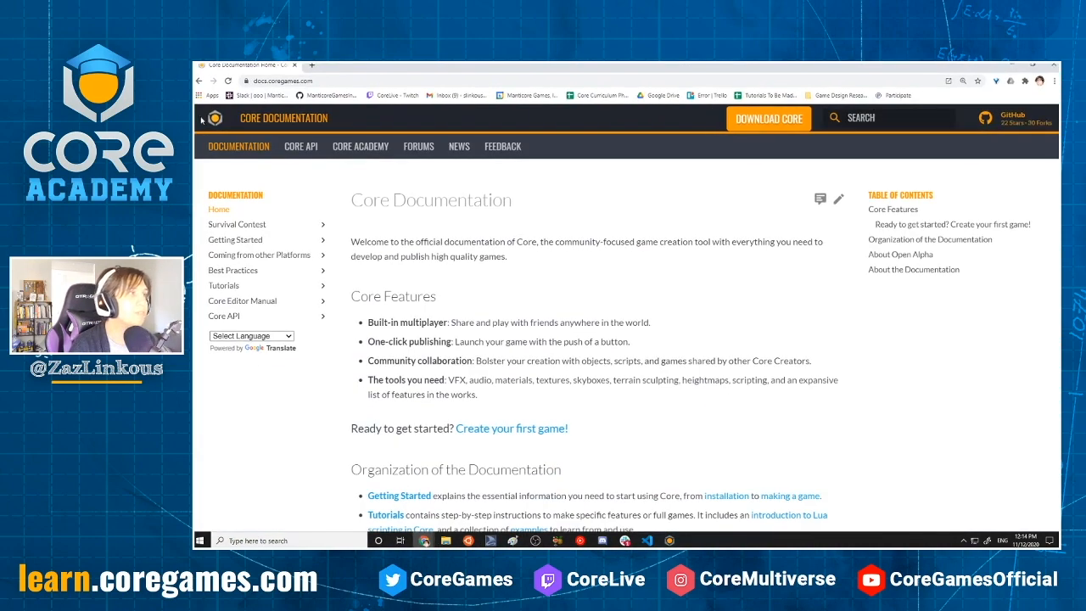
click(252, 225)
click(249, 240)
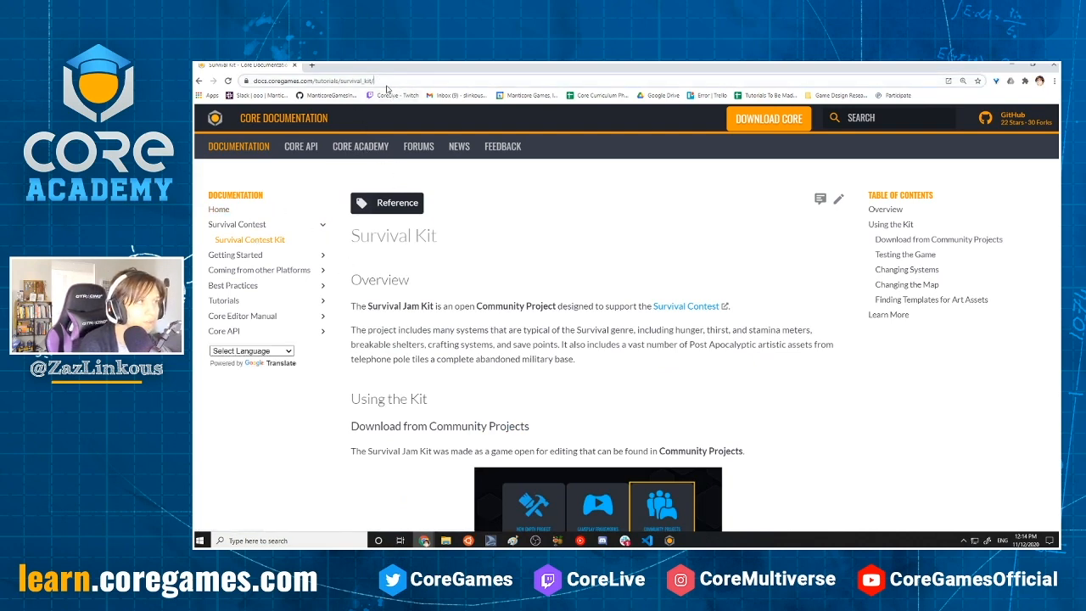
click(413, 81)
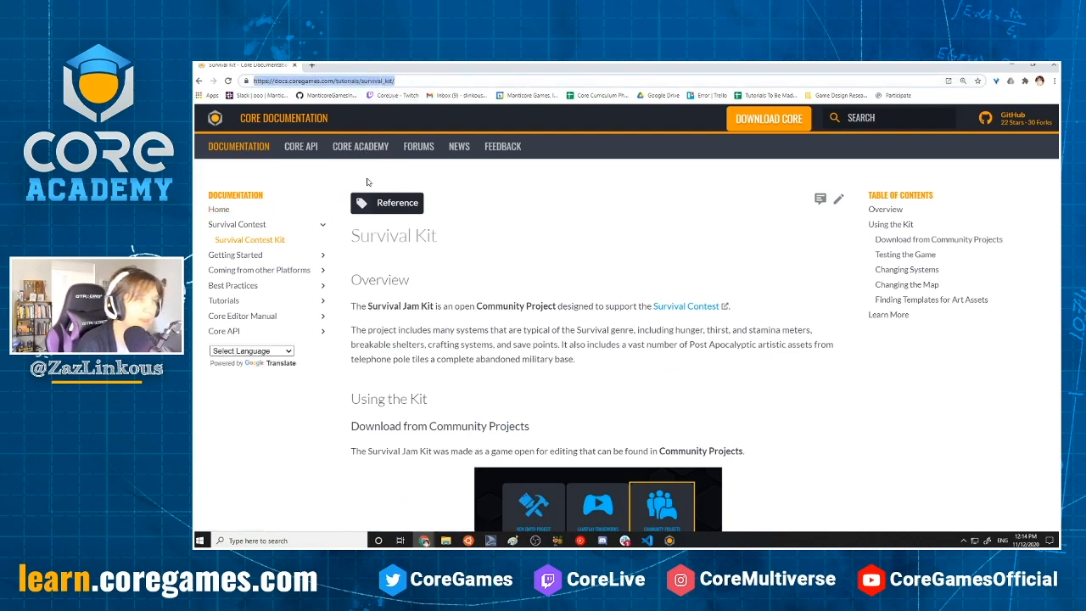
Skim the kit page's sections on changing the map and finding templates for art assets, and return to the Core editor
click(925, 239)
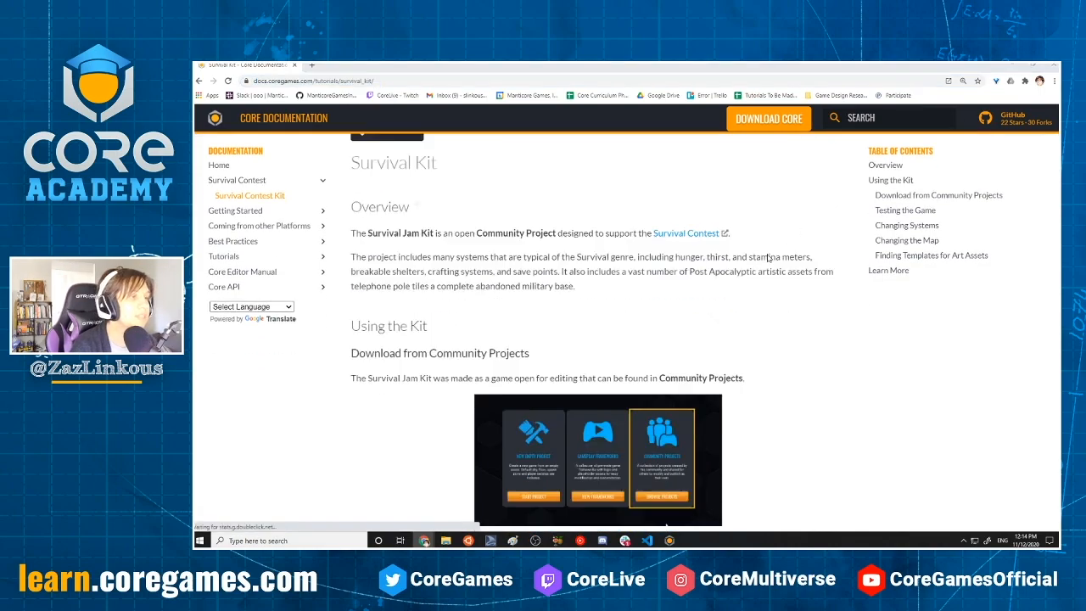
scroll(790, 283, down, 15)
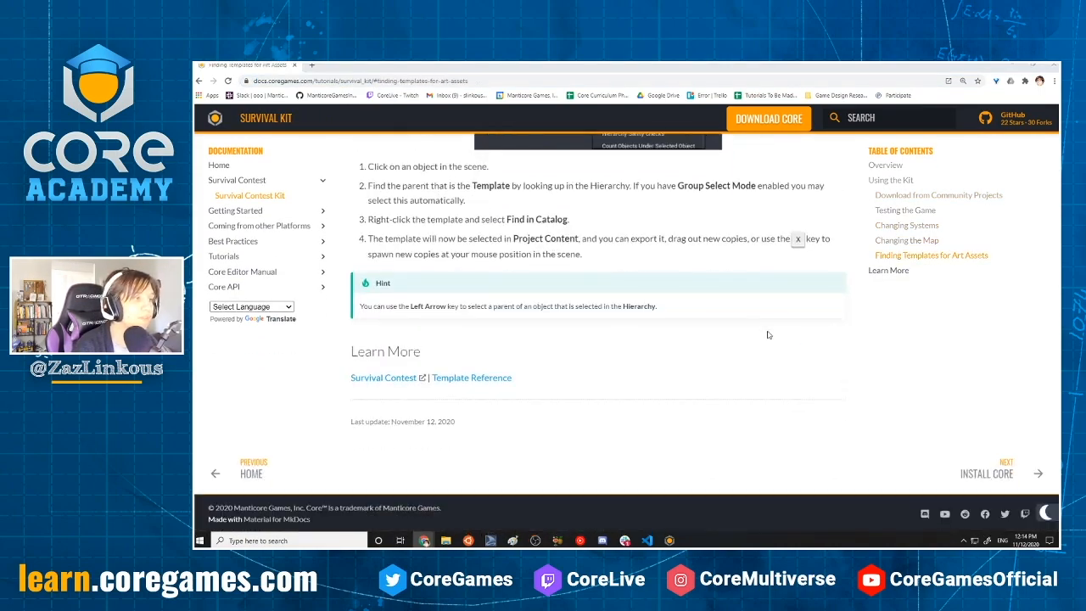
scroll(742, 304, up, 15)
scroll(743, 304, down, 9)
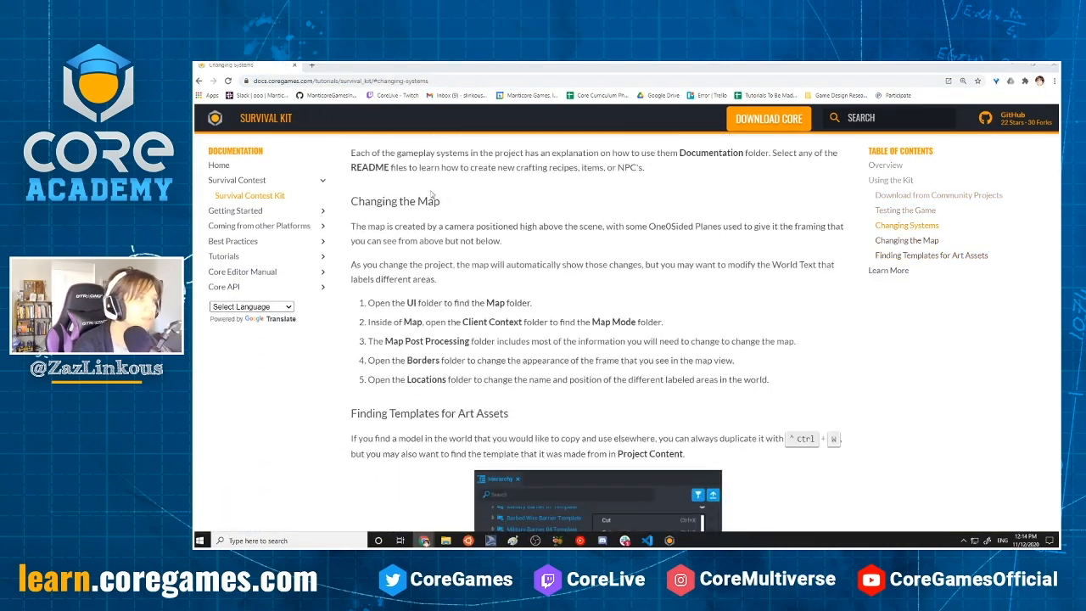
scroll(468, 359, down, 6)
scroll(467, 359, up, 3)
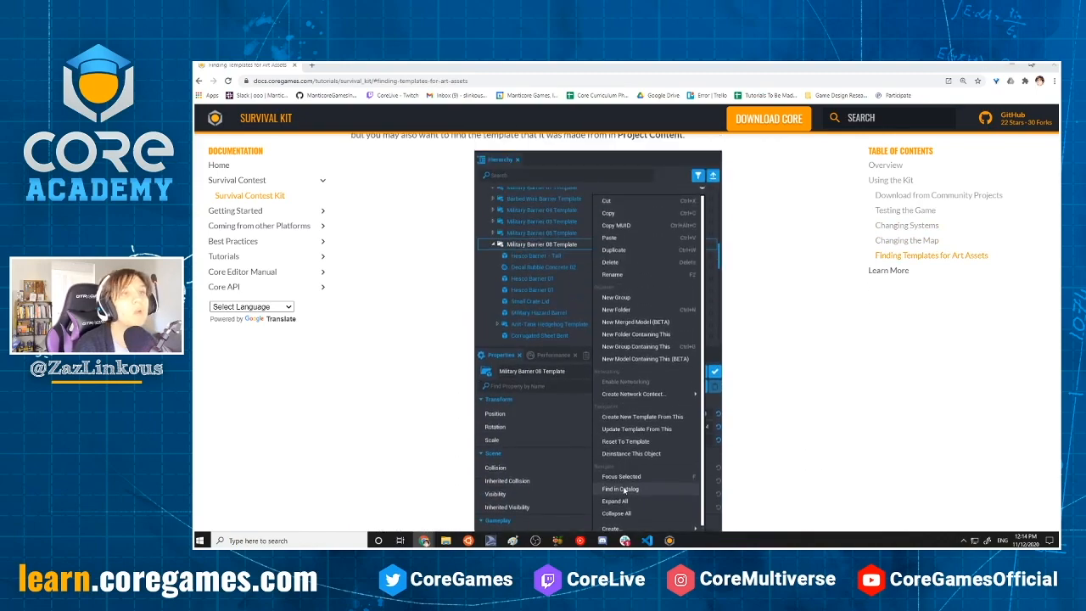
click(1012, 66)
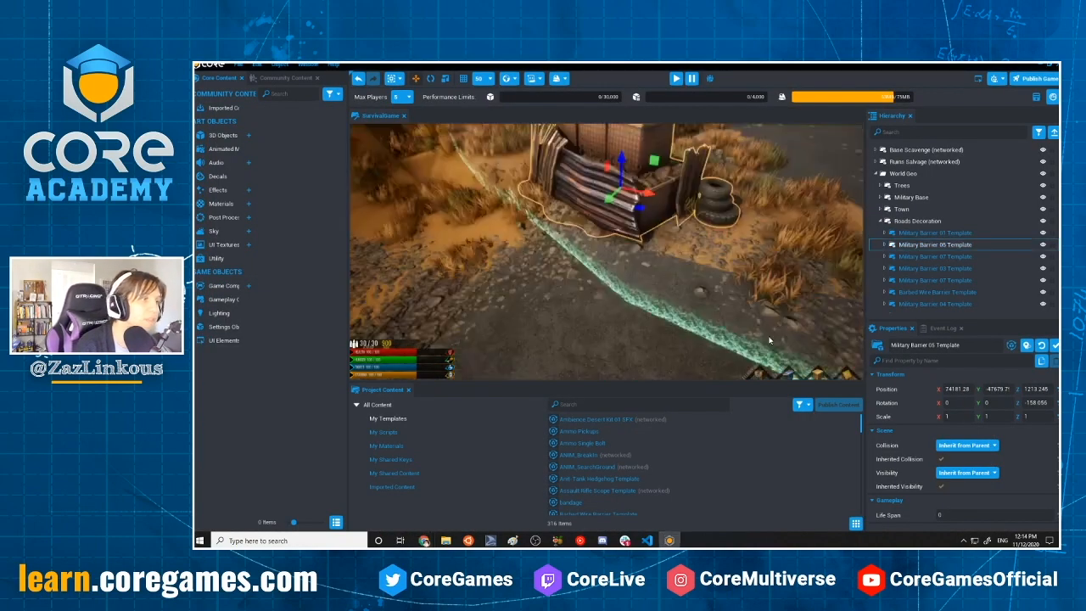
Focus on the selected military barrier in the scene and examine it from several angles
right_drag(814, 240, 683, 276)
key(f)
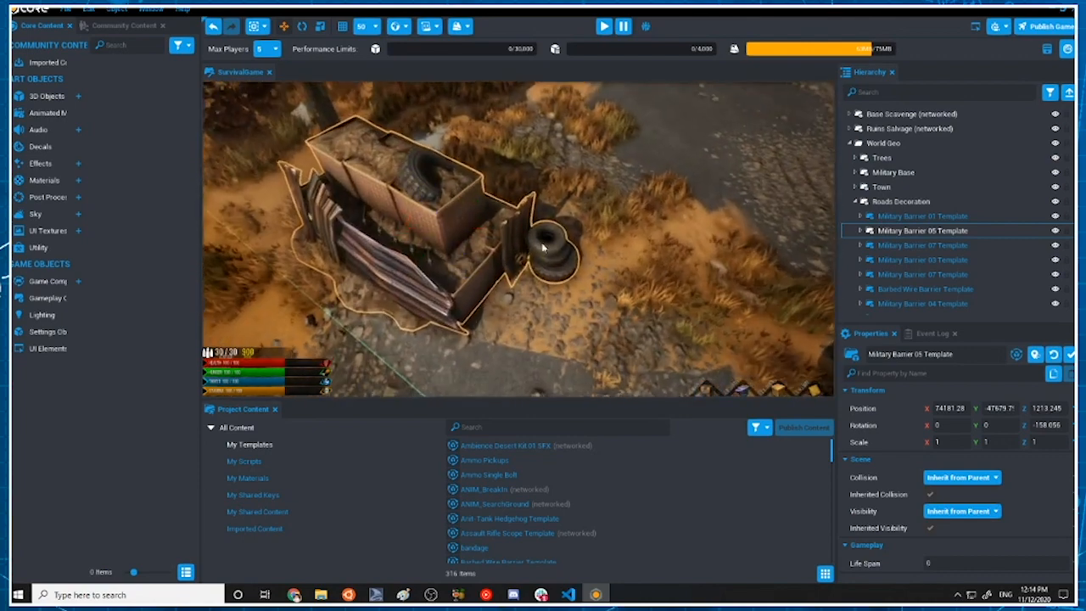
scroll(983, 225, down, 4)
scroll(976, 212, up, 3)
key(w)
right_drag(637, 254, 685, 274)
key(s)
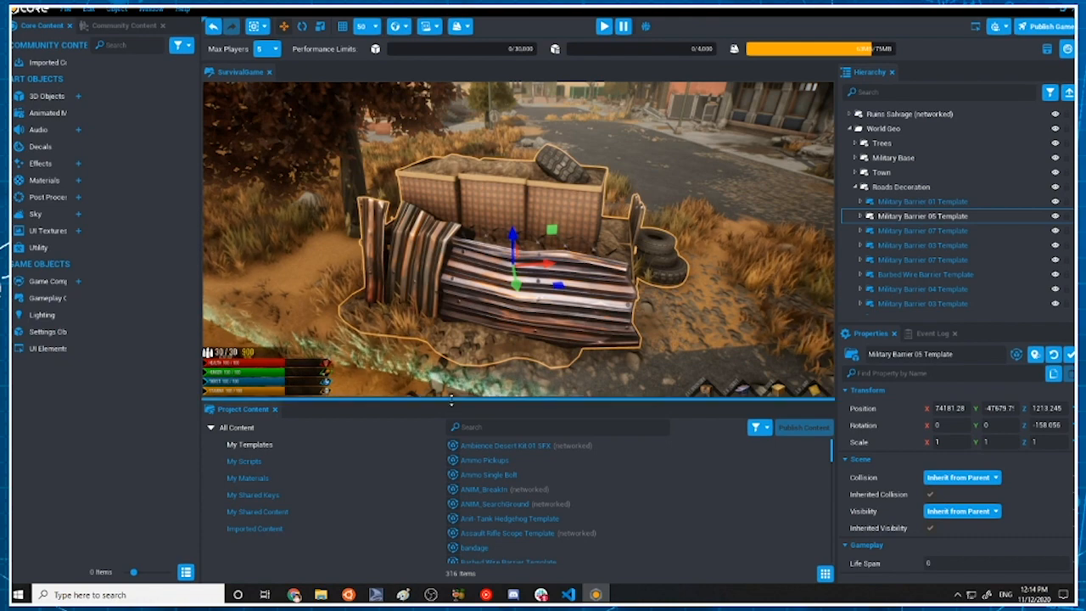
Enlarge the Project Content area and show its templates as small thumbnails
drag(452, 404, 479, 256)
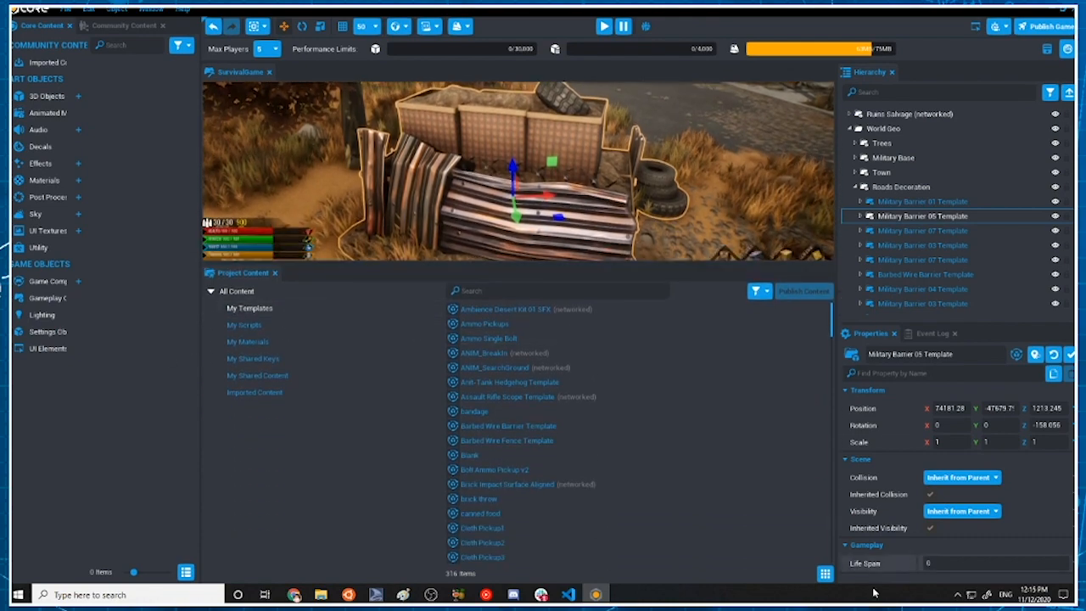
click(826, 576)
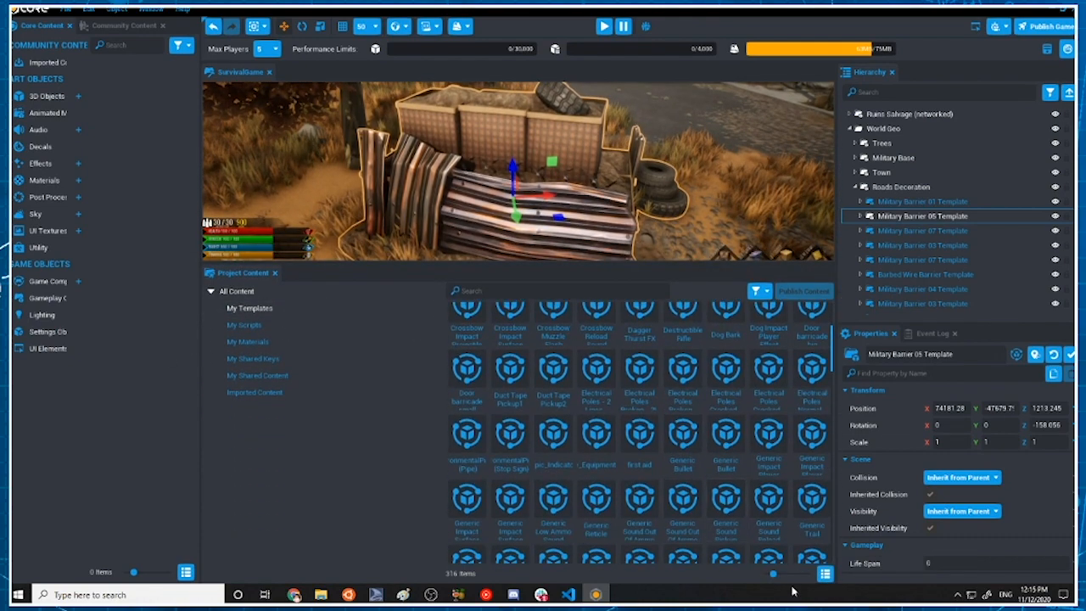
drag(772, 578, 767, 576)
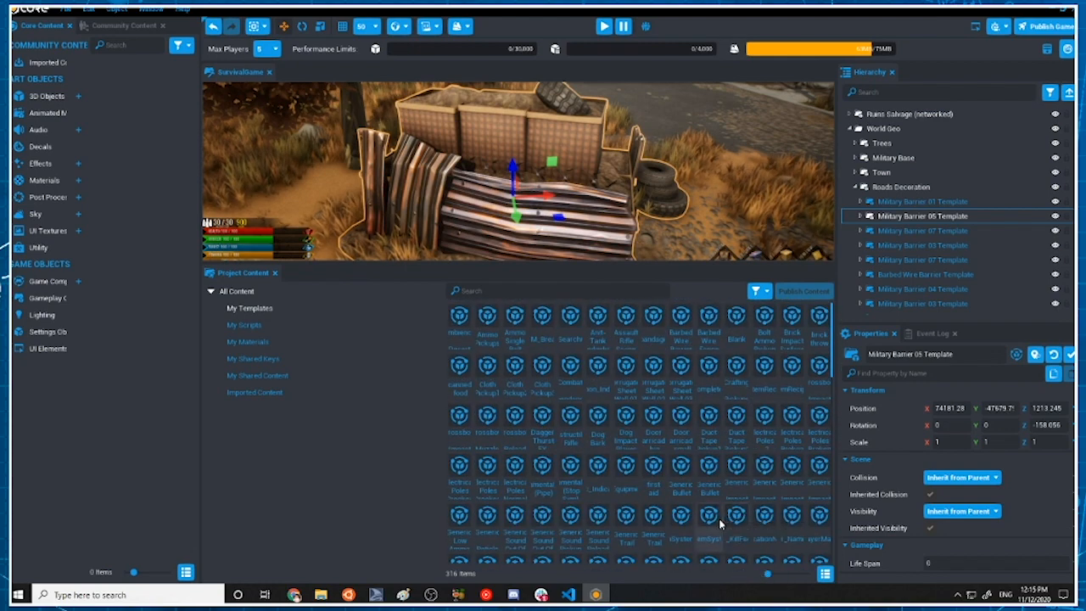
Look through the project's templates and enlarge their thumbnails until the names are readable
scroll(726, 509, down, 1)
scroll(737, 501, down, 10)
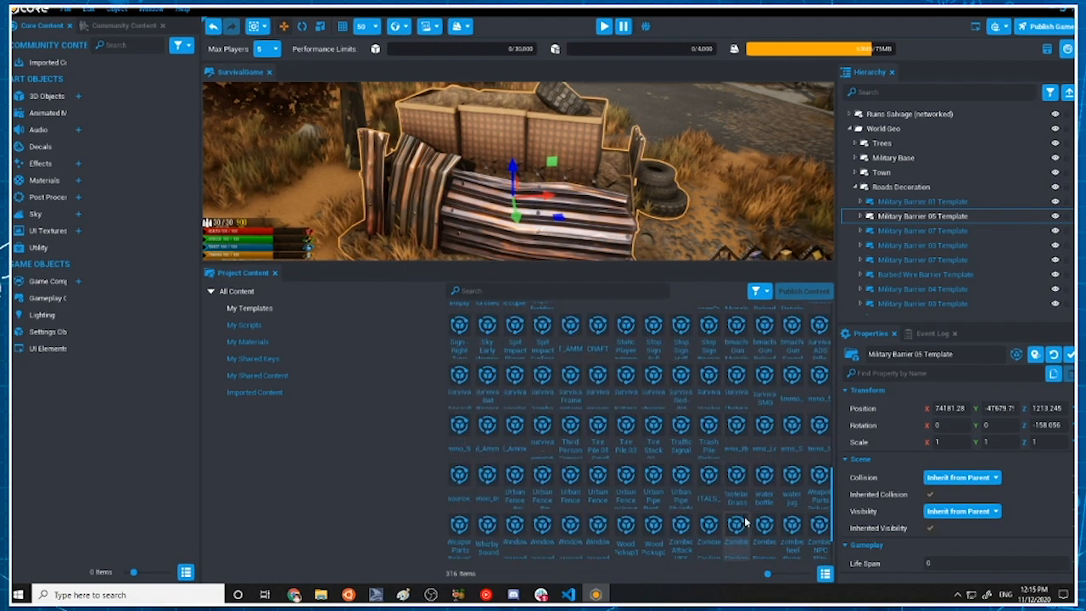
scroll(739, 522, up, 5)
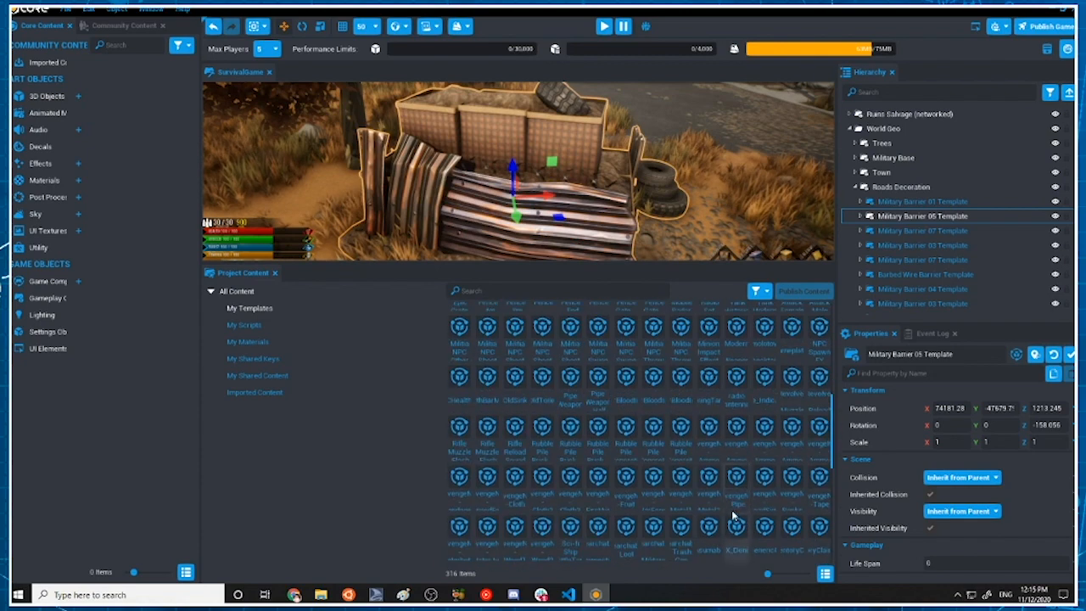
ctrl+scroll(727, 467, up, 3)
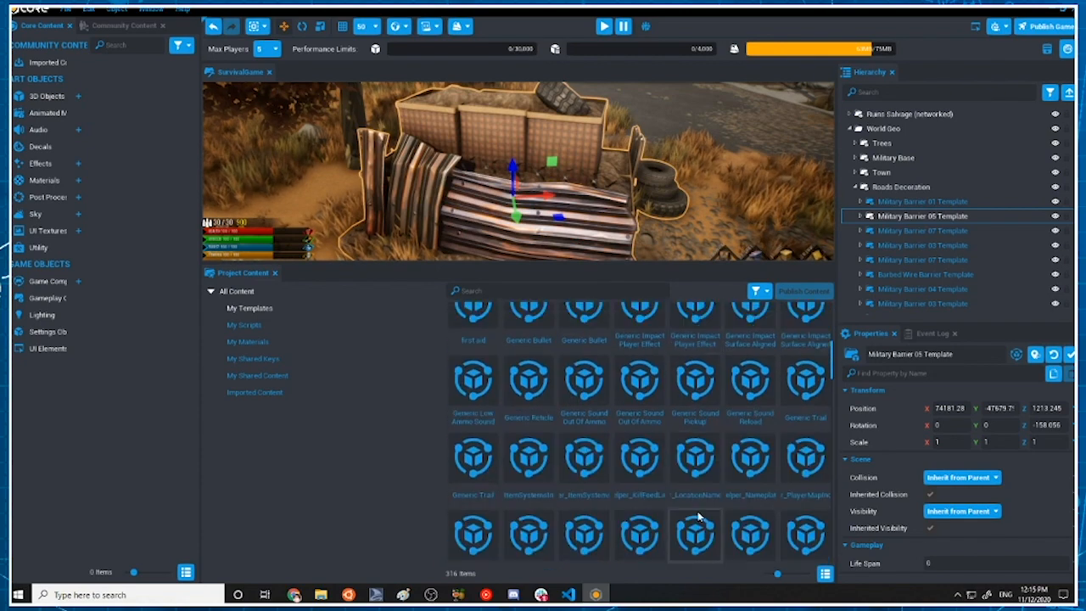
scroll(806, 373, up, 2)
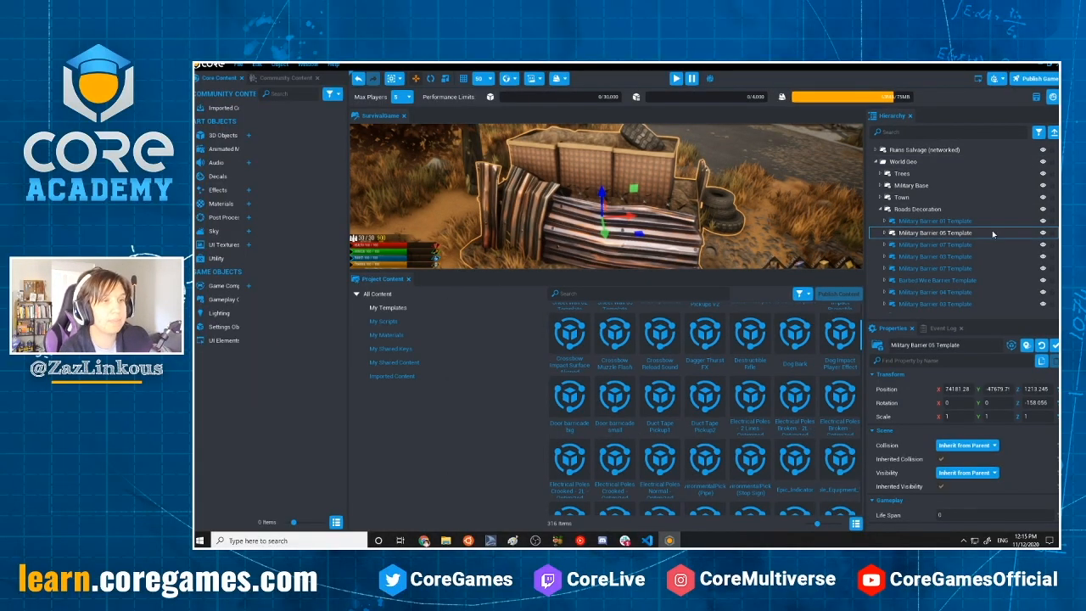
Look over the commands available for Military Barrier 05 Template in the Hierarchy, including Find in Catalog
right_drag(675, 174, 681, 177)
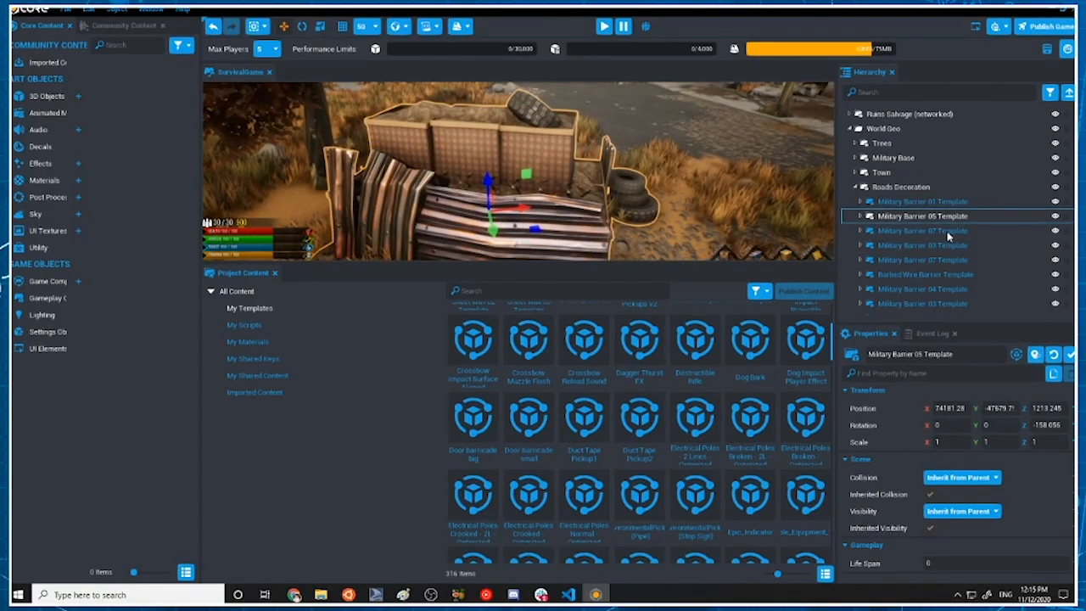
right_click(940, 218)
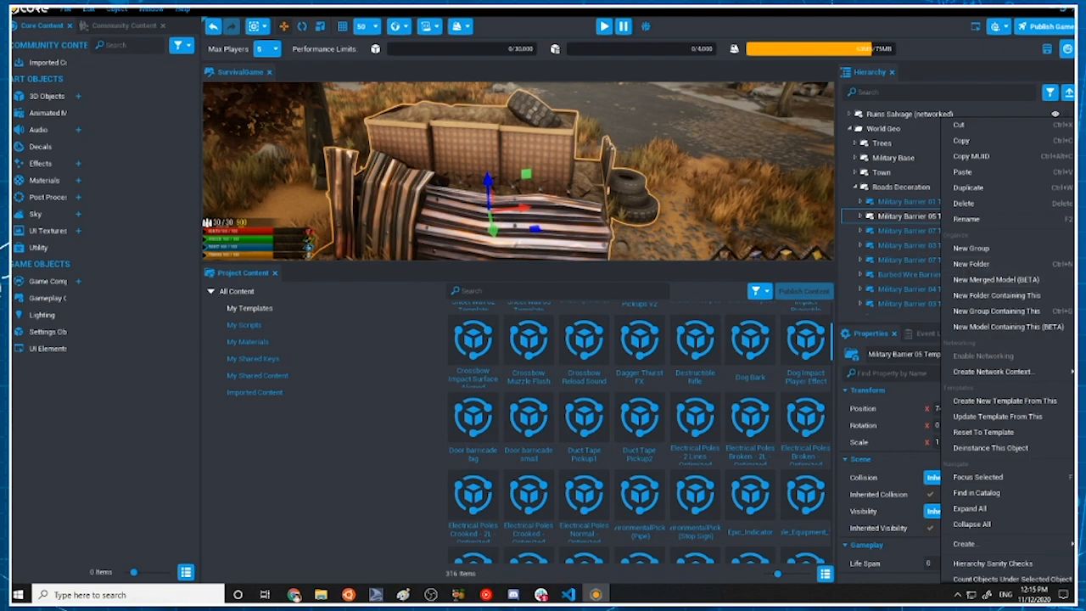
scroll(993, 488, down, 1)
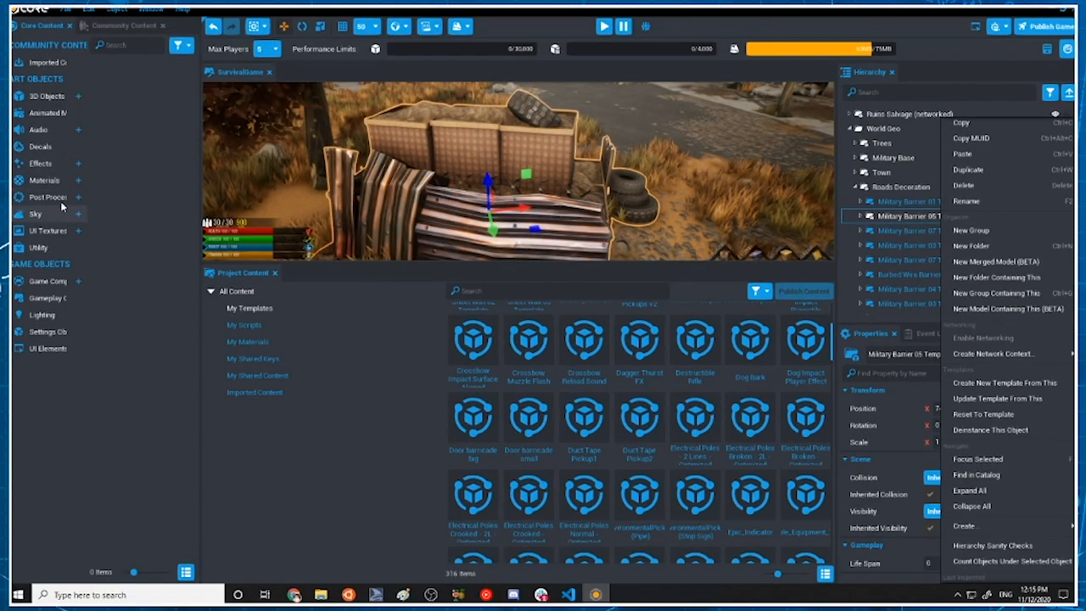
Display the Damaged category of the Urban tilesets in Core Content, with a wider content area and larger thumbnails
click(76, 97)
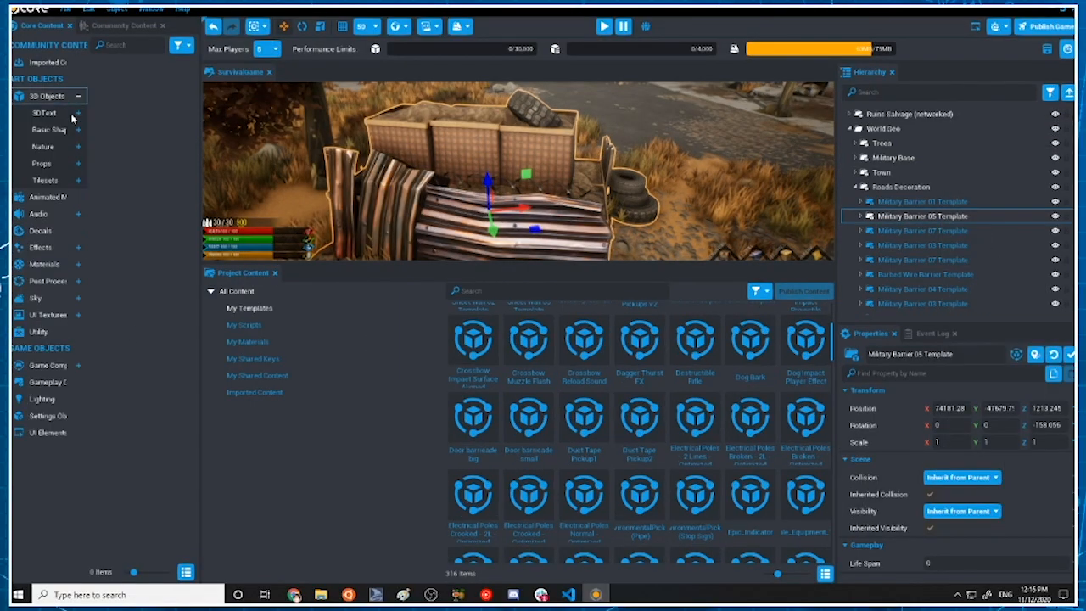
click(59, 180)
click(64, 265)
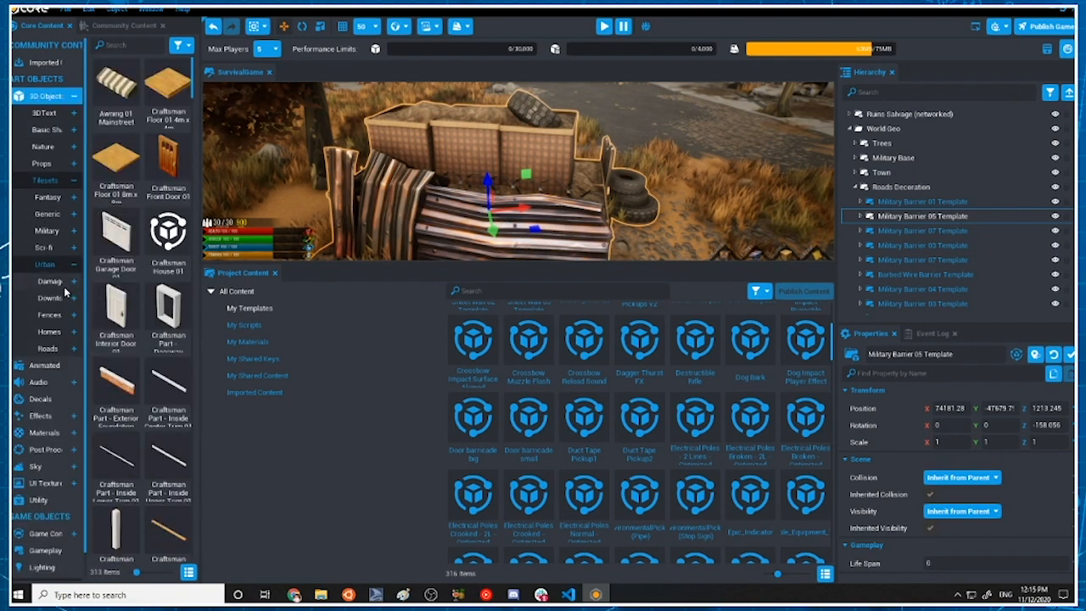
click(64, 284)
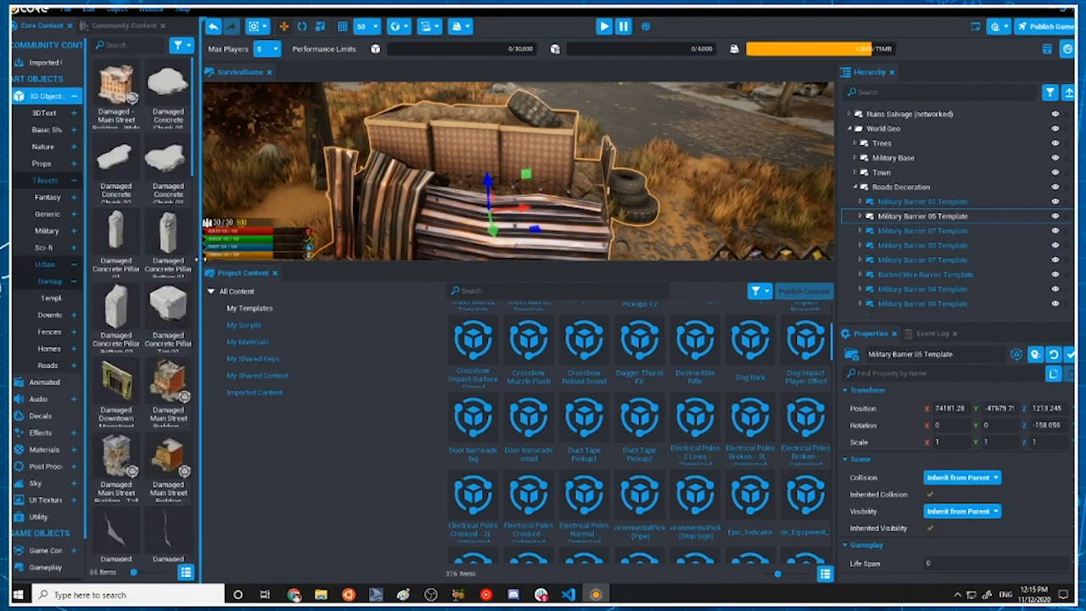
drag(198, 258, 703, 254)
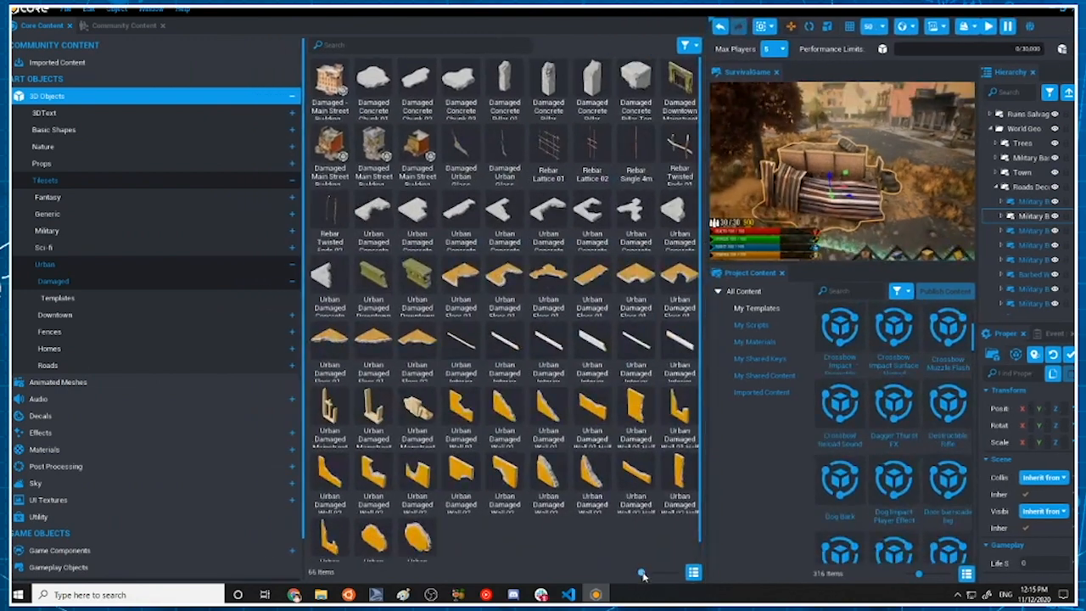
mouse_move(643, 576)
mouse_down()
mouse_move(666, 575)
mouse_move(650, 574)
mouse_up()
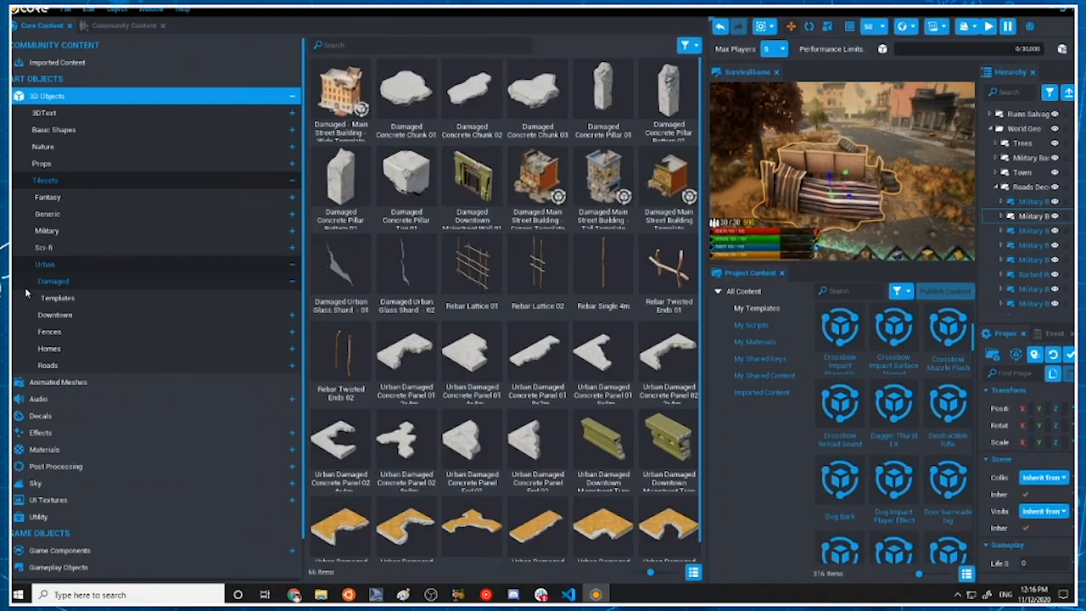
Show the Damaged building templates with large thumbnails and look at the town's ruined buildings in the full-screen viewport
click(57, 299)
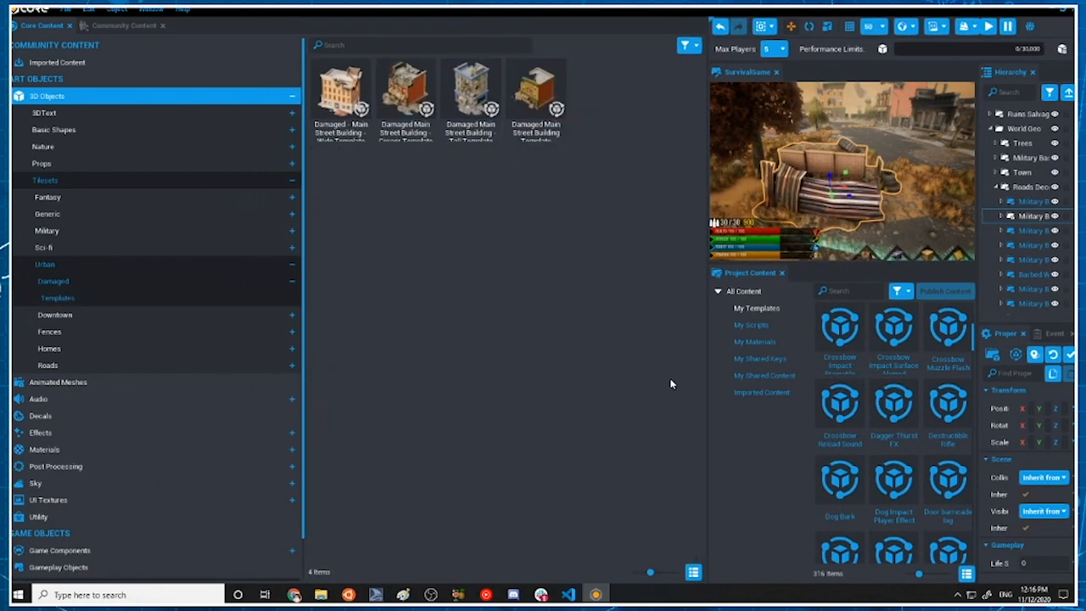
drag(651, 571, 670, 570)
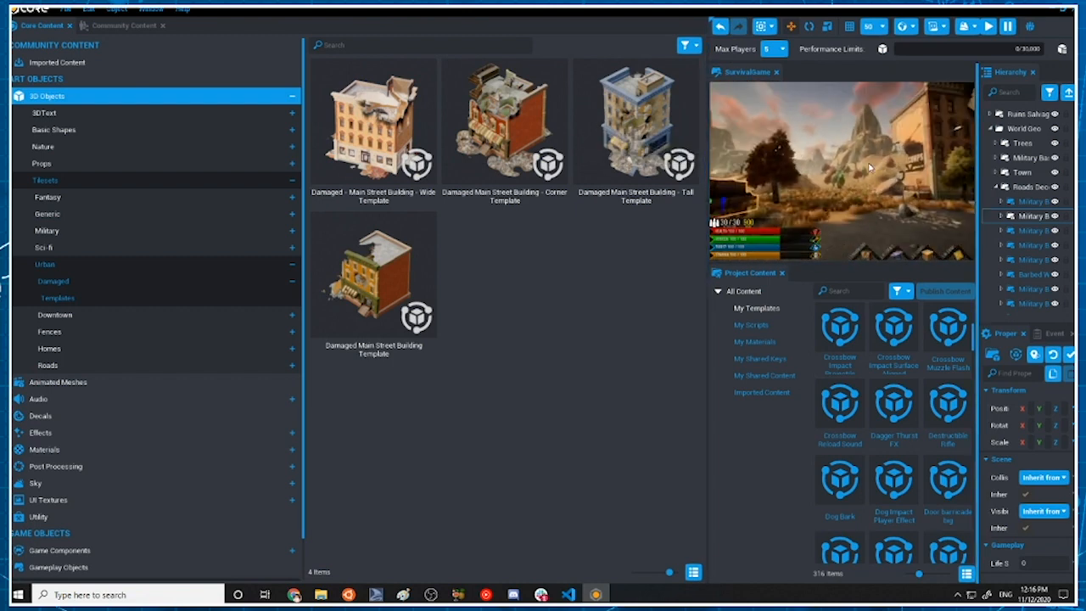
key(F11)
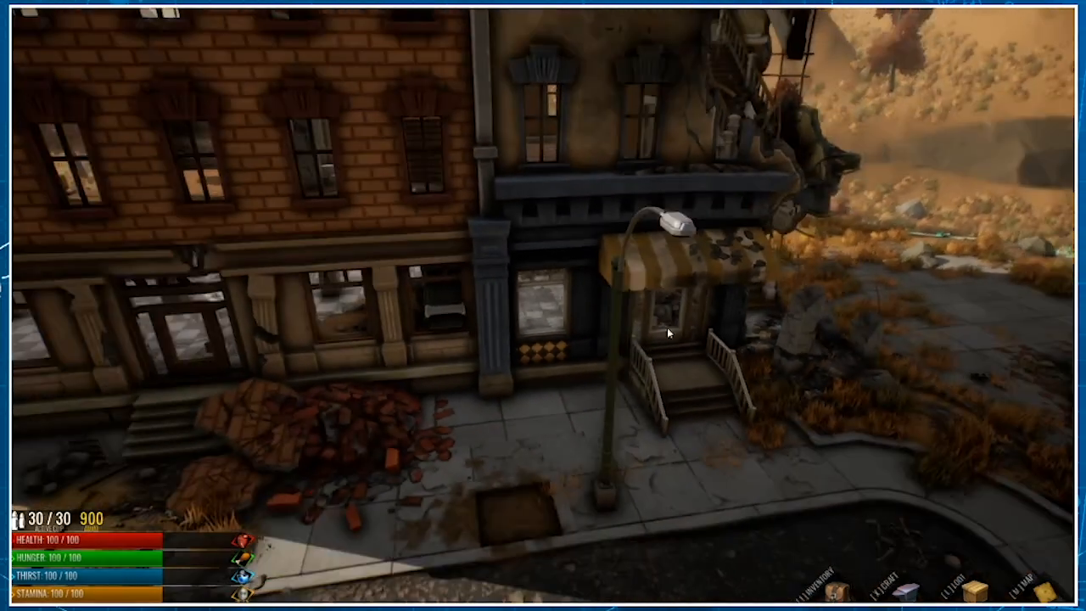
right_drag(667, 328, 481, 283)
key(F11)
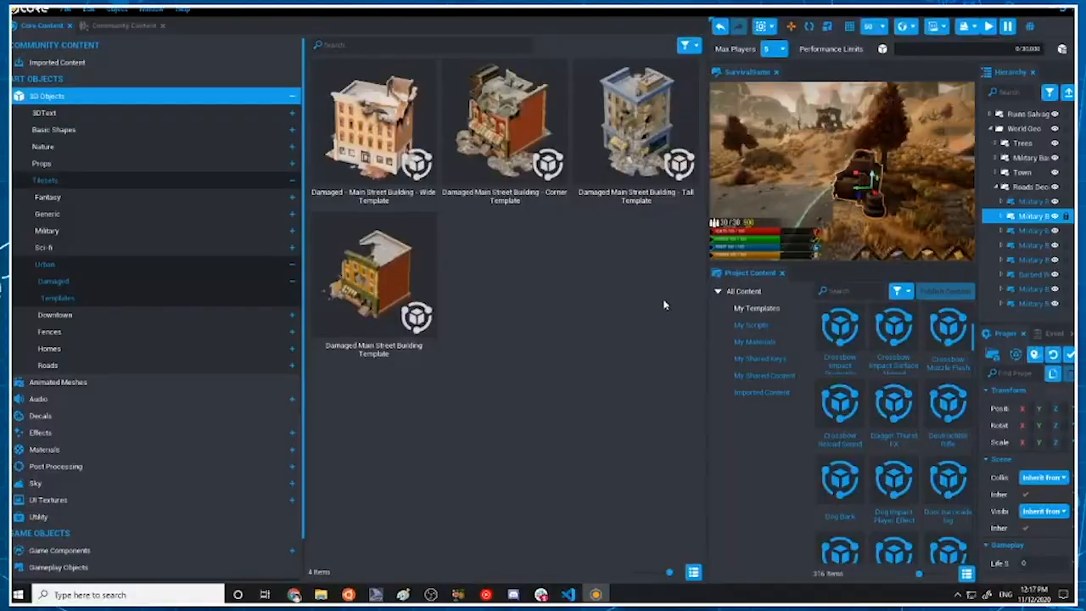
Widen the viewport and browse the Downtown and Military Fences tilesets in Core Content
drag(703, 241, 319, 259)
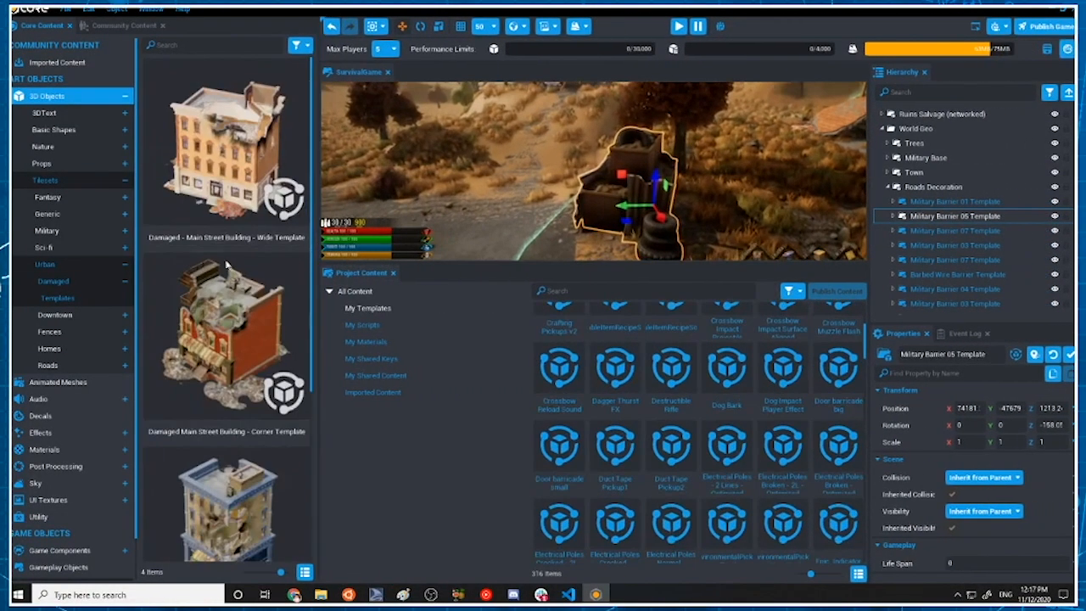
click(66, 316)
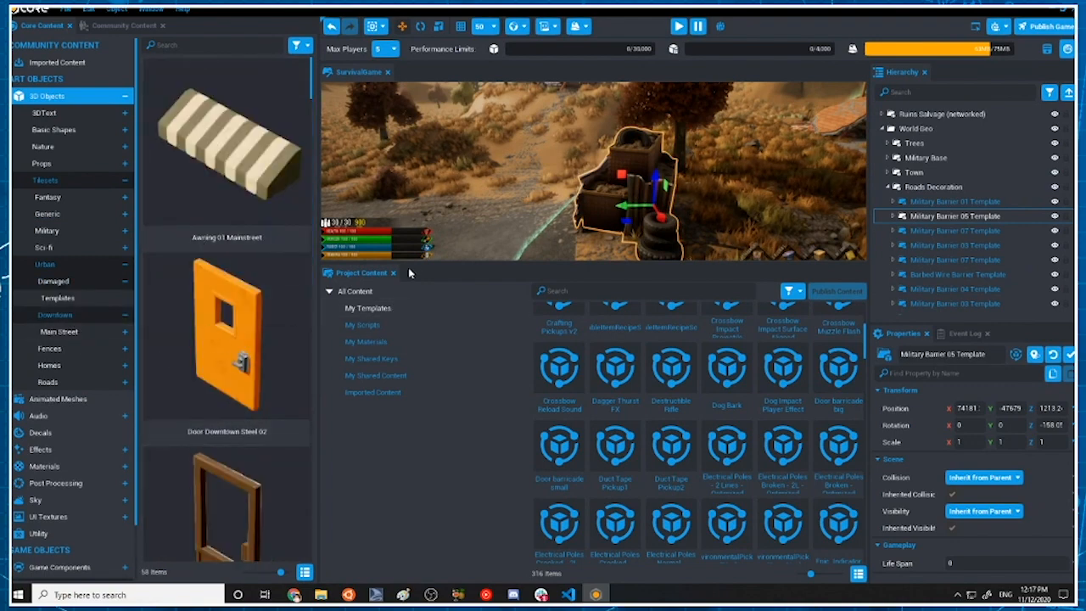
right_drag(468, 148, 532, 200)
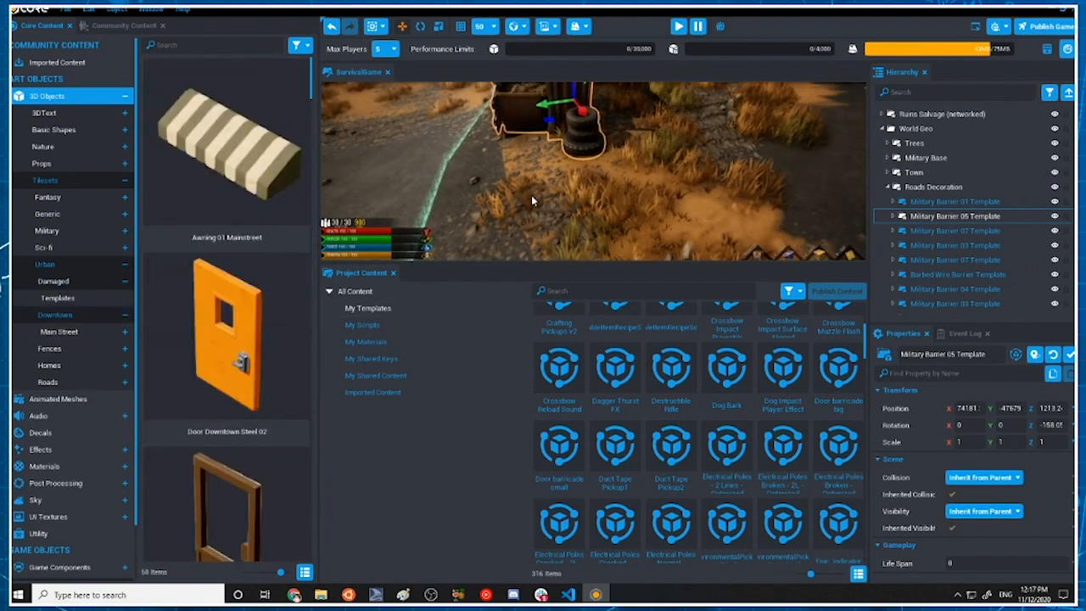
click(46, 231)
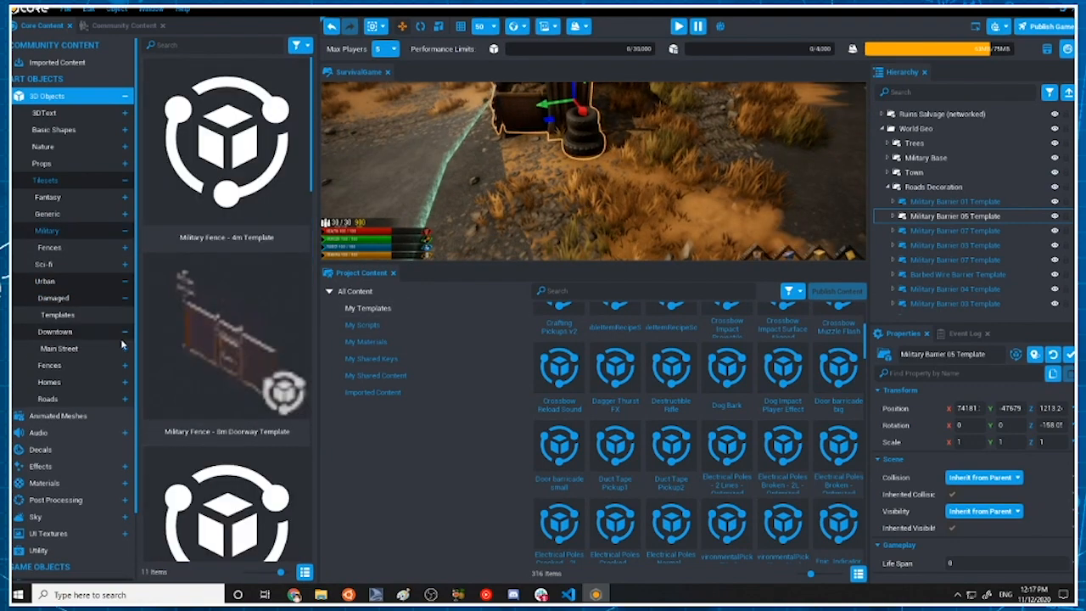
click(63, 247)
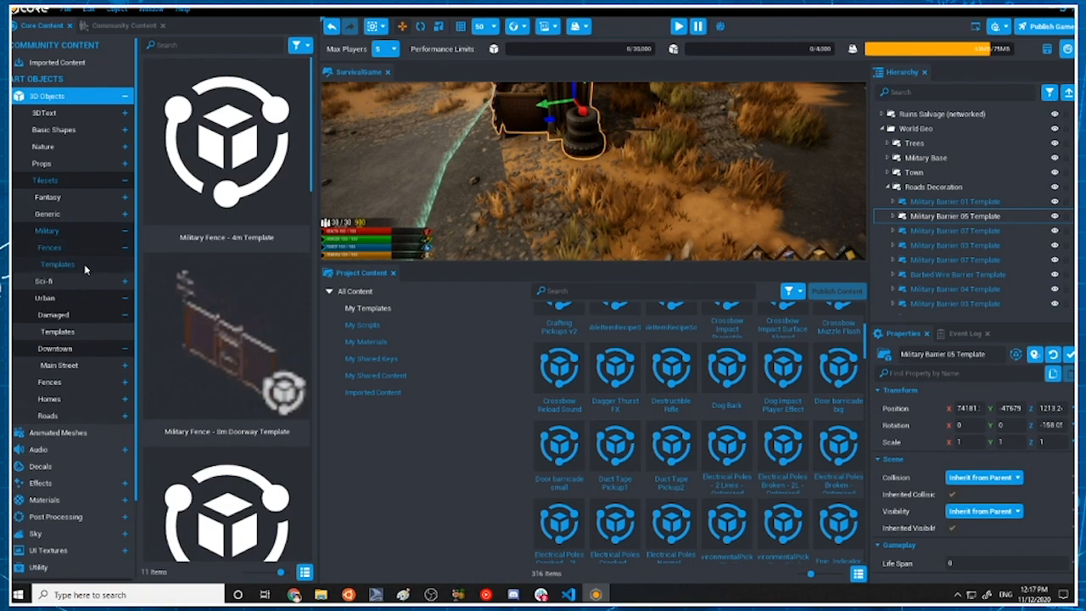
scroll(265, 427, down, 10)
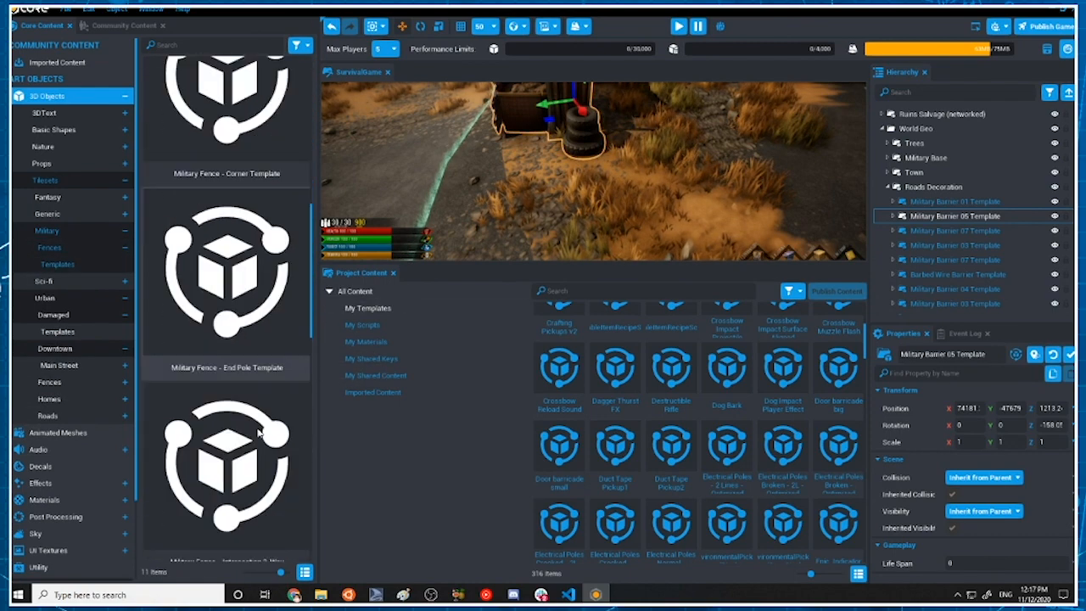
scroll(265, 426, down, 10)
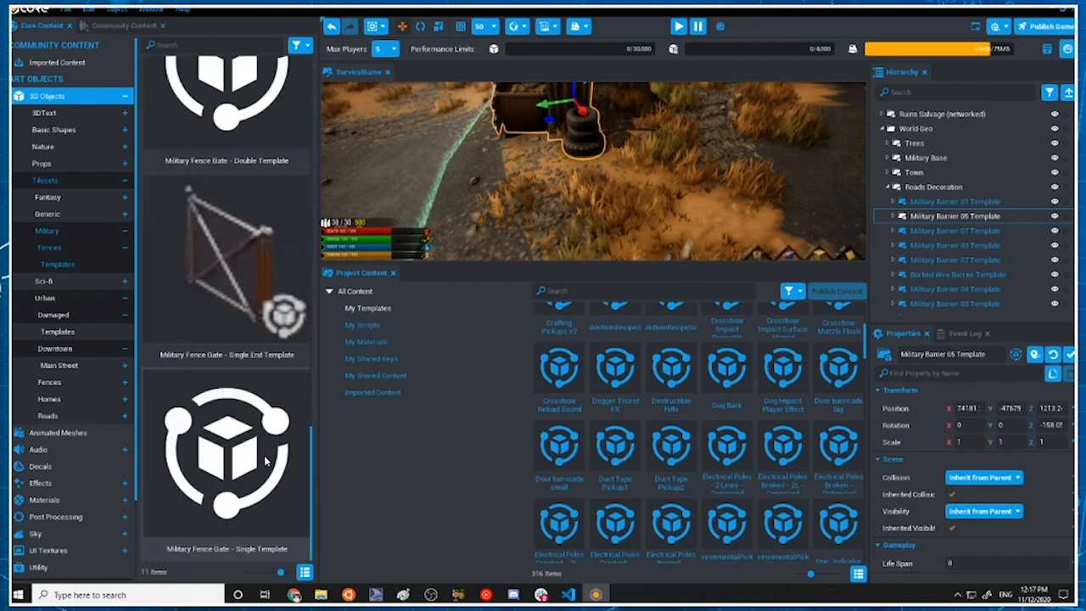
Make the viewport taller and examine the parts of the selected military barrier from several sides and close up
right_drag(515, 182, 749, 190)
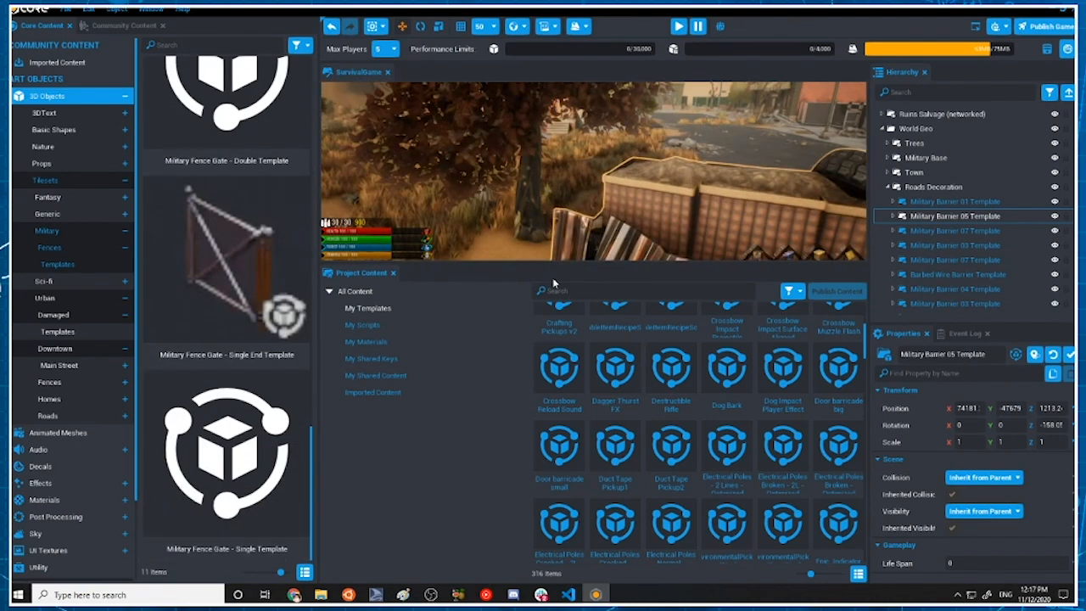
drag(561, 265, 569, 527)
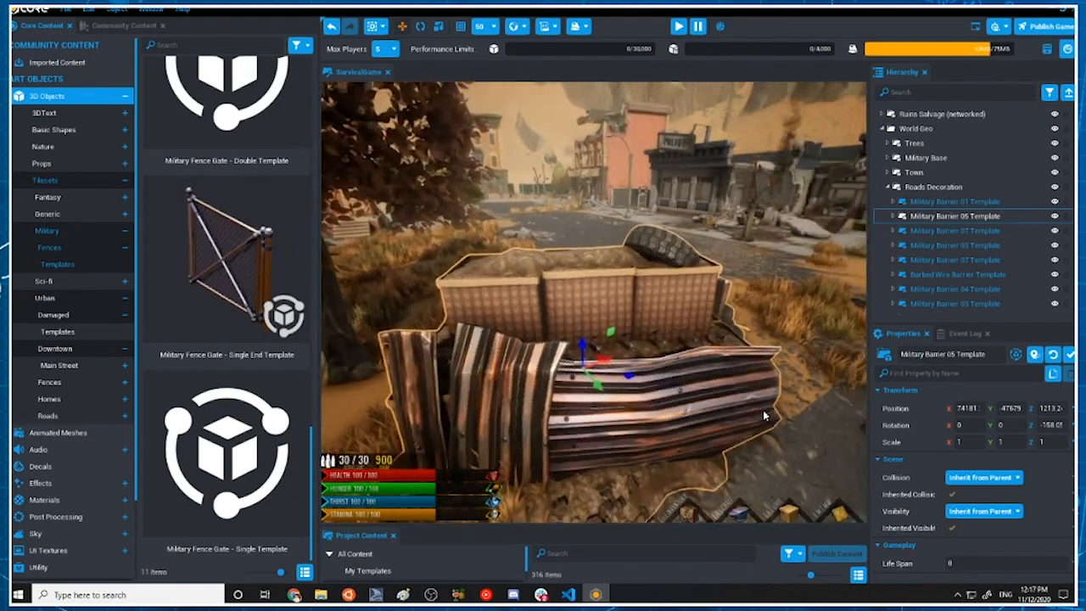
scroll(669, 345, up, 6)
right_drag(669, 345, 382, 307)
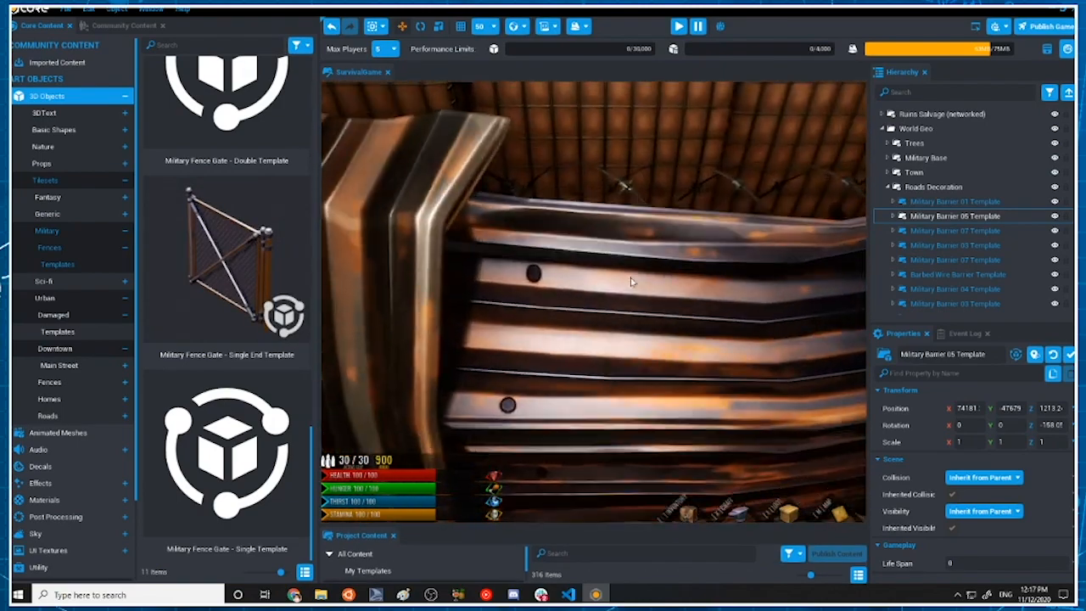
alt+drag(381, 306, 477, 267)
scroll(640, 433, up, 5)
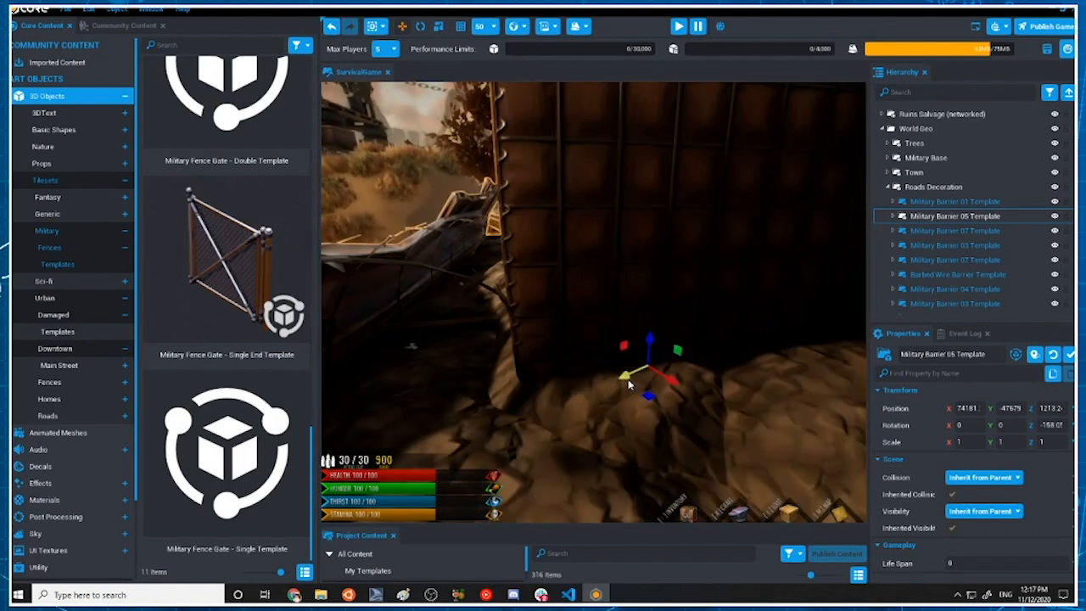
scroll(641, 433, down, 6)
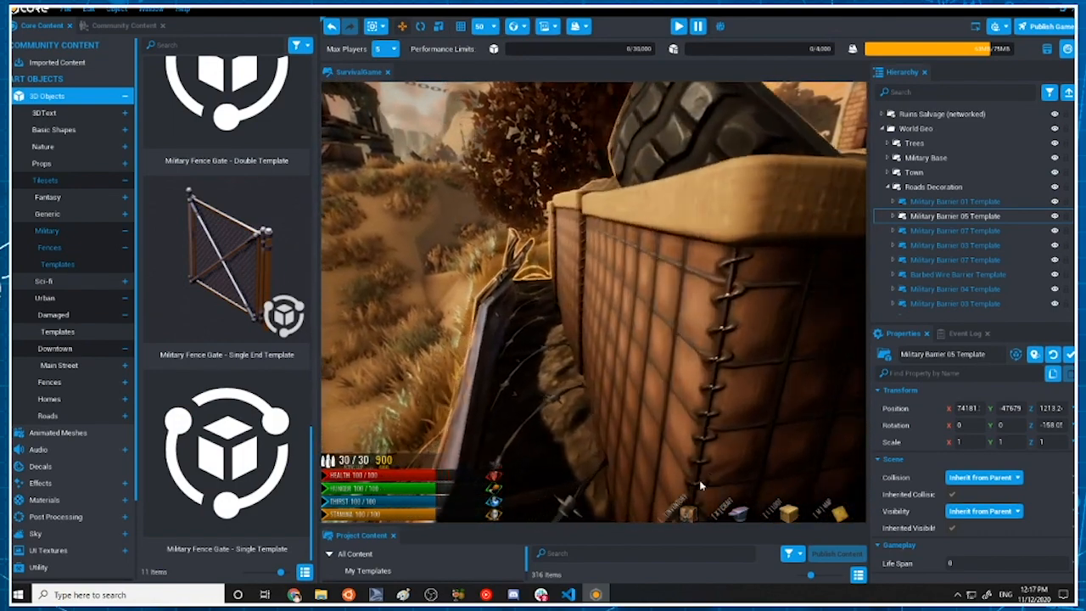
alt+drag(814, 450, 668, 277)
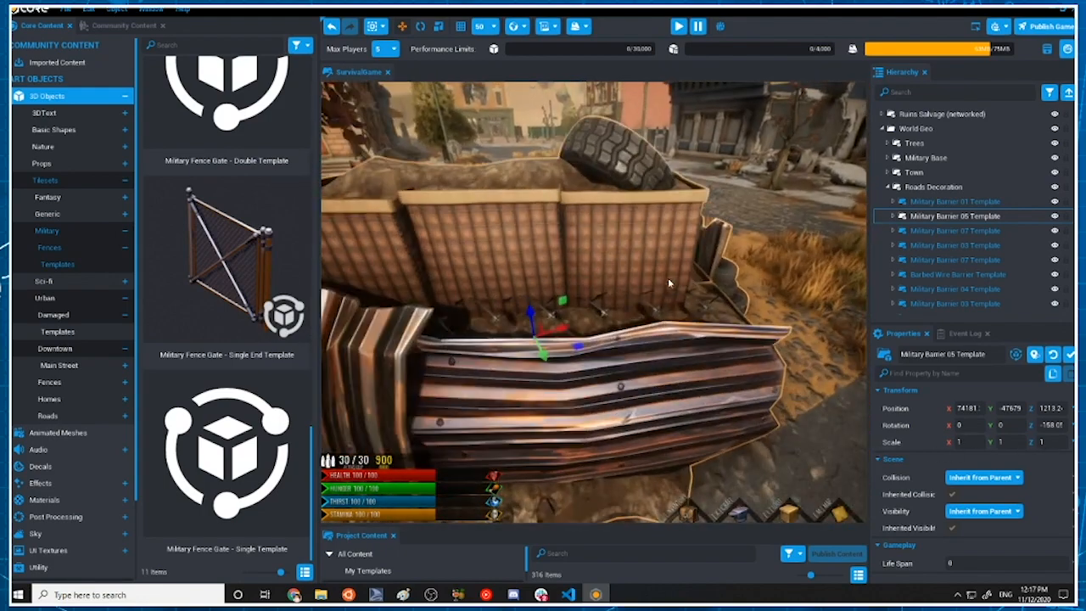
alt+drag(745, 254, 566, 244)
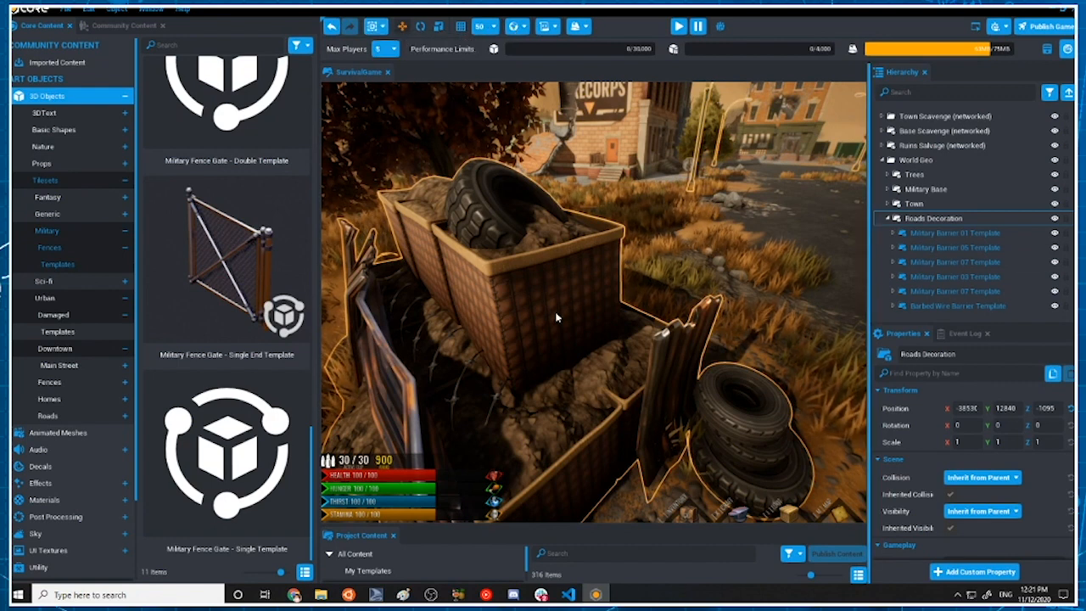
Pick a single Hesco Barrier 01 crate in the viewport, trace it to its parent template in the Hierarchy and collapse that template
click(604, 328)
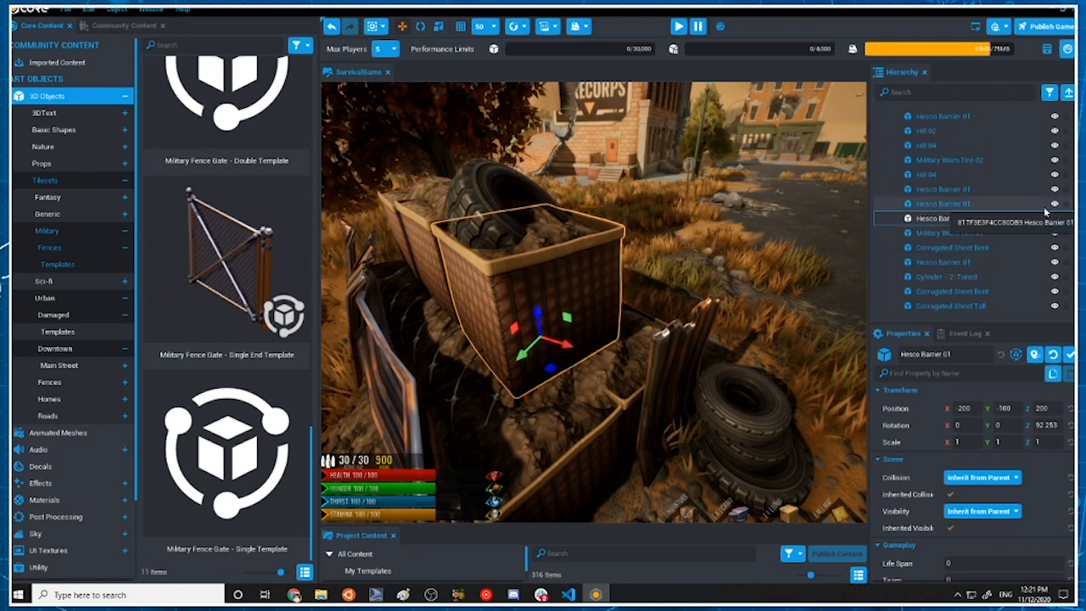
key(Left)
key(Down)
key(Up)
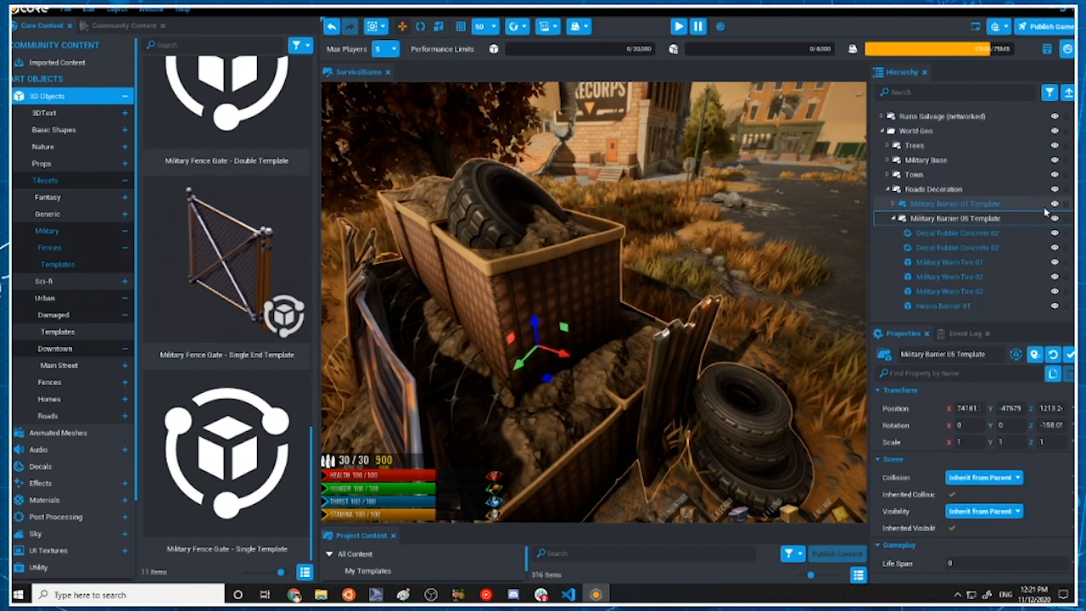
key(Left)
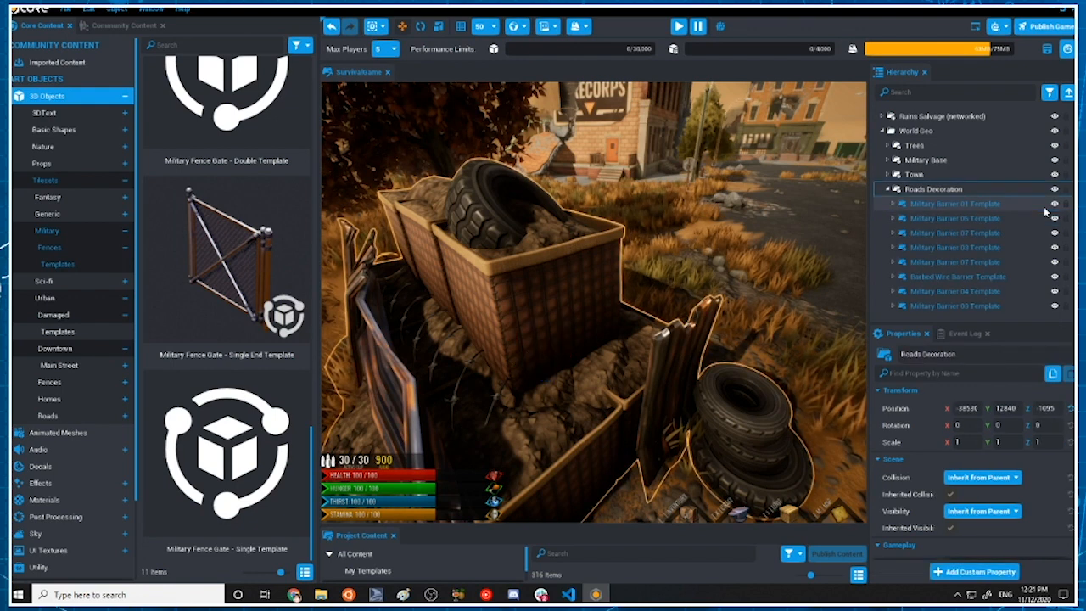
Expand Military Barrier 01 Template in the Hierarchy to look at the objects it contains
key(Down)
key(Right)
key(Down)
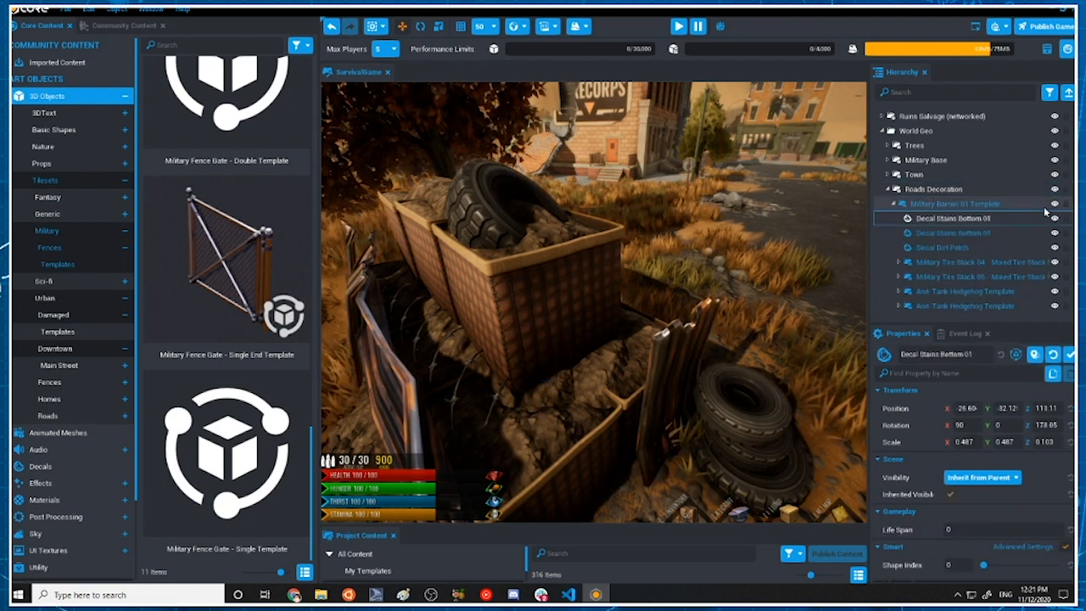
key(Up)
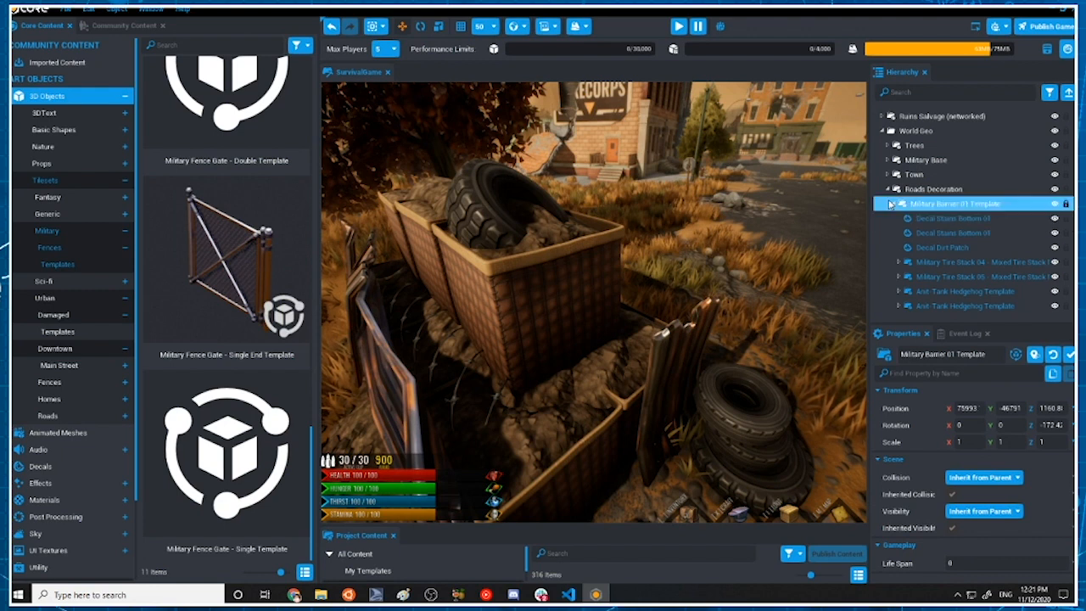
Select the whole Military Barrier 05 Template from its crate in the viewport and collapse it in the Hierarchy
click(535, 313)
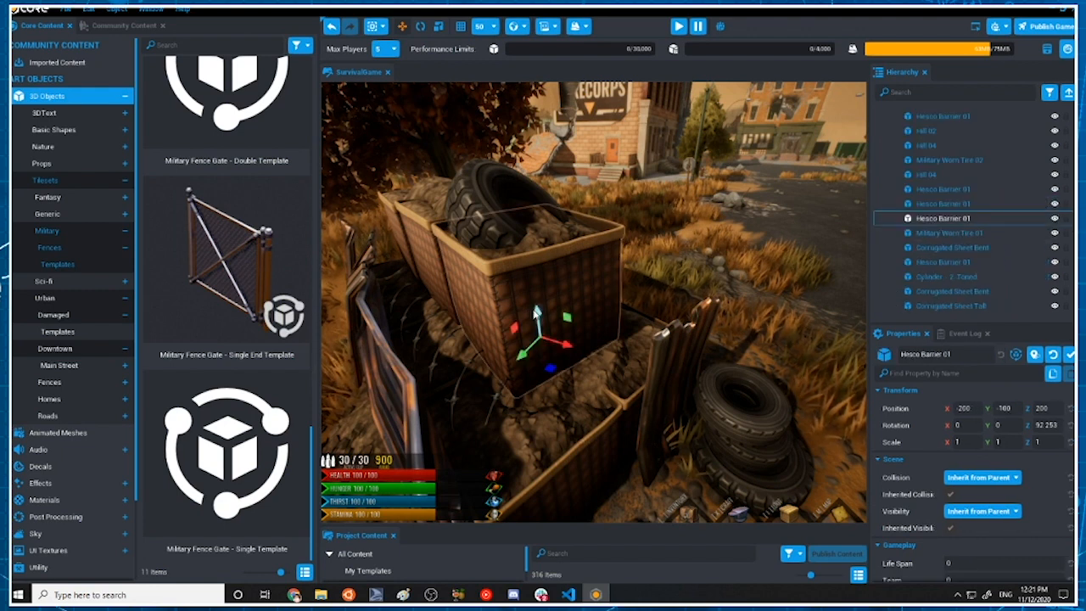
click(544, 318)
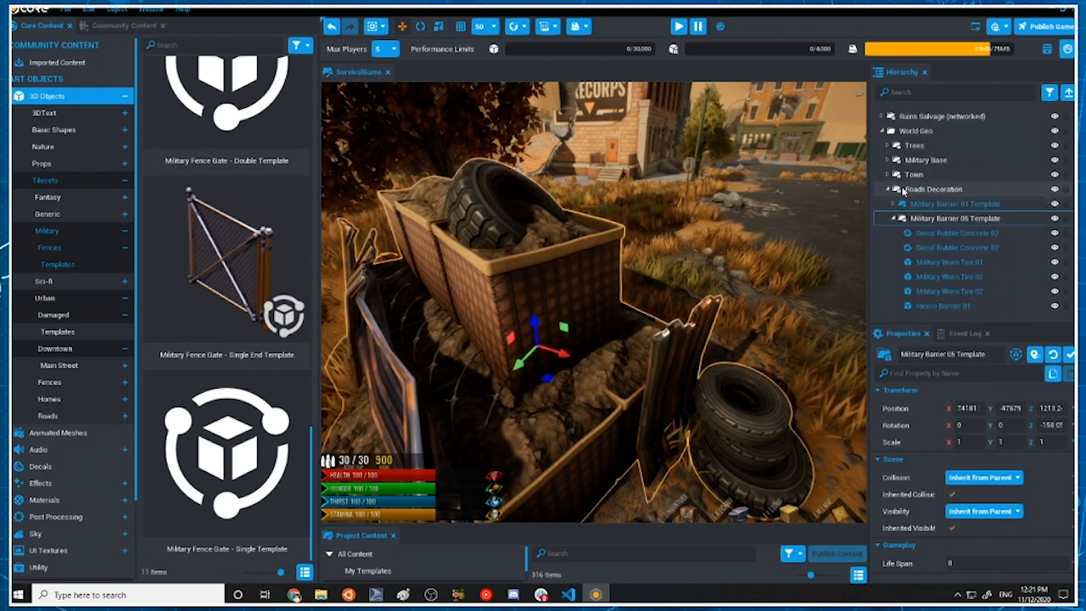
click(895, 220)
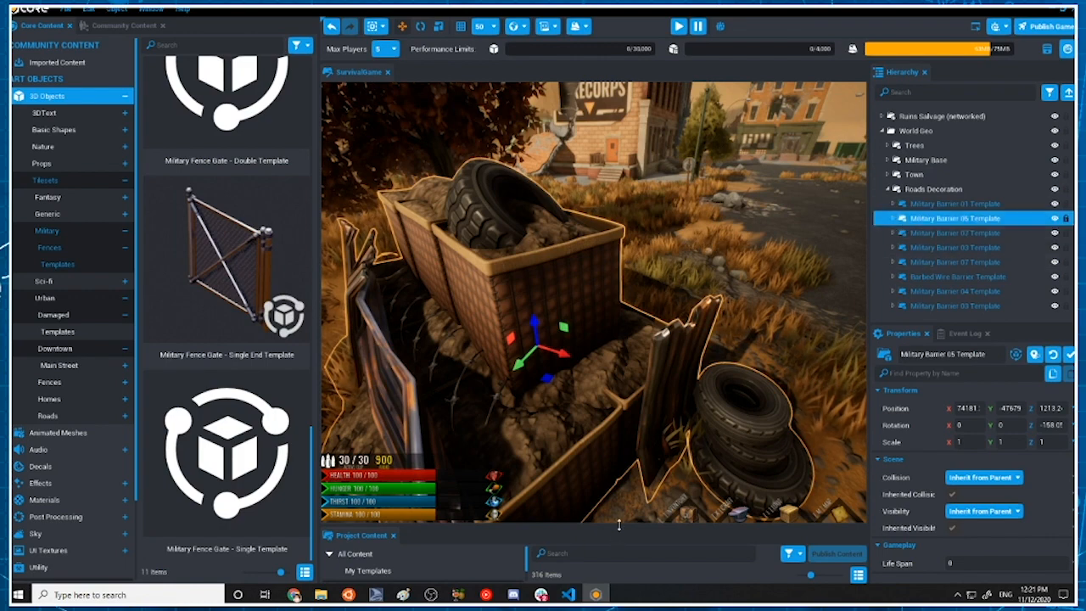
Enlarge the Project Content area and locate Military Barrier 05 Template in the catalog
drag(617, 524, 658, 321)
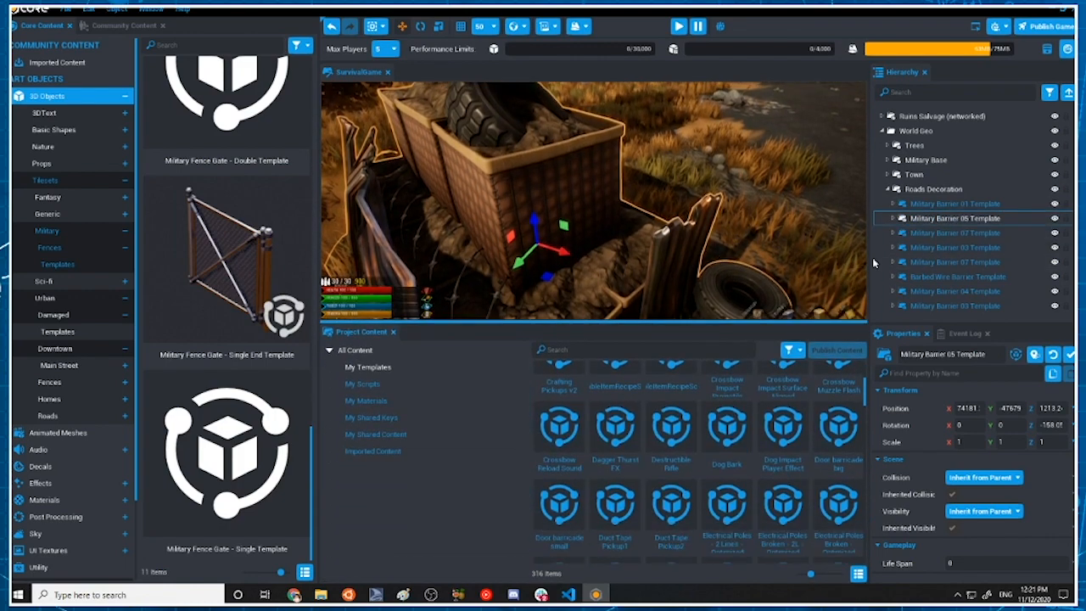
drag(913, 219, 931, 217)
right_click(930, 217)
scroll(989, 501, down, 2)
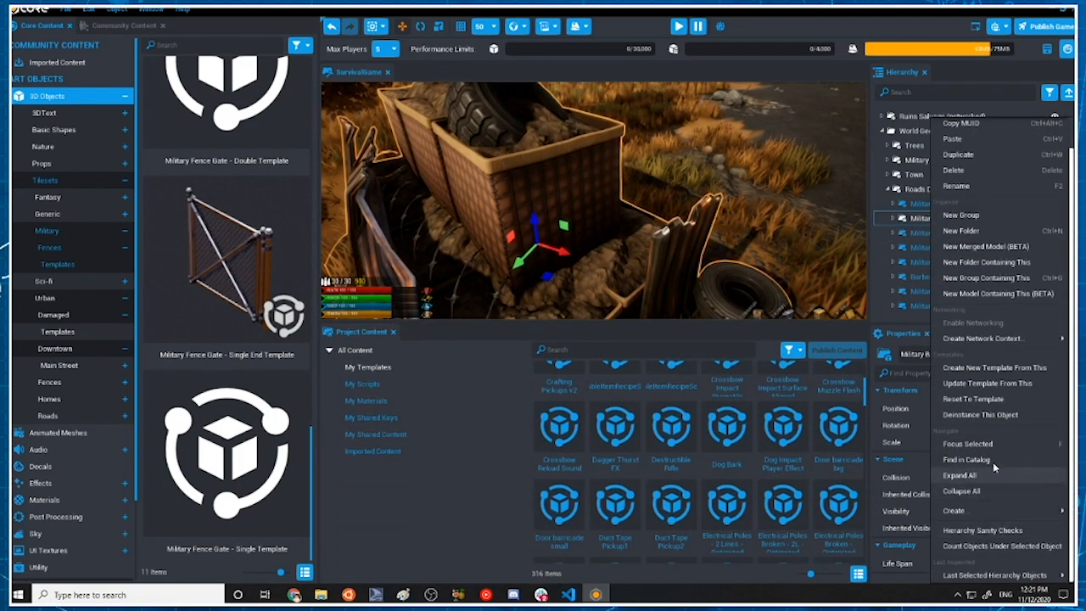
click(980, 460)
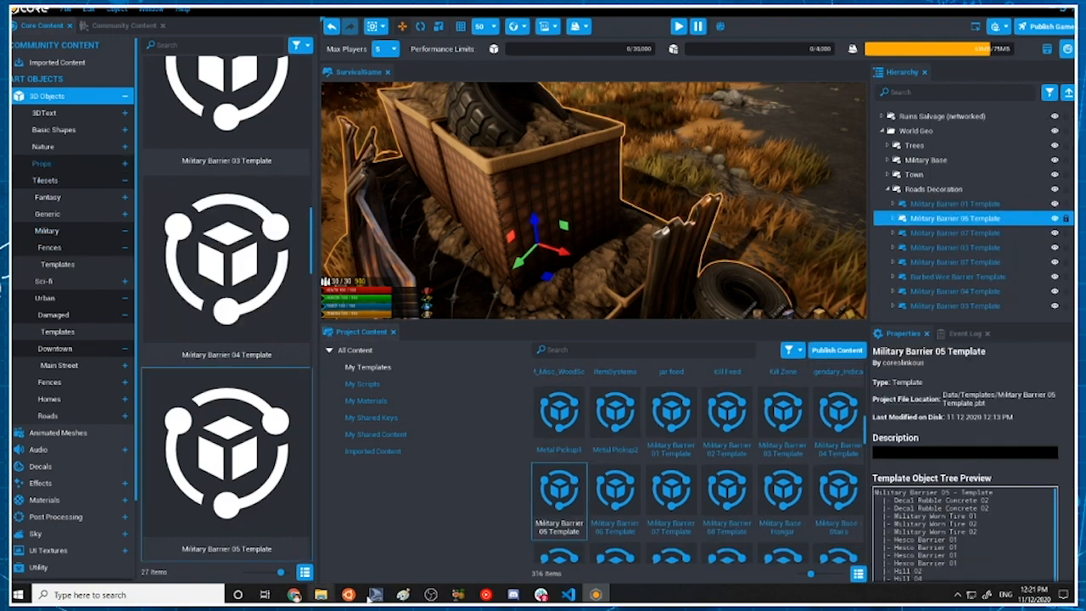
Place several copies of Military Barrier 05 Template from Core Content on the road and the surrounding terrain
scroll(176, 545, down, 2)
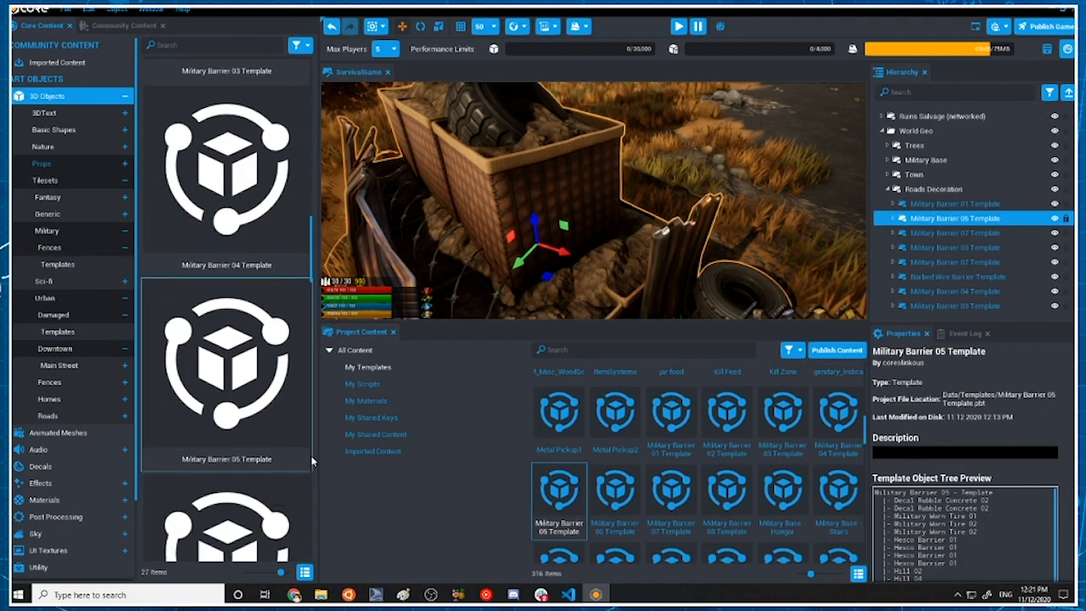
scroll(259, 406, up, 2)
scroll(255, 332, down, 2)
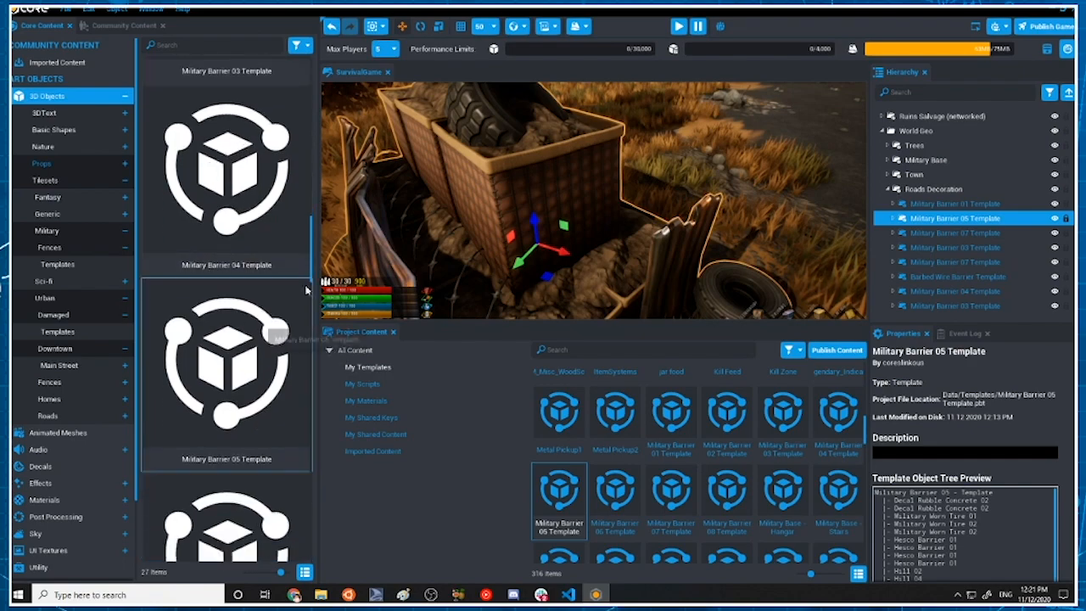
right_drag(696, 162, 776, 123)
scroll(776, 123, down, 5)
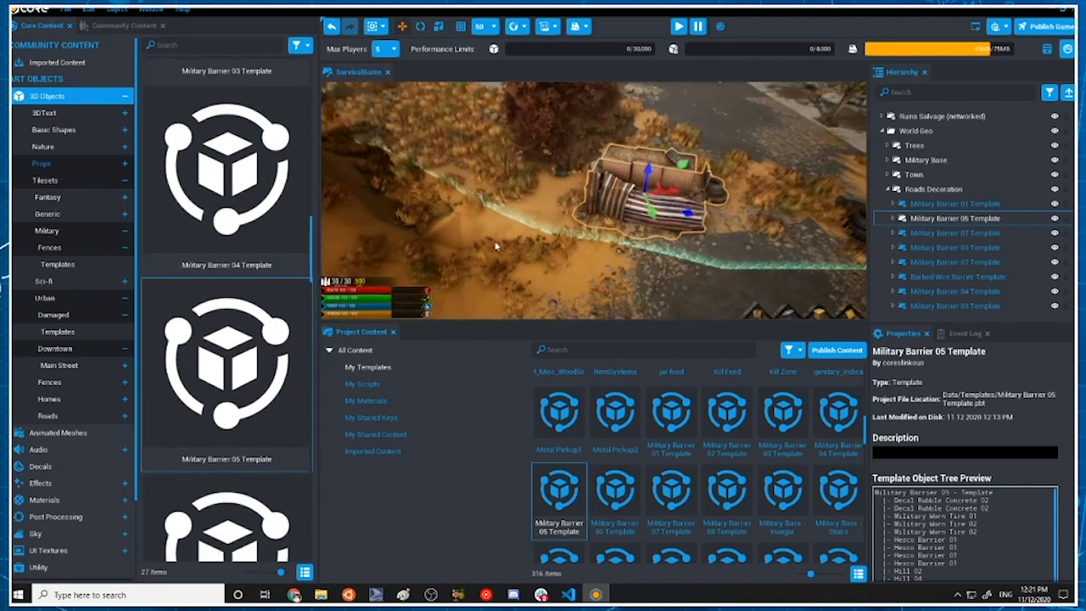
right_drag(717, 174, 975, 163)
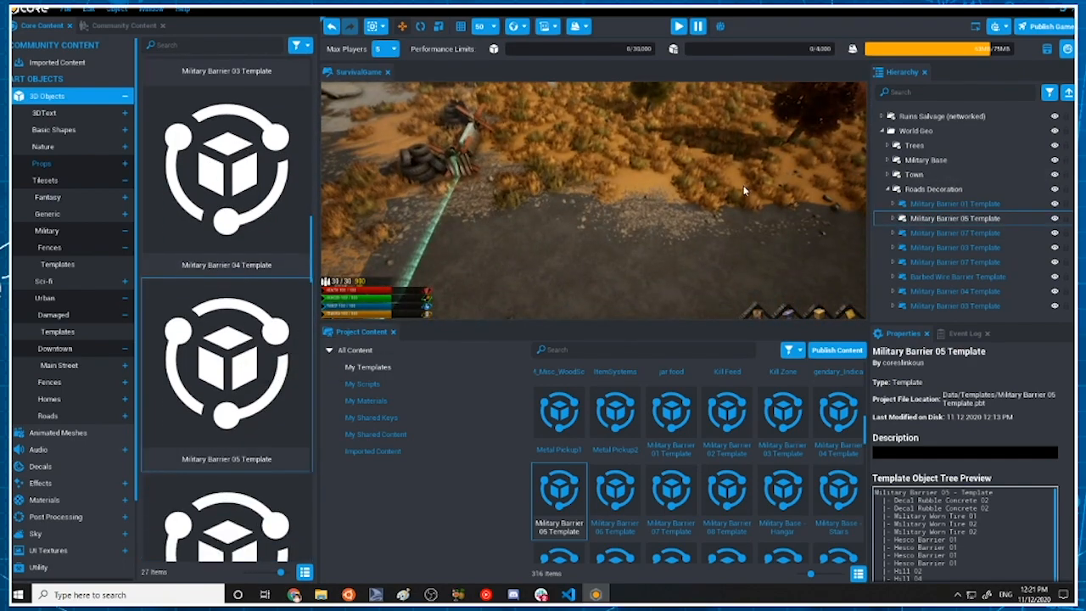
right_drag(776, 179, 887, 211)
drag(629, 211, 630, 206)
right_drag(630, 206, 785, 188)
click(512, 188)
click(795, 190)
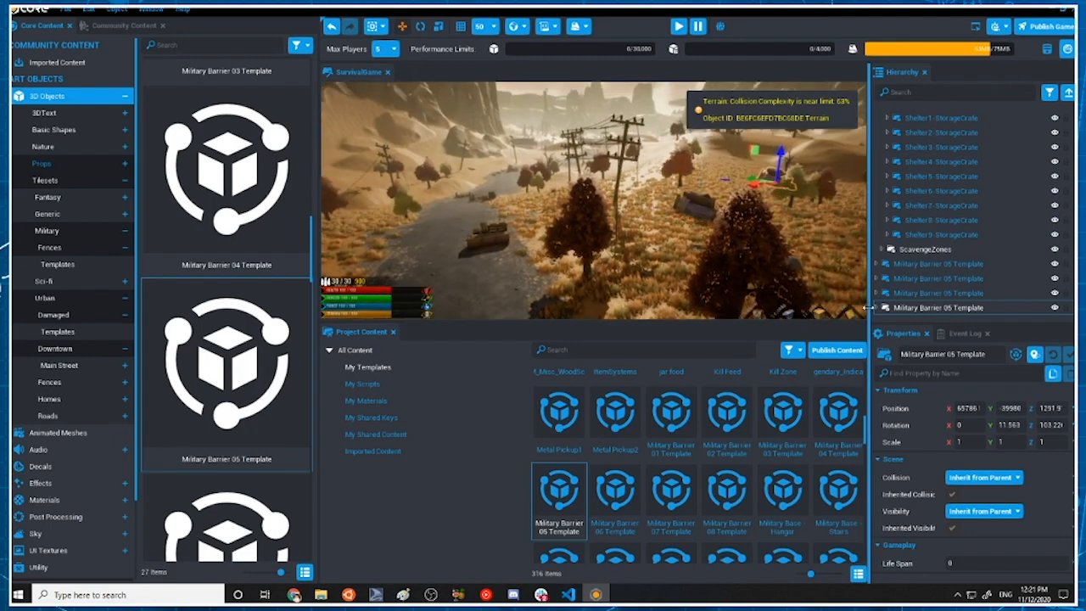
Undo the placement of the extra Military Barrier 05 Template copies
right_drag(796, 331, 686, 356)
key(ctrl+z)
key(ctrl+z)
right_drag(599, 218, 671, 188)
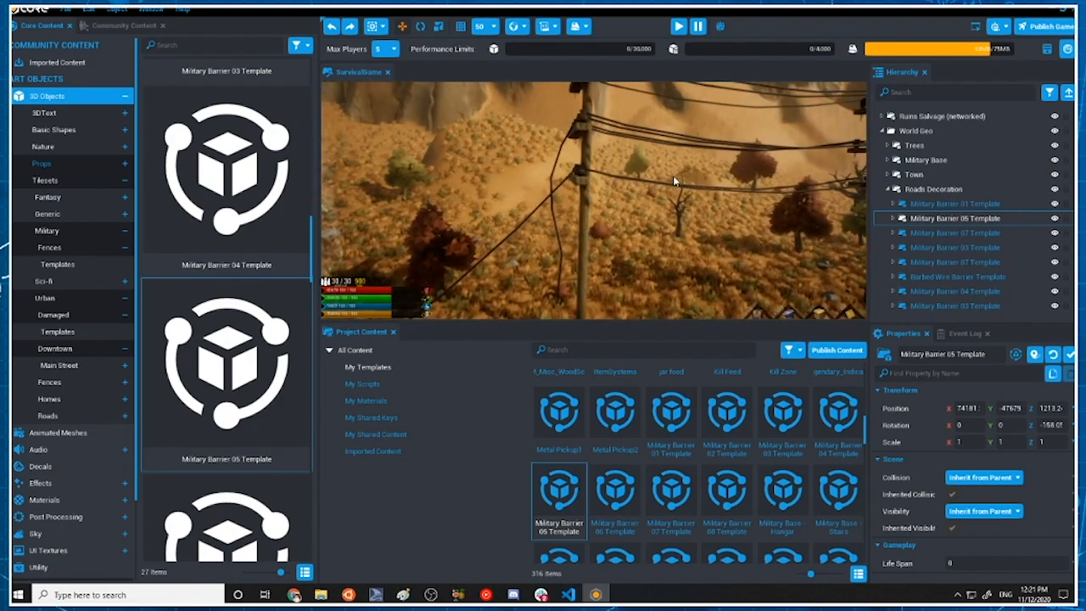
Enlarge the viewport, pick a roadside electrical pole, and select its whole parent template, Electrical Poles Normal - Optimized
drag(544, 322, 544, 496)
right_drag(611, 365, 665, 347)
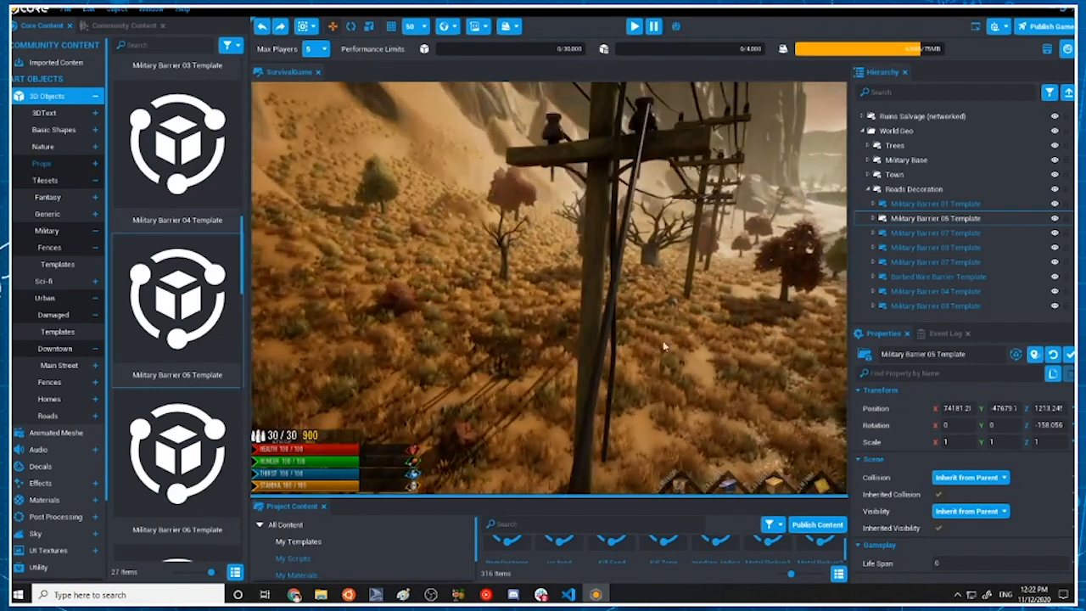
click(602, 315)
right_drag(618, 303, 702, 473)
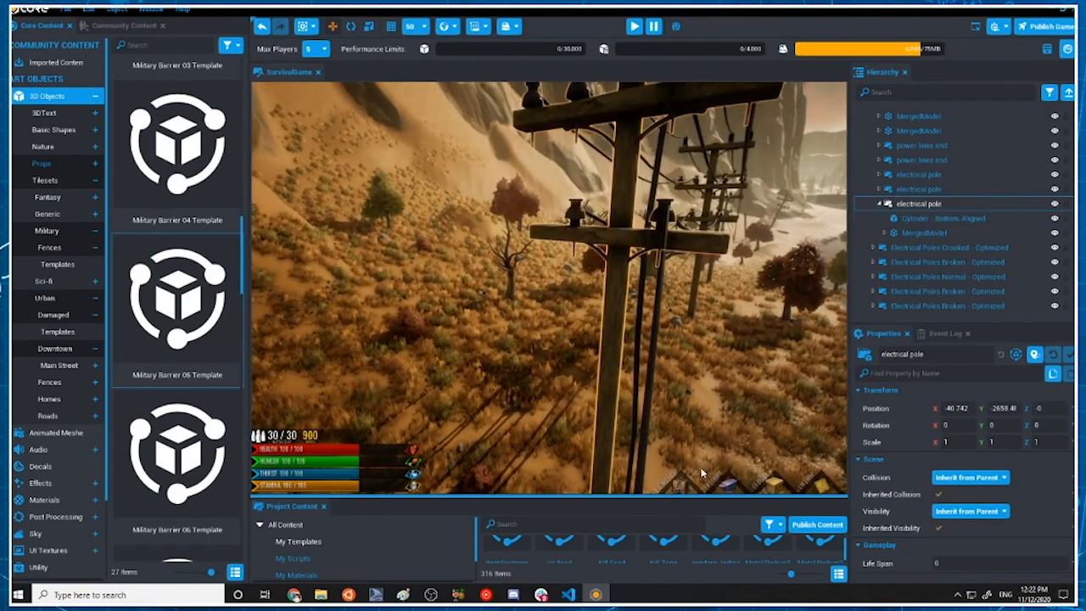
right_drag(785, 419, 358, 472)
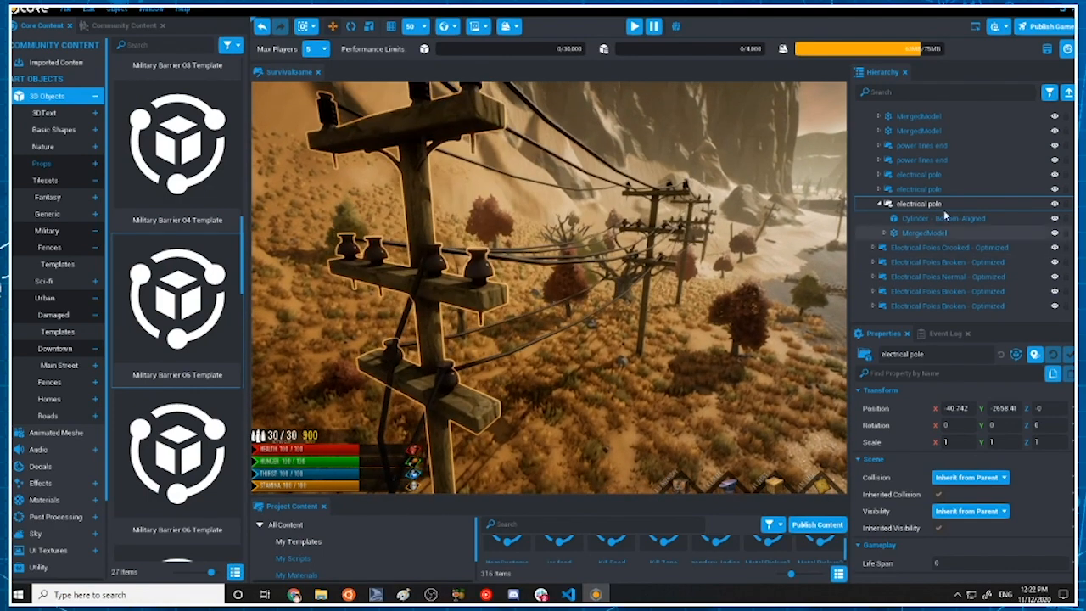
scroll(943, 210, up, 3)
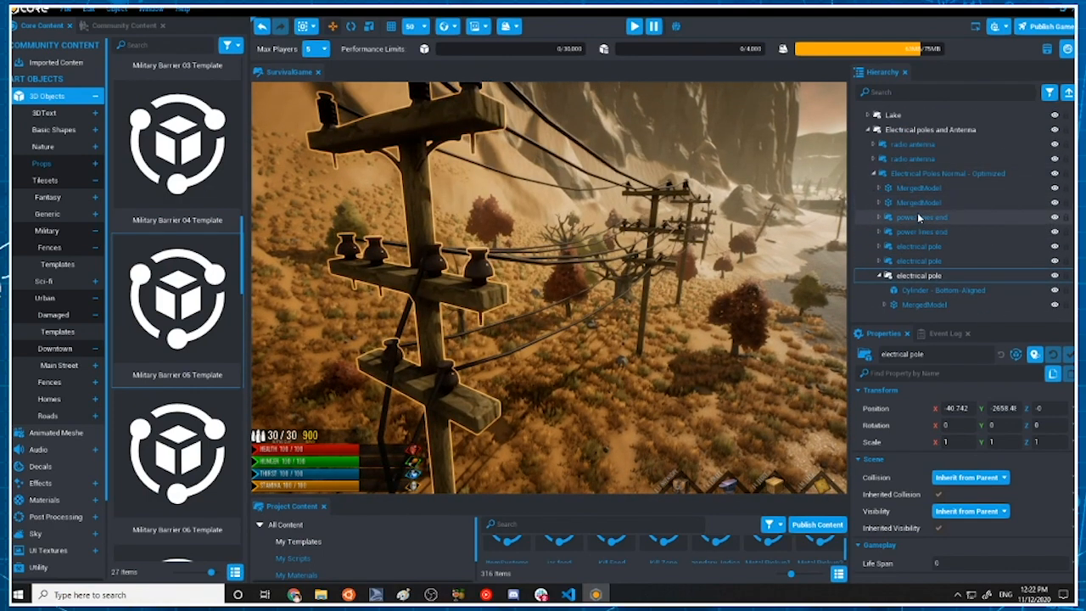
double_click(895, 174)
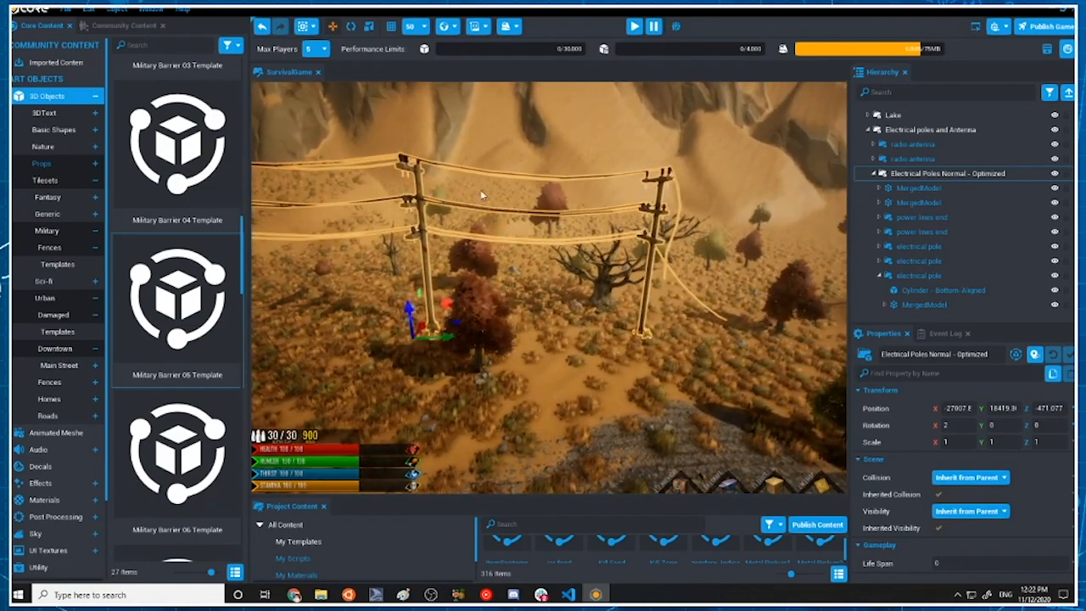
Inspect the selected power line from several angles and collapse its template in the Hierarchy
right_drag(356, 155, 713, 143)
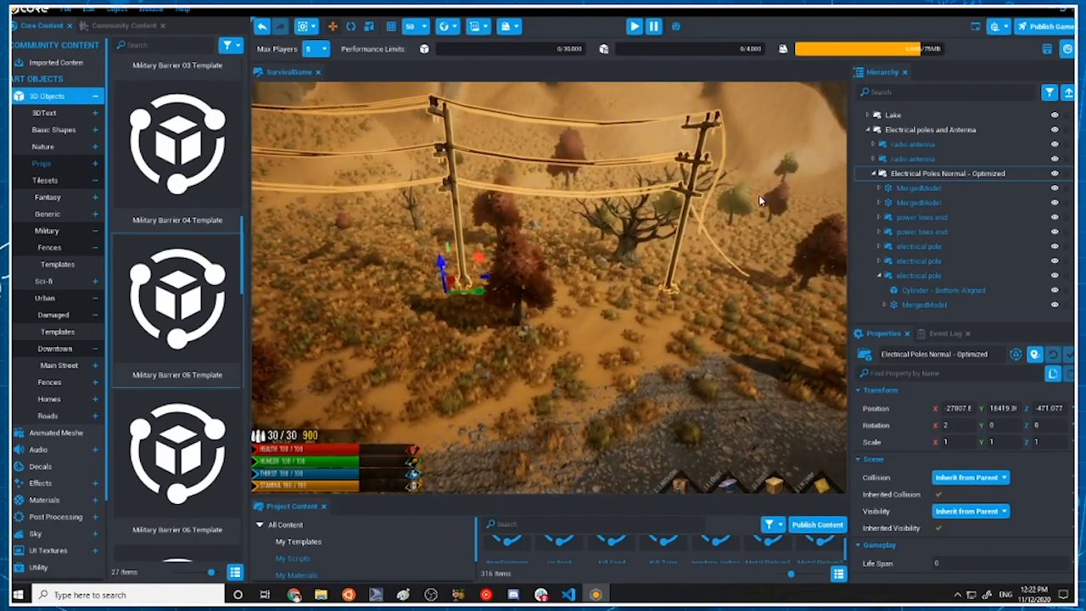
right_drag(617, 249, 579, 219)
right_drag(758, 198, 905, 192)
mouse_move(443, 253)
right_down()
mouse_move(449, 246)
mouse_move(425, 259)
right_up()
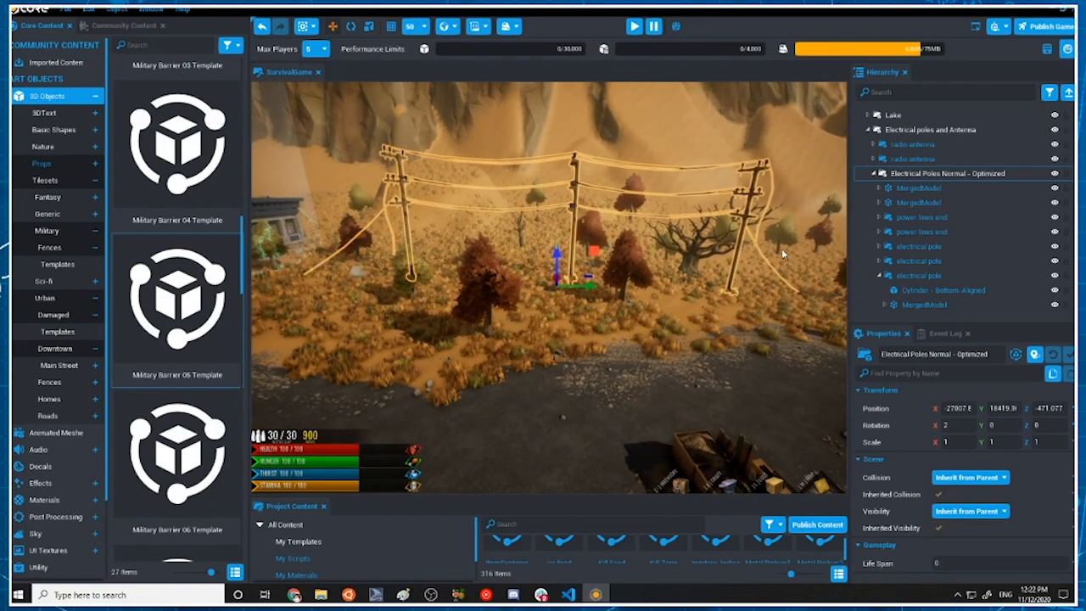
right_drag(677, 172, 632, 194)
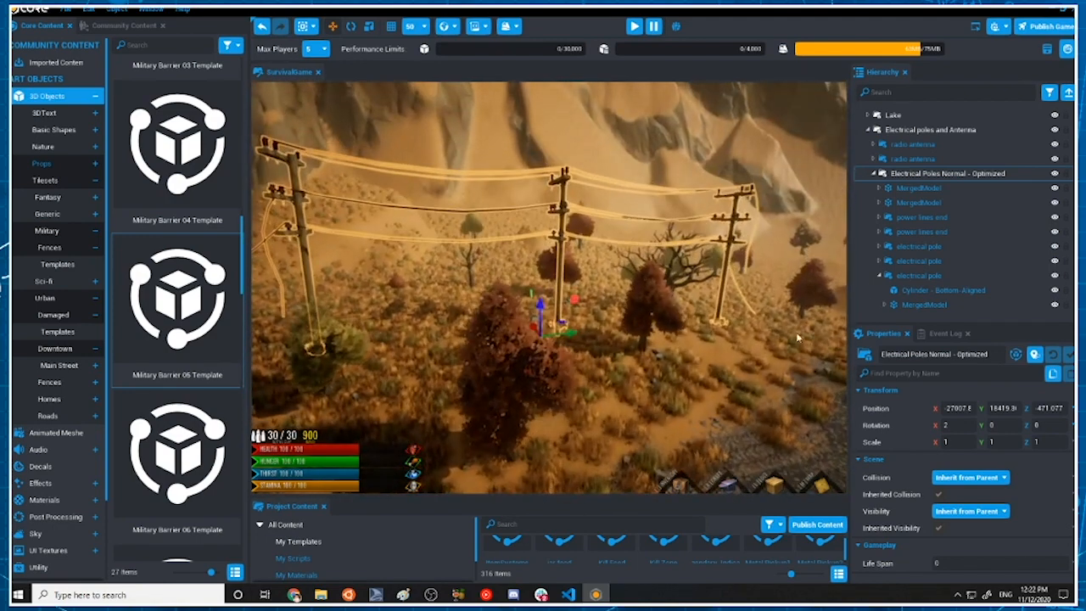
click(873, 175)
click(877, 175)
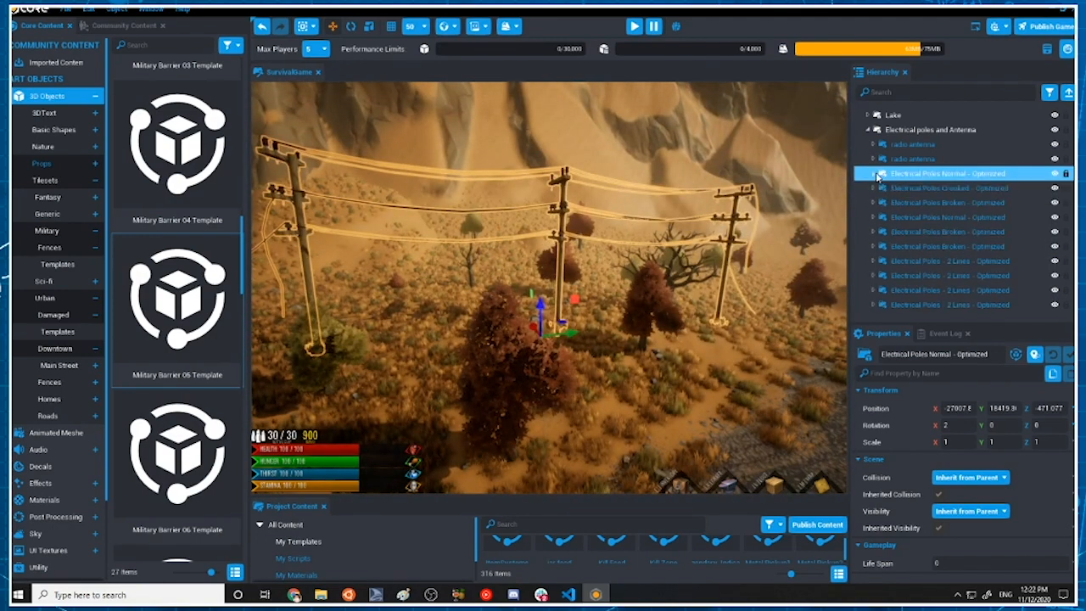
Select Electrical Poles Crooked - Optimized in the Hierarchy and focus the viewport on it to inspect its shape
click(974, 189)
click(975, 192)
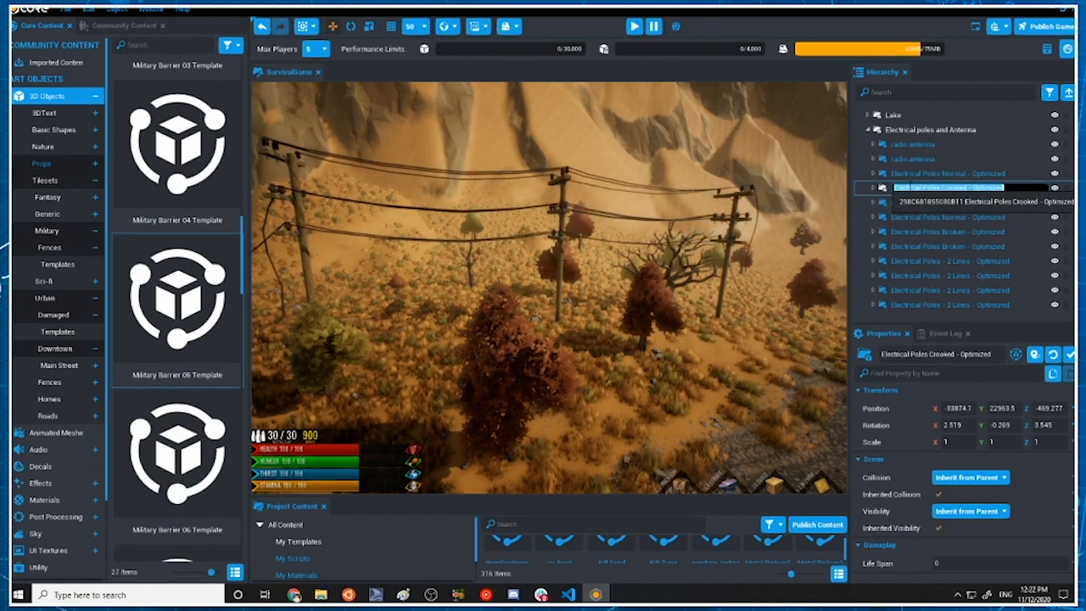
click(886, 190)
key(f)
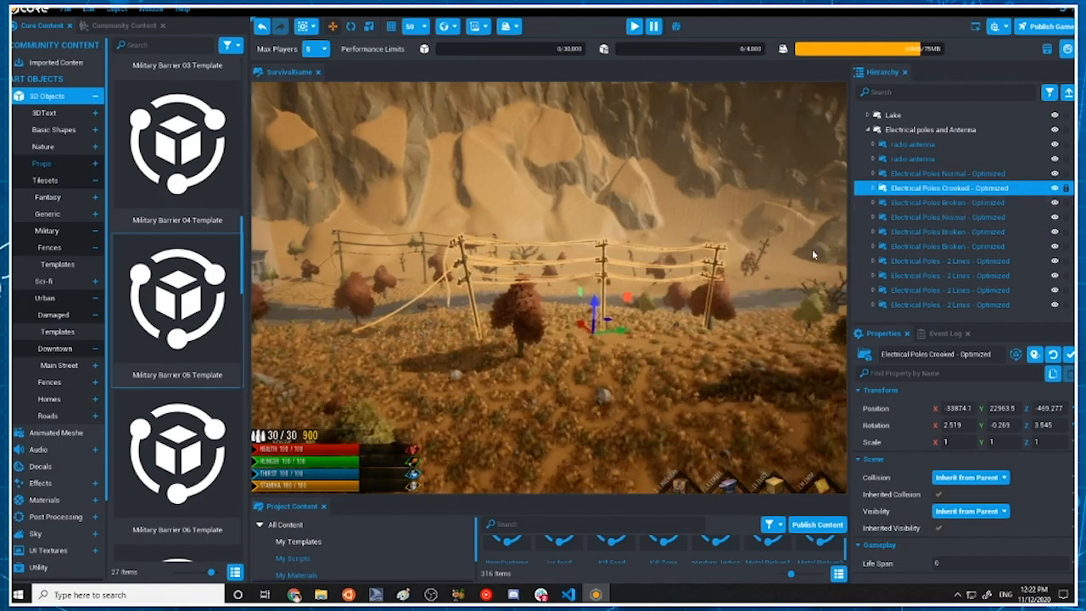
right_drag(813, 249, 825, 221)
key(w)
key(d)
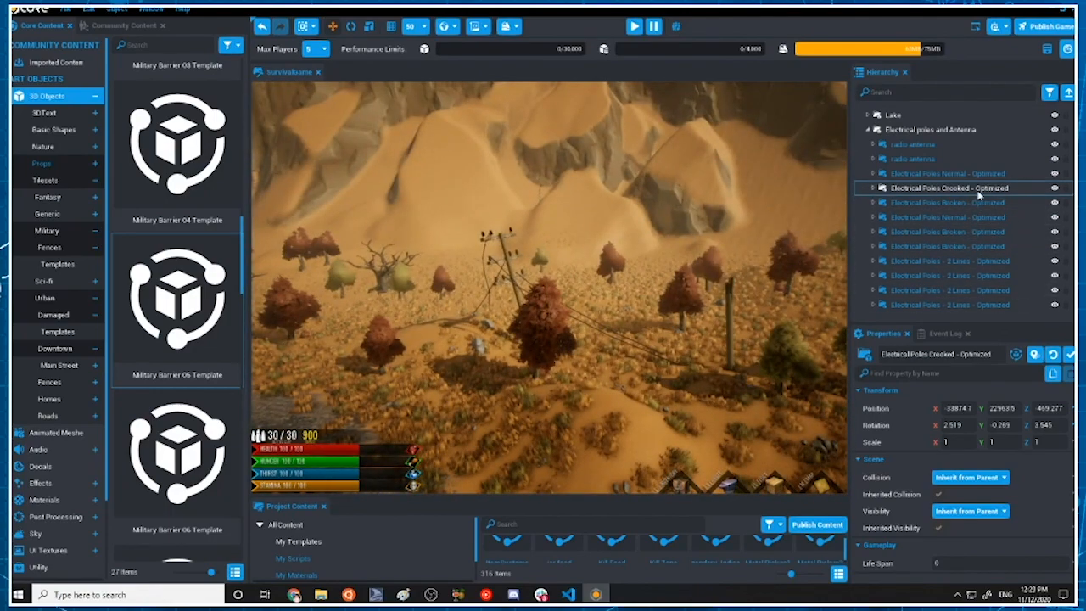
Focus on the second Electrical Poles Broken - Optimized instance and examine the power lines across the surrounding desert
double_click(982, 233)
right_drag(586, 314, 1059, 314)
key(s)
key(w)
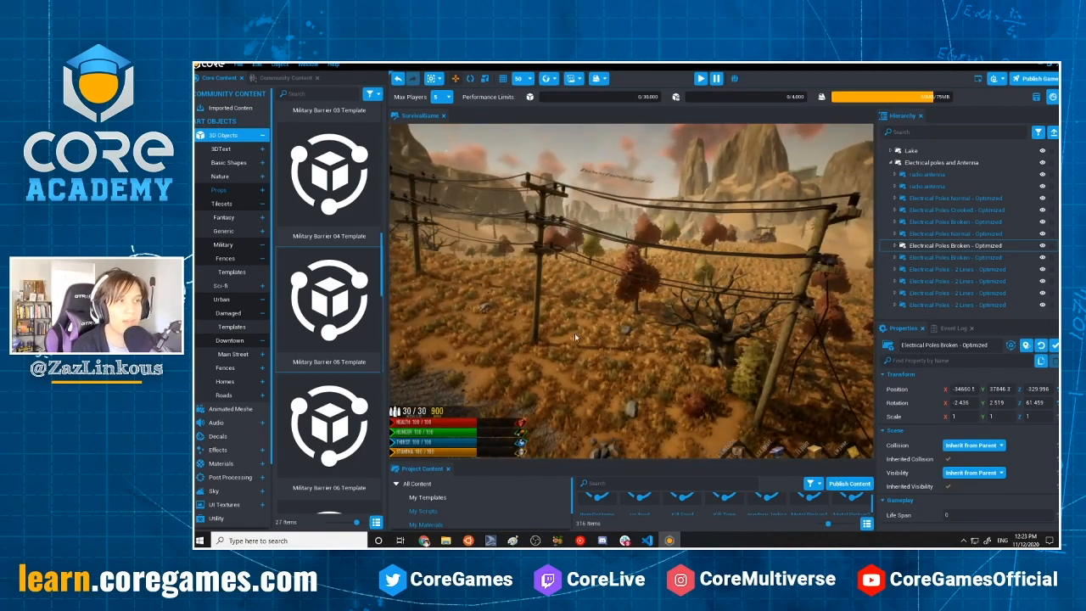
right_drag(576, 337, 750, 304)
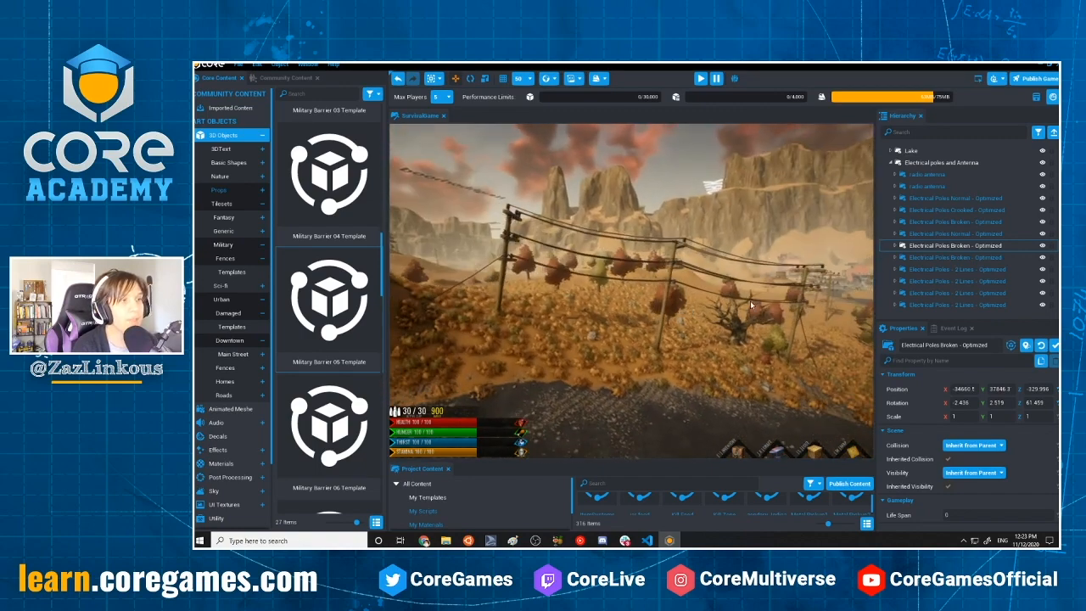
right_drag(563, 306, 670, 396)
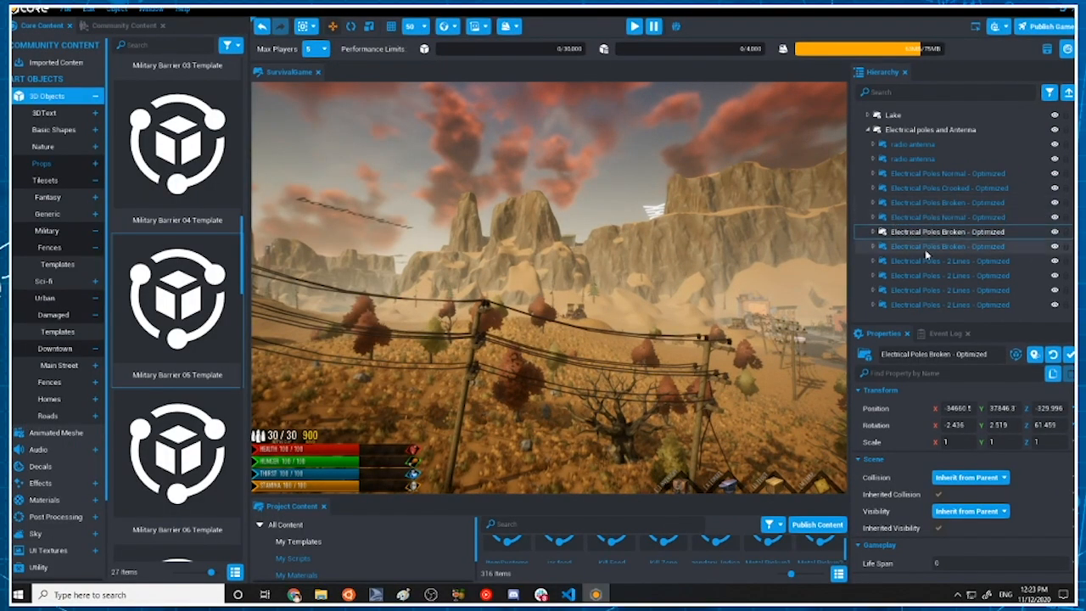
right_drag(442, 289, 886, 102)
right_drag(545, 344, 412, 307)
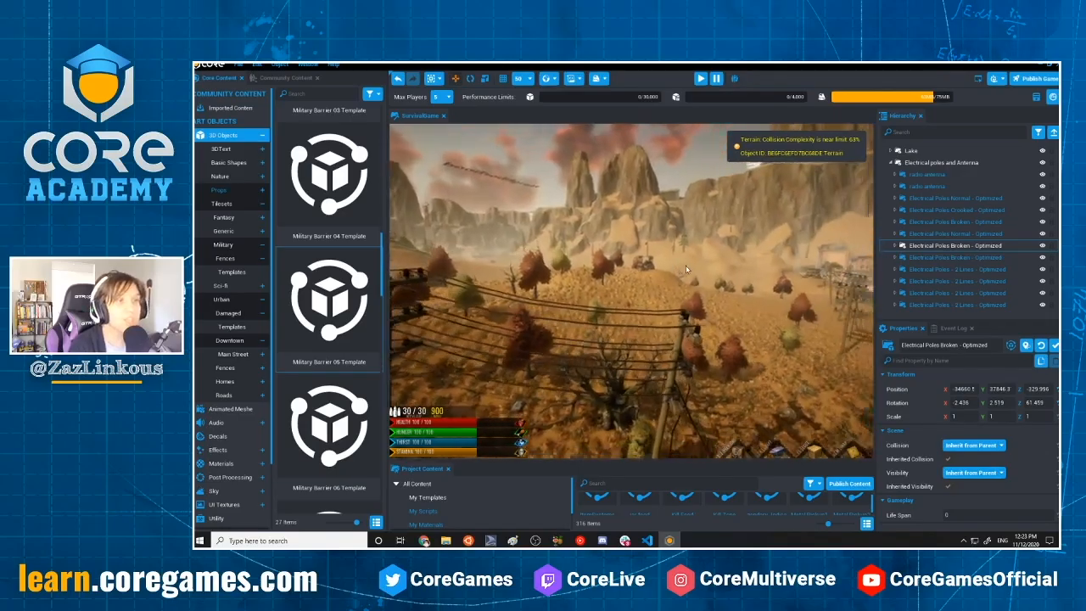
right_drag(678, 246, 666, 270)
Focus on the first Electrical Poles Normal - Optimized instance and orbit around to view all three poles
click(994, 201)
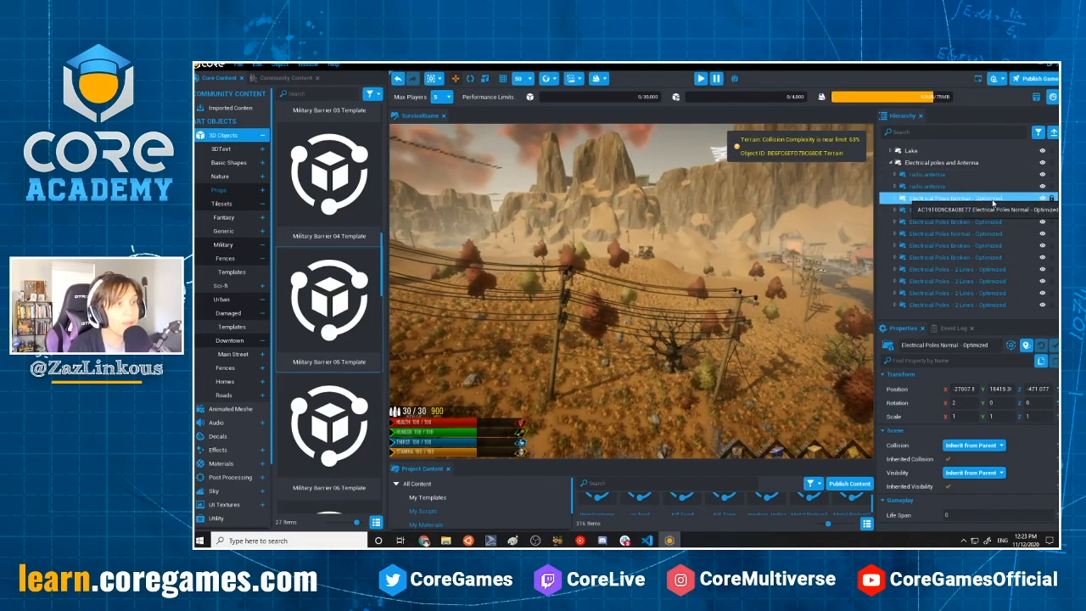
right_drag(488, 290, 868, 245)
double_click(934, 200)
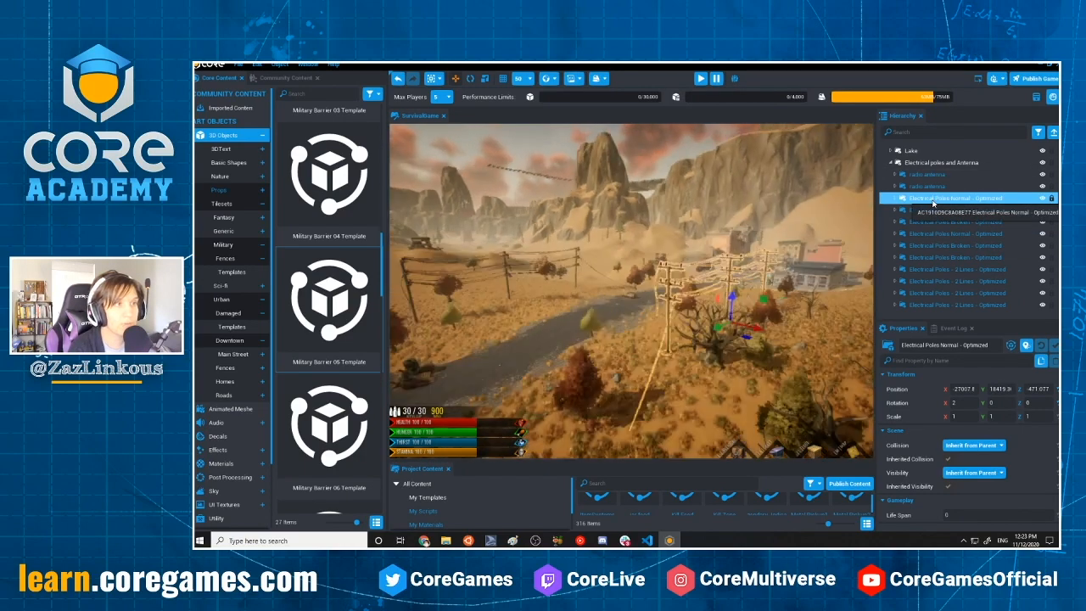
alt+drag(679, 268, 562, 264)
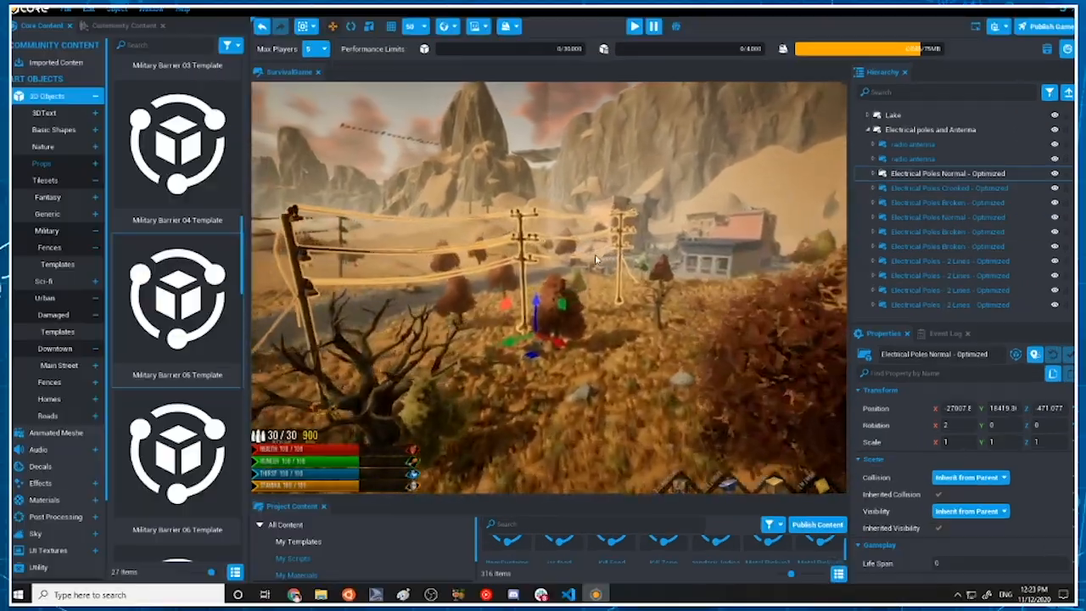
right_drag(465, 254, 452, 256)
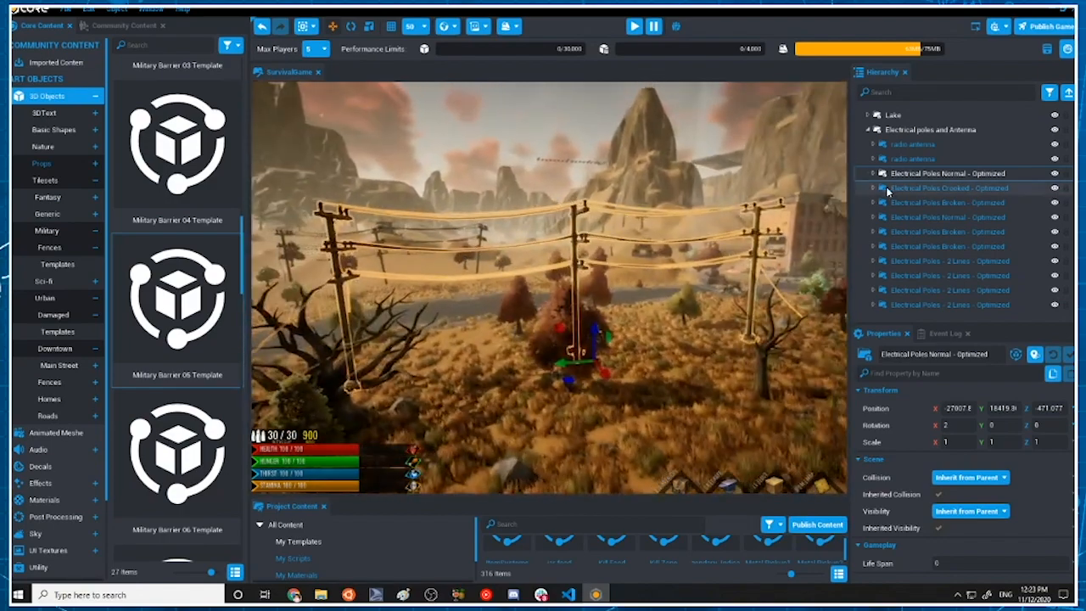
Enlarge the Project Content area and locate the Electrical Poles Normal - Optimized template in the catalog
right_click(901, 177)
scroll(935, 536, down, 2)
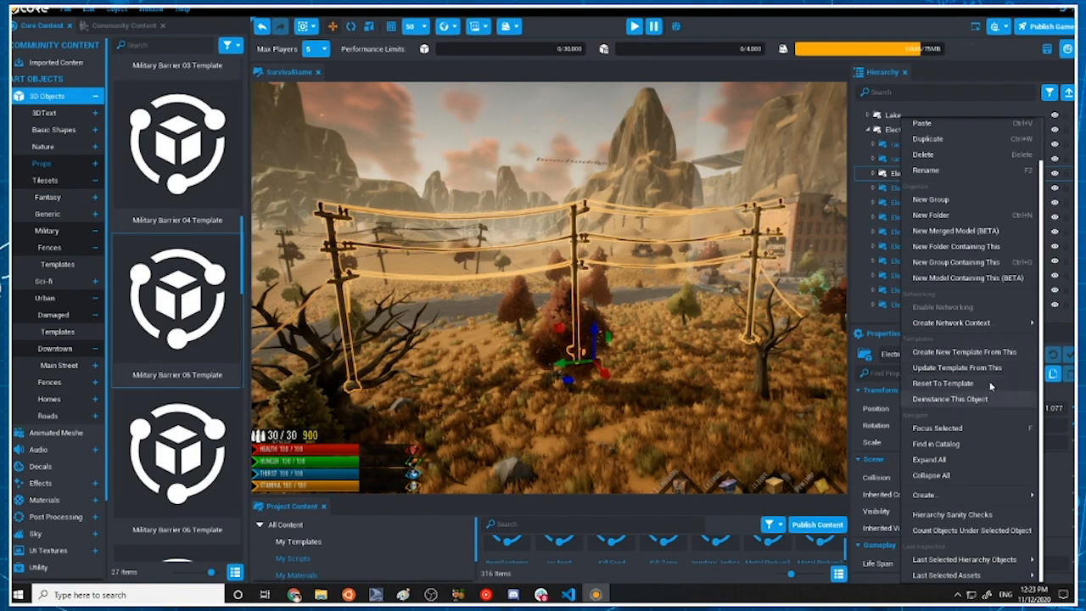
mouse_move(977, 560)
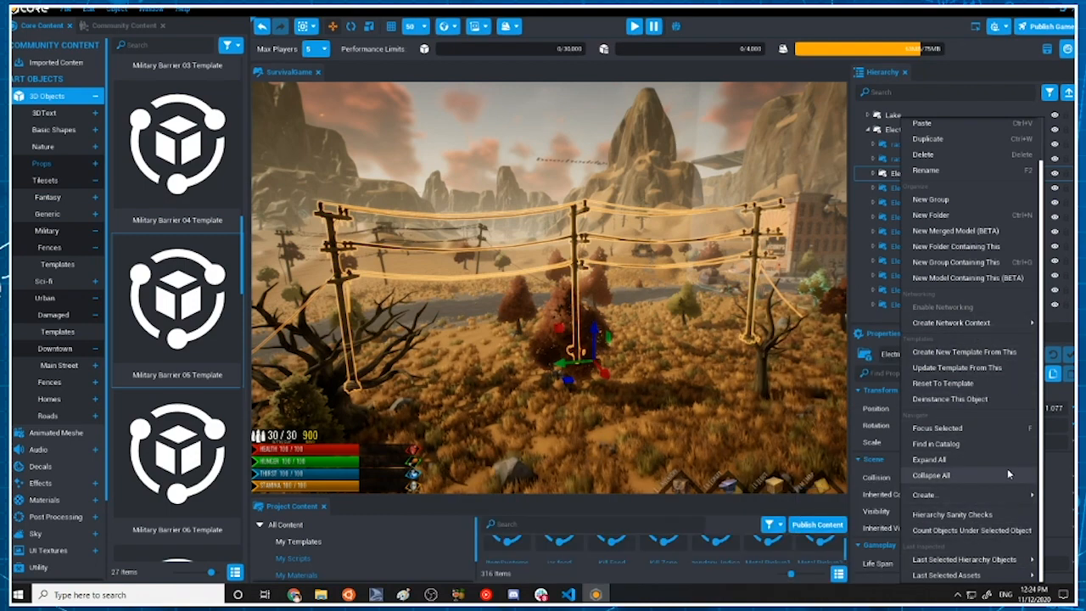
click(938, 446)
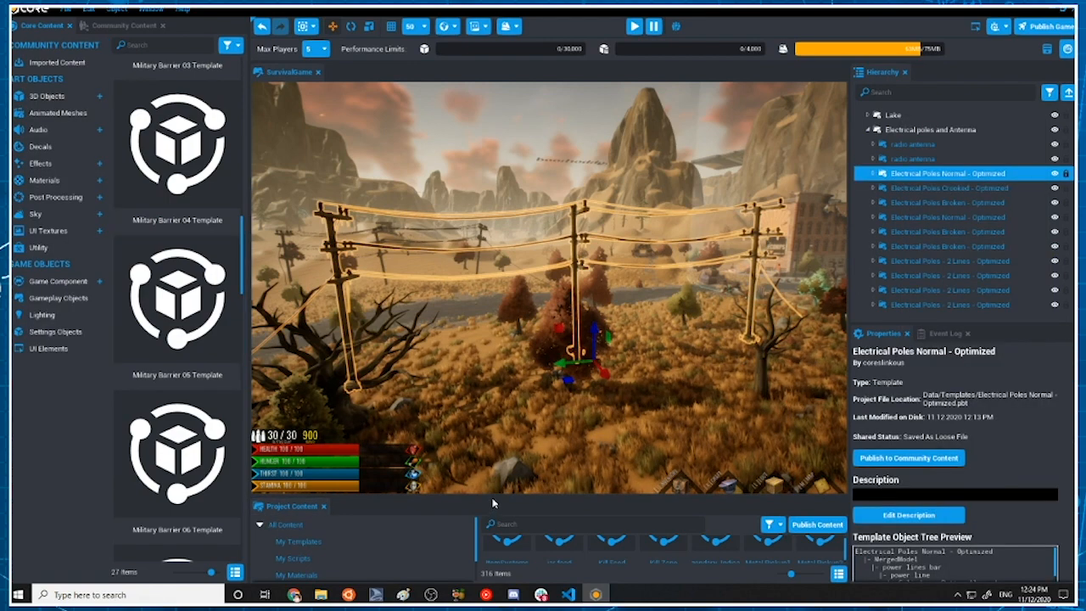
drag(493, 504, 492, 149)
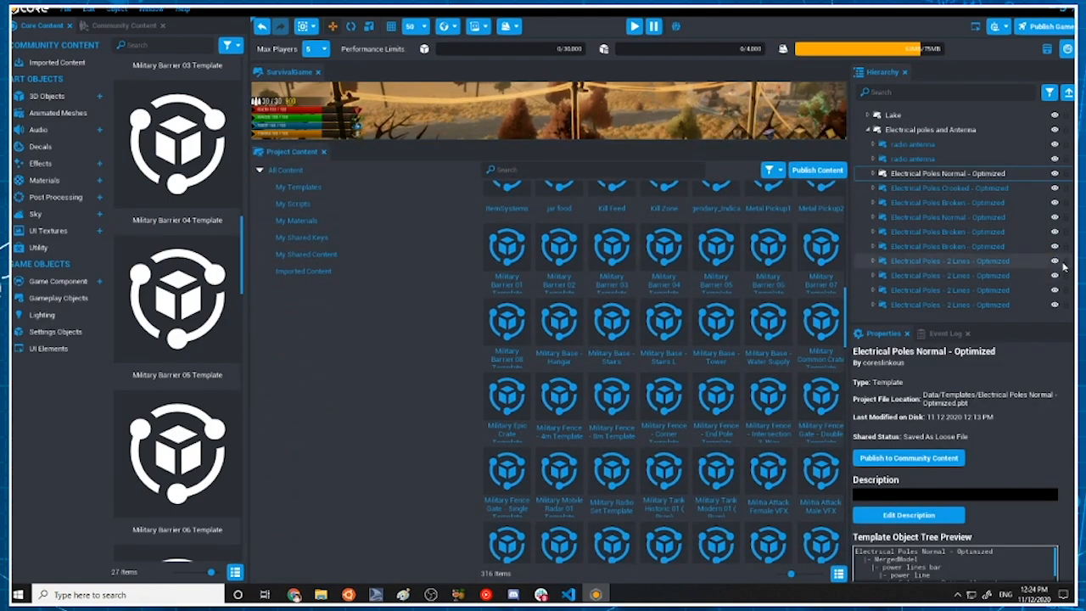
right_click(923, 174)
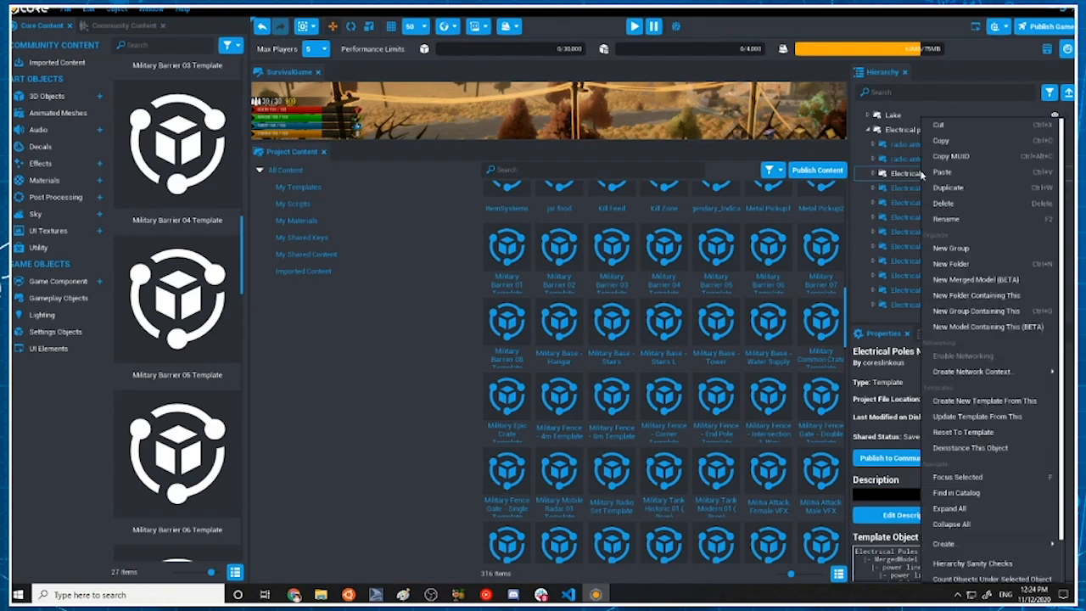
click(971, 491)
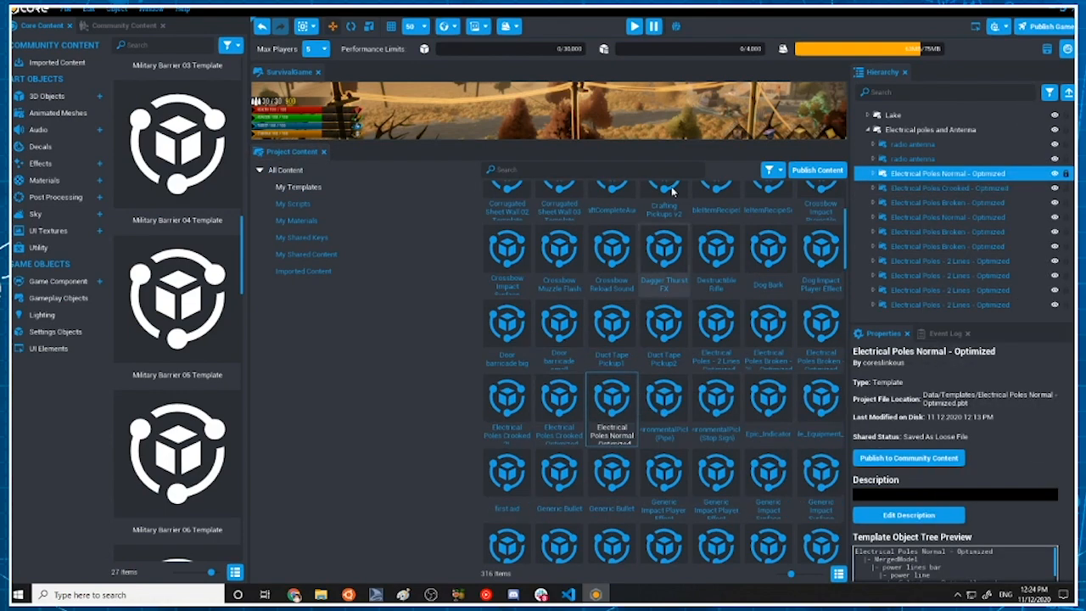
click(617, 412)
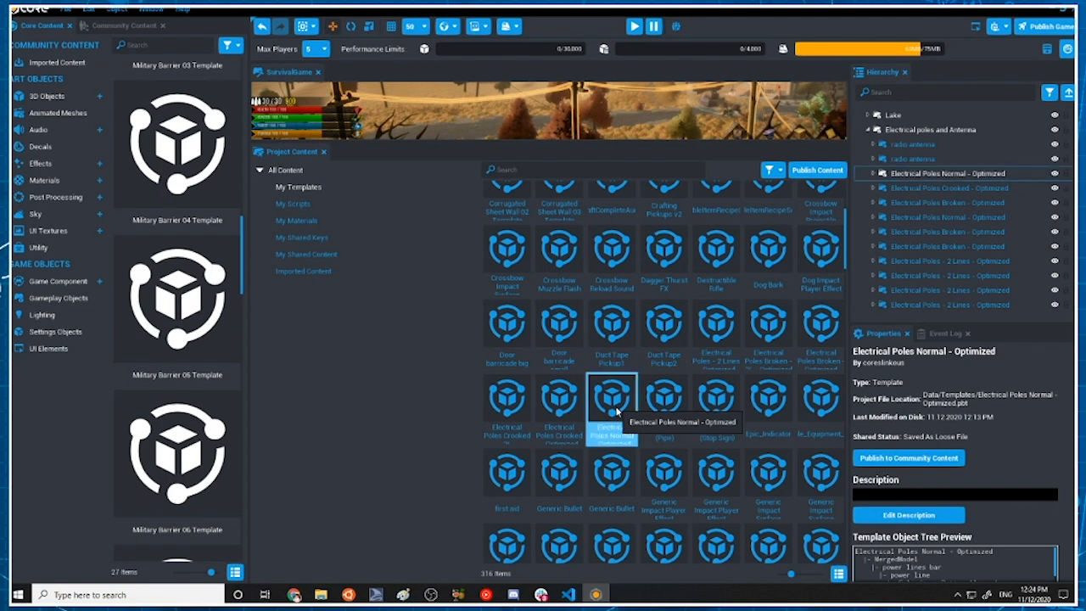
right_click(617, 411)
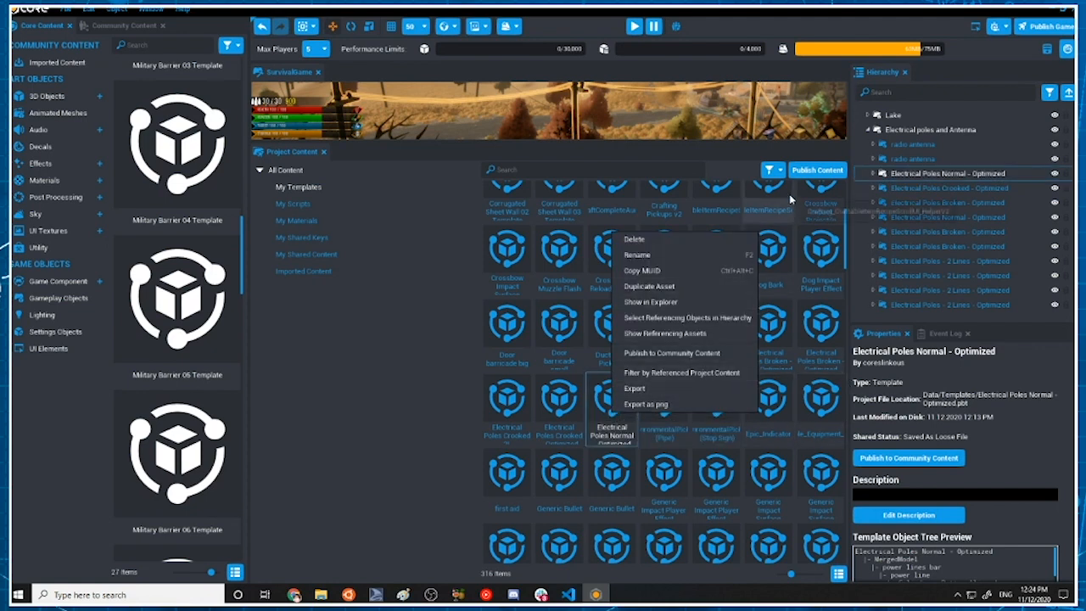
click(820, 171)
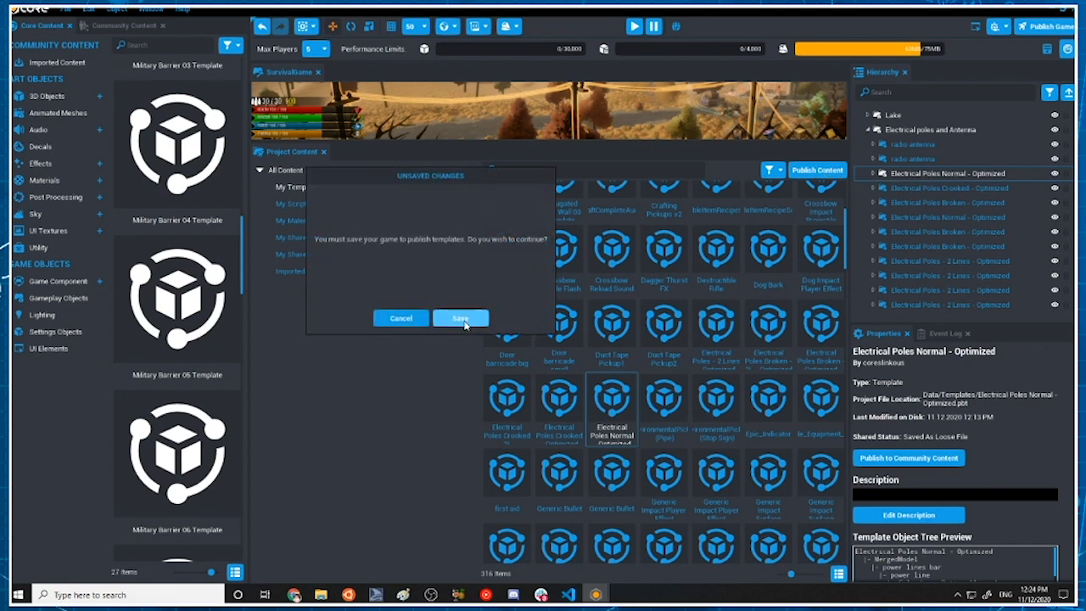
click(400, 322)
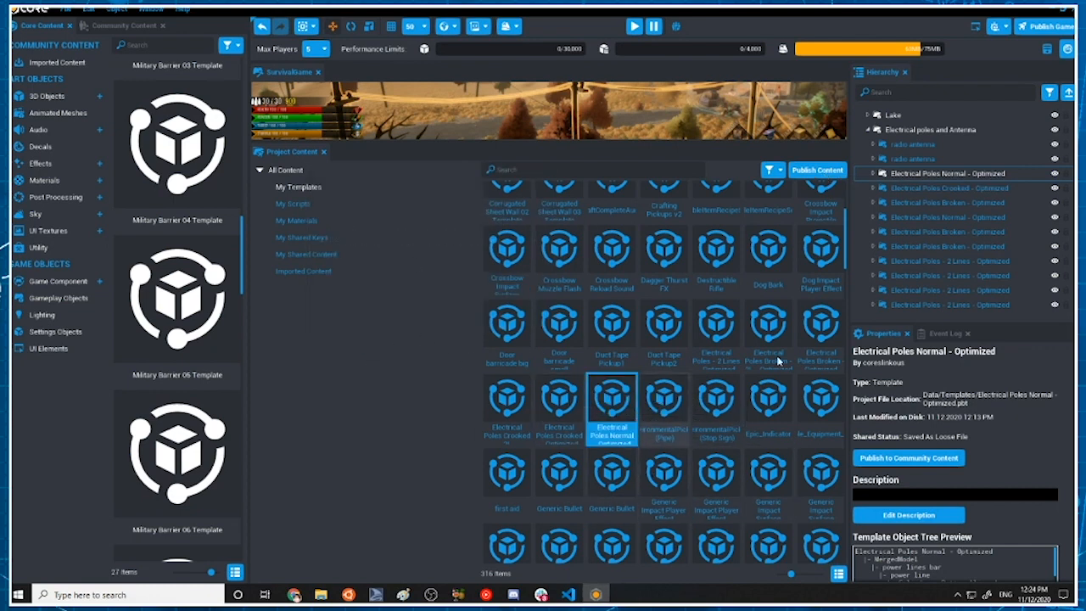
Extend the template selection in Project Content to the Crooked, Broken and Normal optimized electrical poles only
ctrl+click(559, 399)
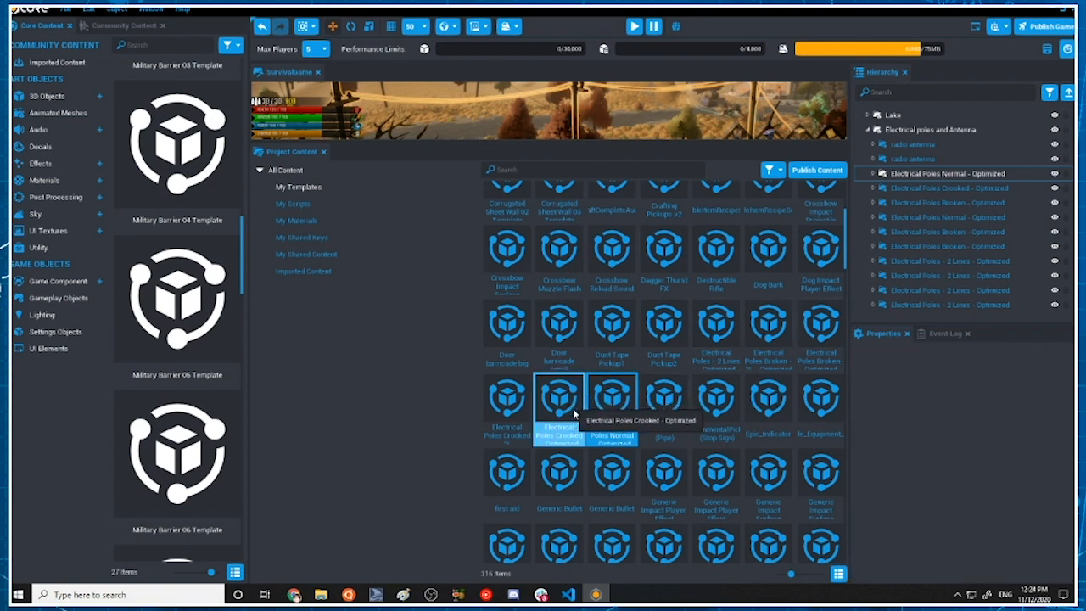
shift+click(821, 323)
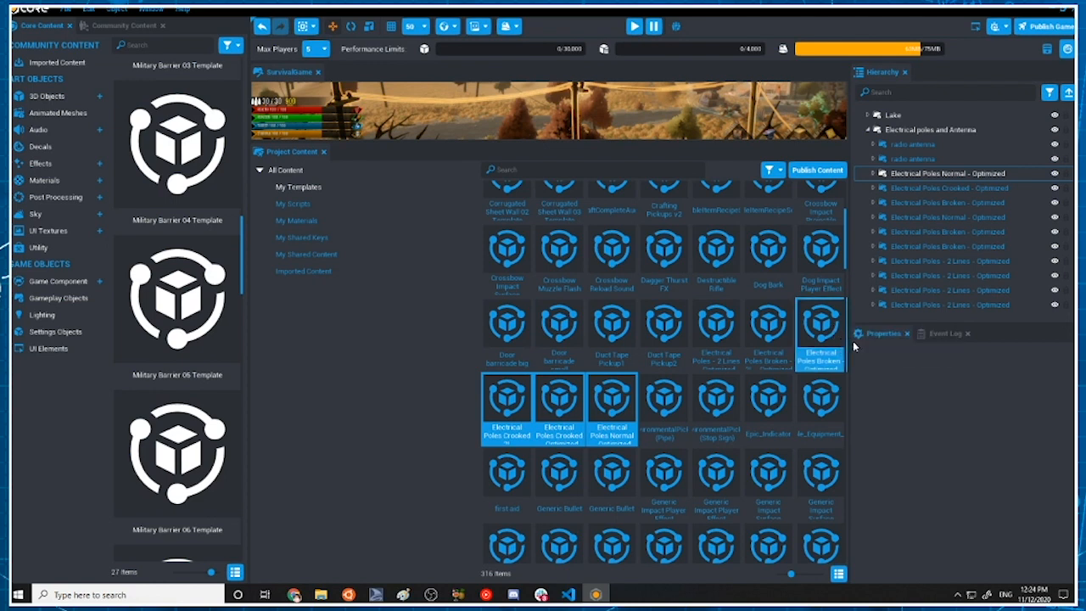
ctrl+click(508, 414)
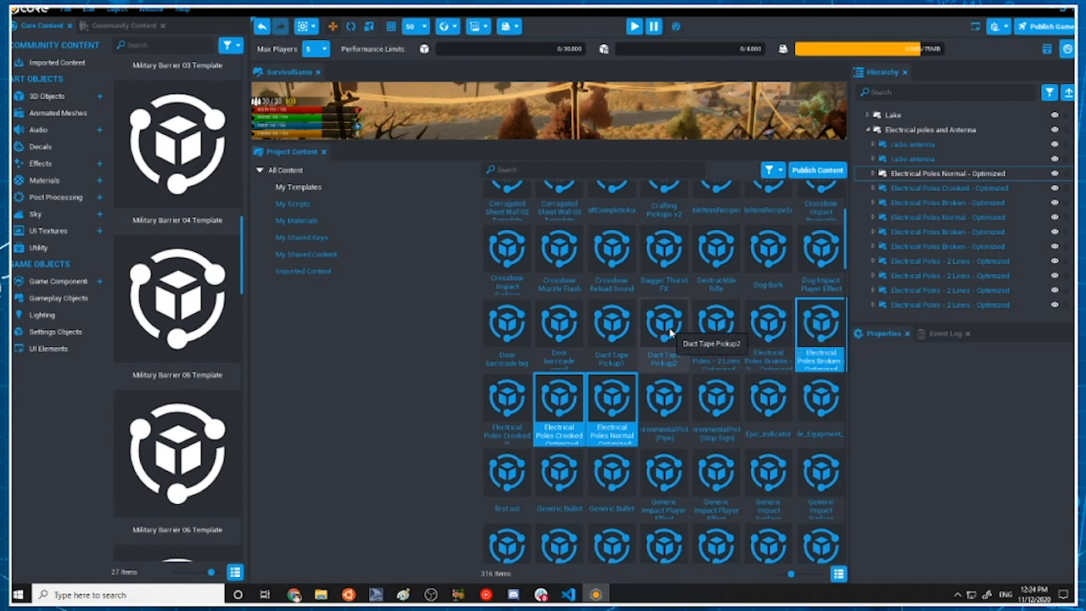
Start publishing the selected templates to Community Content, saving the game, and name the template Power Lines Tile Set
right_click(826, 330)
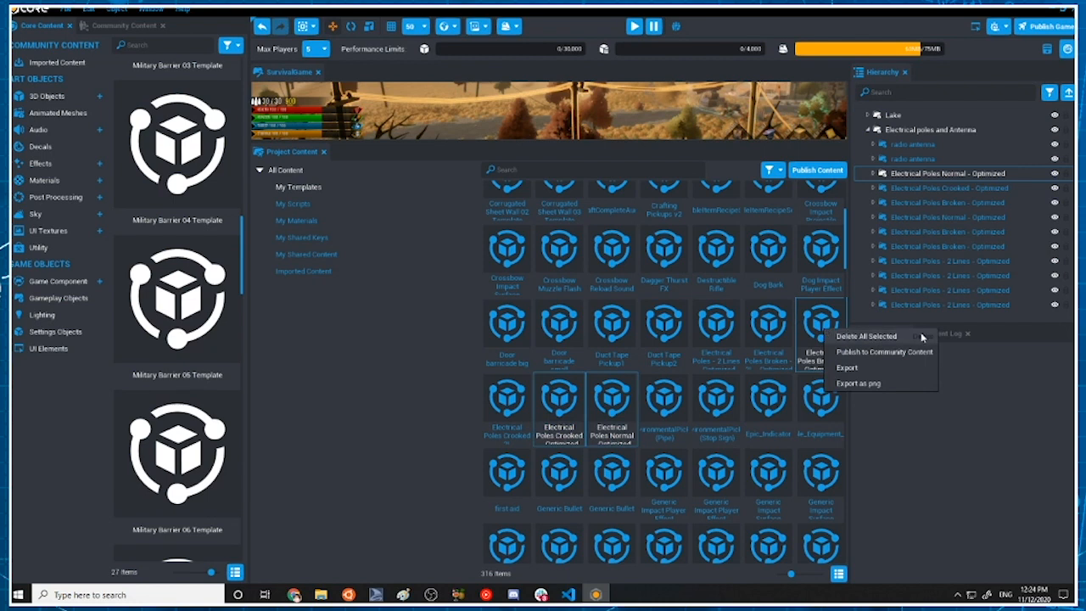
click(877, 353)
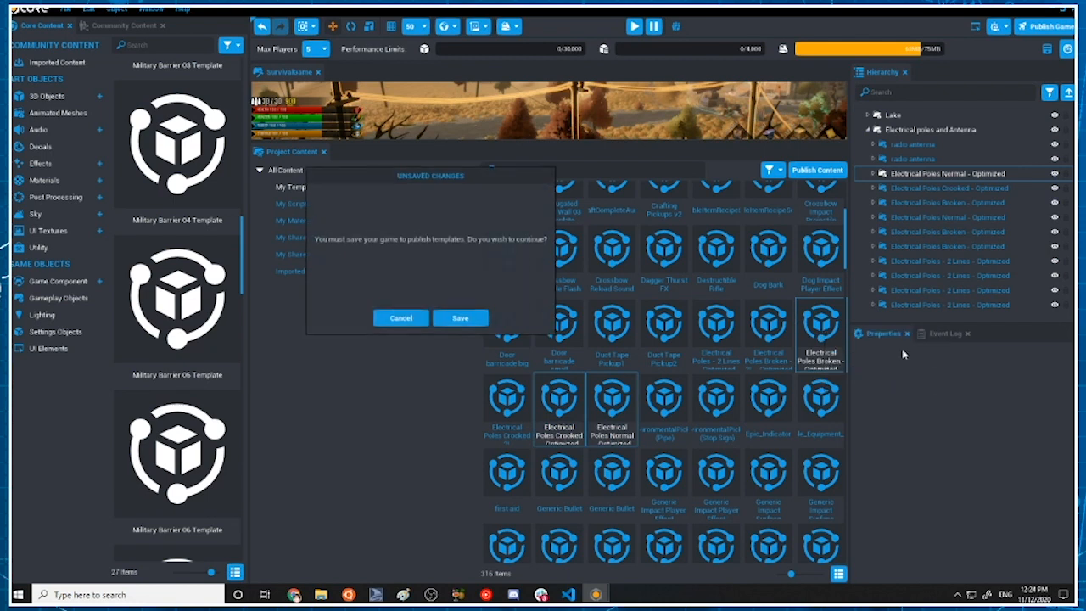
click(461, 318)
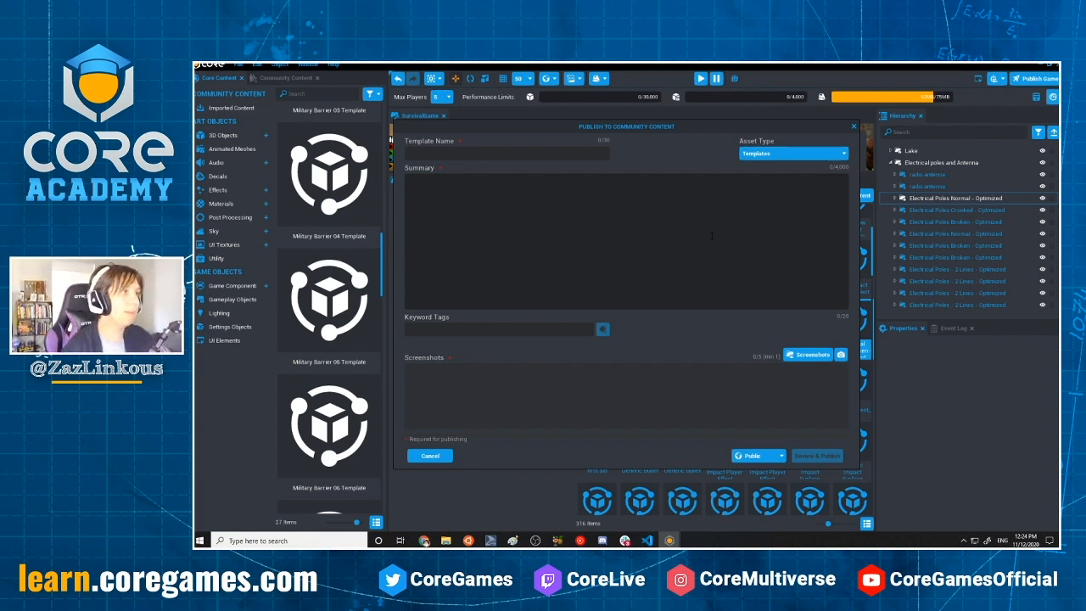
click(518, 154)
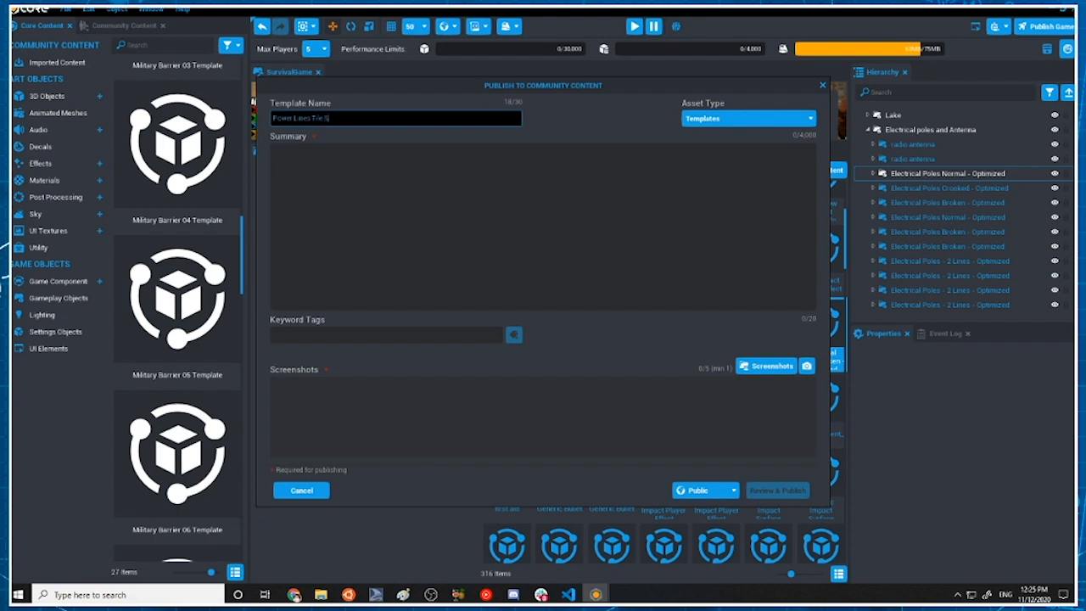
click(465, 425)
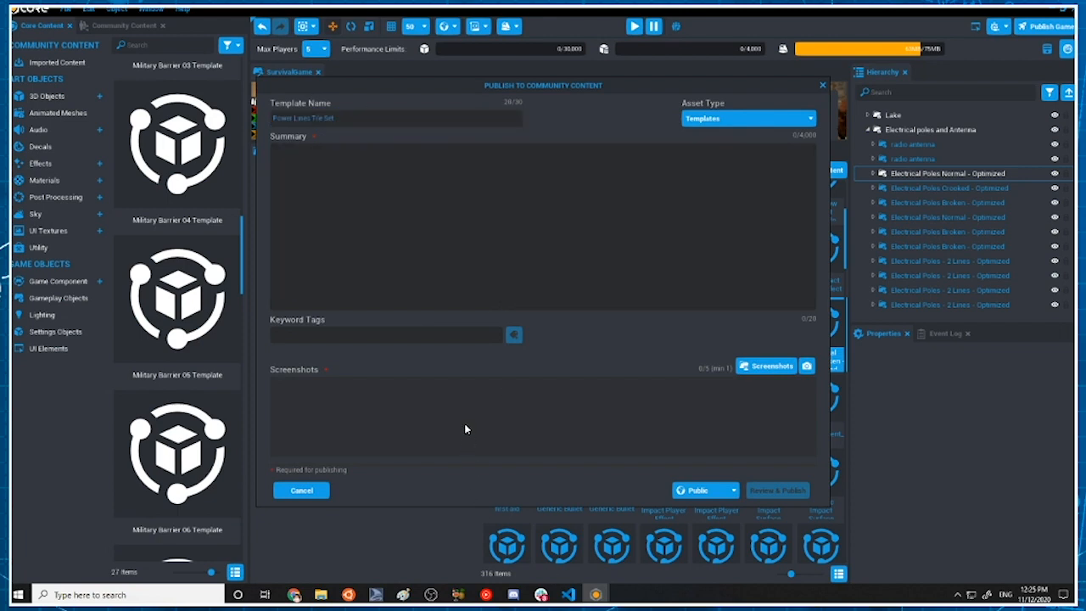
Capture a listing screenshot framing the power lines across the desert landscape
click(801, 367)
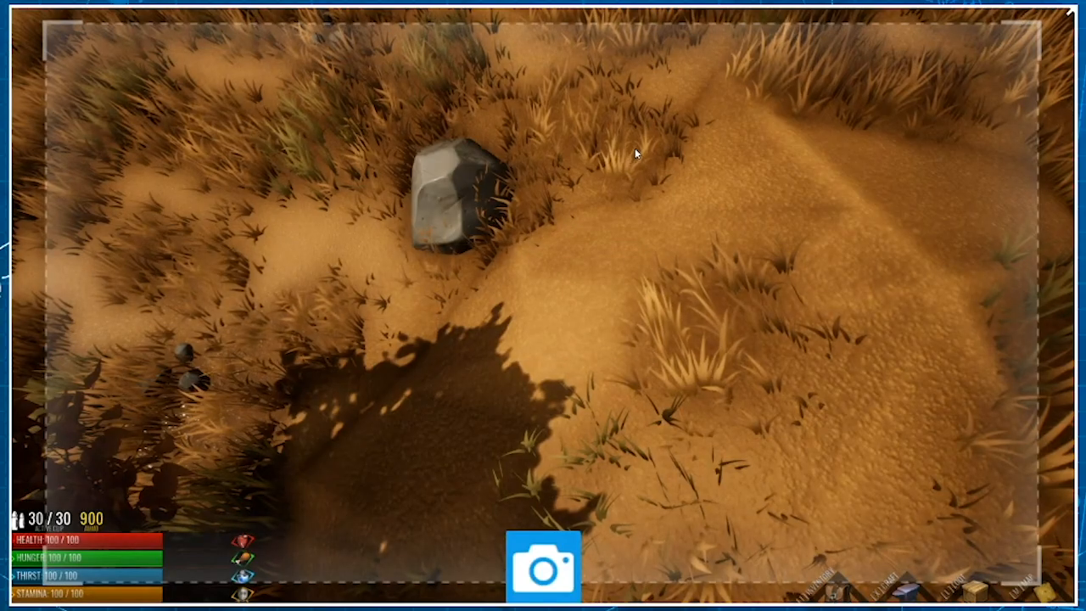
right_drag(635, 147, 599, 171)
right_drag(840, 384, 809, 334)
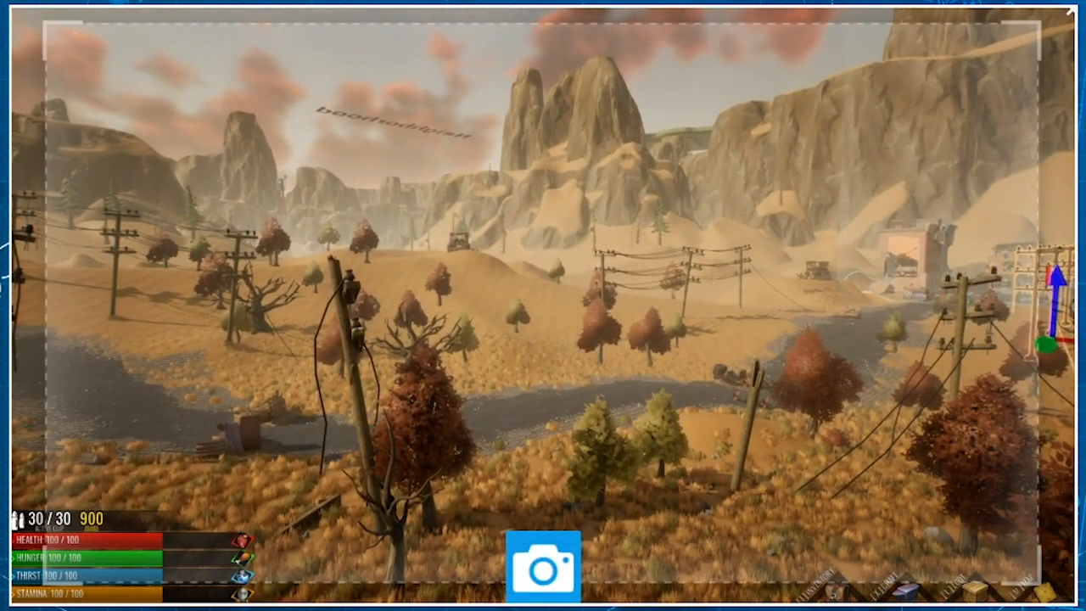
click(534, 576)
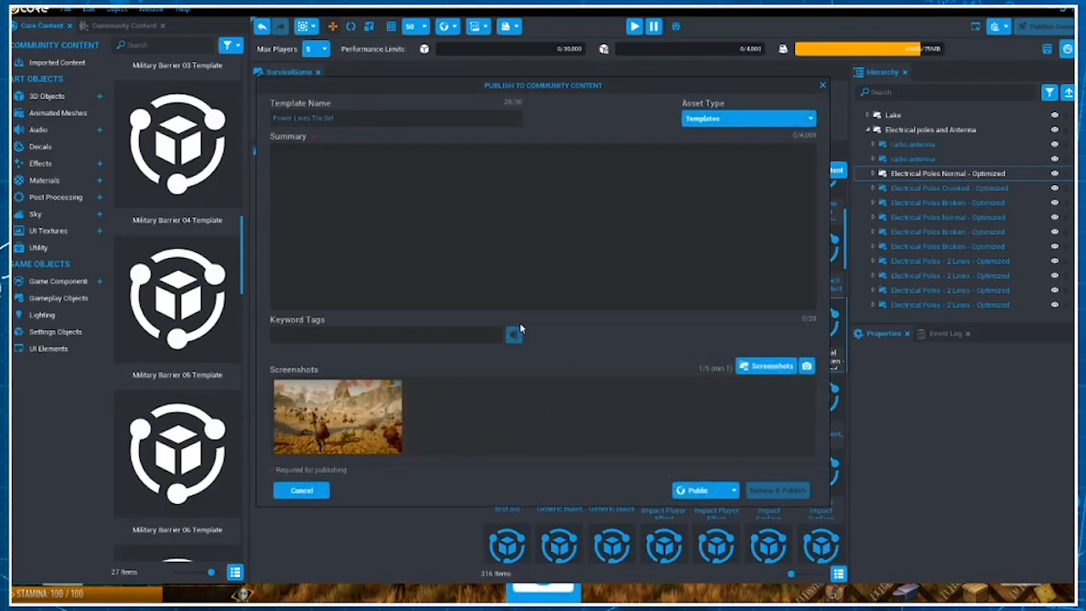
Enter the summary "Power lines, three different templates of different states", review the listing as Private, and leave without publishing
click(375, 146)
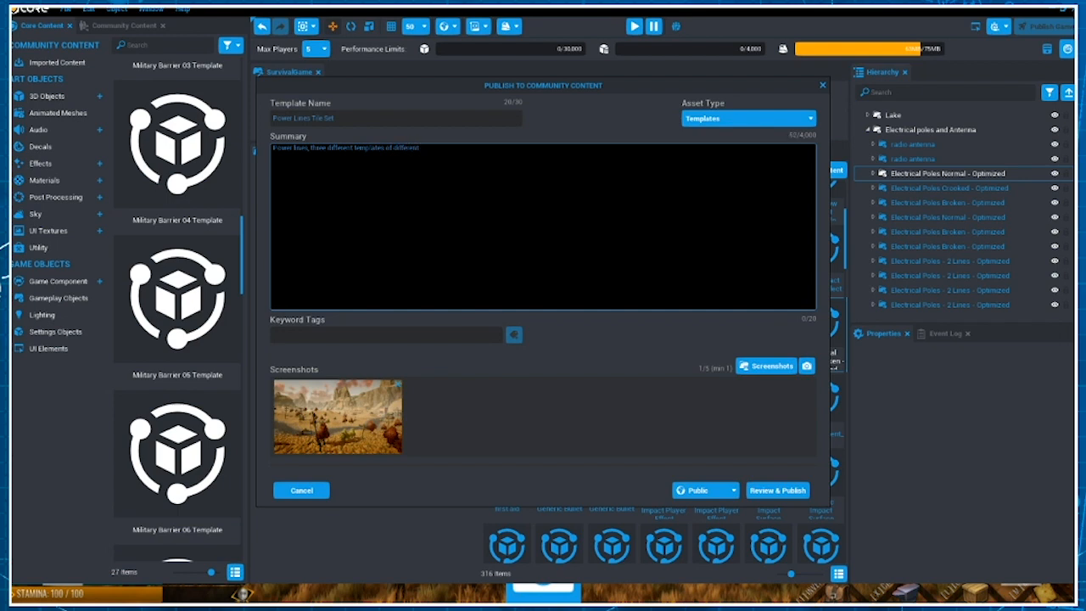
click(727, 491)
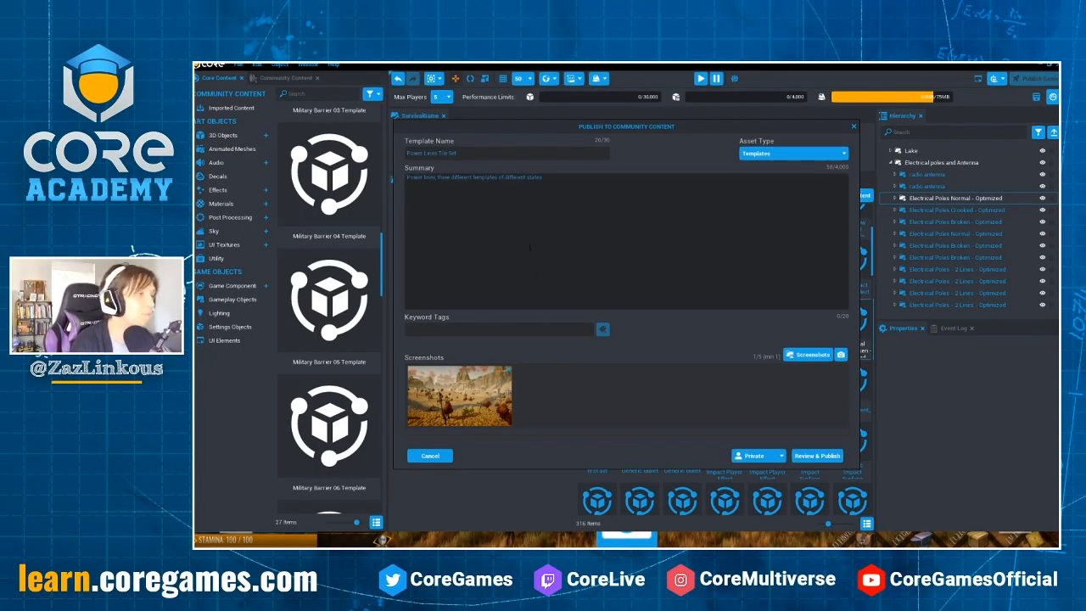
click(817, 455)
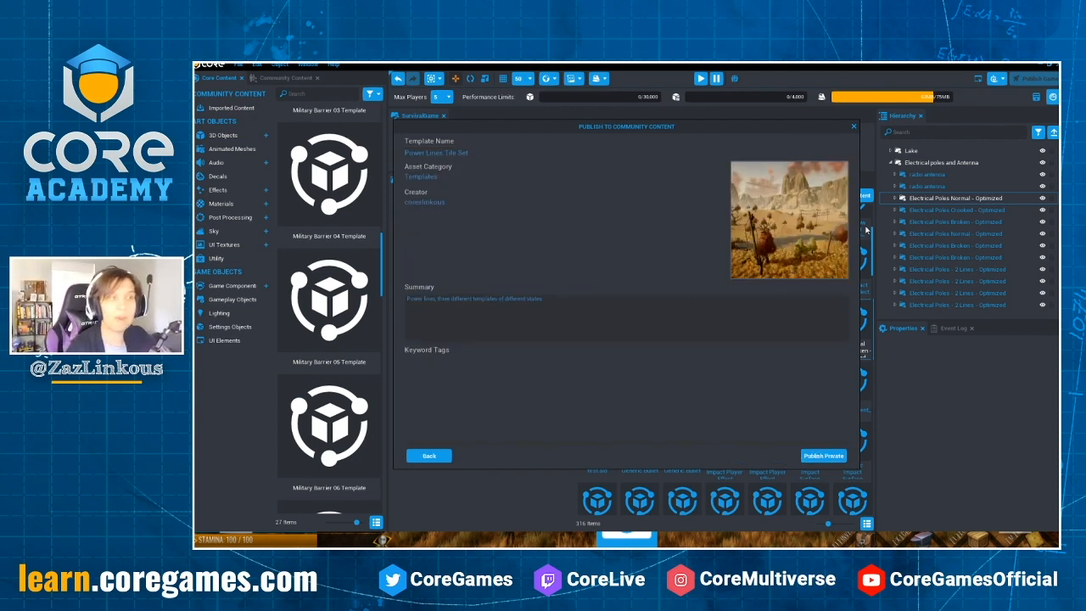
click(853, 129)
Export the three selected pole templates and select their PBT files in the SurvivalGame Exports folder
right_click(611, 407)
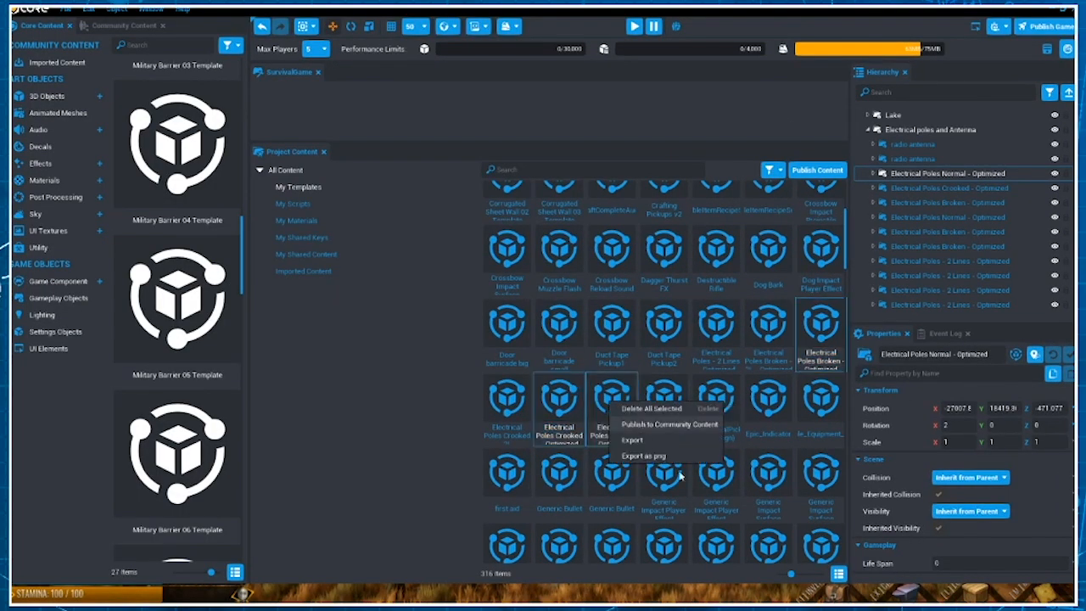
click(654, 441)
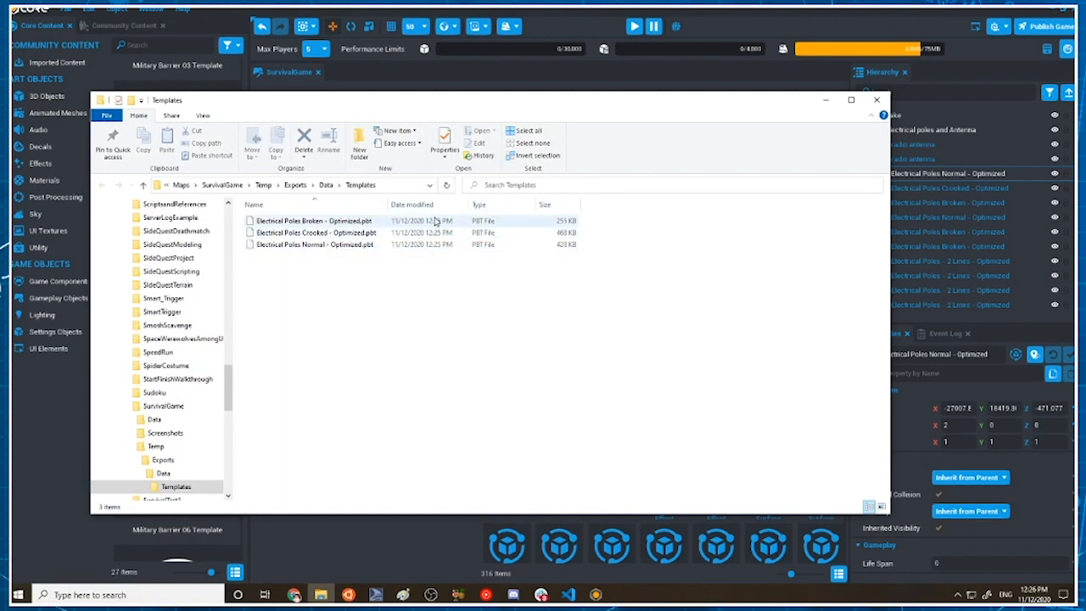
drag(365, 223, 402, 254)
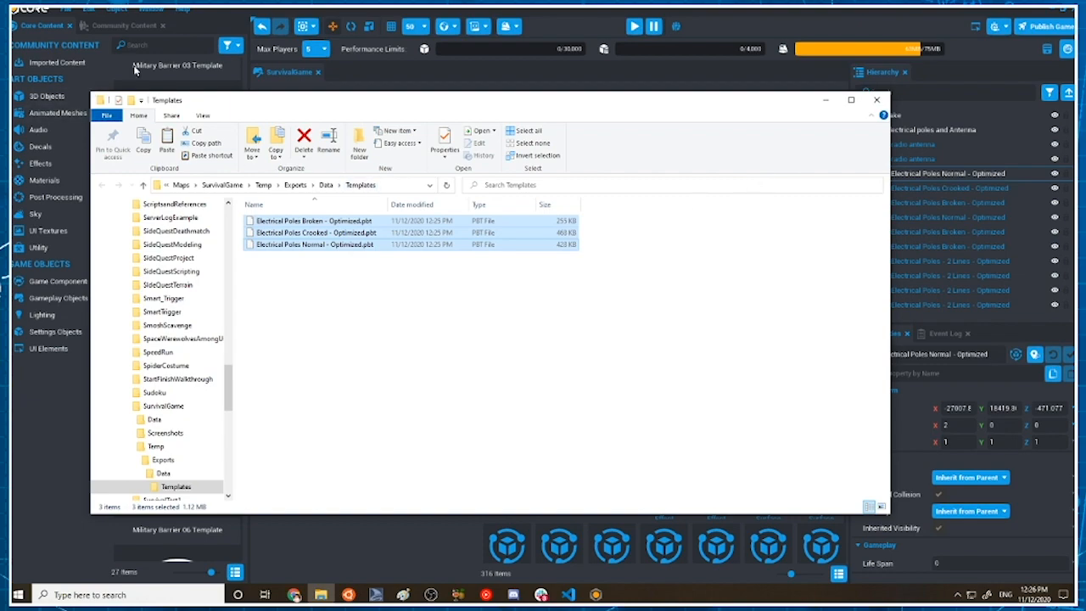
drag(236, 103, 596, 11)
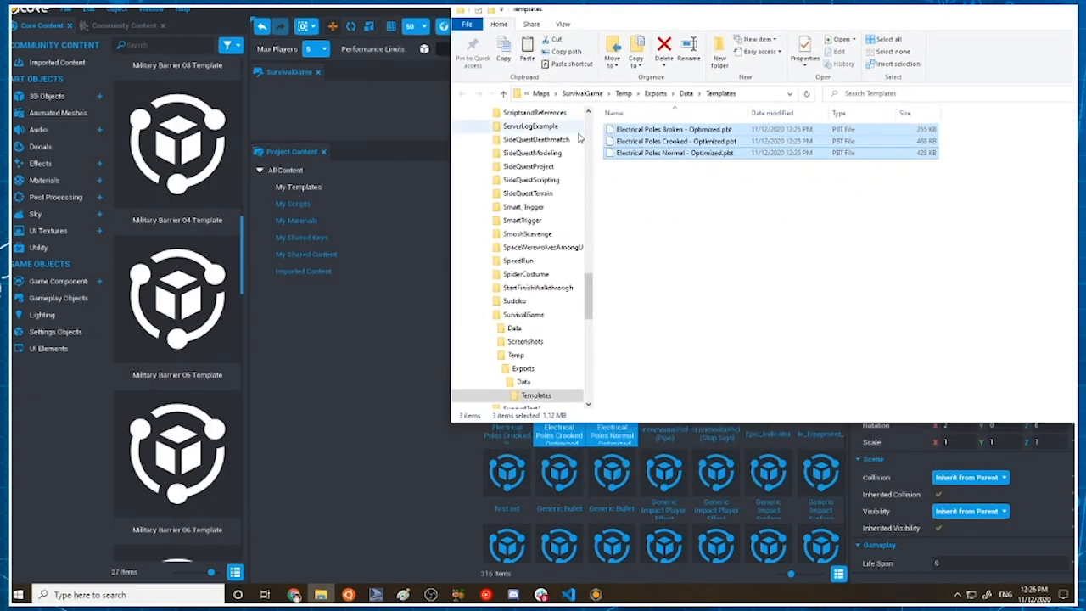
drag(724, 19, 456, 102)
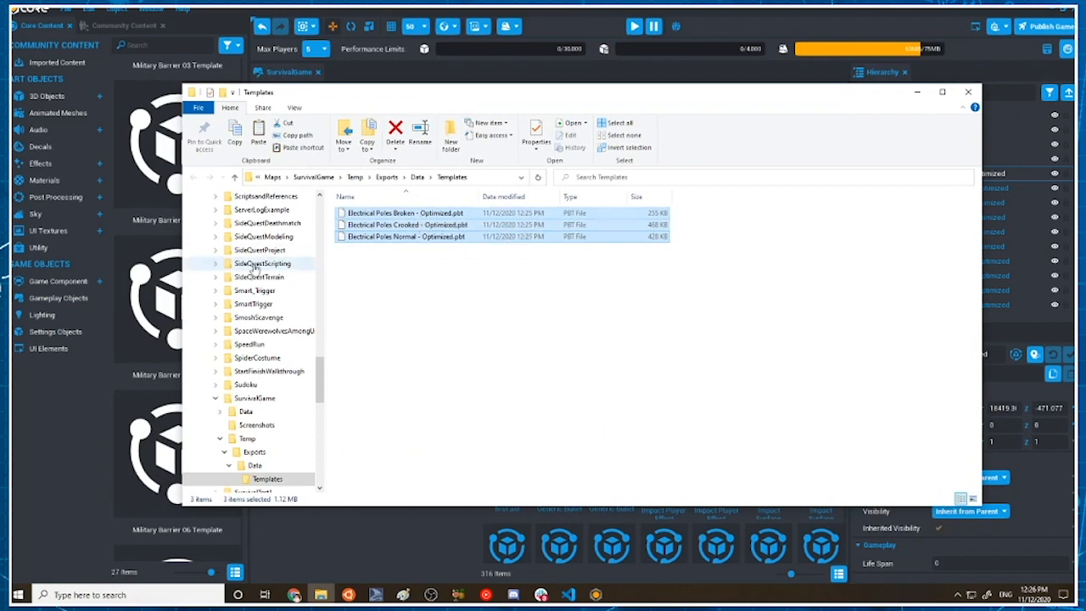
Browse the project folders to SurvivalGame's own Data > Templates folder, examine its template files, and close the file window
scroll(252, 284, up, 1)
scroll(252, 284, up, 4)
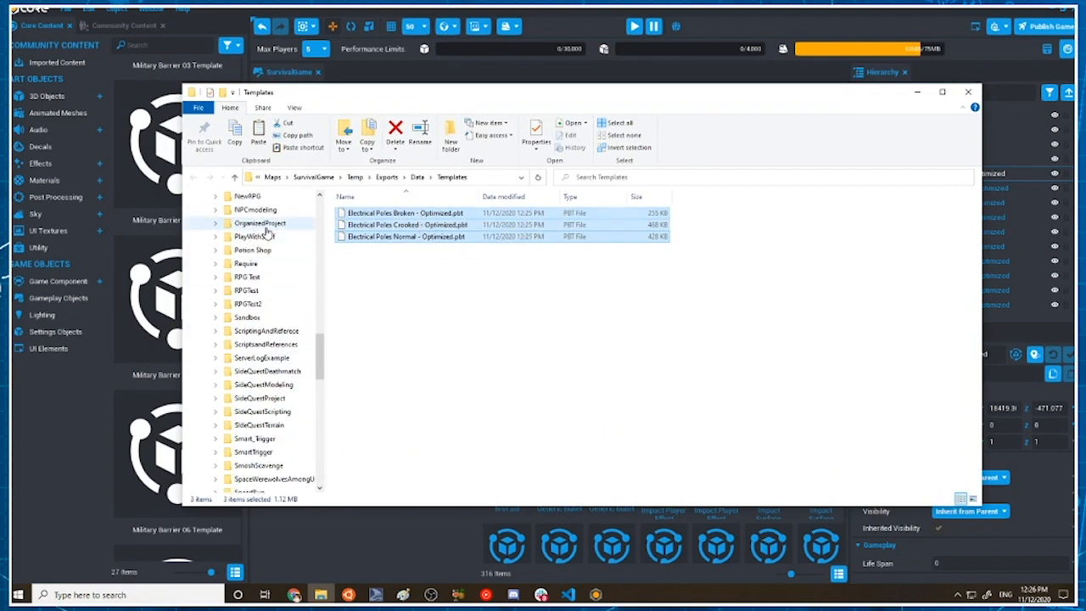
scroll(271, 331, down, 6)
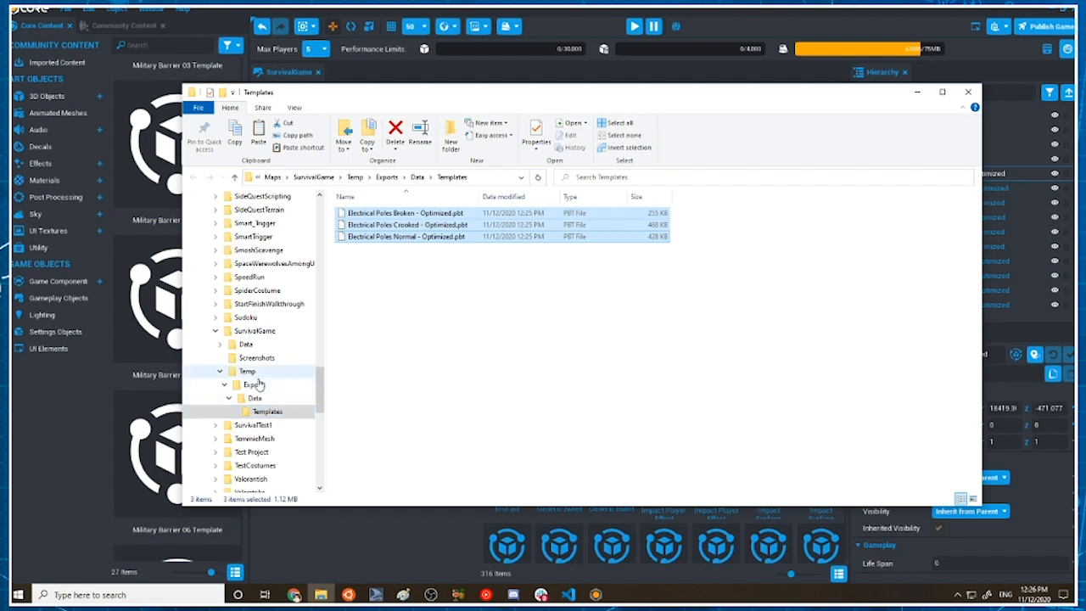
scroll(262, 396, down, 2)
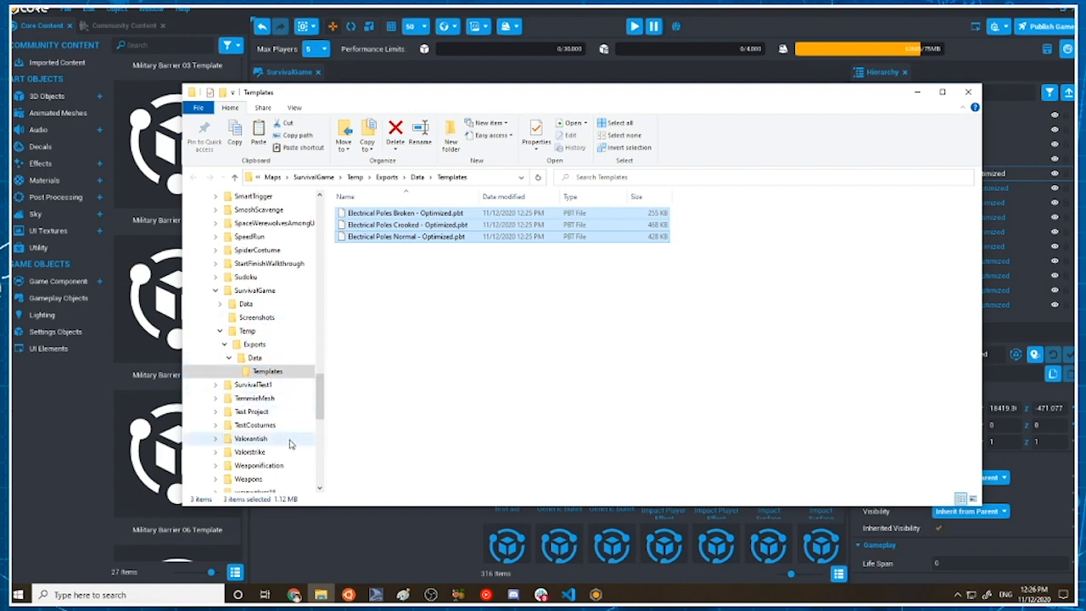
click(220, 290)
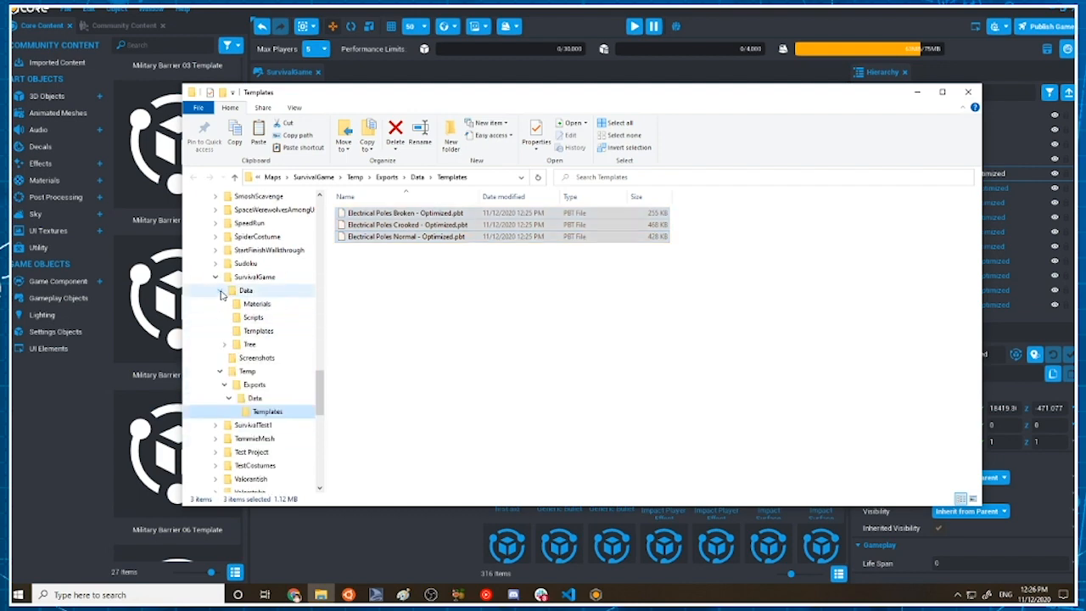
click(263, 331)
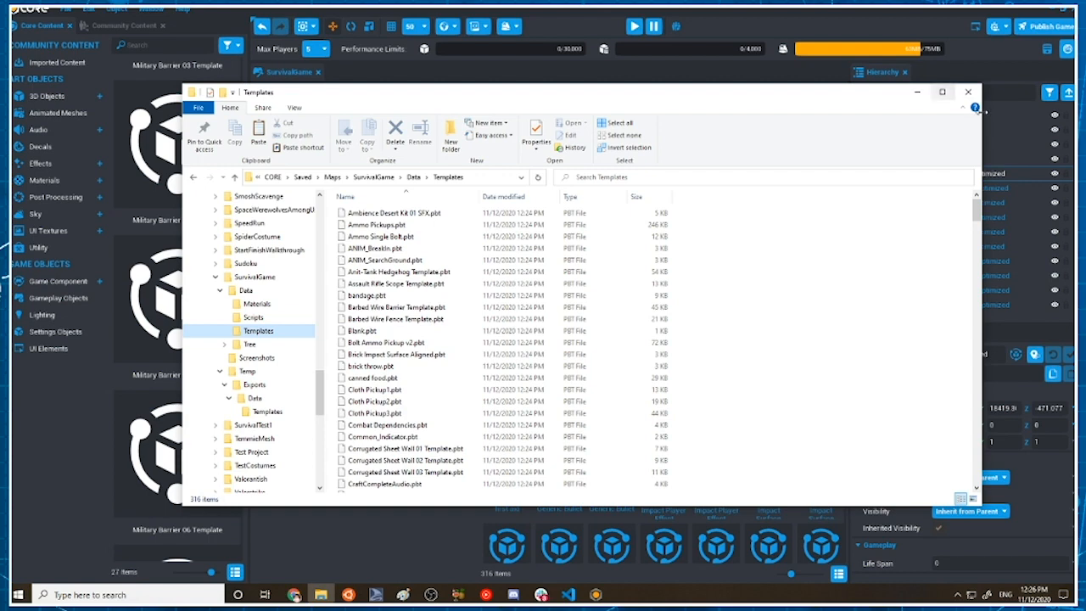
click(968, 91)
Export the selected templates as PNG with a new viewport screenshot of the power lines, and select the exported PNG file
right_click(623, 411)
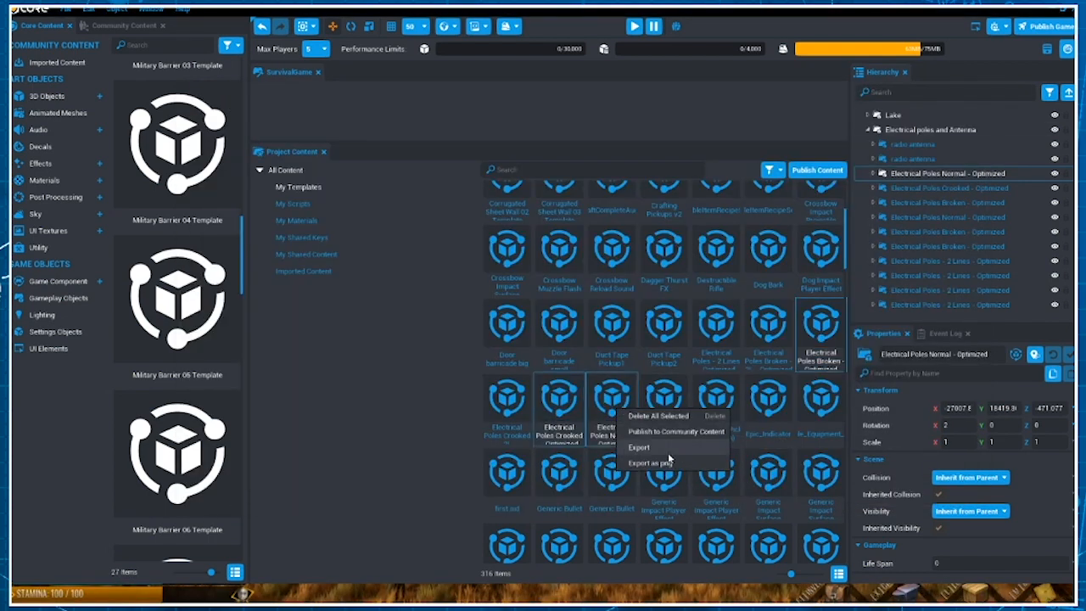
click(668, 462)
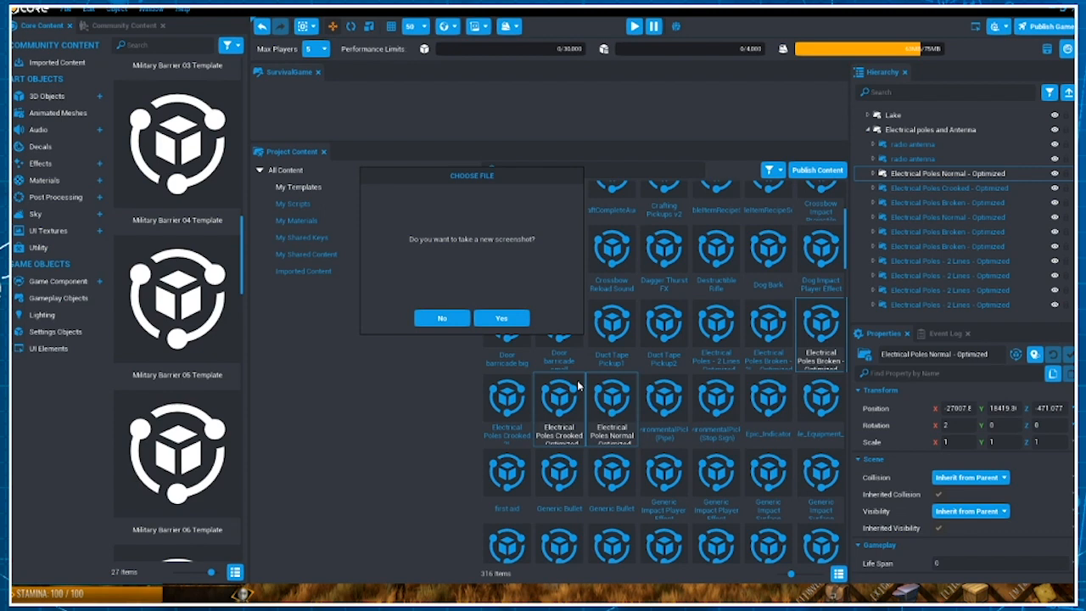
click(498, 319)
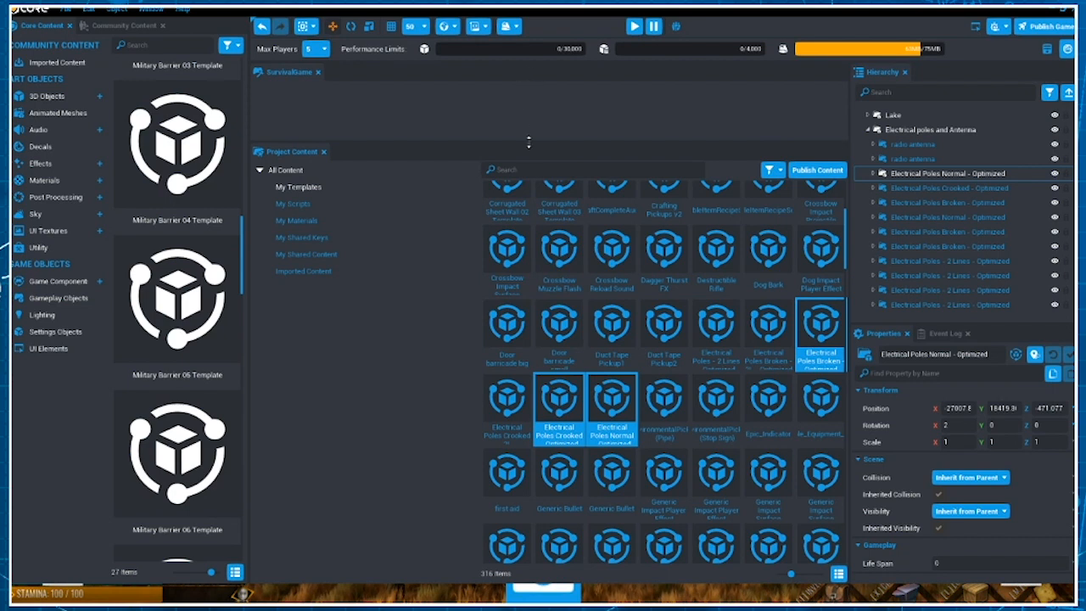
drag(529, 143, 549, 331)
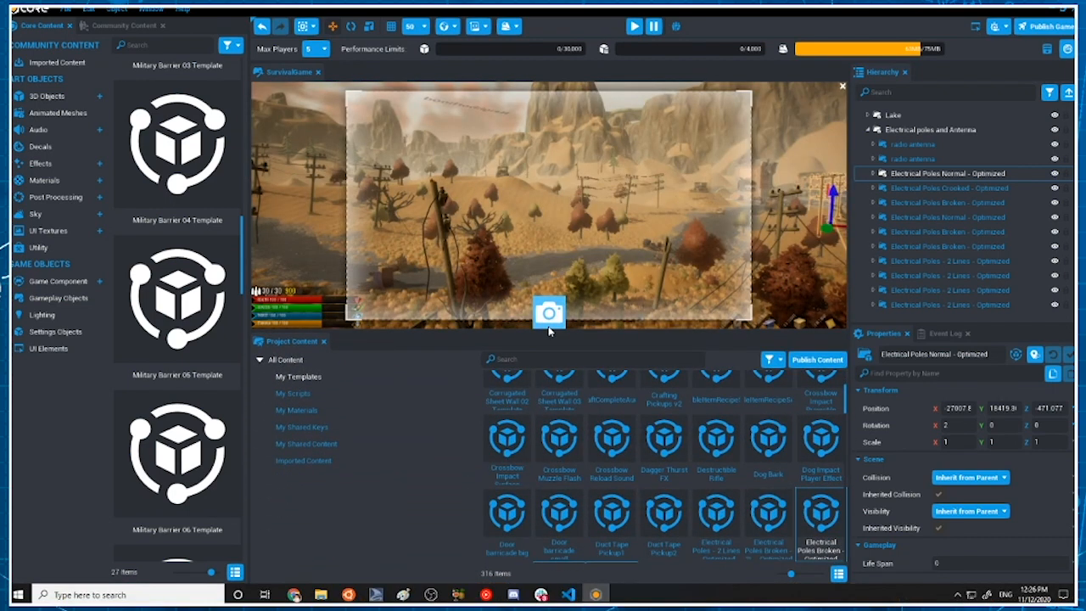
mouse_move(594, 228)
right_down()
mouse_move(620, 236)
mouse_move(600, 225)
right_up()
click(550, 312)
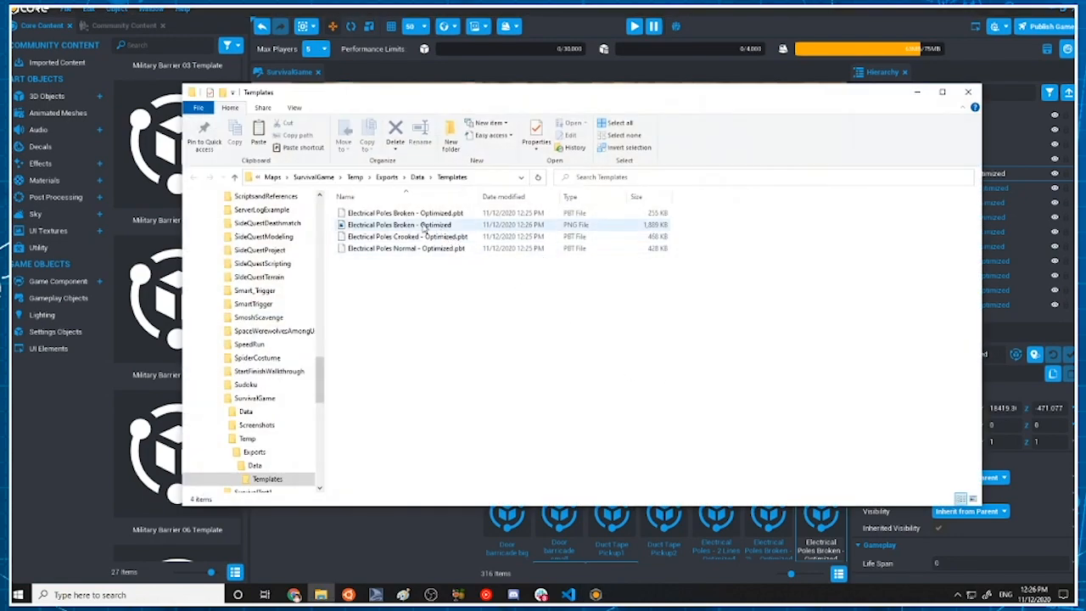
click(423, 226)
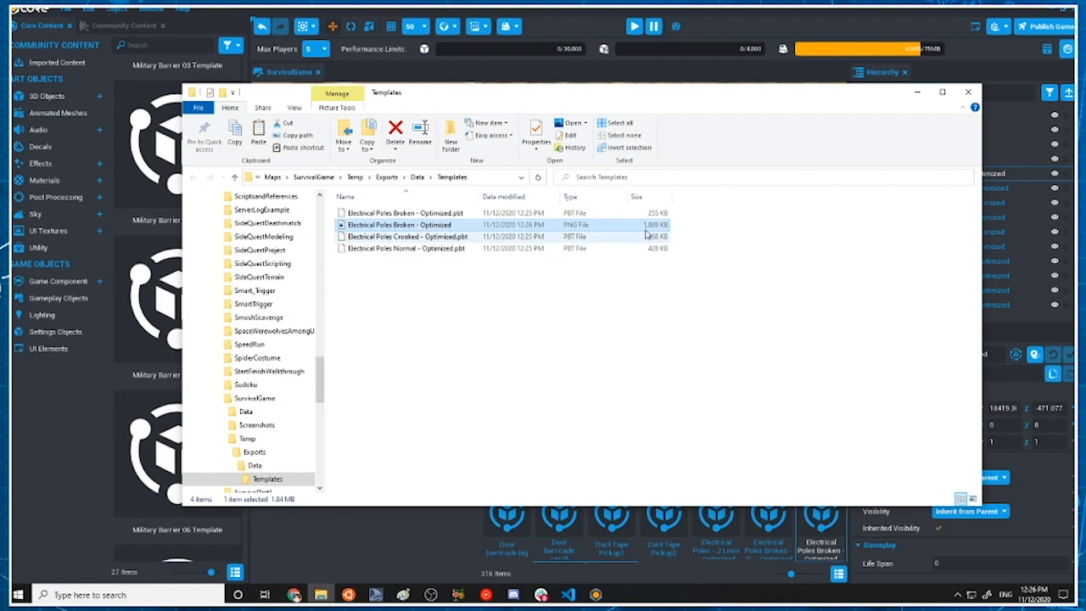
drag(535, 105, 1085, 85)
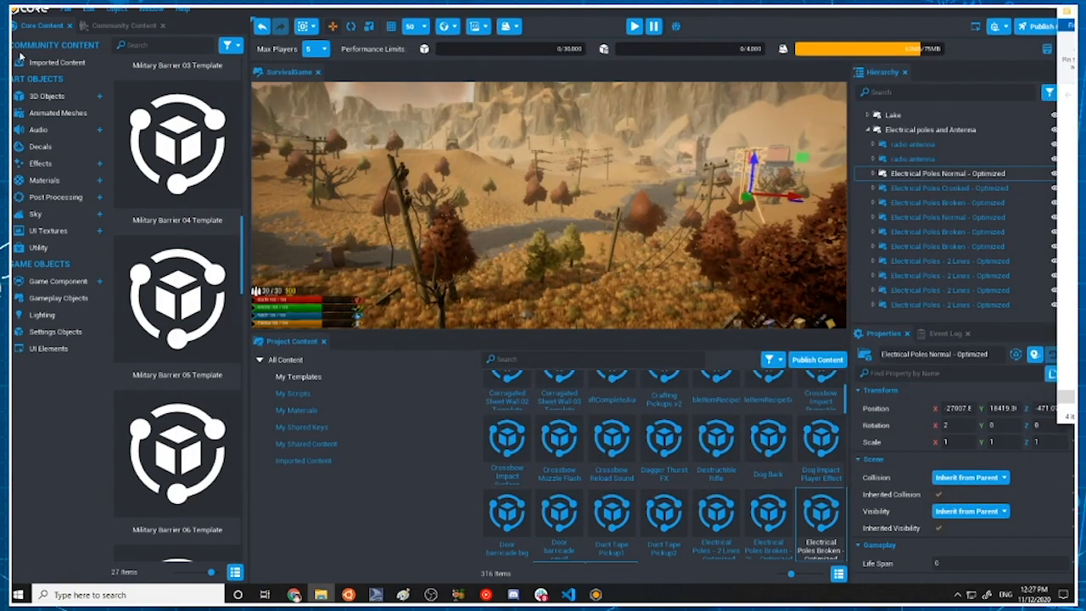
Leave SurvivalGame for the project list and create a new empty project named ElectricalRepairSim
click(62, 11)
click(93, 97)
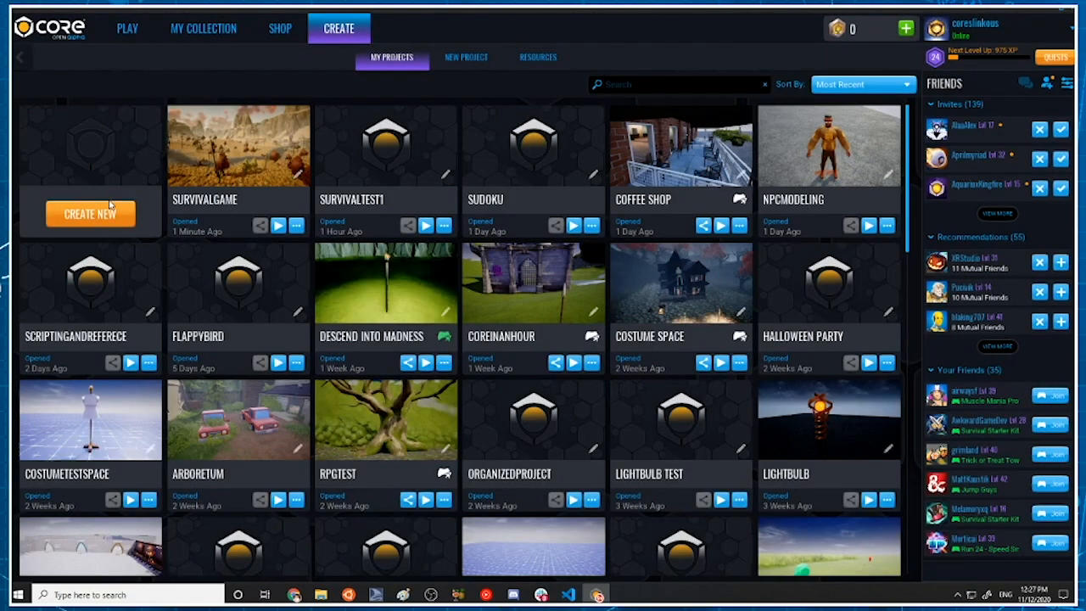
click(111, 214)
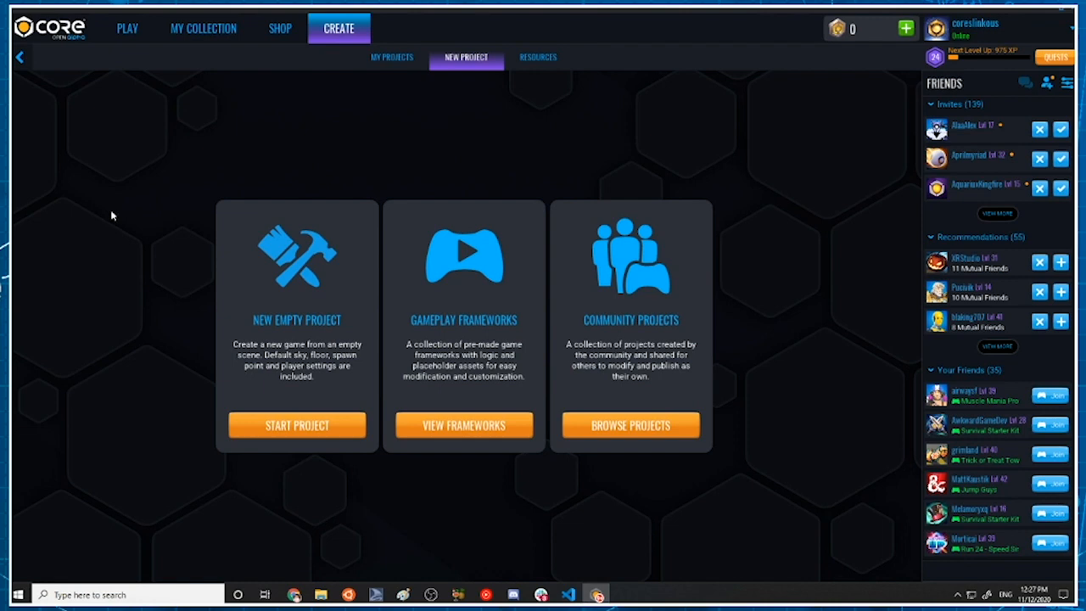
click(315, 428)
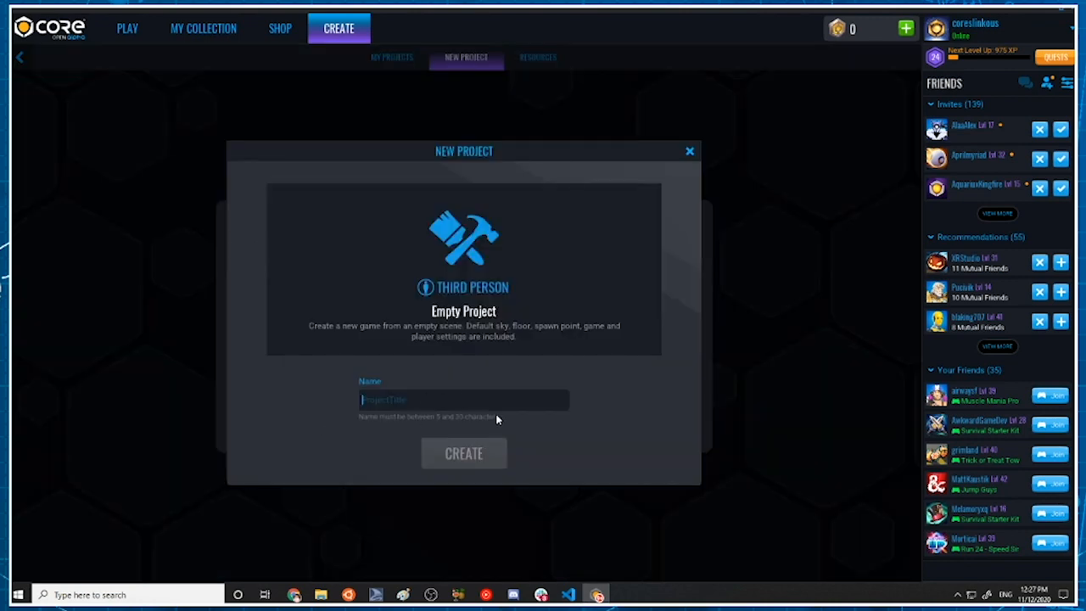
text(Tes)
key(BackSpace)
key(BackSpace)
key(BackSpace)
text(Electrical)
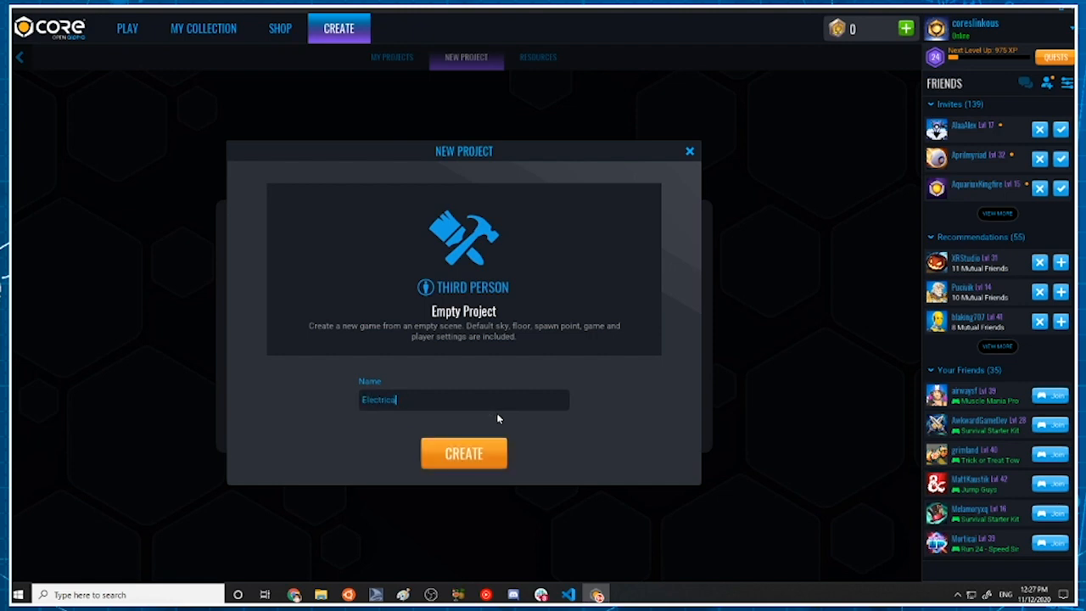
text(RepairSim)
key(Return)
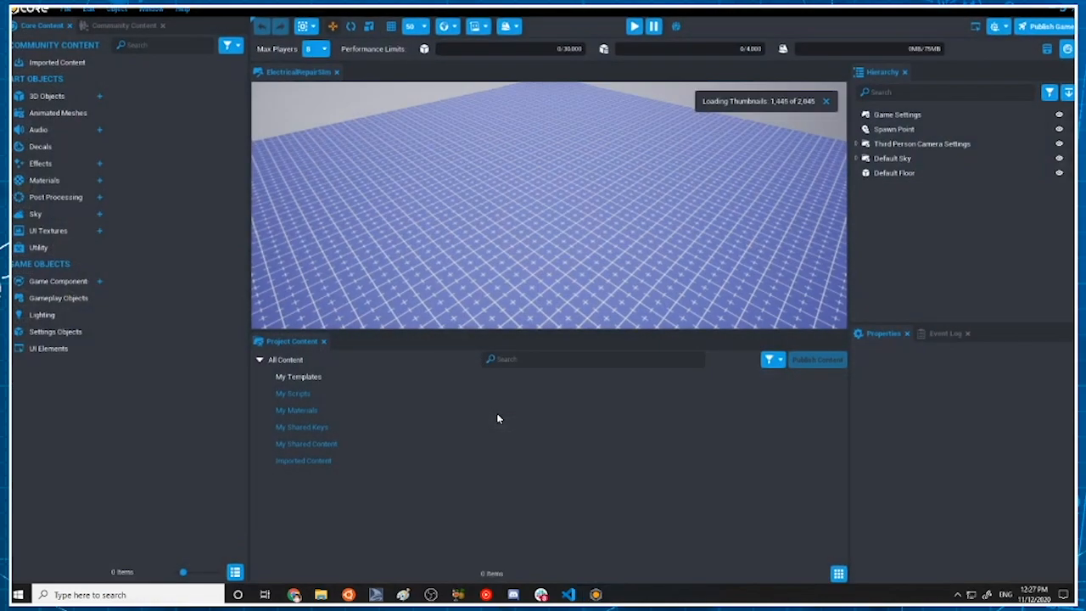
Import the exported Electrical Poles Broken - Optimized PNG from SurvivalGame's Exports folder into the new project's content
scroll(471, 231, down, 6)
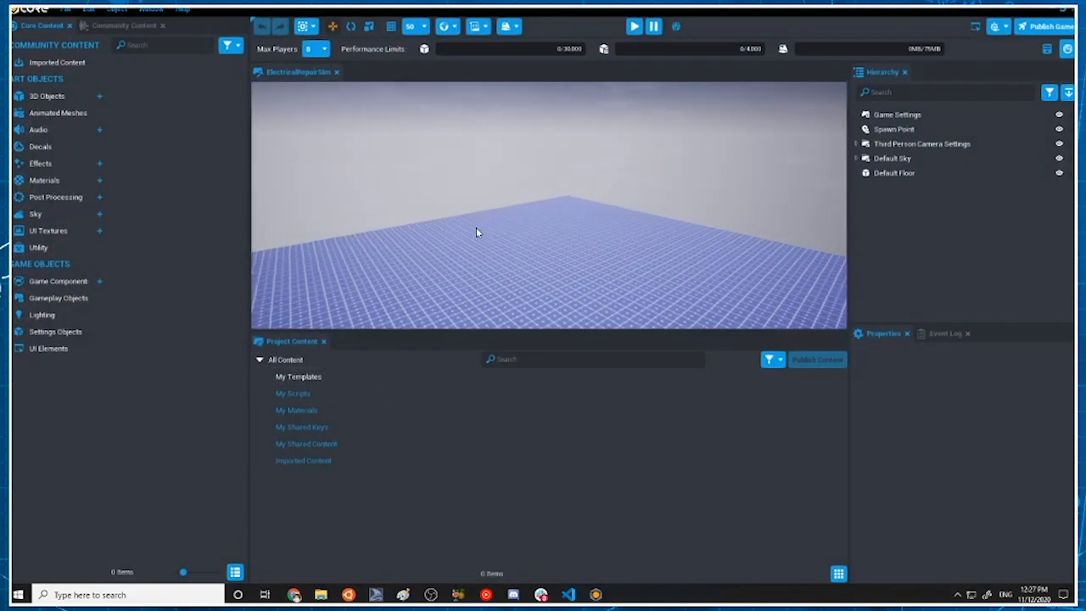
right_drag(476, 228, 557, 226)
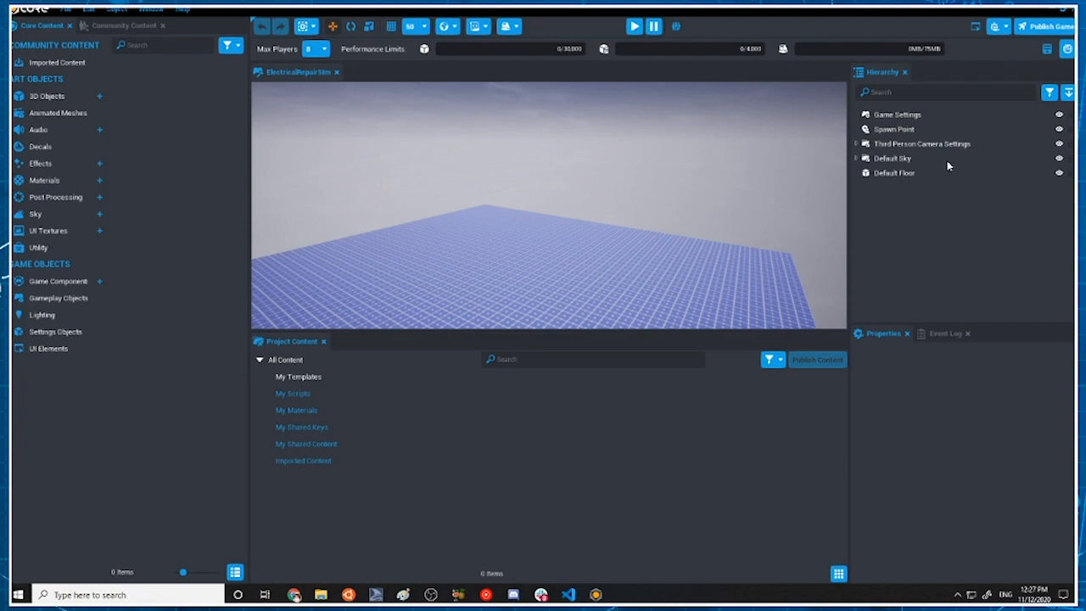
key(super+e)
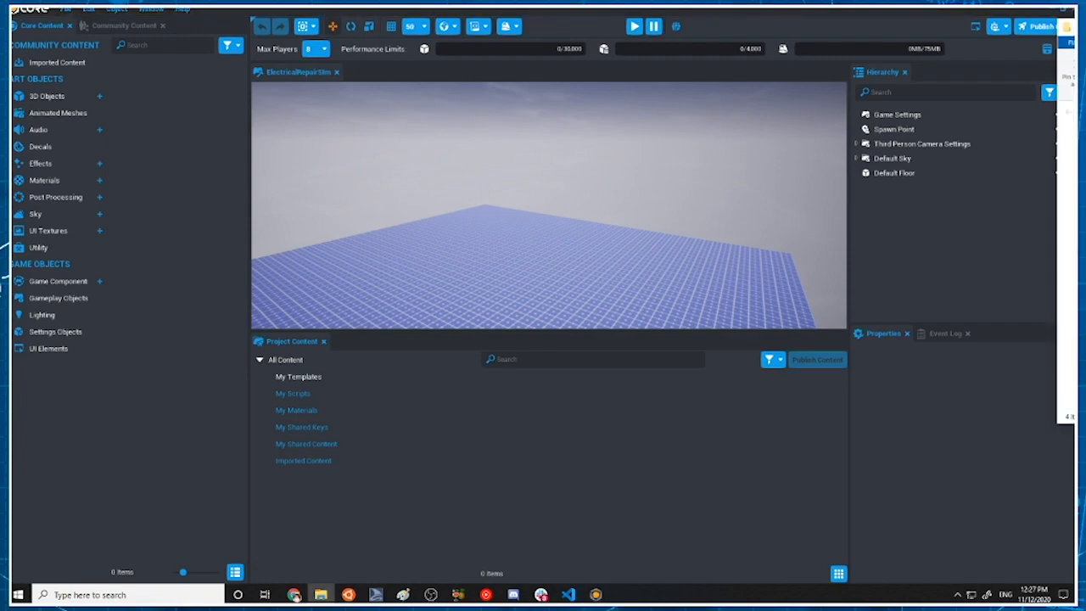
drag(1076, 34, 538, 31)
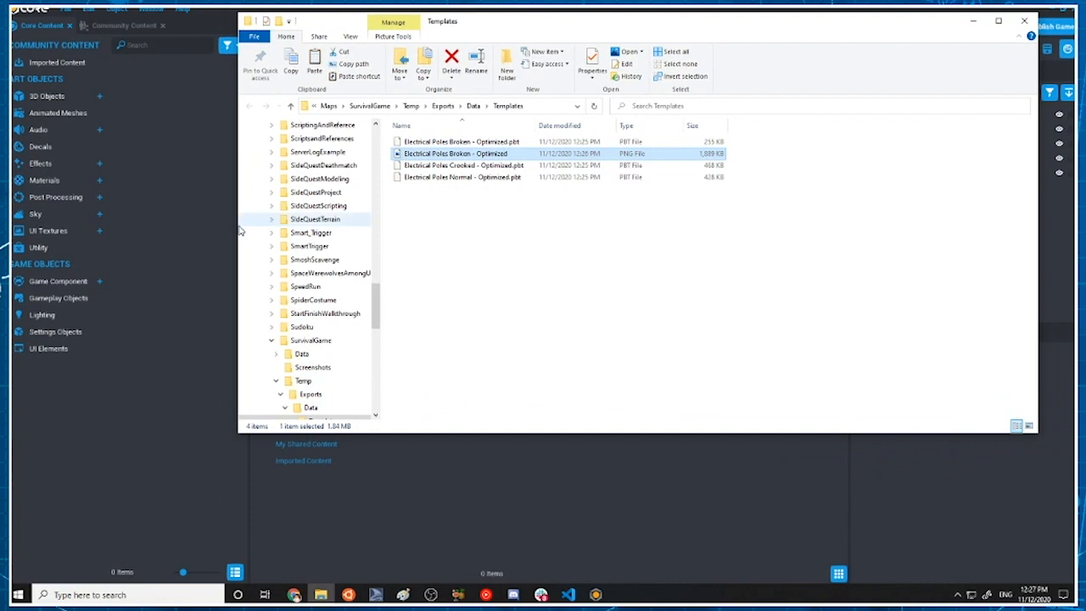
drag(240, 231, 592, 231)
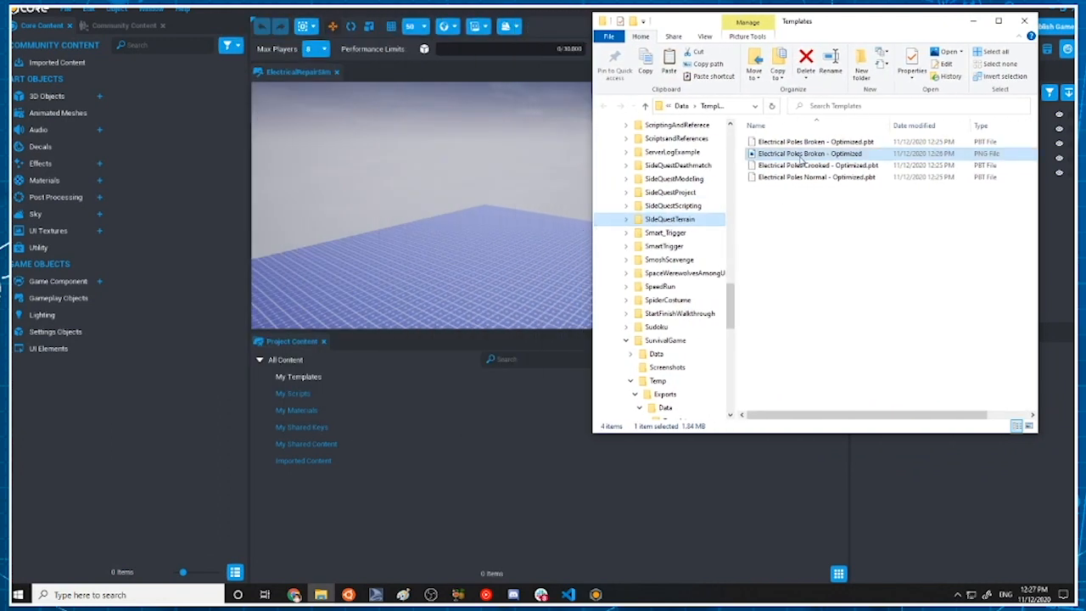
drag(791, 155, 488, 428)
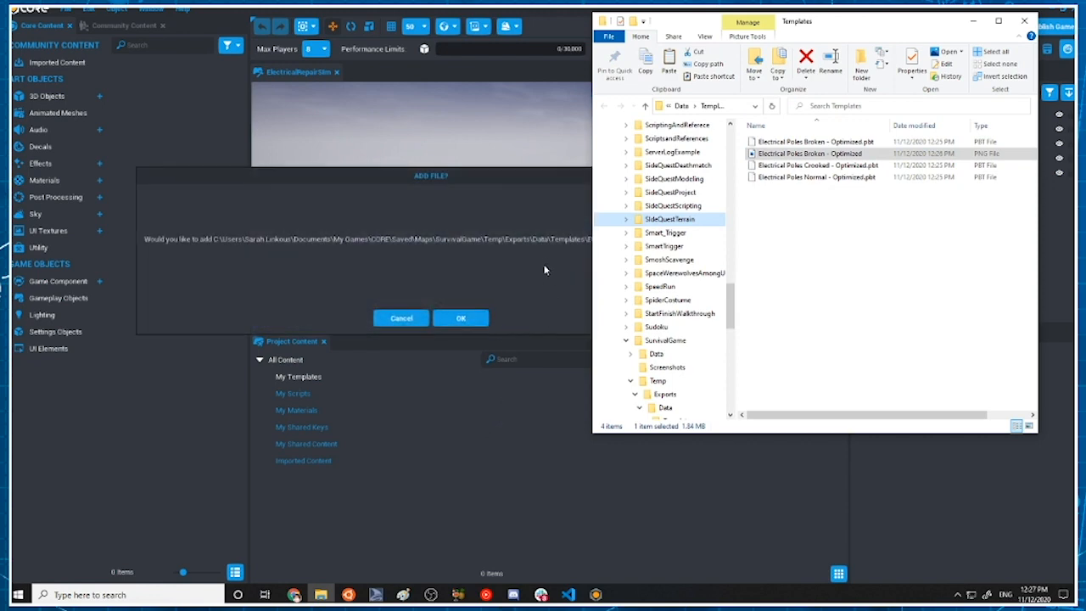
click(545, 272)
click(459, 318)
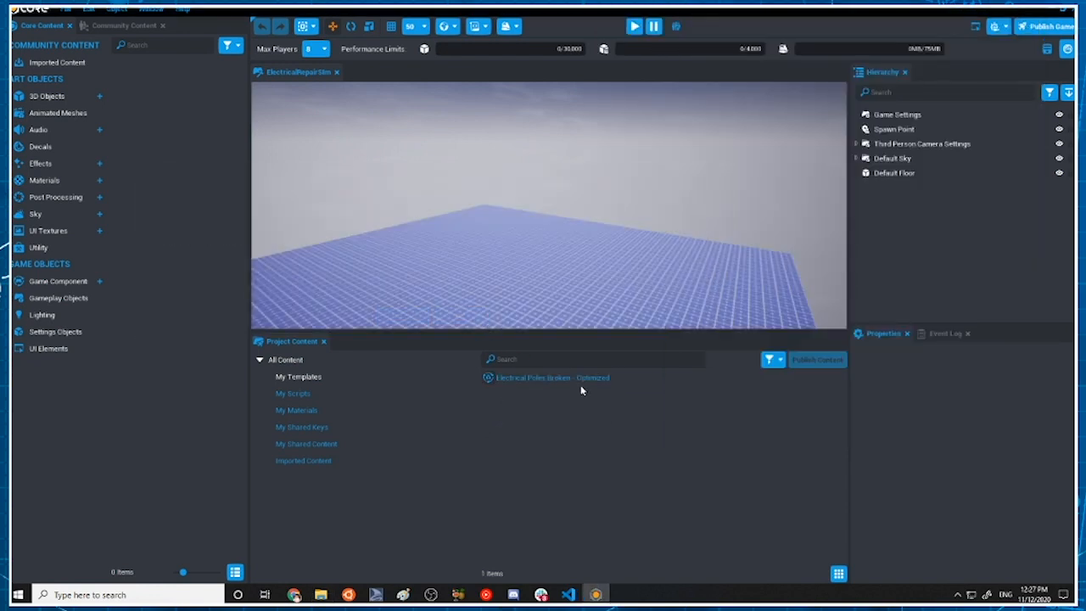
Place the Electrical Poles Broken - Optimized template on the default floor and move it along Y to about 167.6
drag(580, 382, 543, 276)
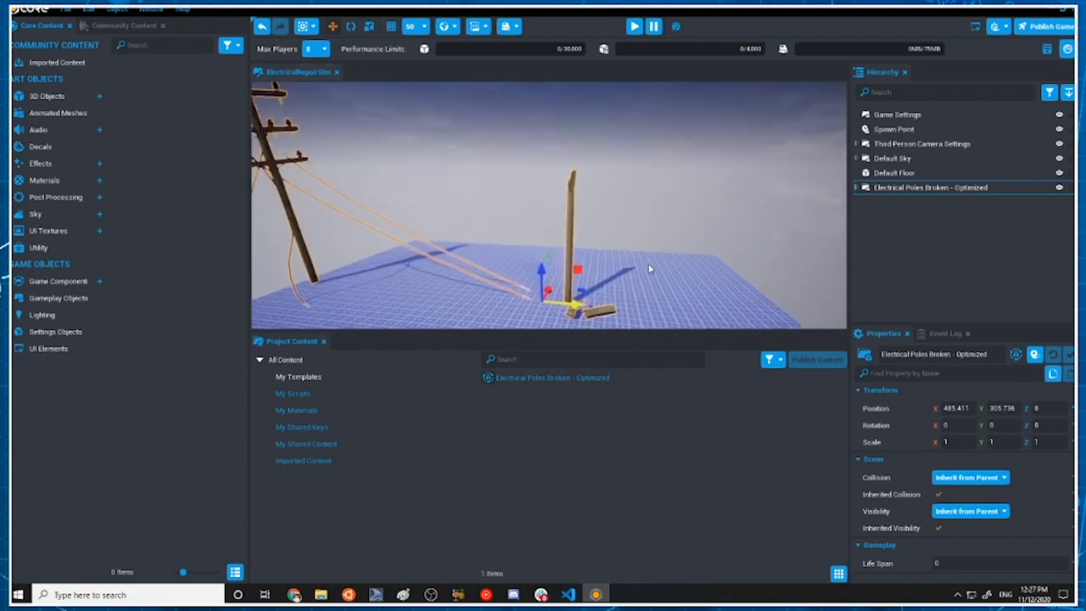
key(s)
right_drag(651, 269, 749, 265)
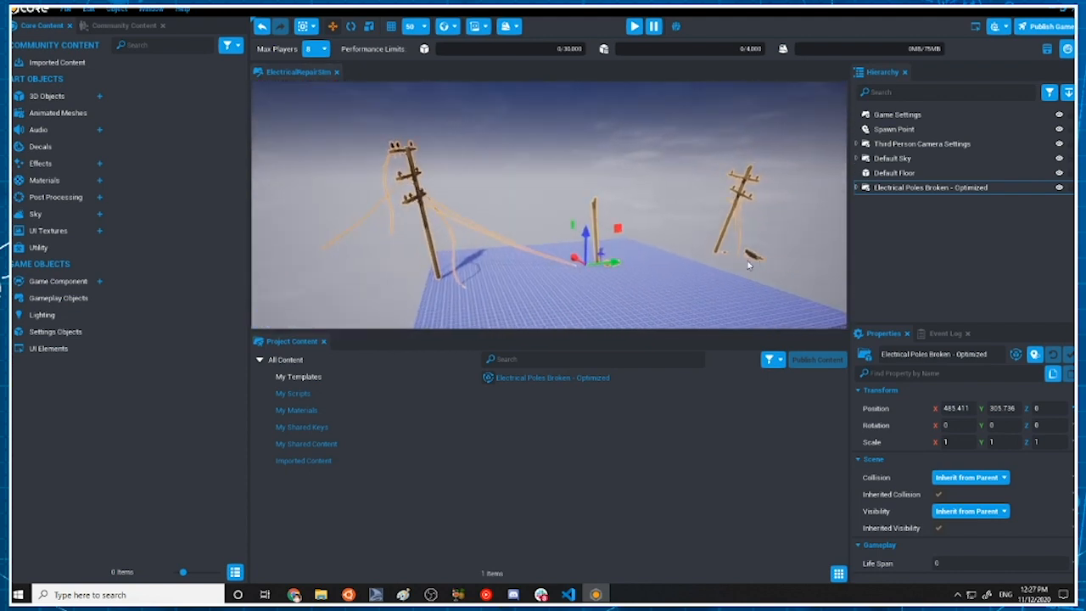
drag(605, 266, 598, 287)
key(s)
mouse_move(686, 289)
right_down()
mouse_move(701, 320)
mouse_move(693, 299)
right_up()
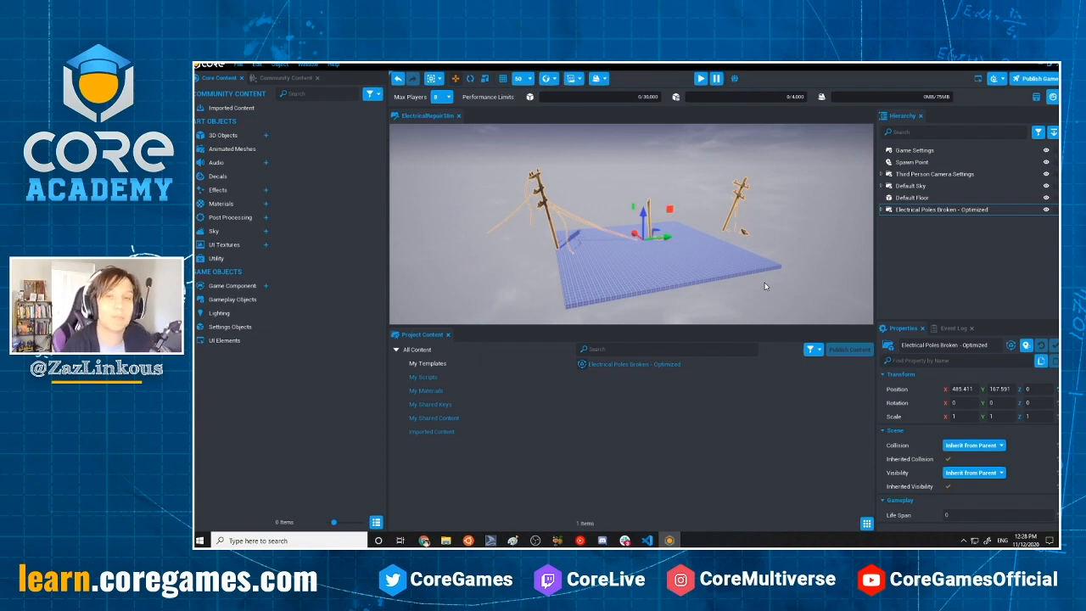
Save the ElectricalRepairSim project, return to the project list and open SurvivalGame for editing
mouse_move(683, 248)
right_down()
mouse_move(664, 248)
mouse_move(677, 250)
right_up()
key(w)
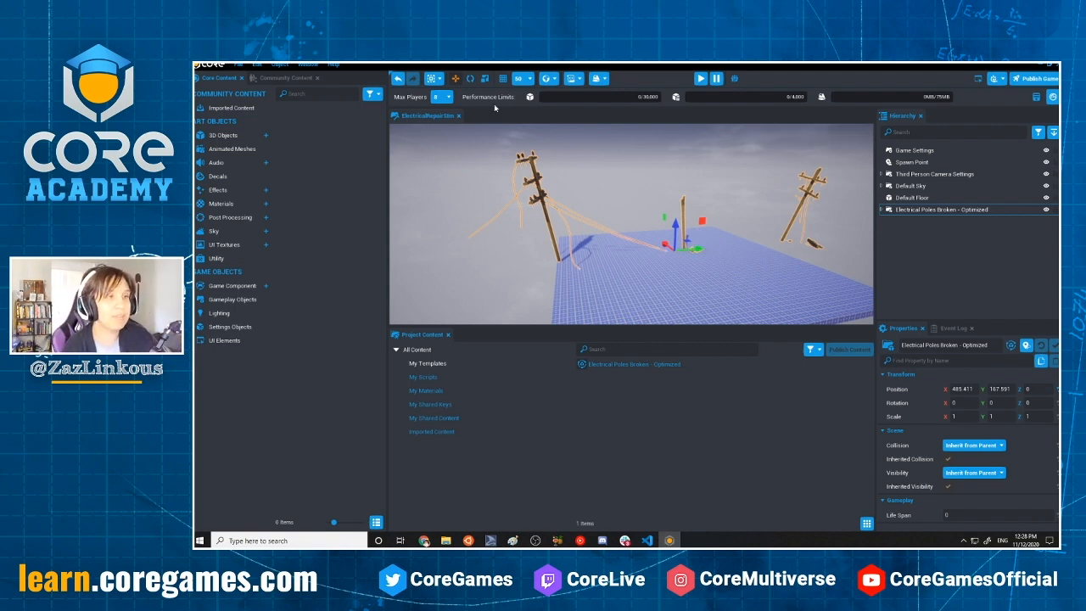
right_drag(662, 217, 852, 240)
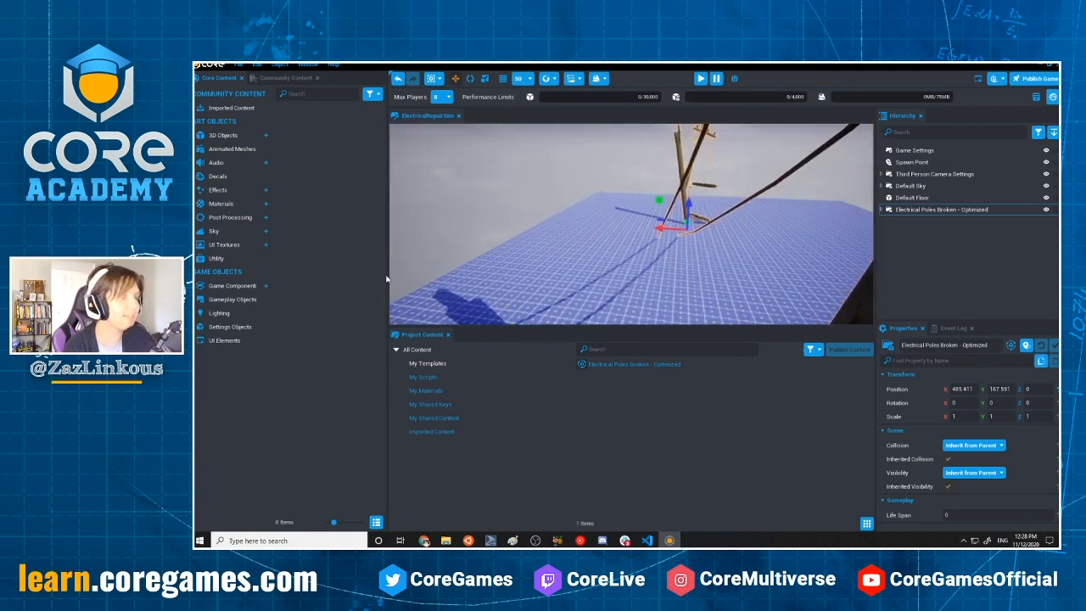
click(239, 65)
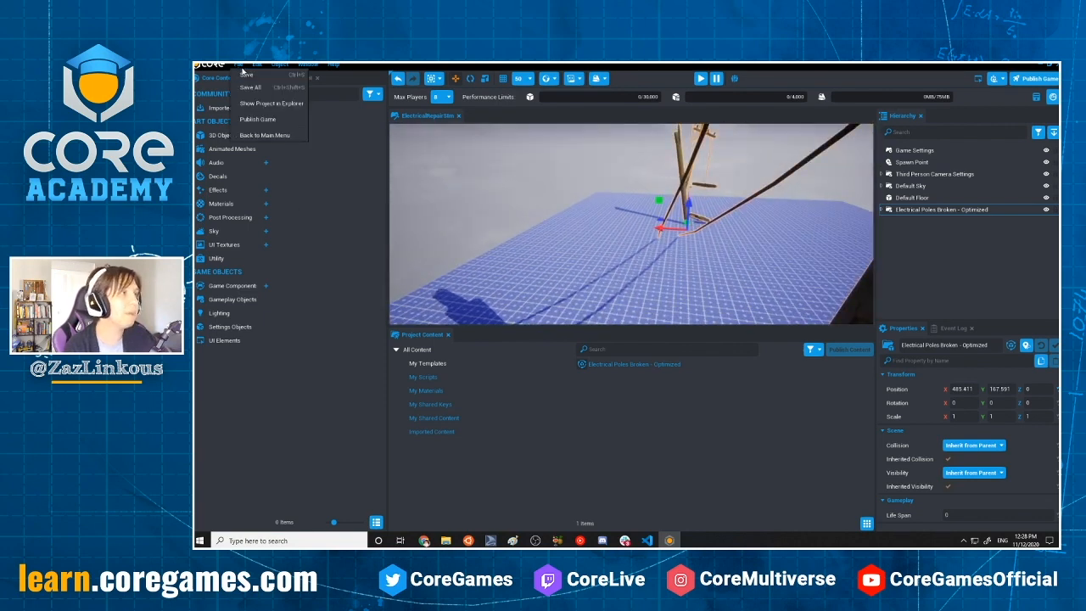
click(257, 134)
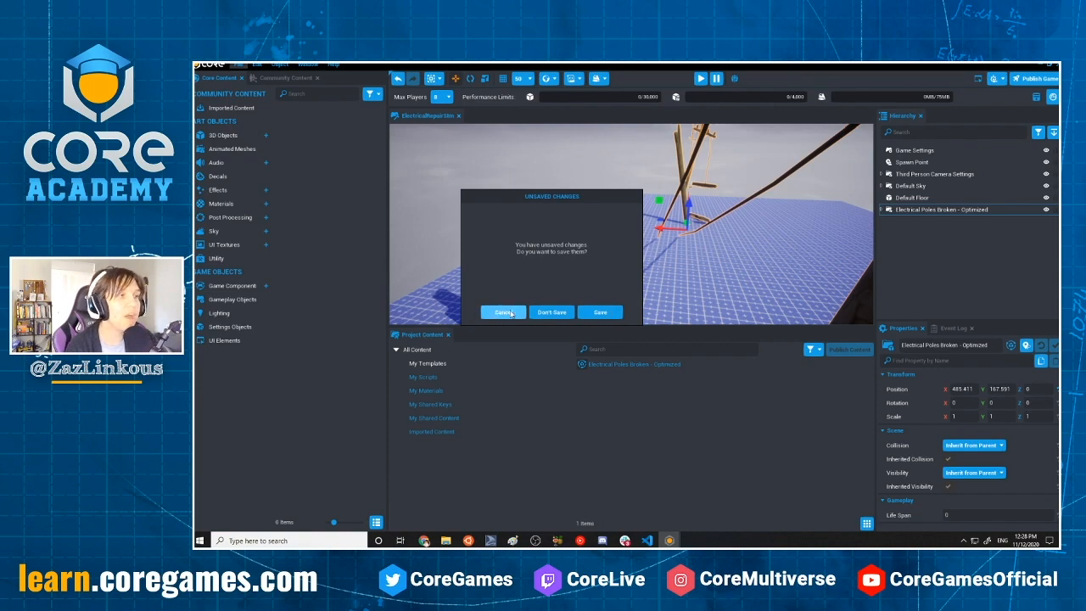
click(601, 313)
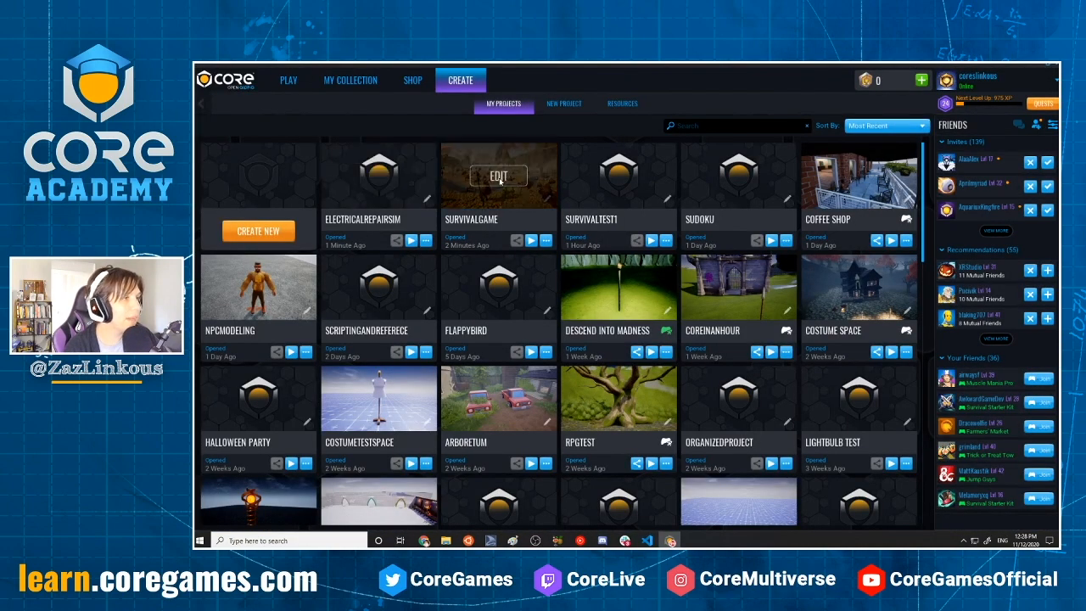
click(499, 176)
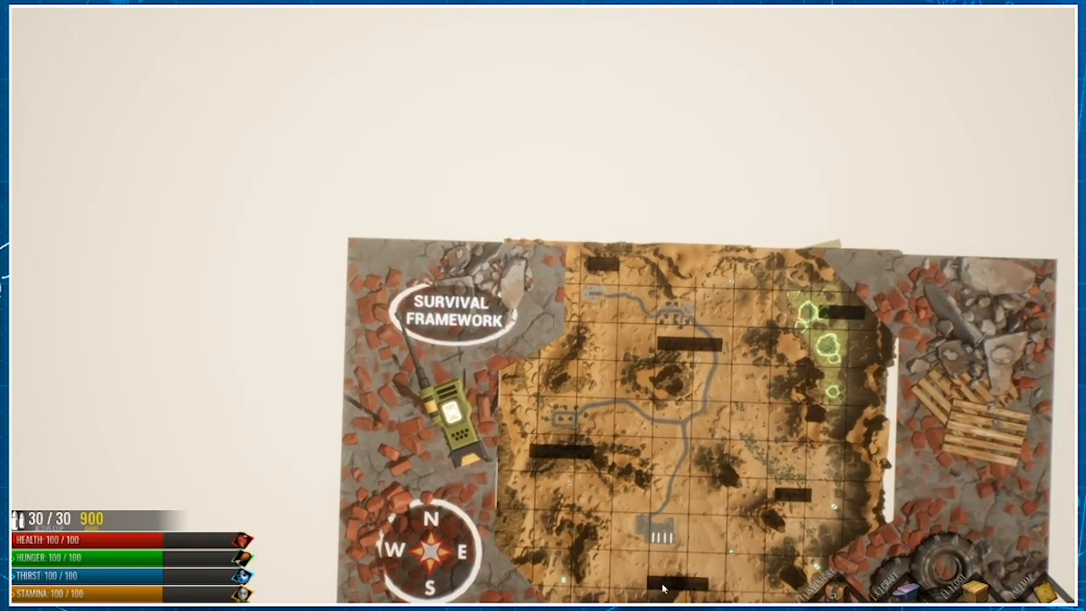
Show and hide the Survival Framework map repeatedly to examine its layout and location labels
key(m)
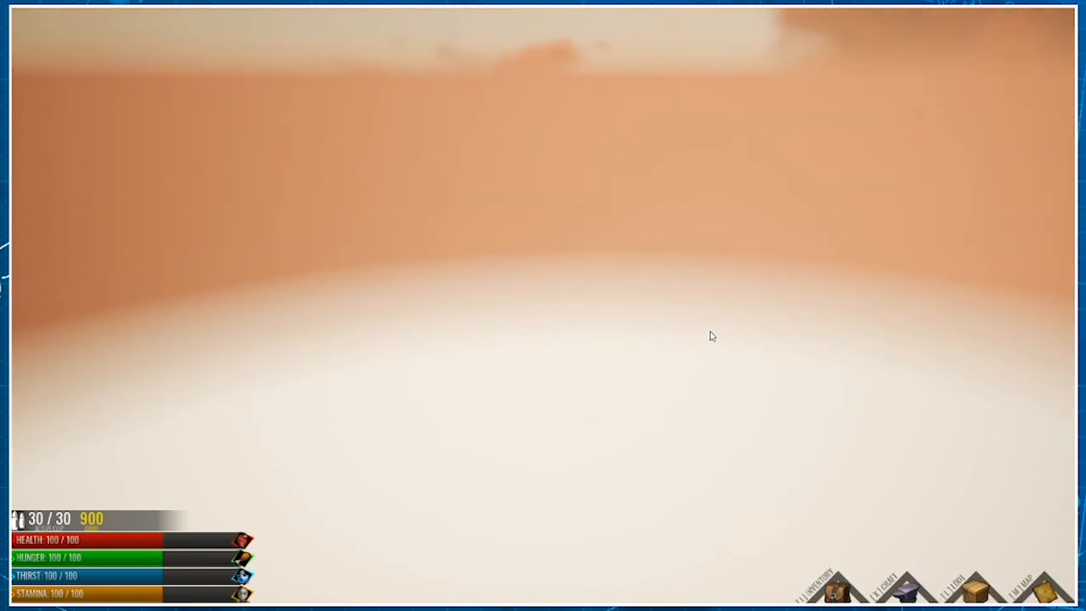
key(m)
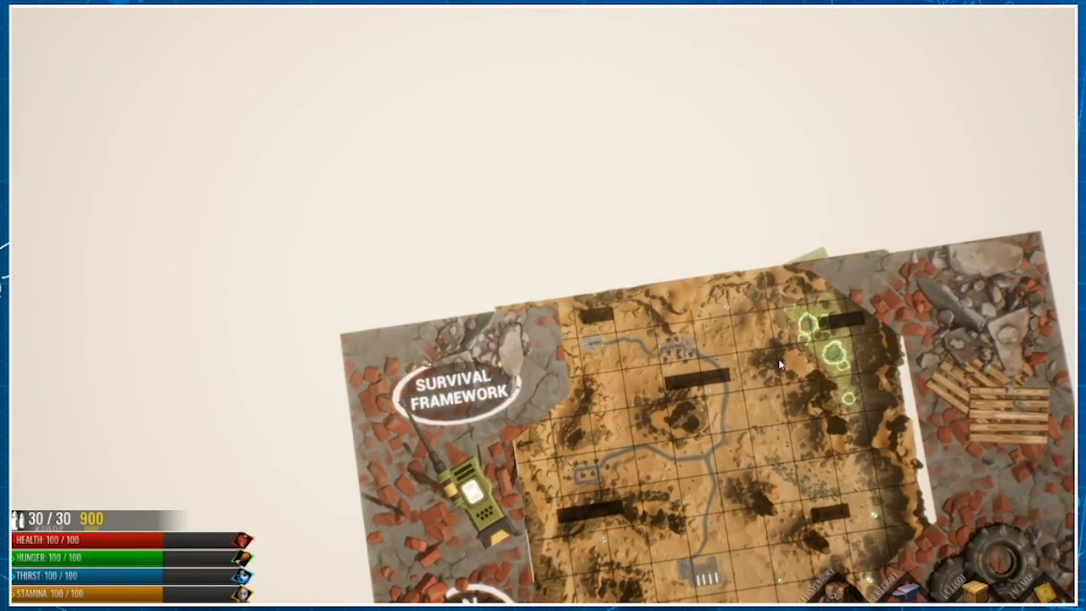
key(m)
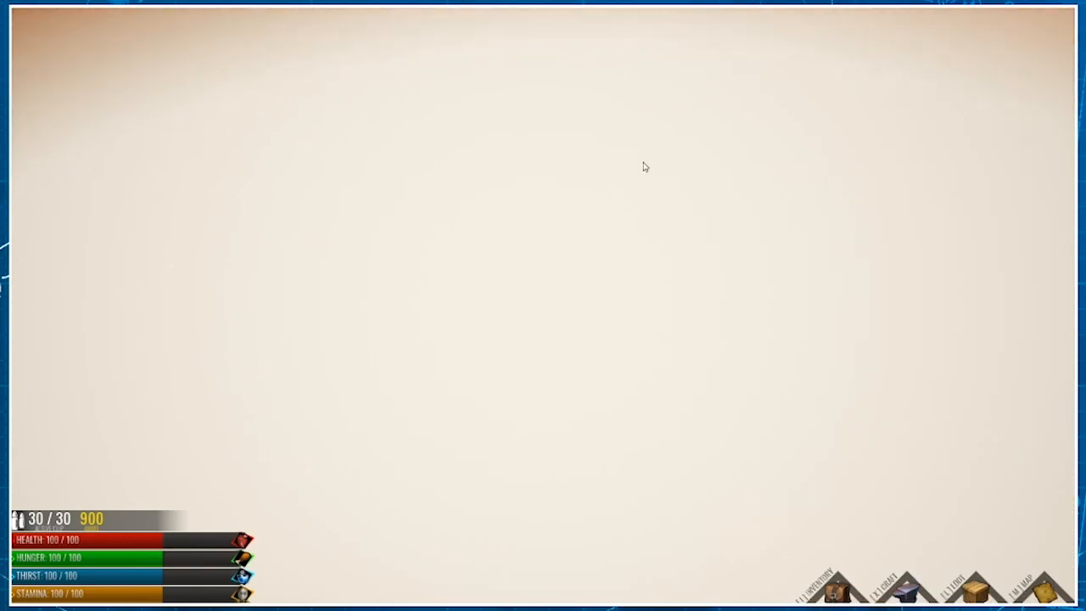
key(m)
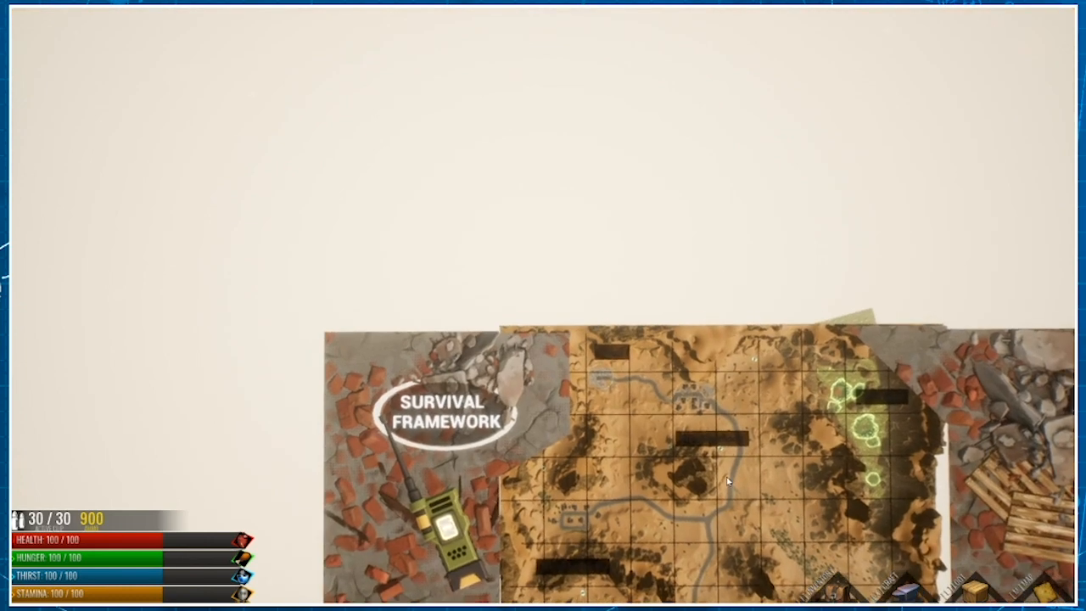
key(m)
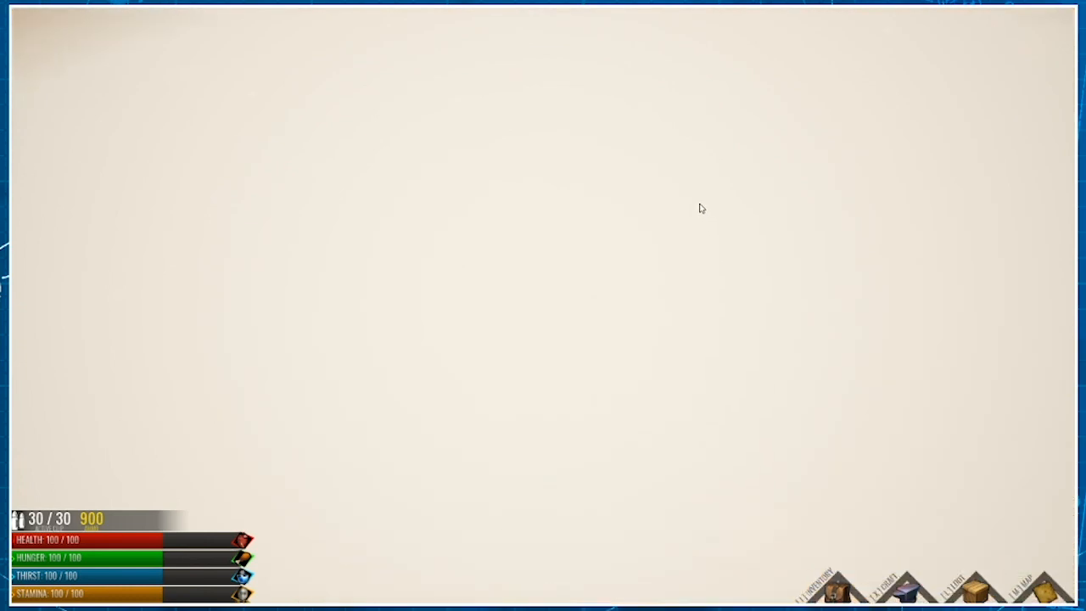
key(m)
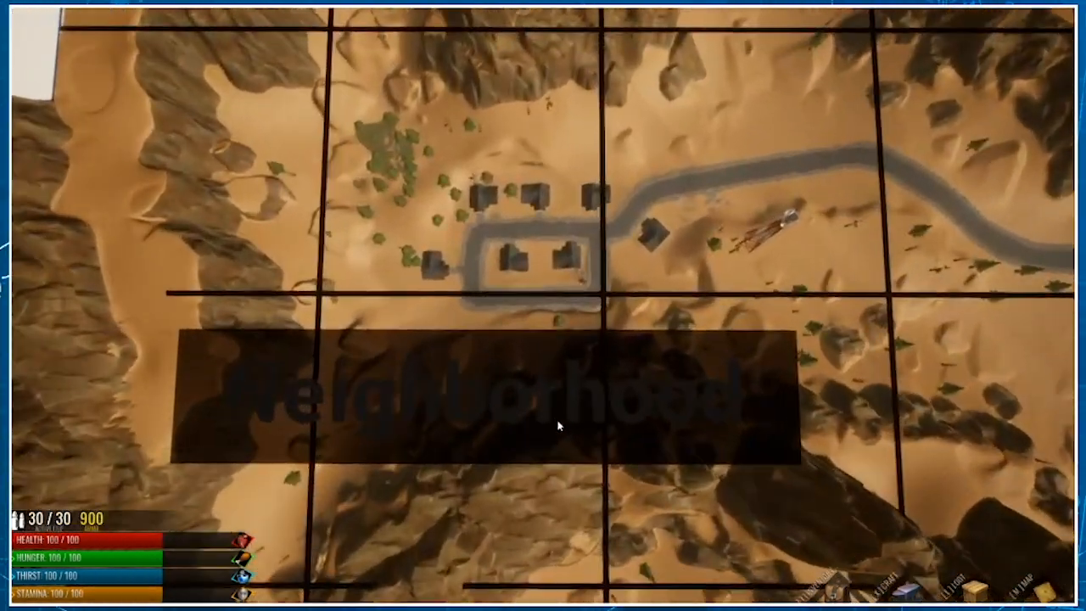
Examine the Neighborhood area up close, from its map label and houses to the surrounding road and sky
right_drag(639, 387, 645, 345)
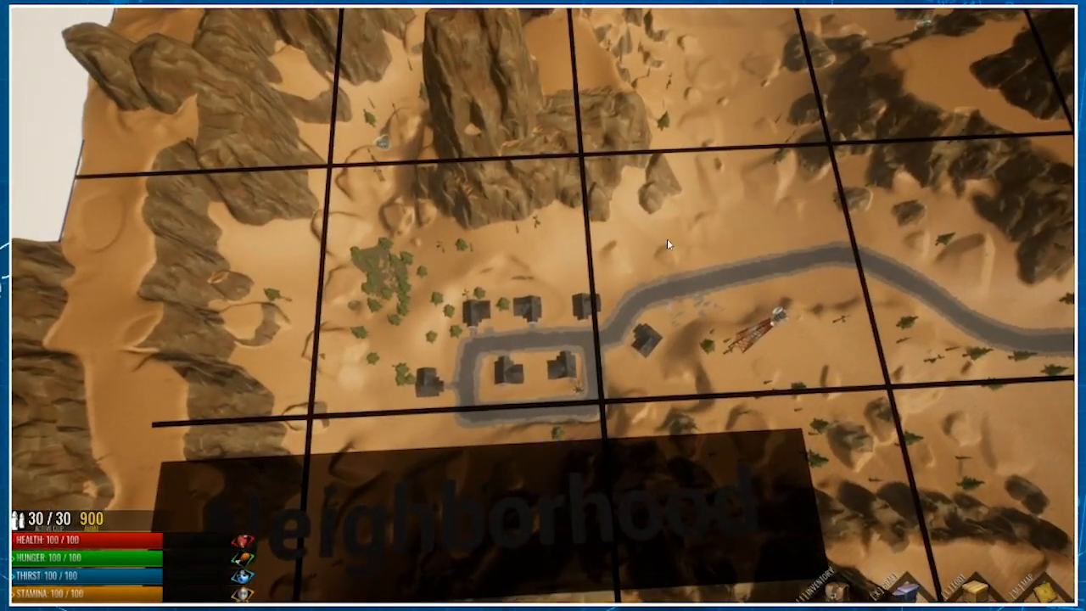
right_drag(667, 239, 646, 344)
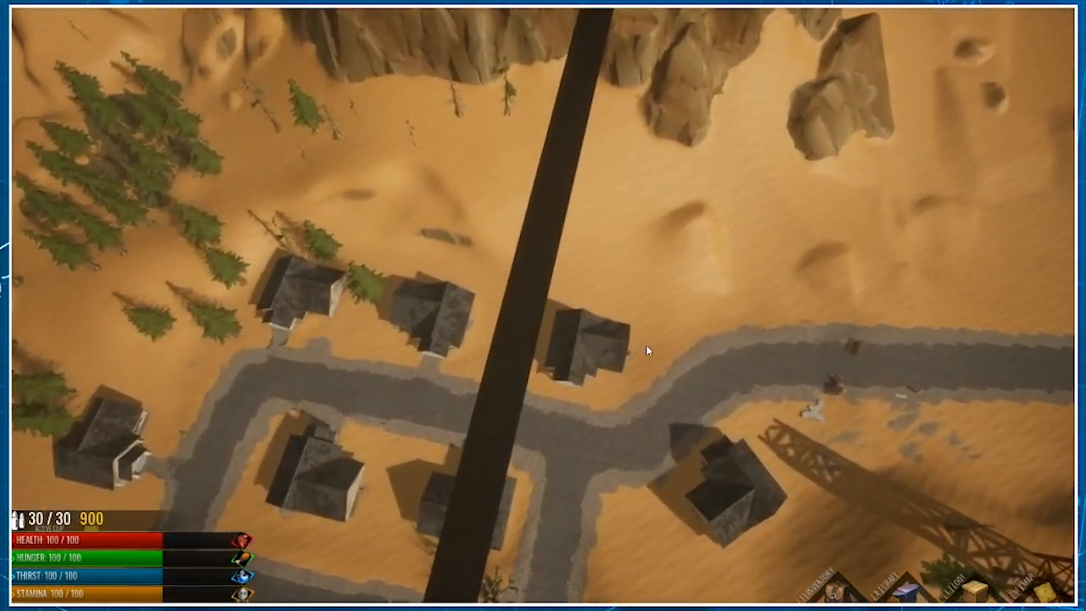
key(w)
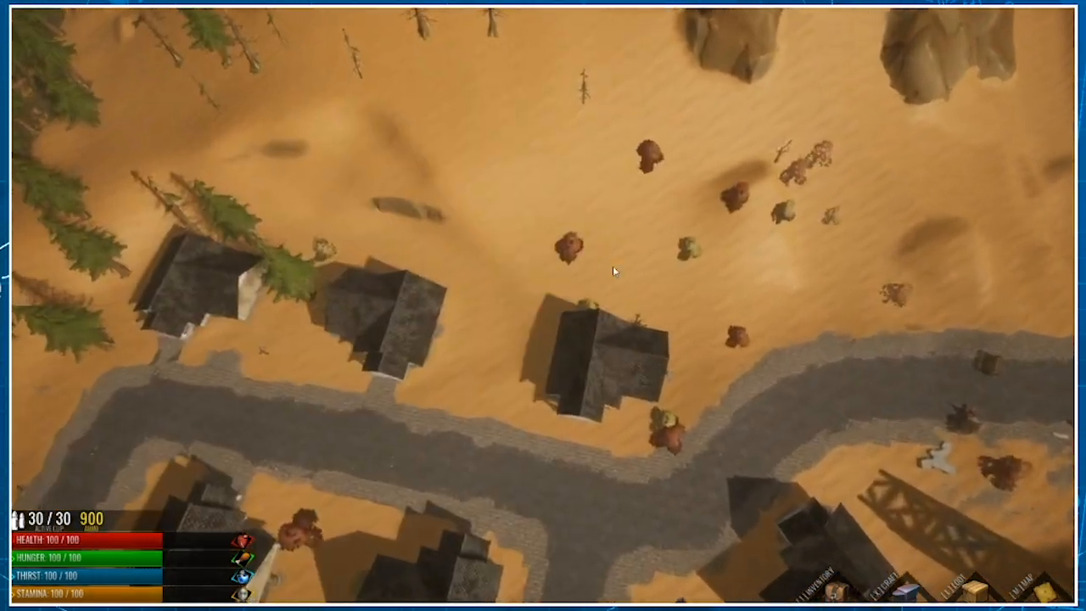
right_drag(614, 272, 897, 141)
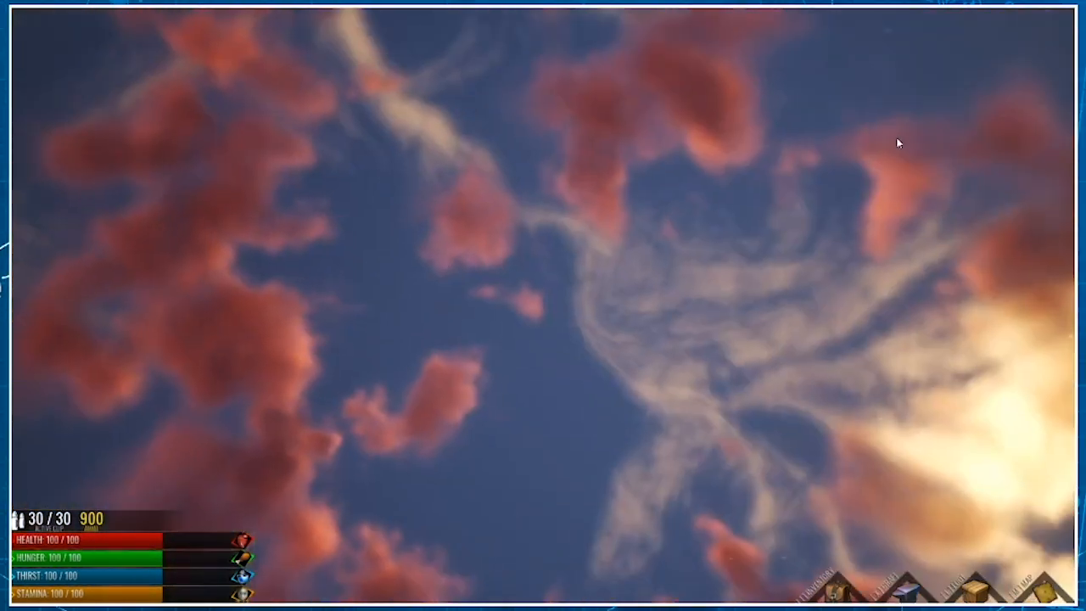
right_drag(290, 541, 509, 272)
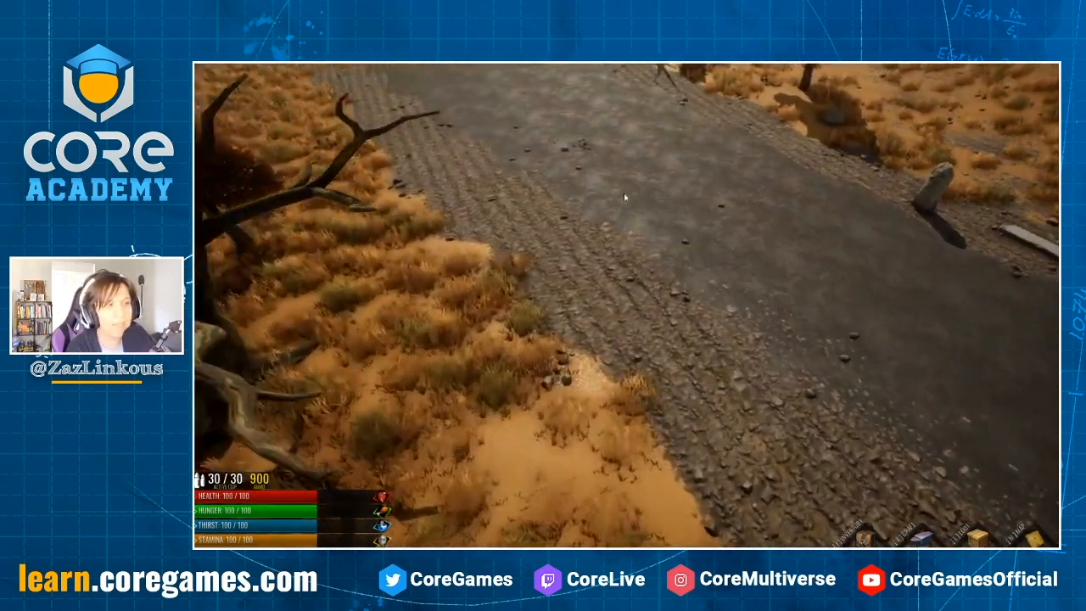
right_drag(624, 197, 605, 149)
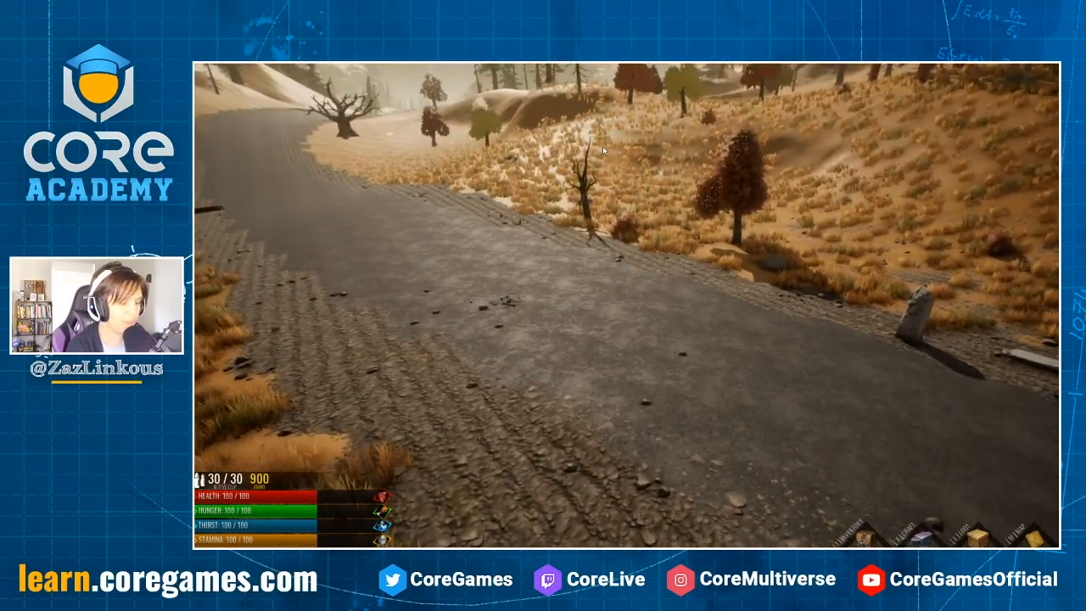
Leave the full-screen view and look through the Map Mode UI group's scripts, camera and post-processing objects in the hierarchy
key(F11)
scroll(916, 197, up, 3)
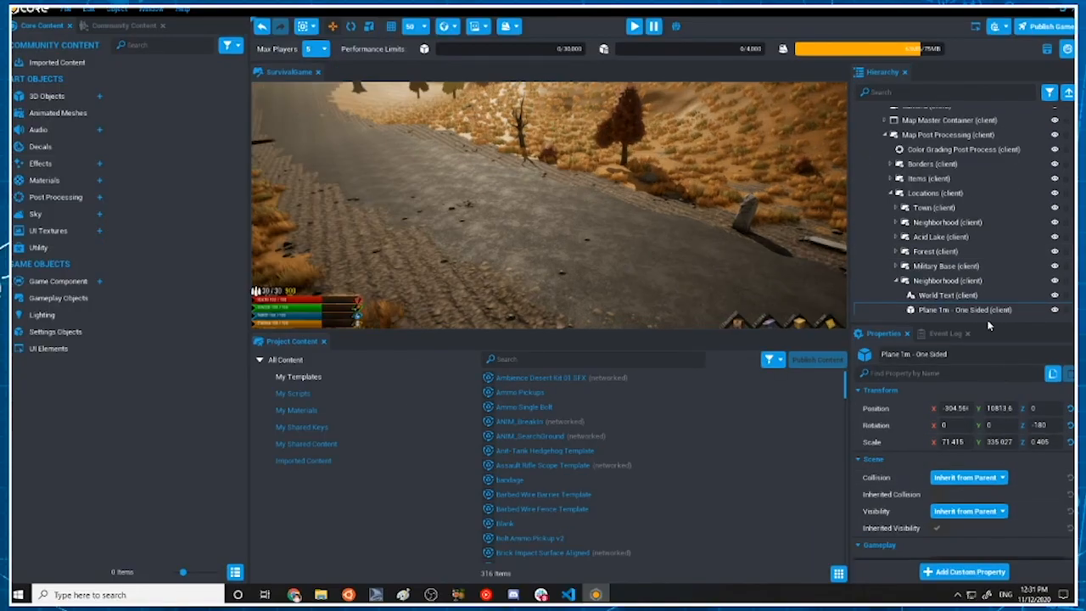
scroll(962, 244, up, 5)
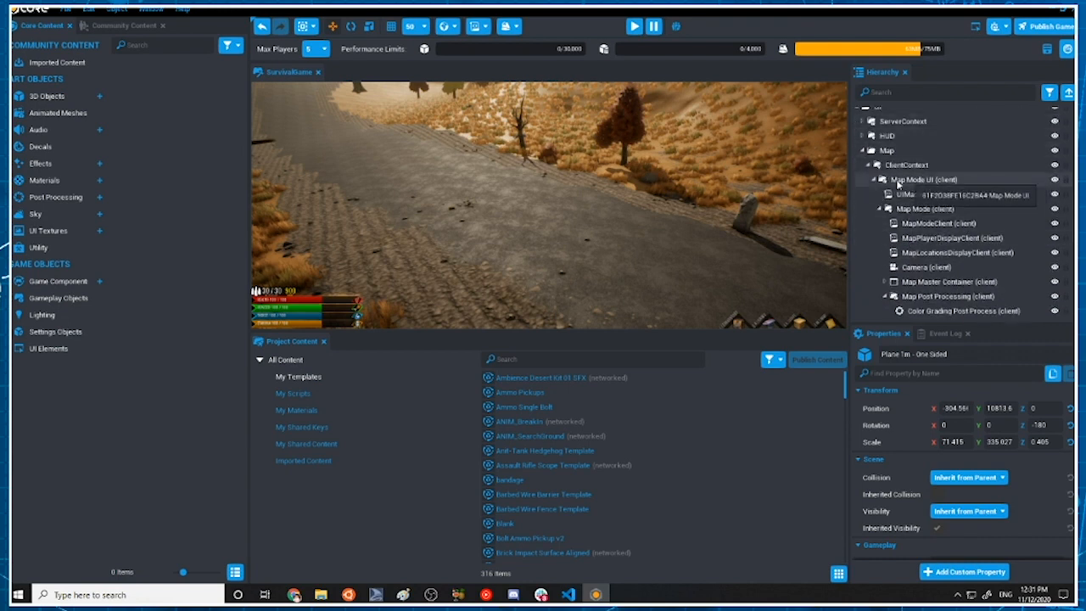
scroll(929, 231, down, 2)
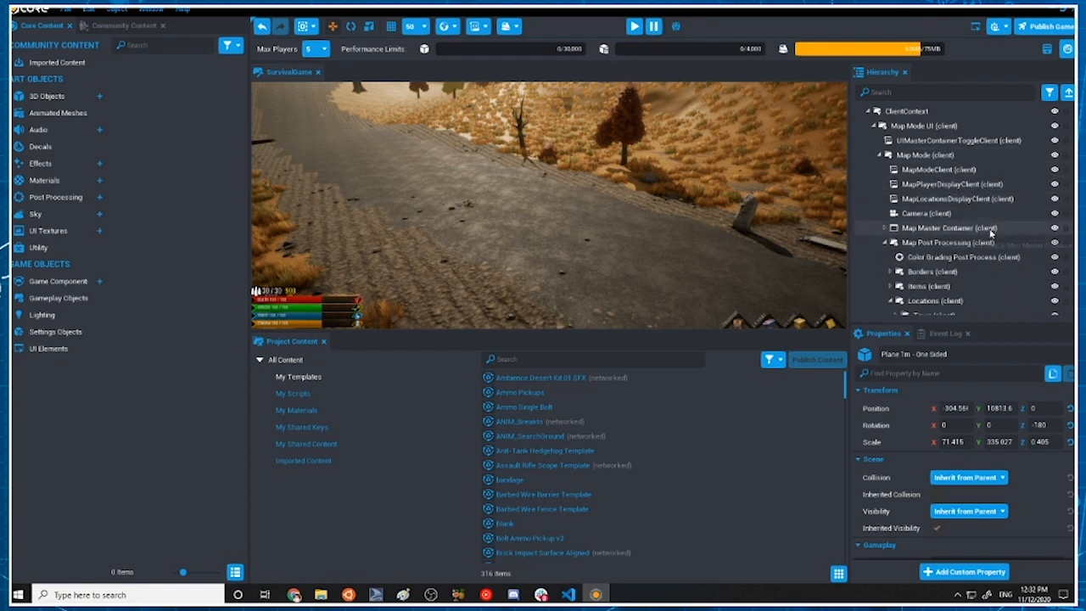
scroll(985, 228, down, 1)
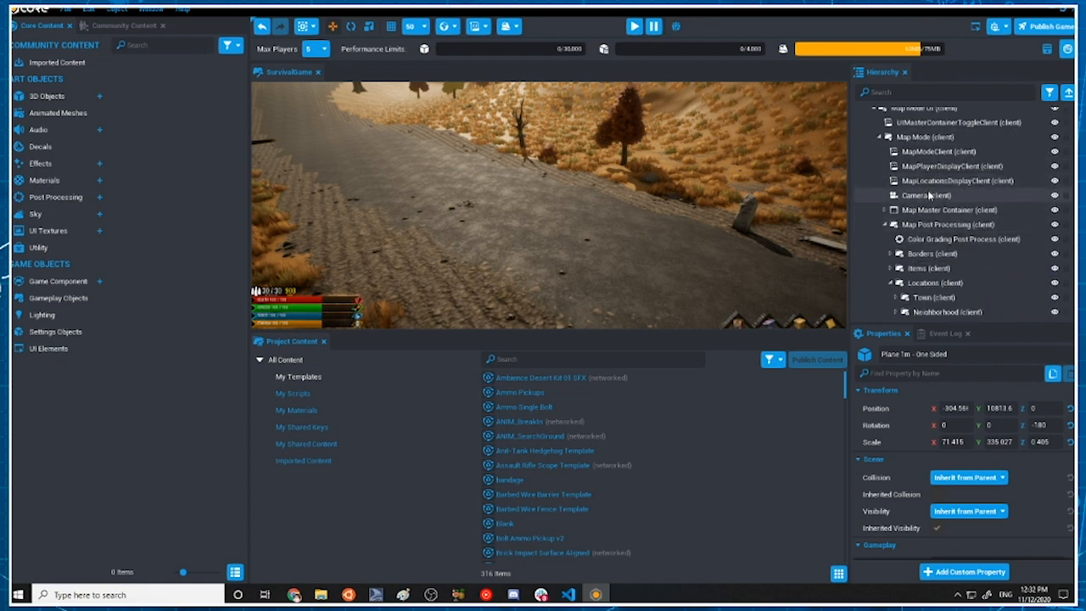
Bring the radio antenna tower into view and select one of its upper girders to inspect how it is built
key(f)
right_drag(677, 216, 564, 244)
click(518, 226)
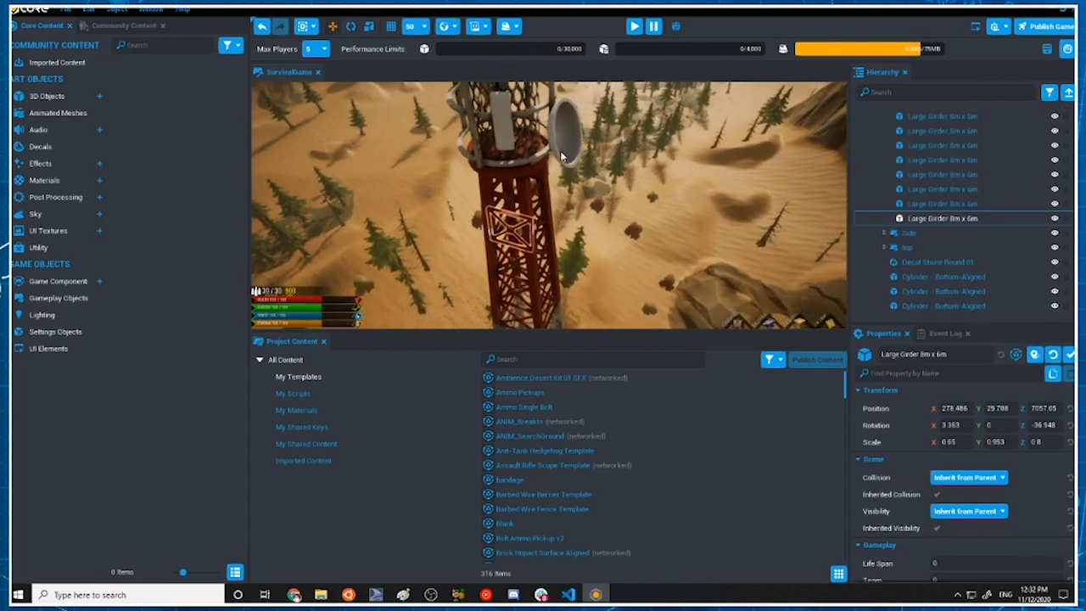
right_drag(528, 213, 526, 214)
scroll(557, 227, down, 2)
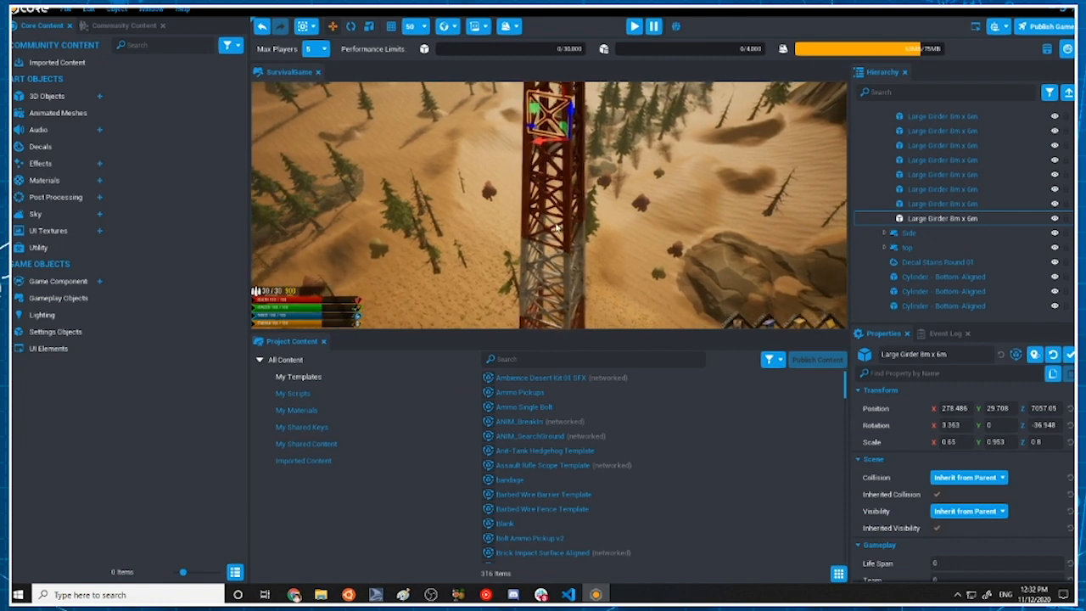
scroll(976, 187, up, 3)
click(885, 235)
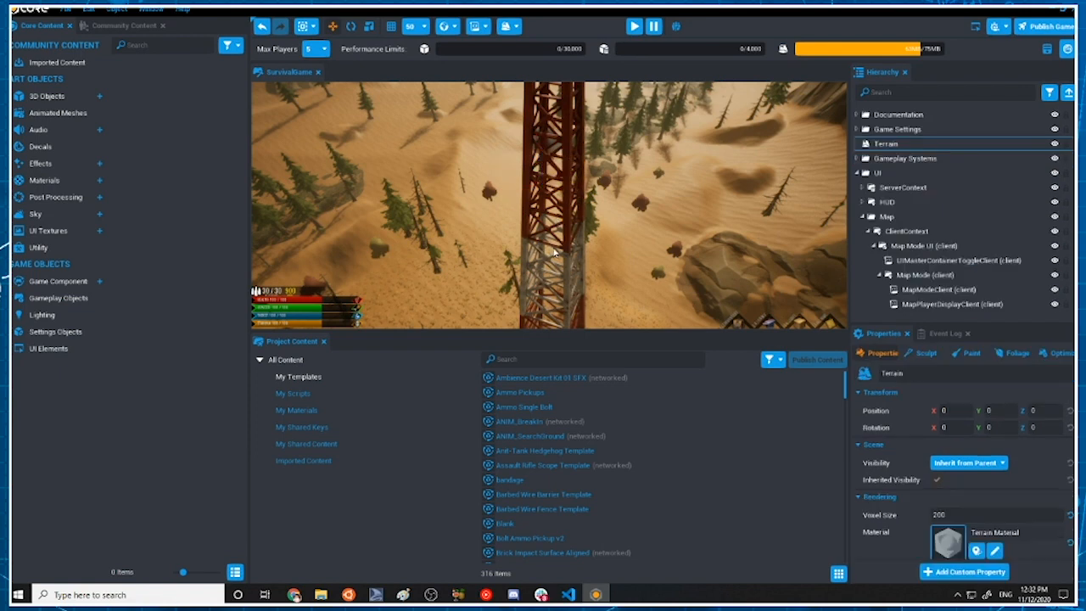
Select the parent radio antenna group under Electrical poles and Antenna, examine its lattice up close and pick its MergedModel
click(913, 219)
scroll(933, 173, down, 1)
scroll(887, 301, up, 3)
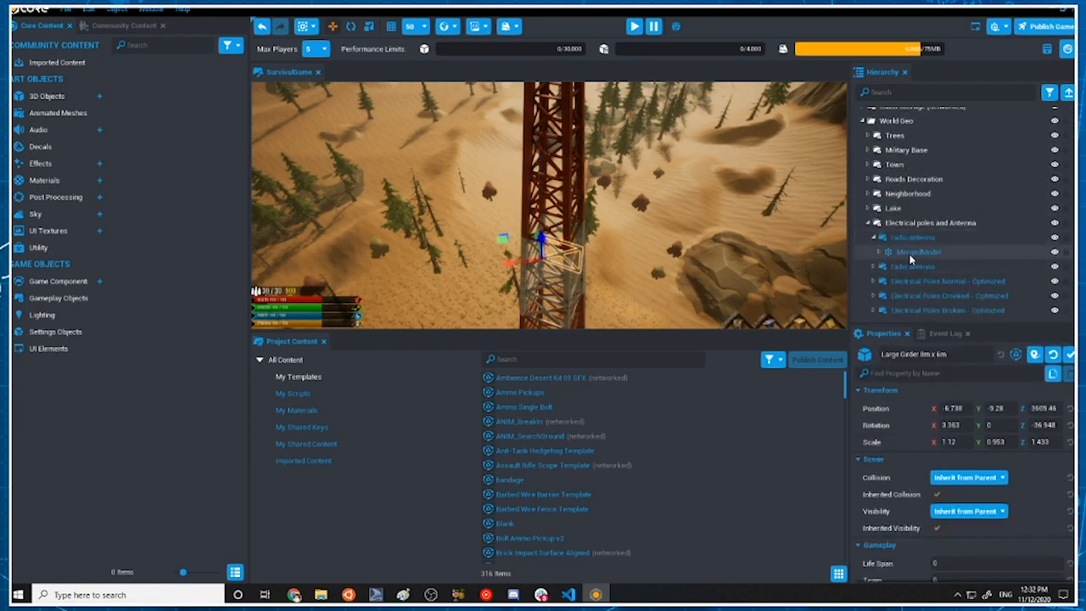
click(896, 241)
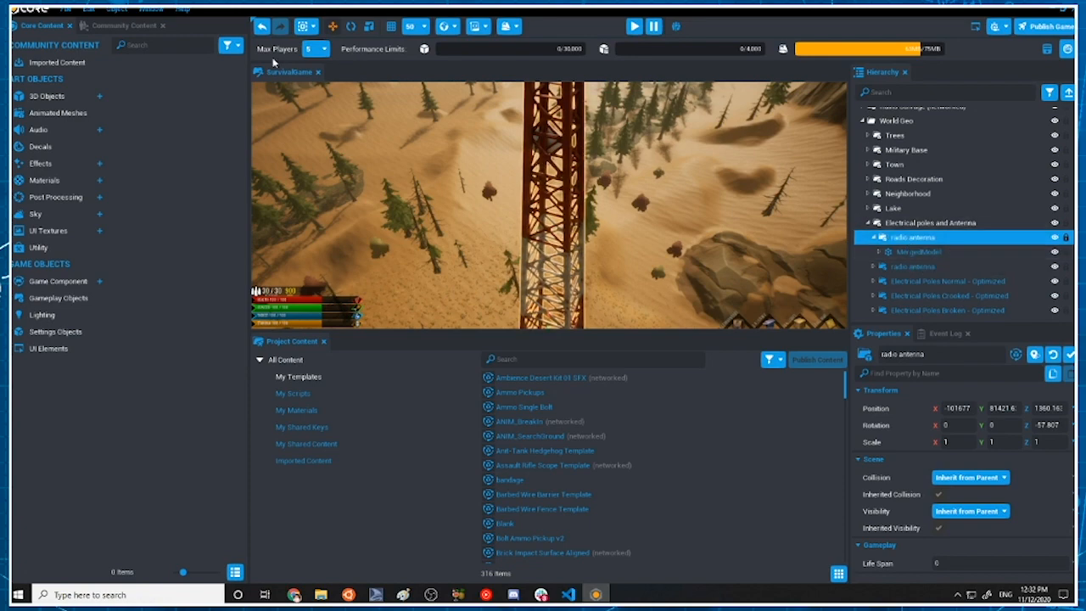
right_drag(560, 122, 677, 211)
right_drag(735, 227, 897, 225)
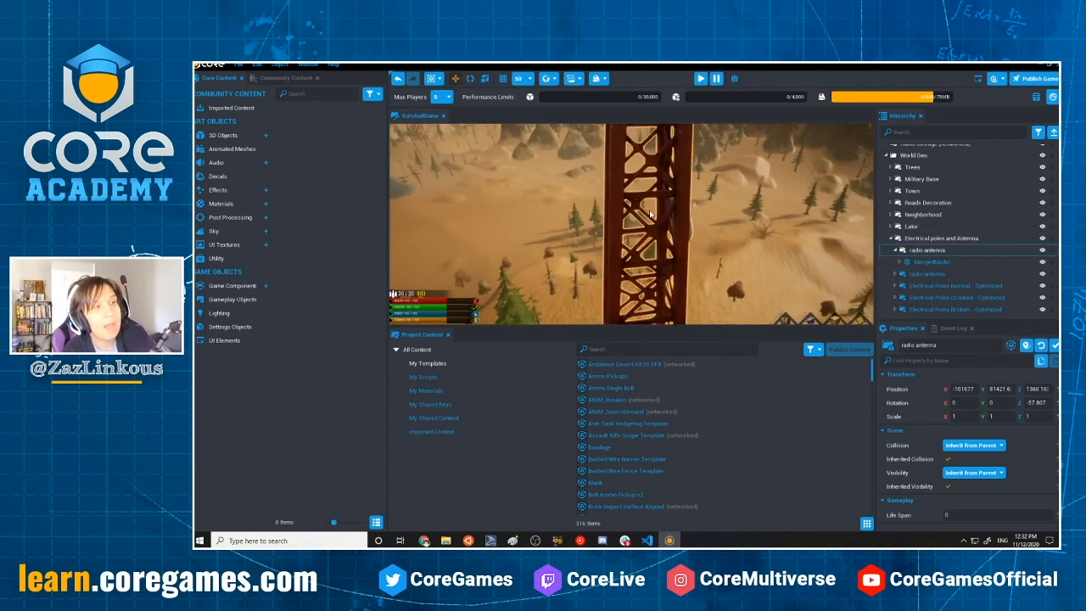
right_drag(668, 173, 684, 302)
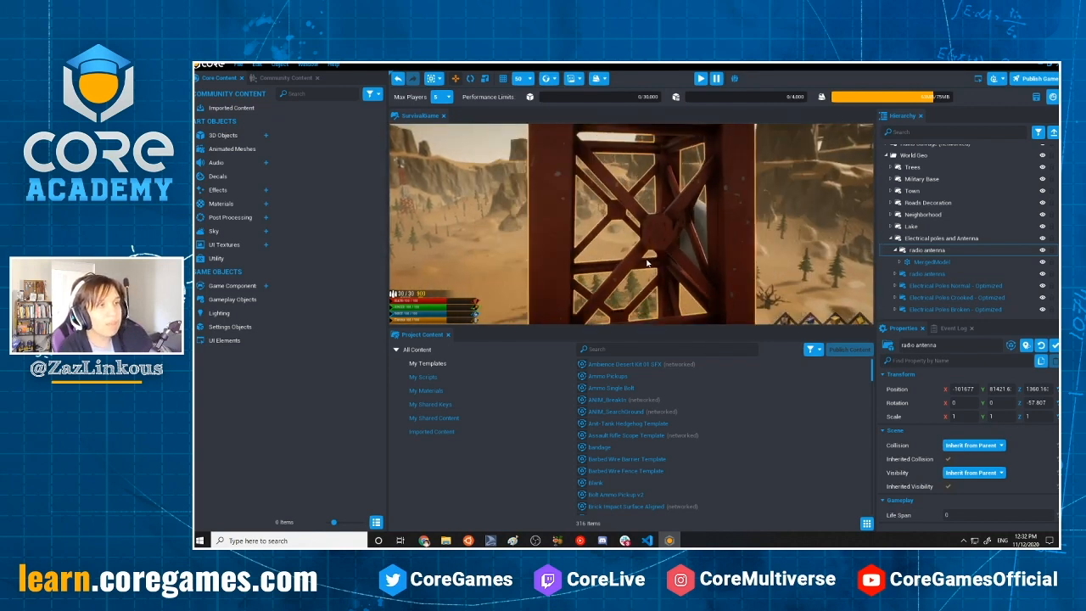
click(933, 262)
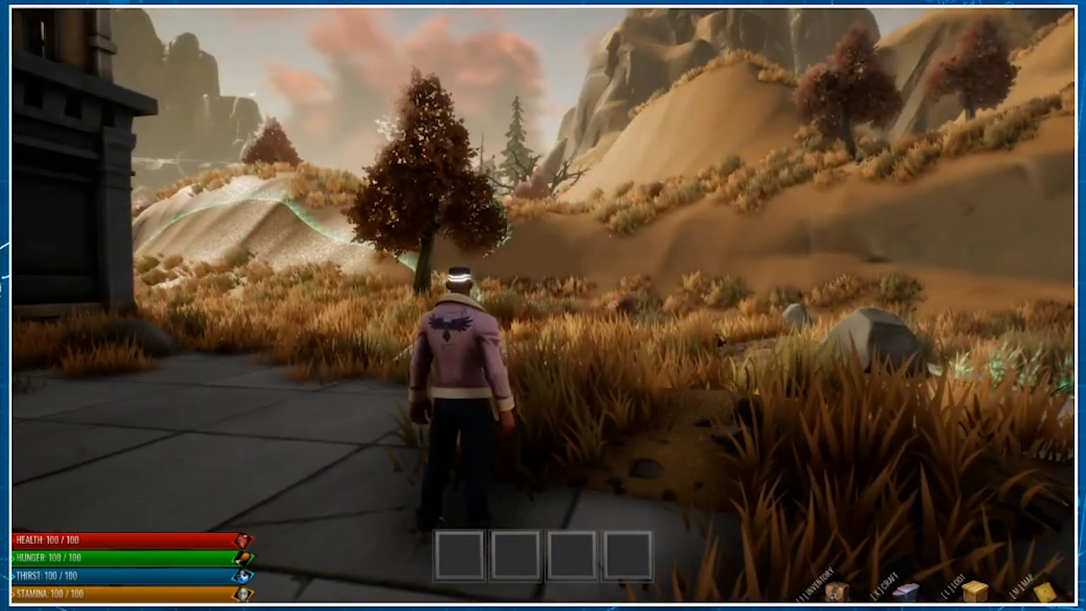
Show the inventory and crafting windows in the game preview, browse the crafting recipes and close the crafting window
key(i)
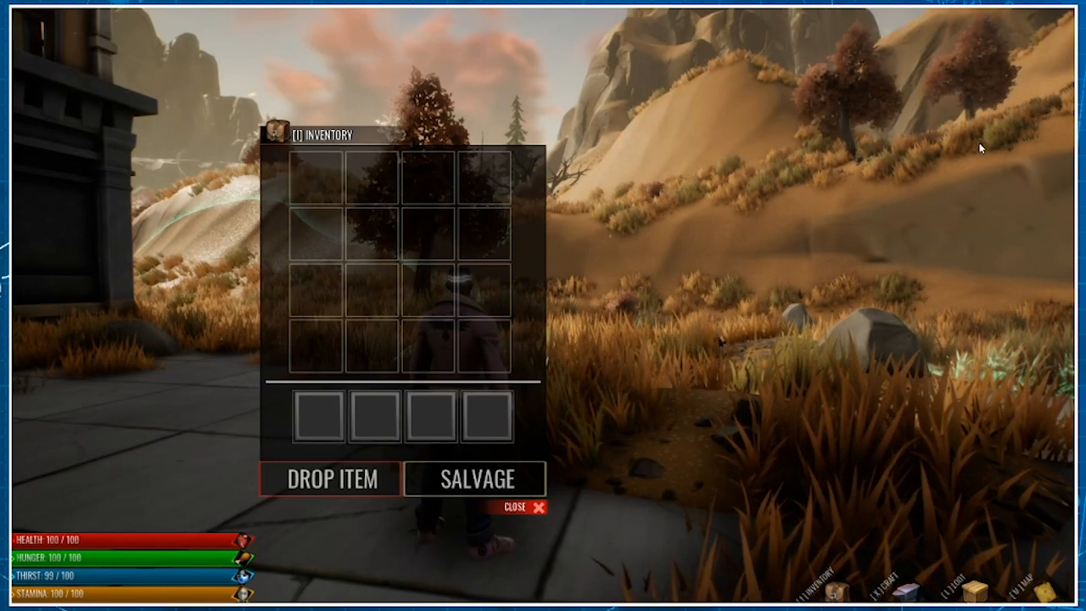
key(x)
scroll(780, 209, down, 4)
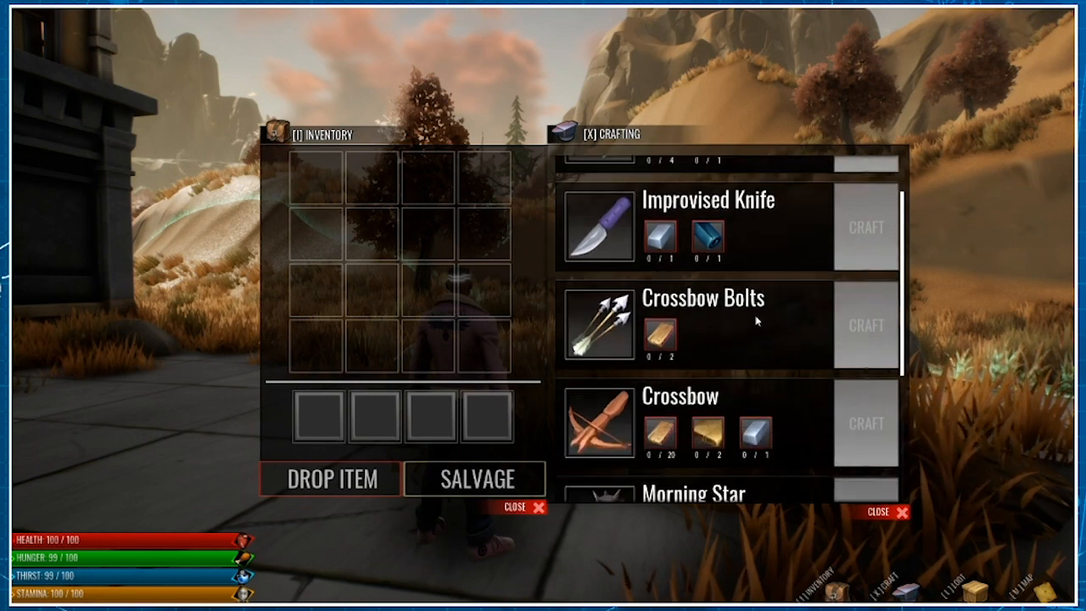
scroll(759, 347, up, 4)
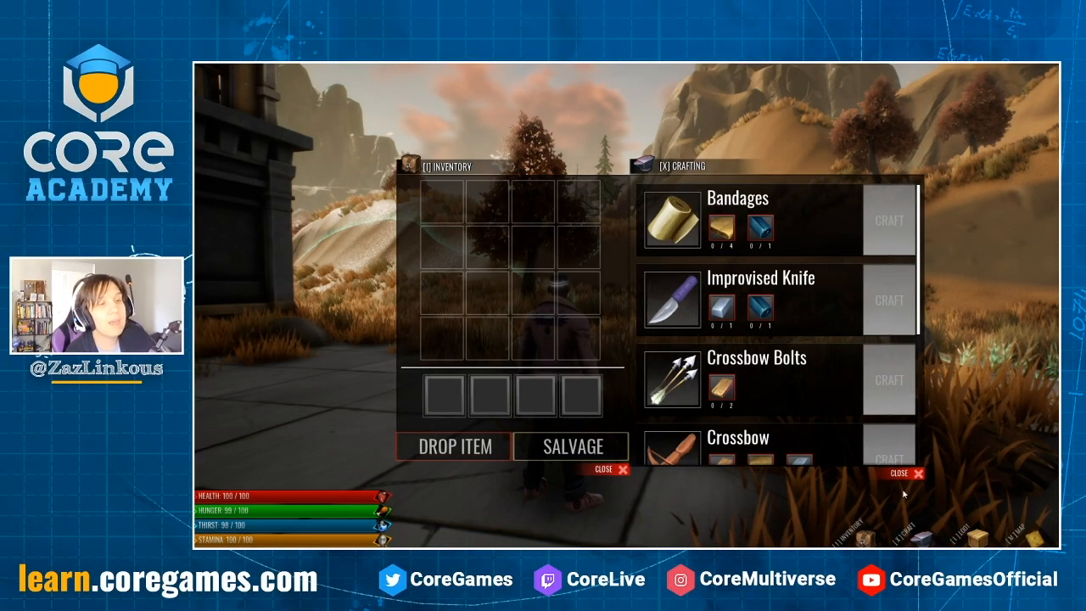
click(918, 474)
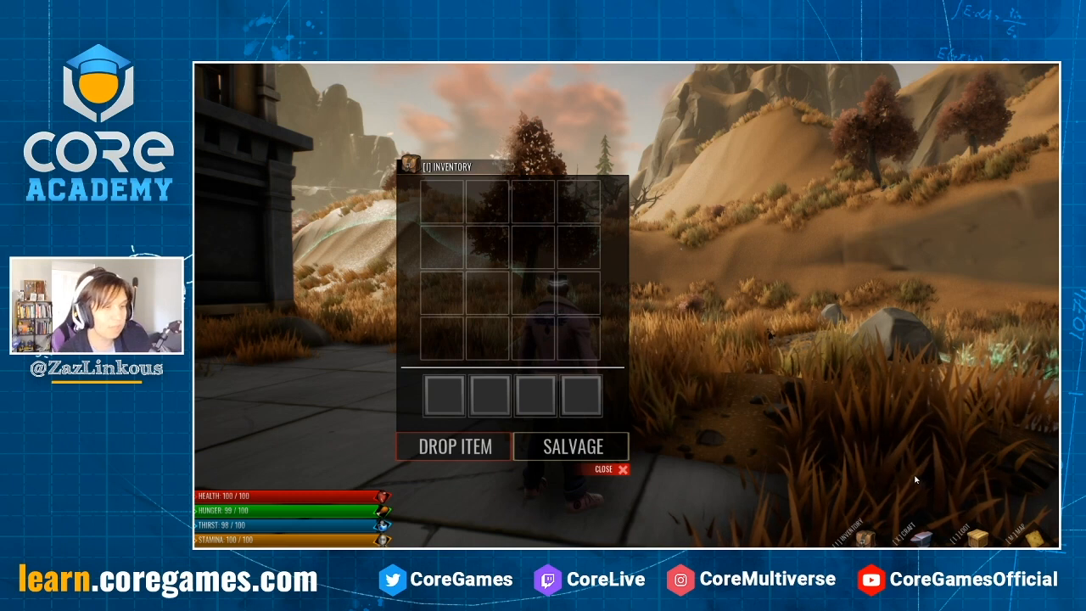
View the Survival Framework map in the preview, then dismiss the map and the inventory window
key(l)
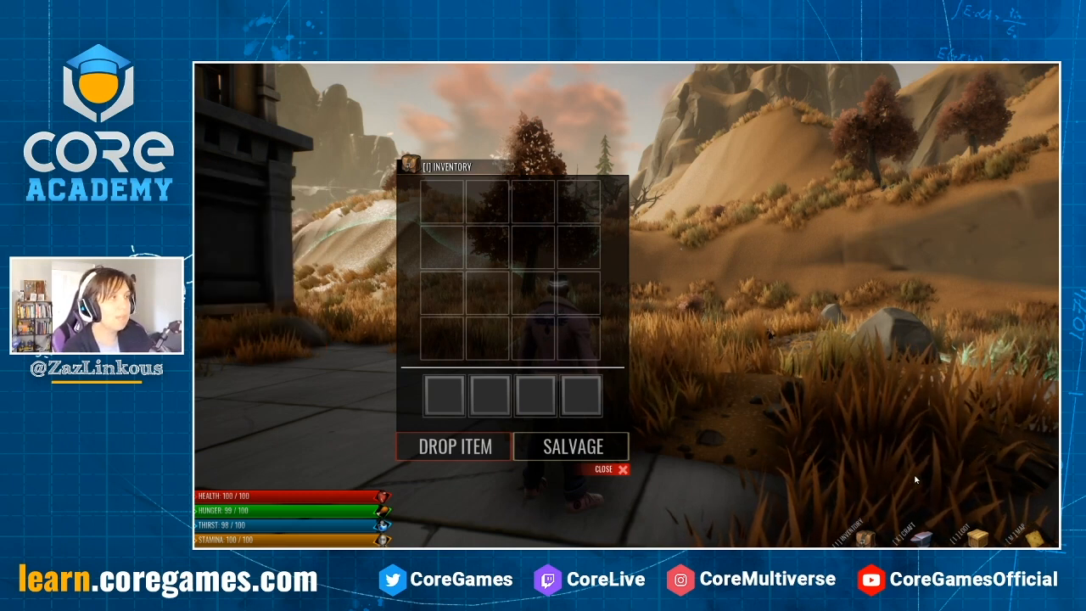
click(307, 347)
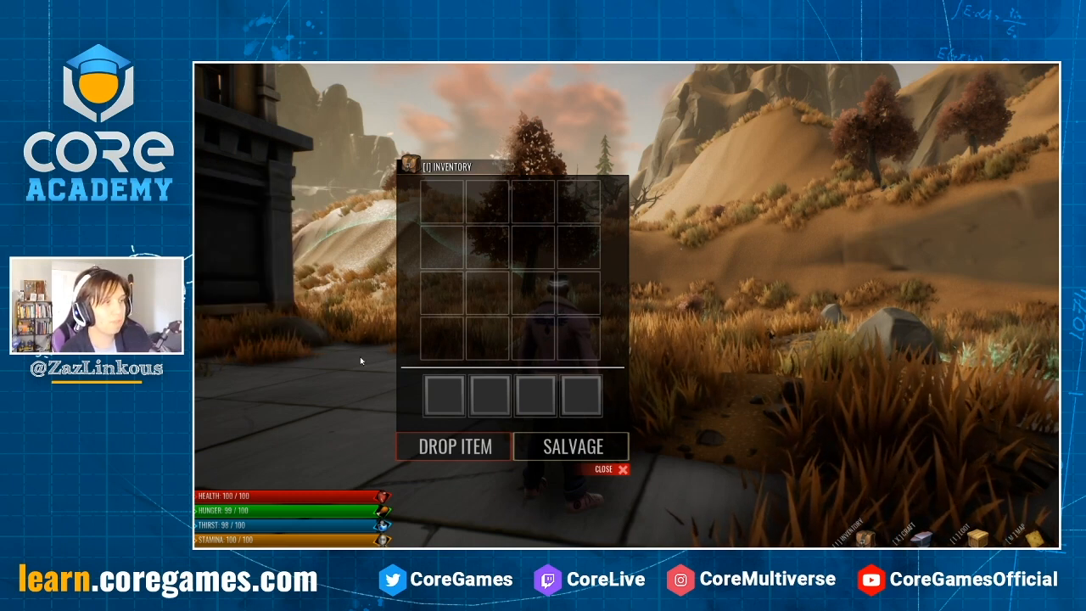
key(m)
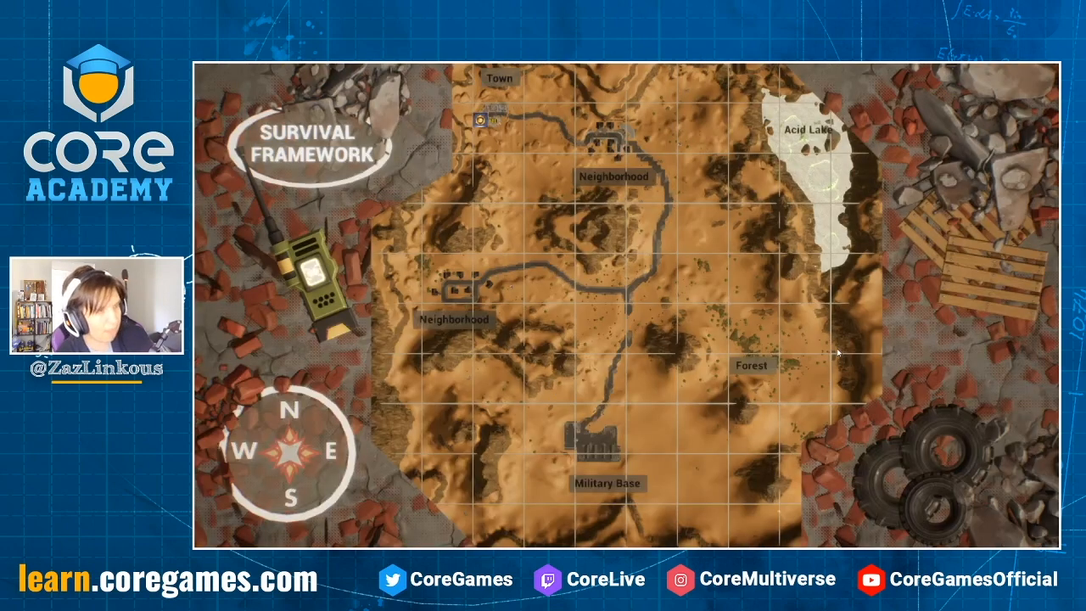
key(m)
key(m)
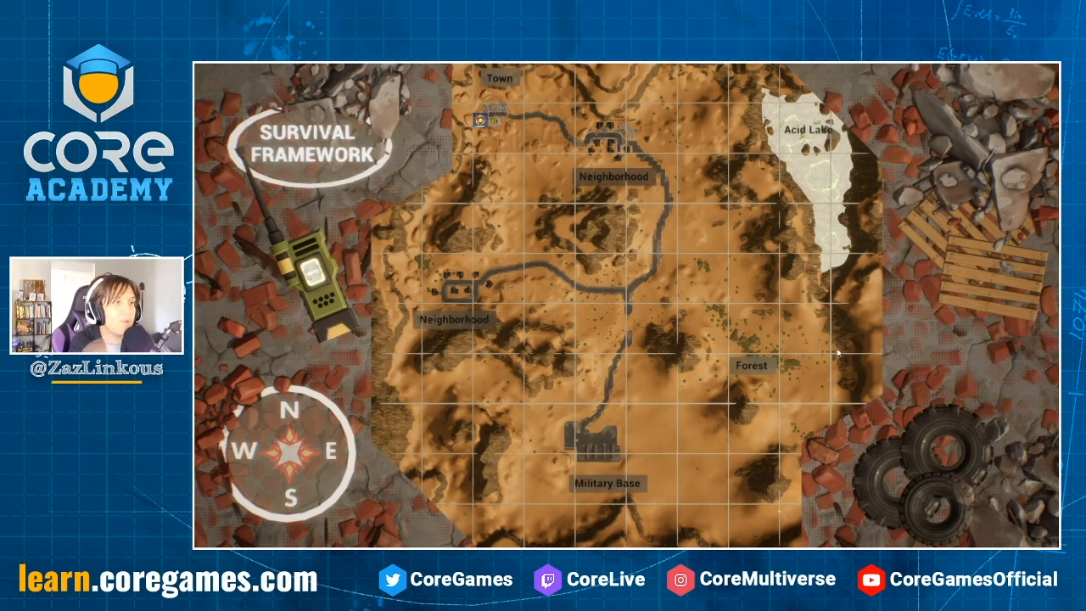
key(i)
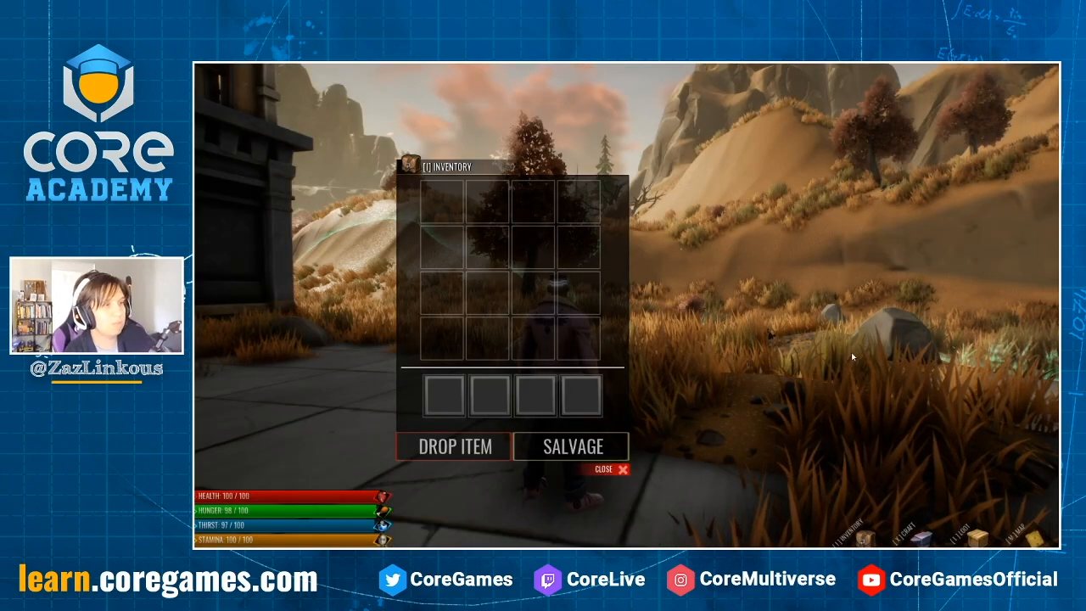
click(608, 469)
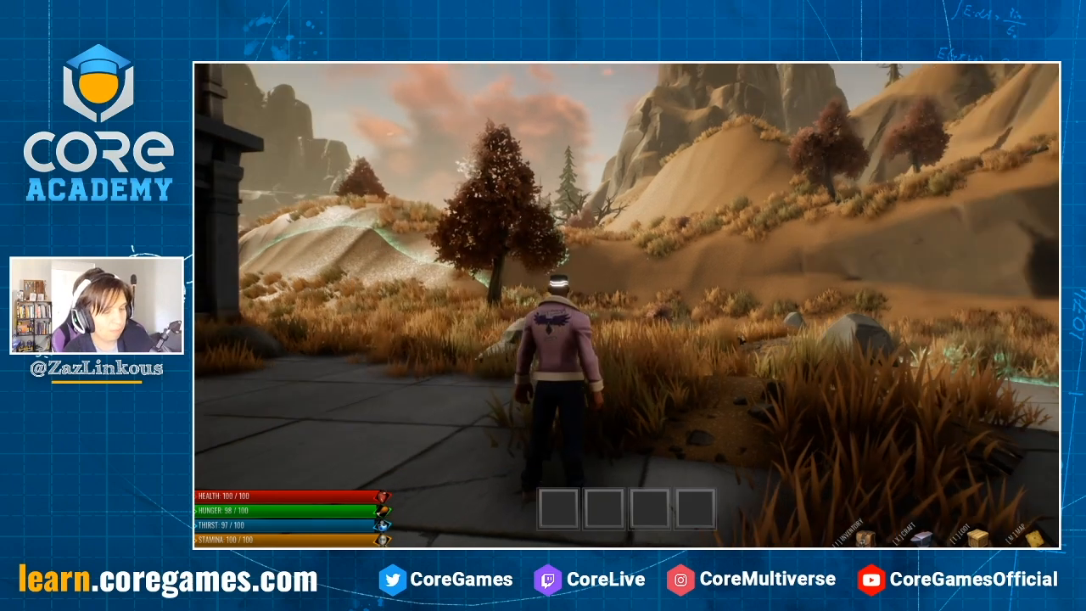
Leave the full-screen preview and stop the game to return to editing SurvivalGame
key(F11)
click(650, 315)
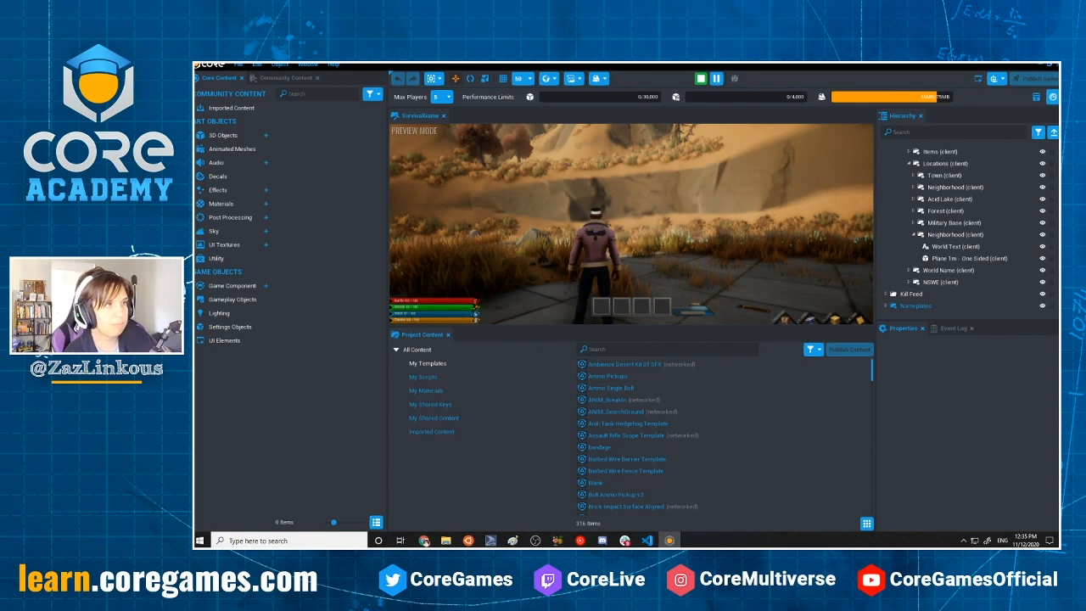
key(Escape)
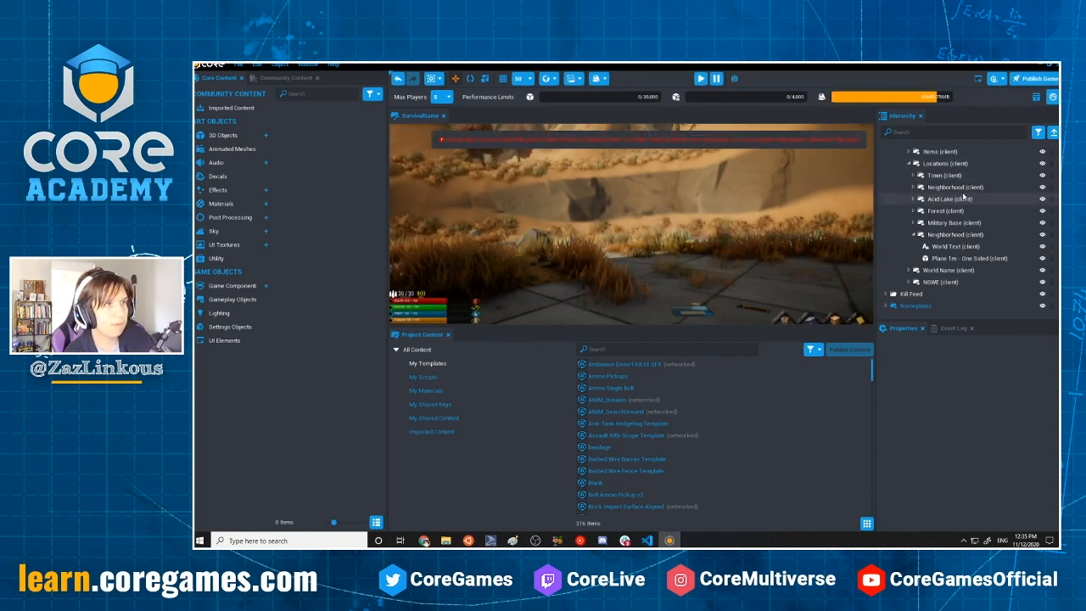
Look past the Map and Kill Feed groups in the hierarchy and expand the Level Design folder to view its contents
scroll(965, 216, up, 2)
scroll(965, 216, up, 6)
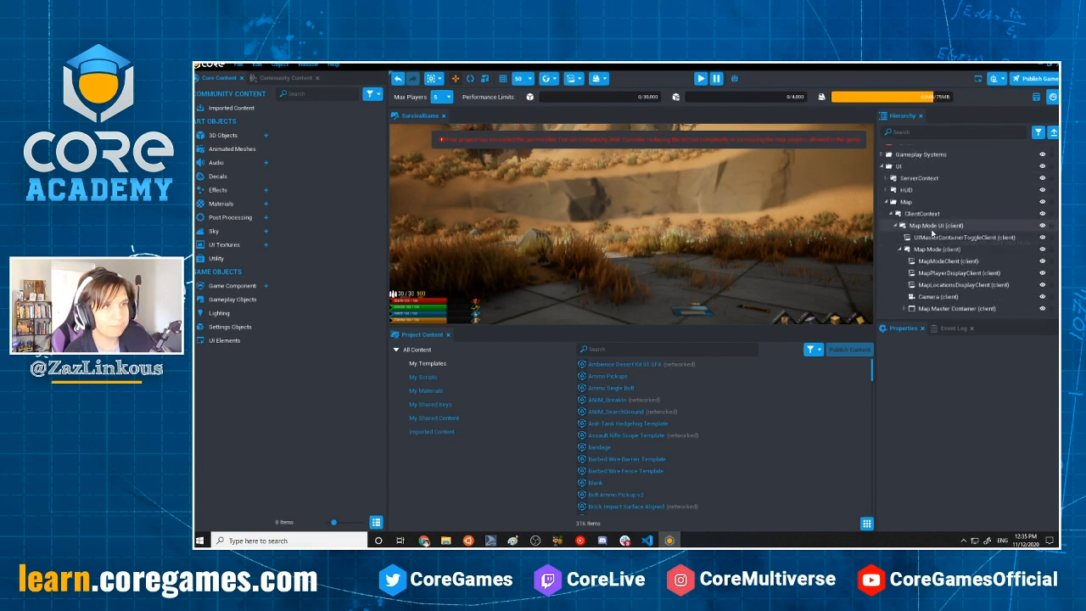
scroll(891, 250, down, 8)
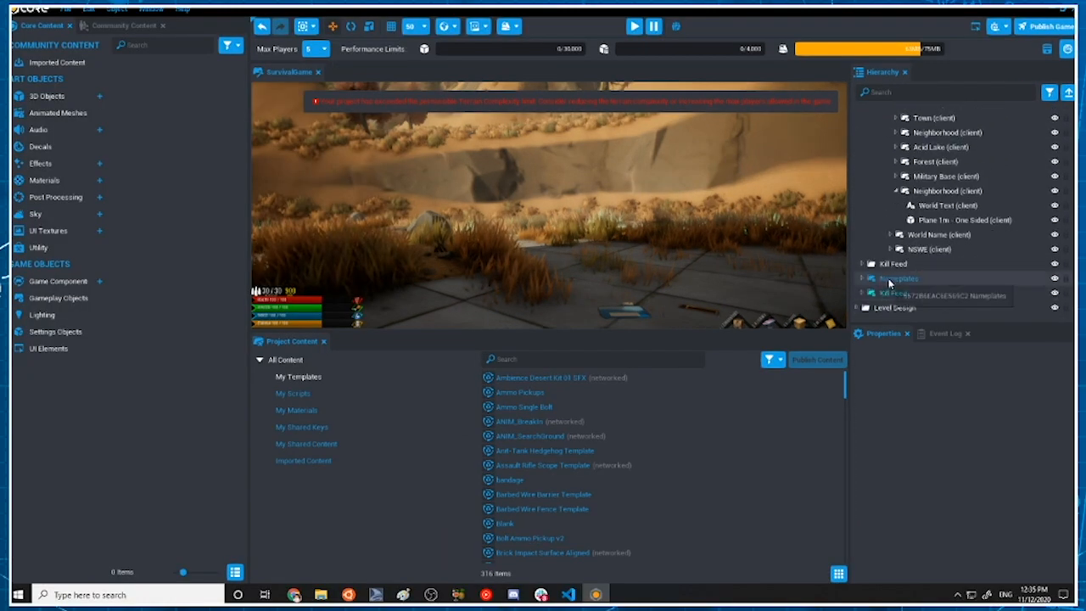
click(874, 293)
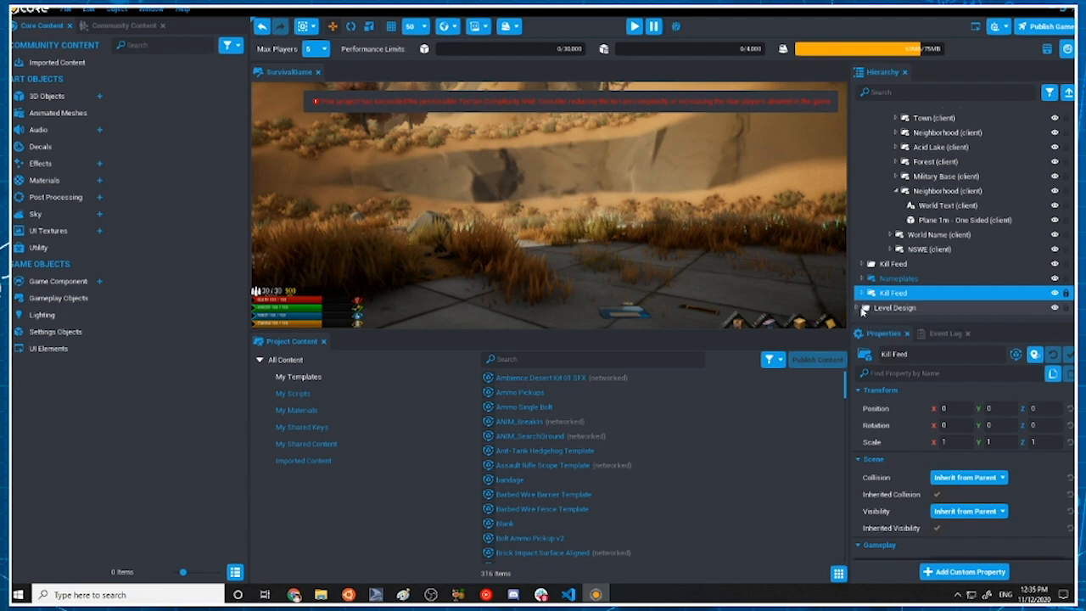
click(868, 308)
click(861, 308)
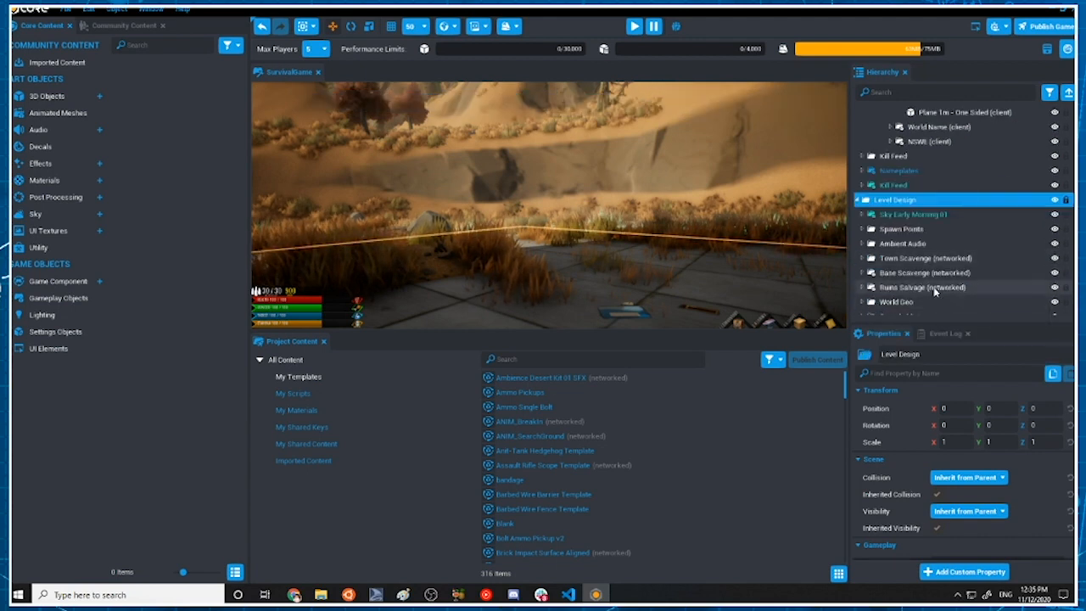
scroll(934, 290, down, 2)
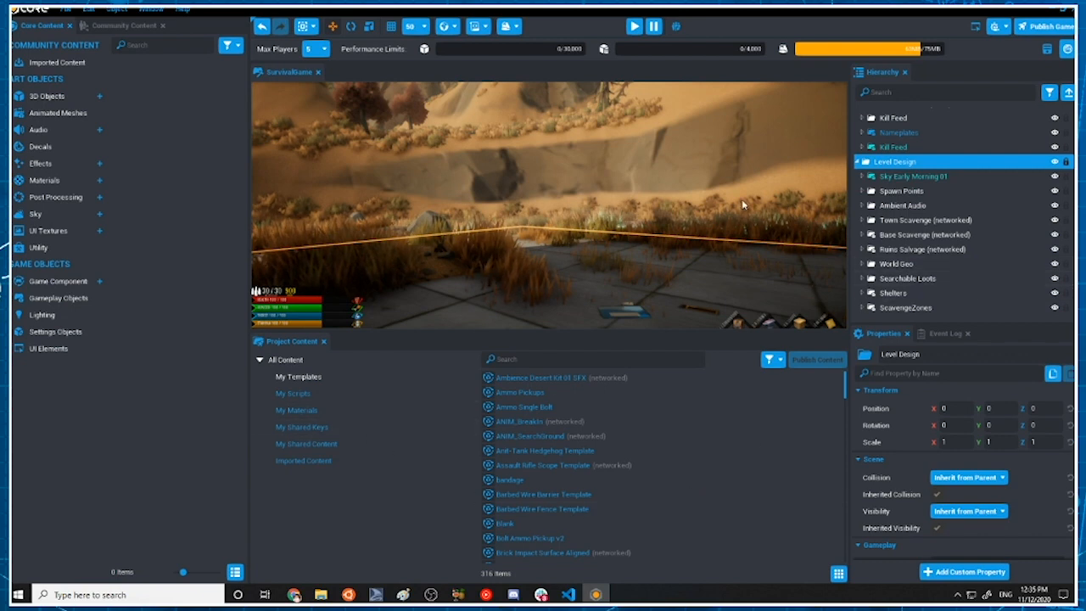
Expand the World Geo folder, focus the view on its Neighborhood group and fly toward it
click(863, 265)
scroll(926, 271, down, 5)
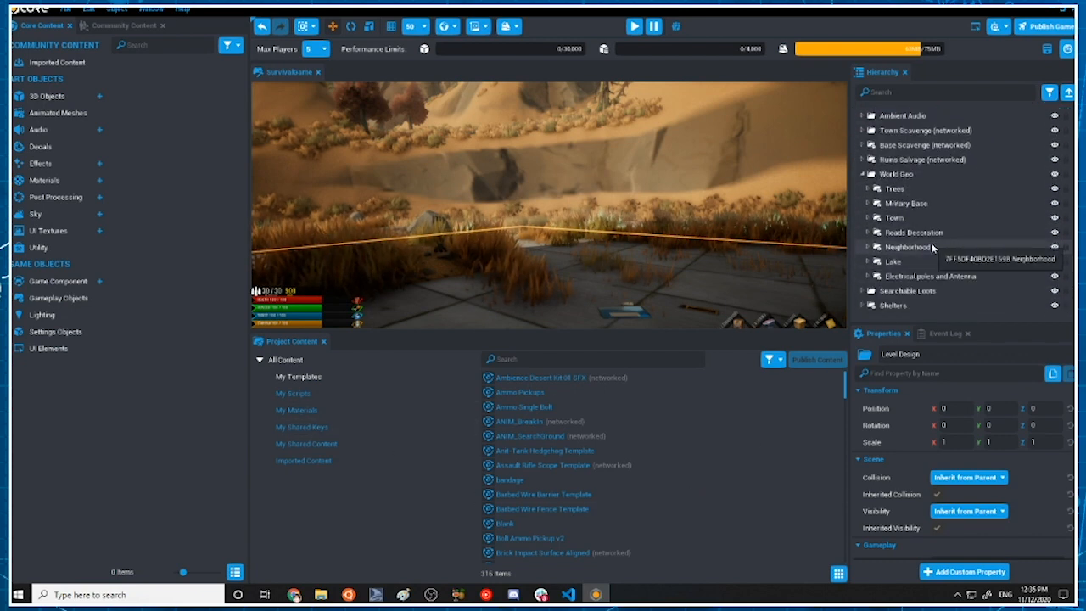
click(933, 247)
key(f)
right_drag(619, 240, 789, 168)
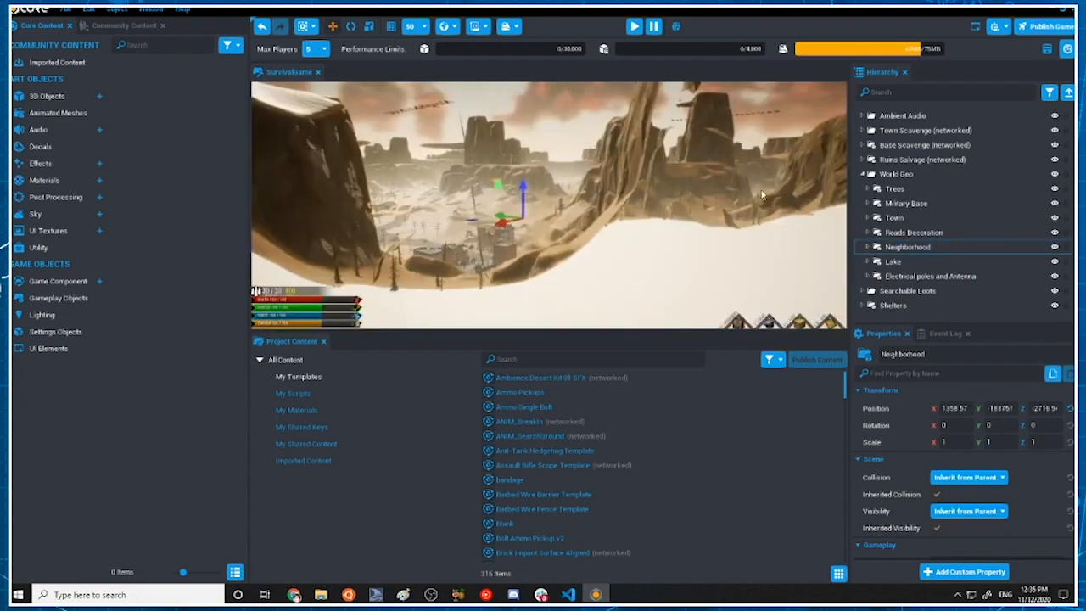
right_drag(611, 209, 589, 212)
key(w)
Expand the Neighborhood group, focus on its first Small House - R and look up at the Neighborhood map label above
click(868, 247)
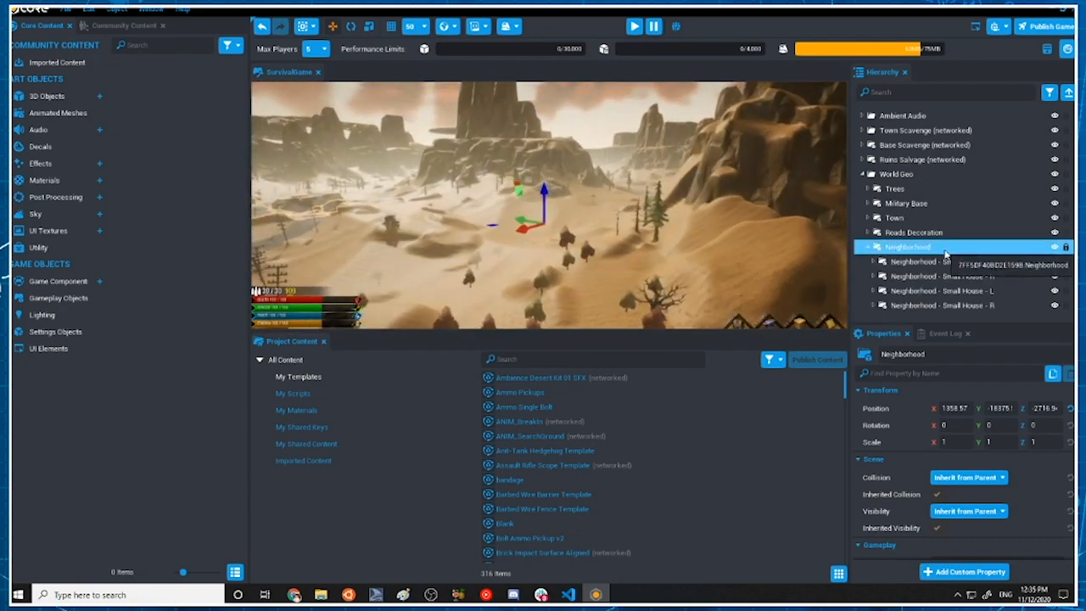
scroll(974, 218, down, 1)
double_click(972, 210)
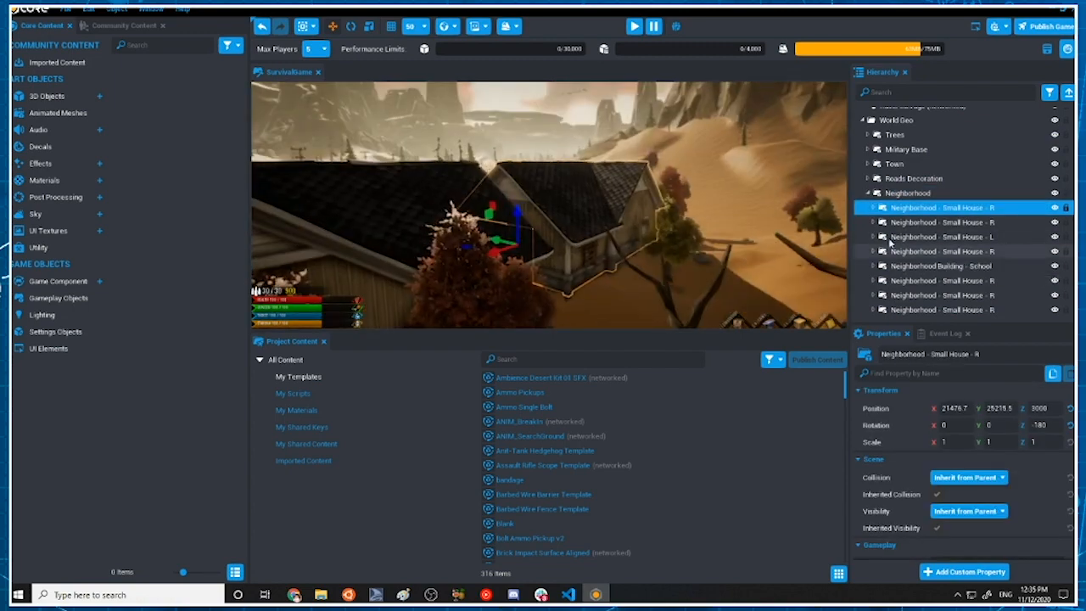
right_drag(735, 258, 892, 224)
right_drag(376, 204, 544, 104)
click(516, 137)
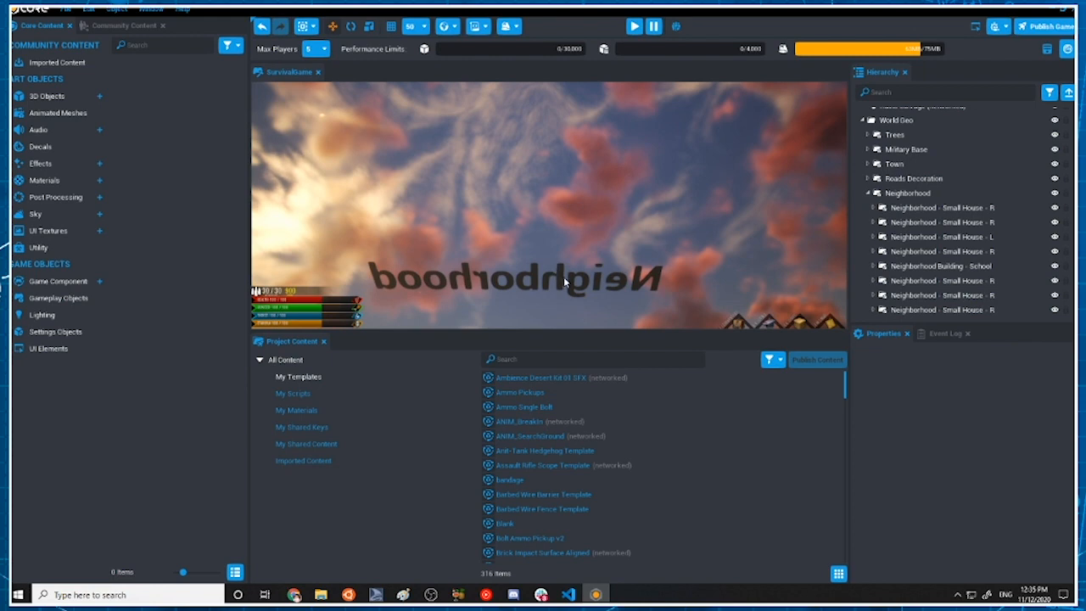
right_drag(566, 280, 563, 325)
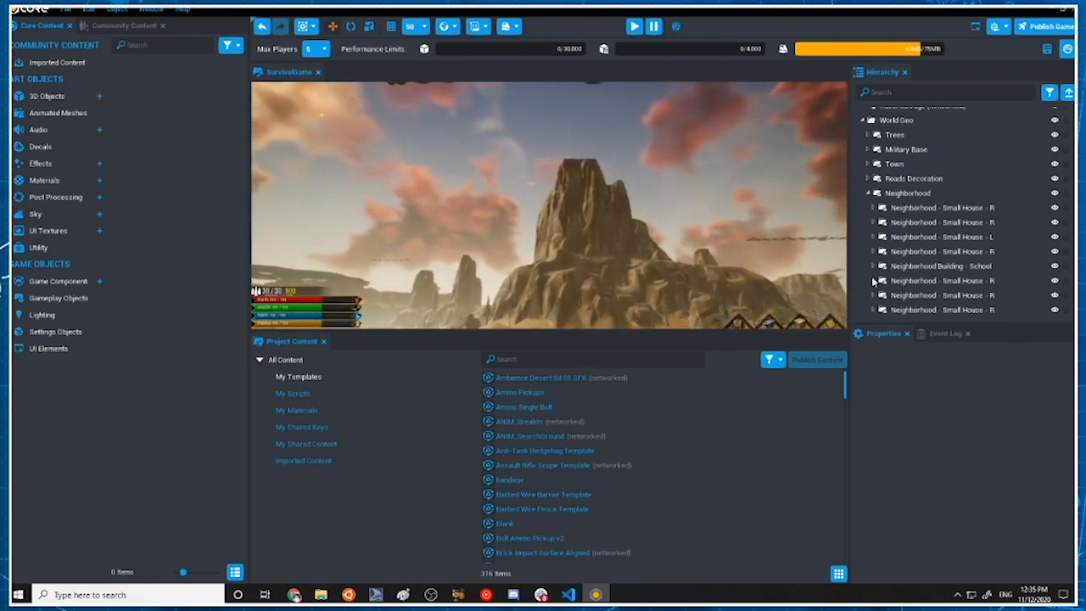
Collapse the Neighborhood geometry group and try to select the floating Neighborhood map label in the viewport
click(874, 194)
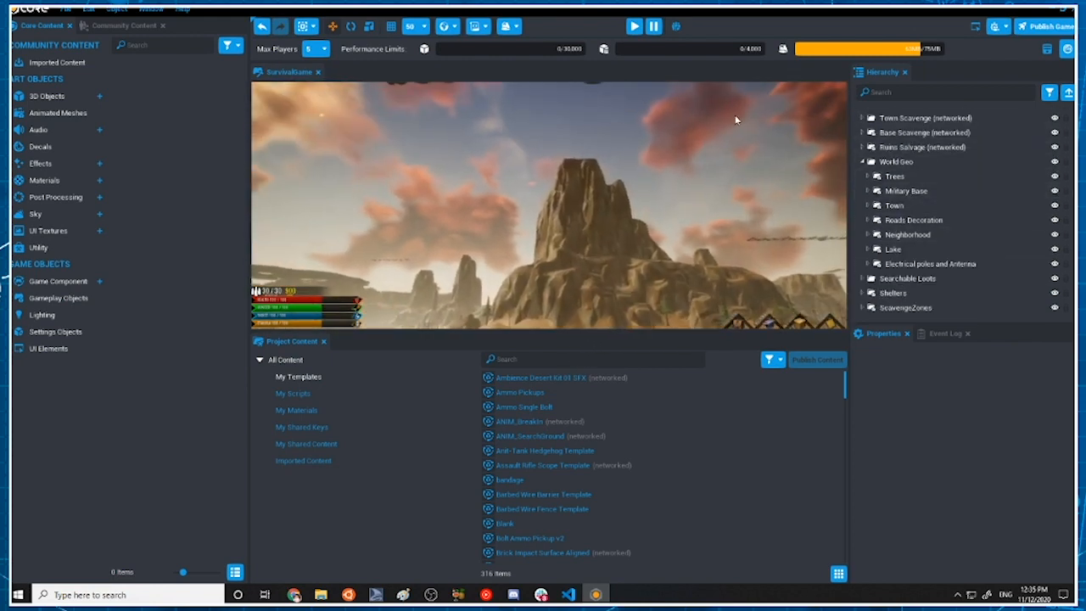
right_drag(735, 114, 750, 42)
right_drag(813, 90, 669, 242)
click(644, 236)
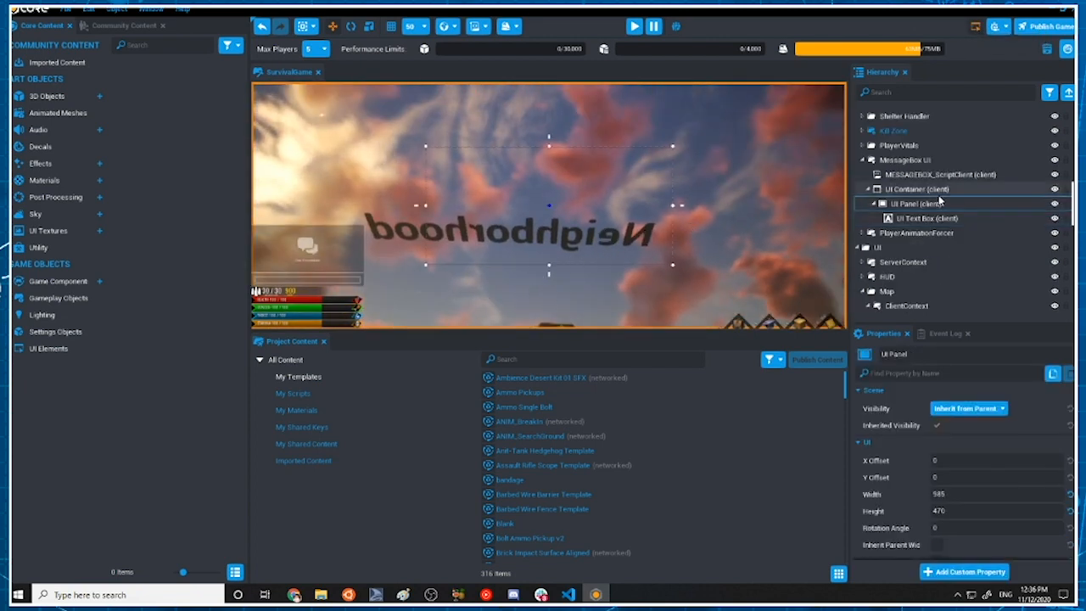
right_drag(762, 128, 805, 206)
click(489, 96)
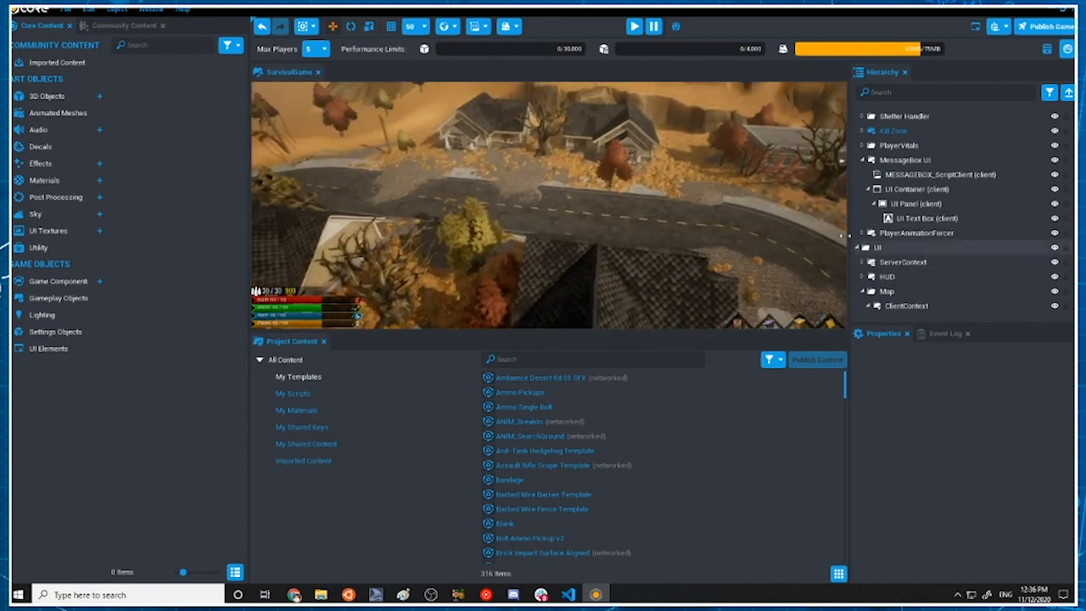
Expand the first Neighborhood group under the map's Locations in Map Post Processing and select its World Text
scroll(926, 279, down, 3)
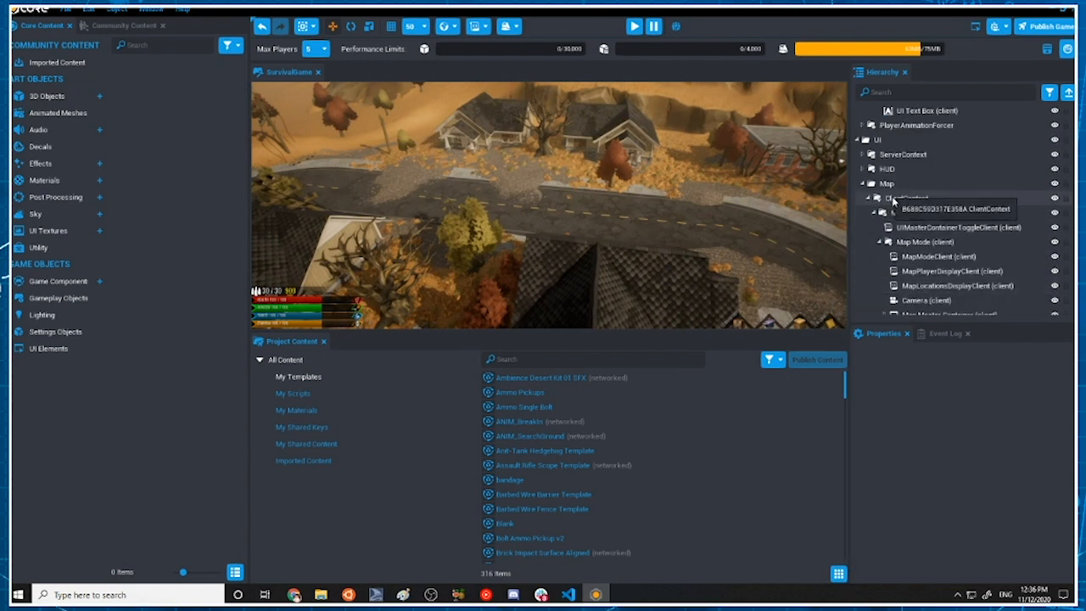
scroll(925, 233, down, 5)
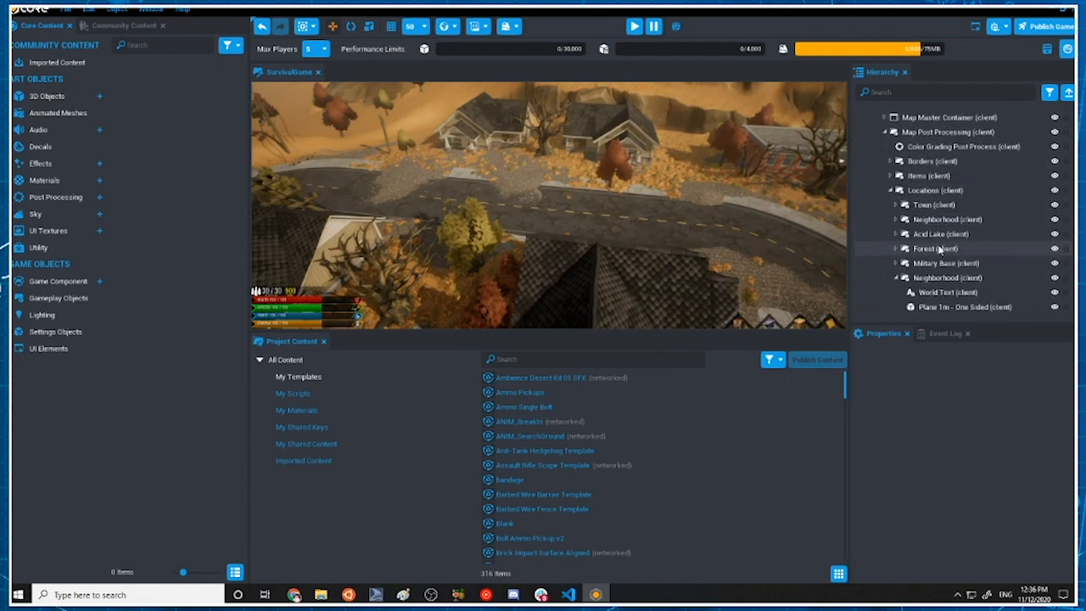
click(943, 219)
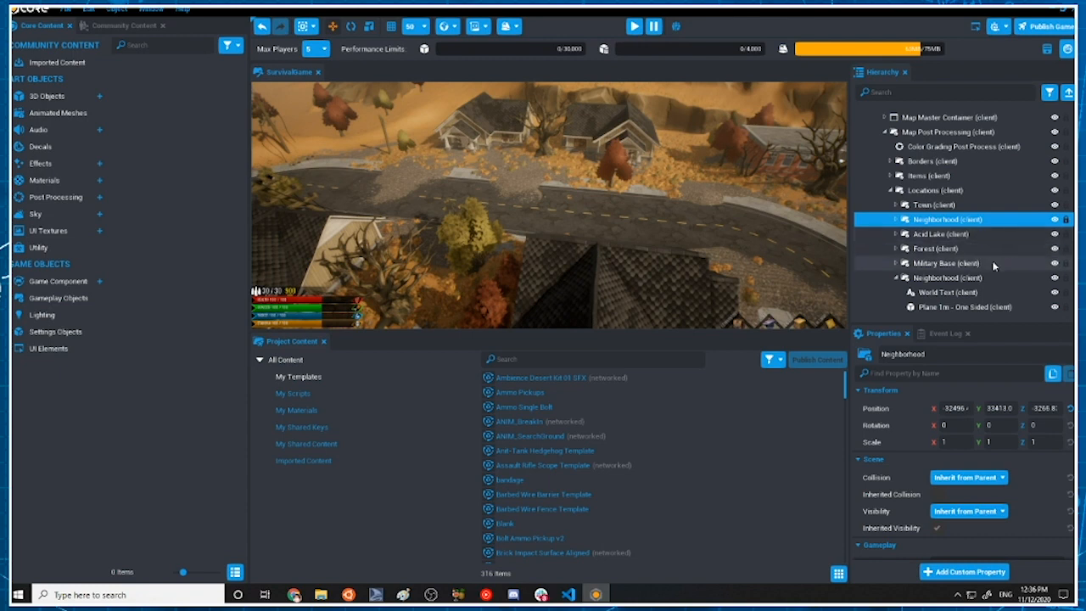
scroll(992, 300, up, 1)
scroll(992, 301, down, 3)
click(896, 173)
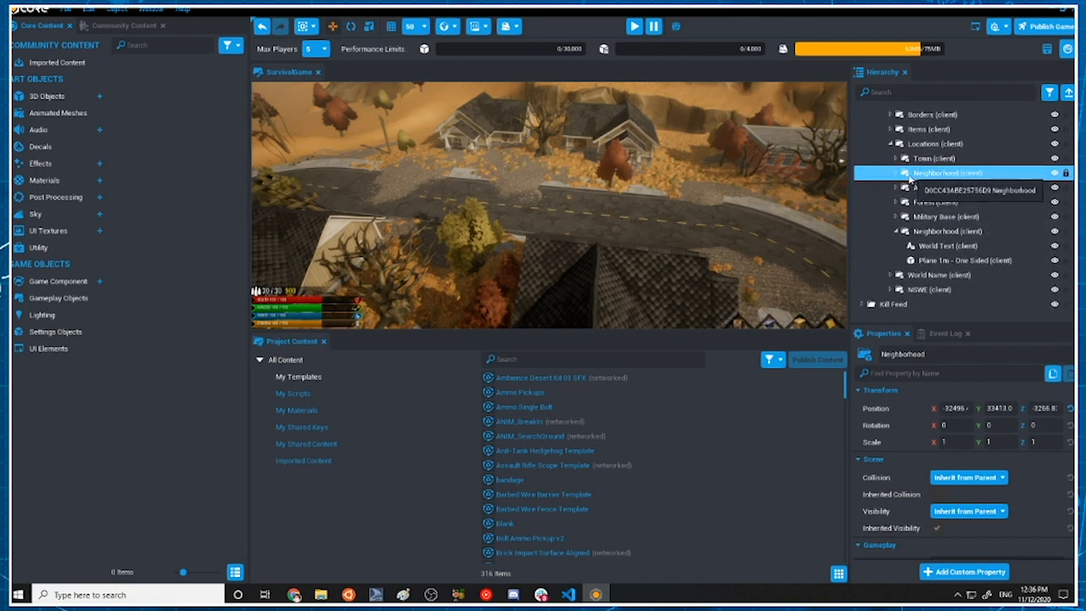
click(947, 188)
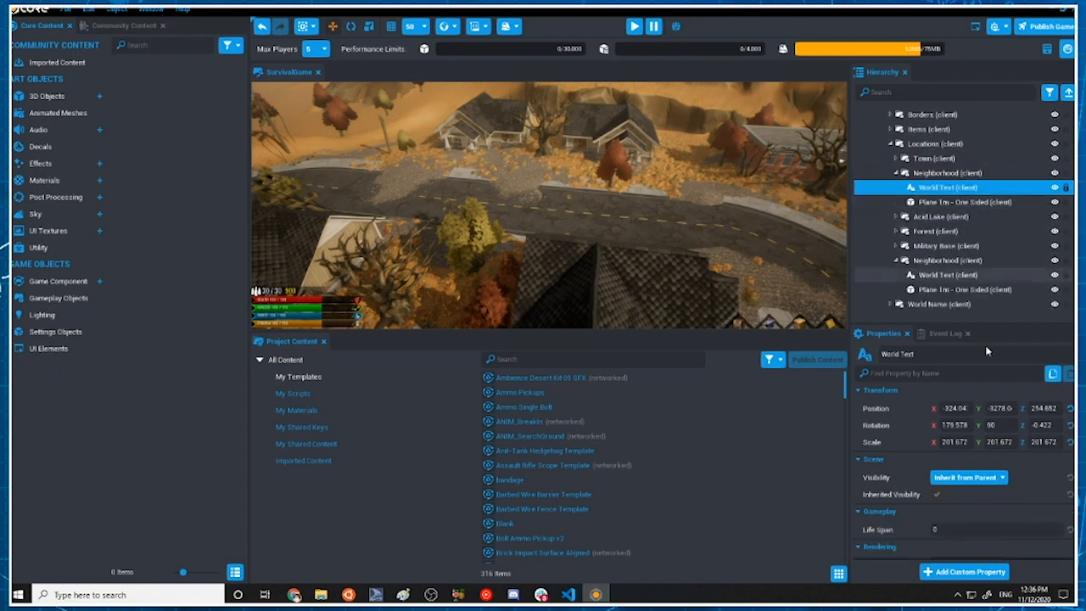
Change the displayed text of the selected World Text to Homewsville
scroll(997, 510, down, 3)
click(993, 481)
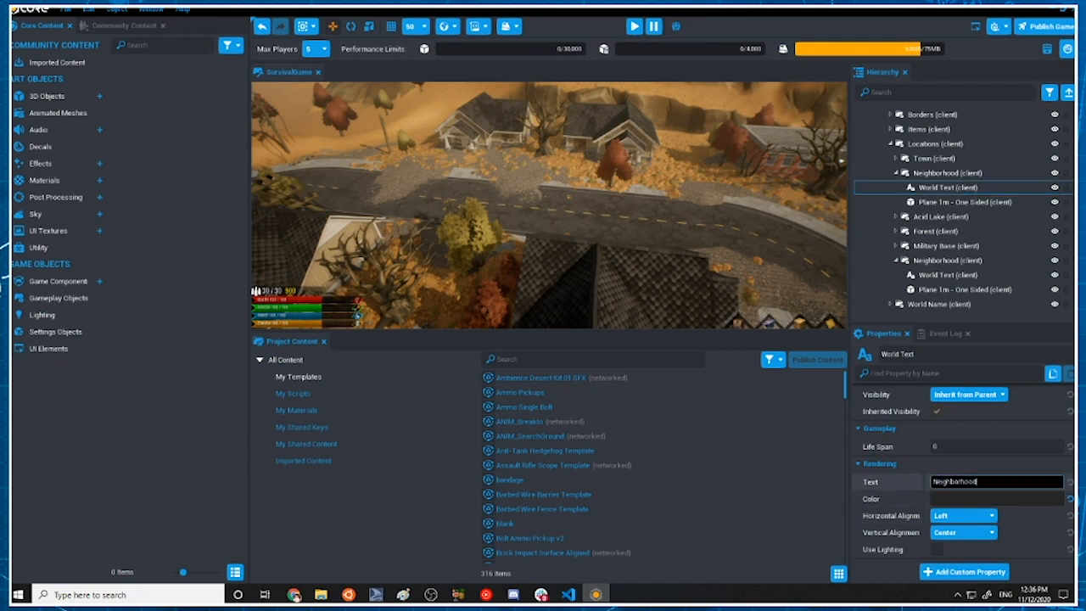
drag(992, 482, 629, 485)
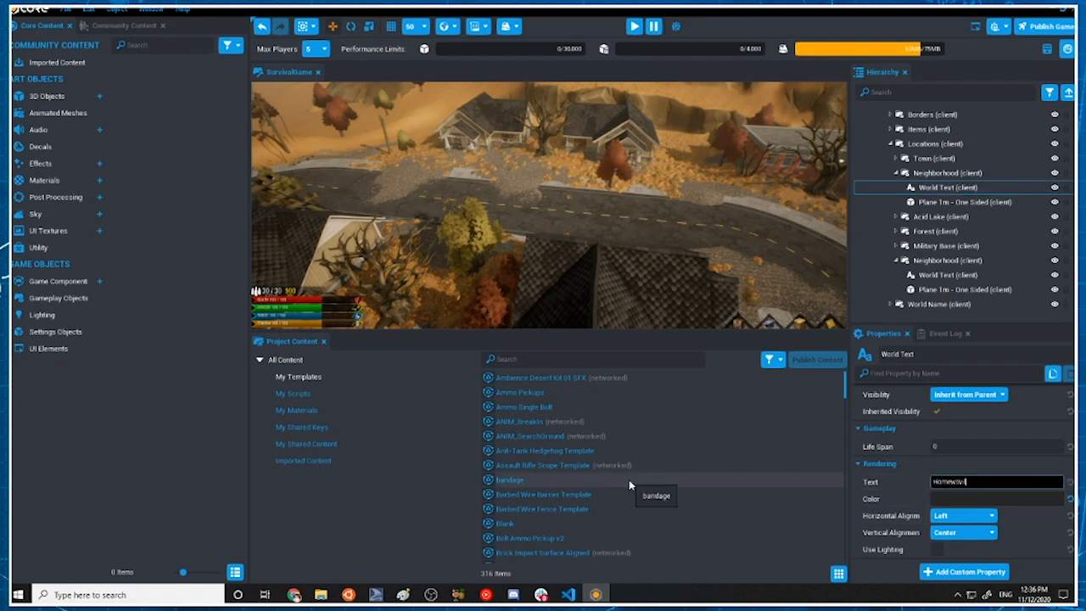
key(ctrl+a)
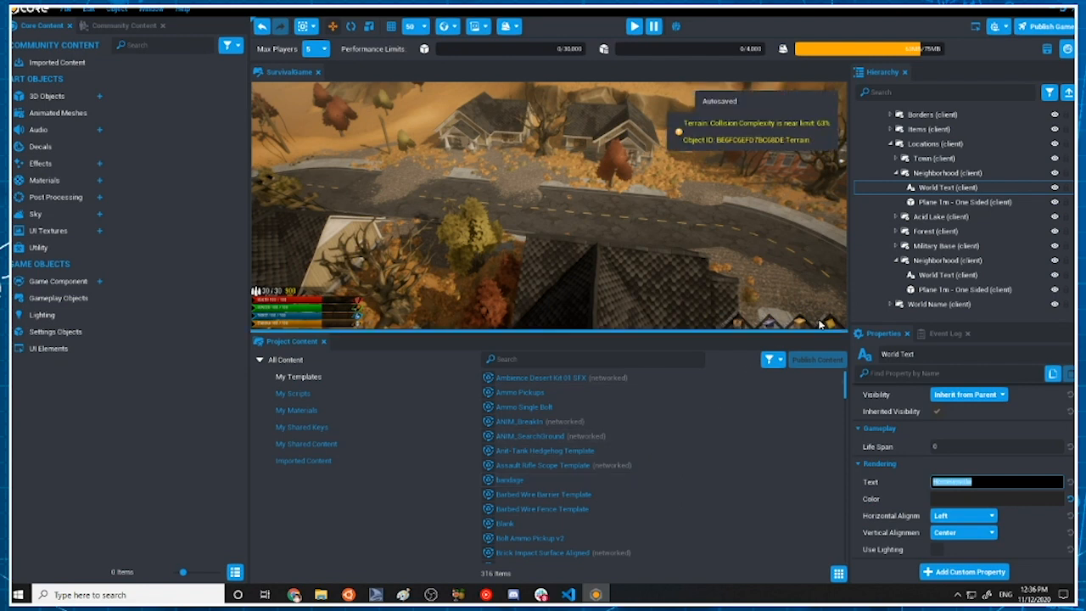
right_drag(791, 270, 793, 278)
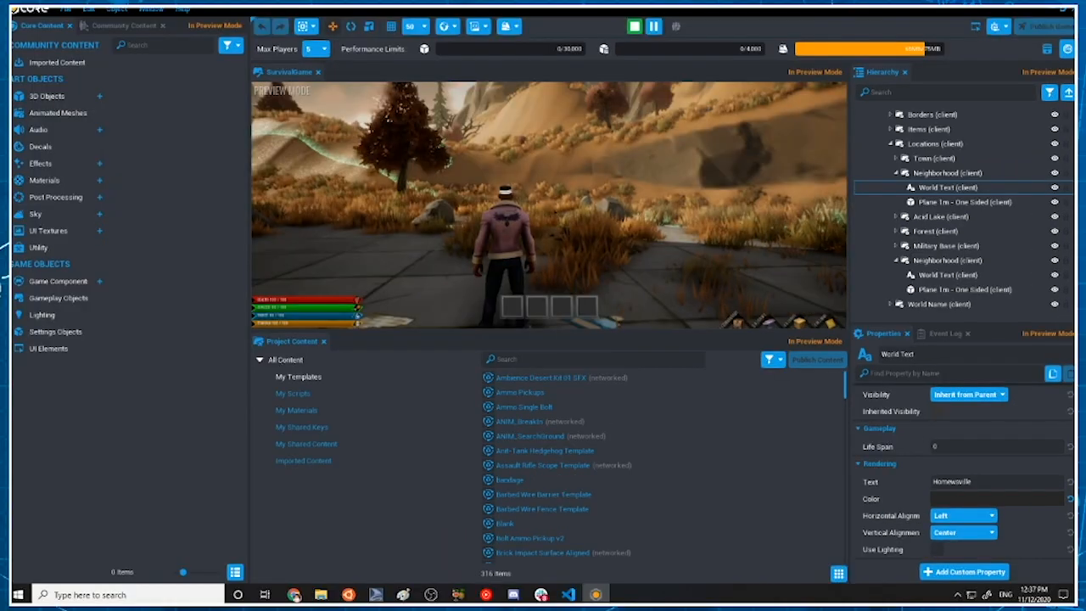
Preview the game full screen, check the renamed location on the in-game map, and return to editing
key(F11)
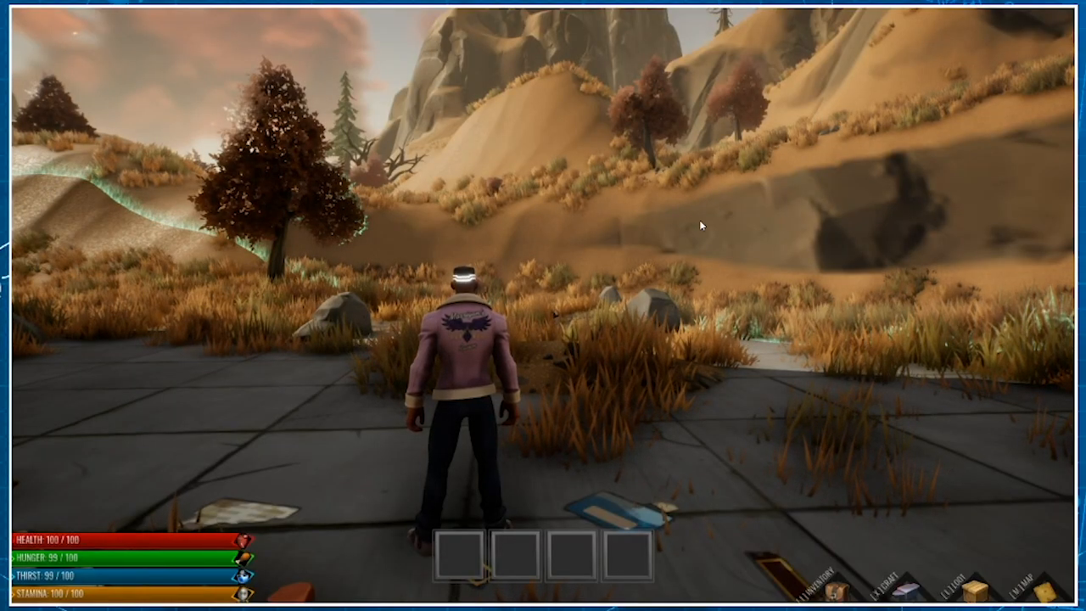
key(m)
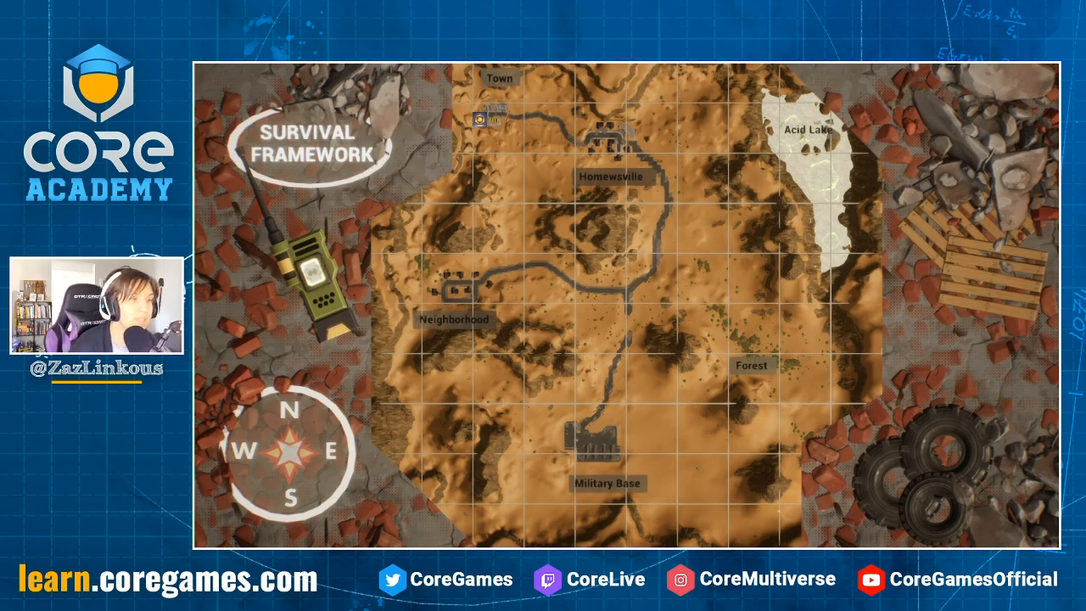
key(m)
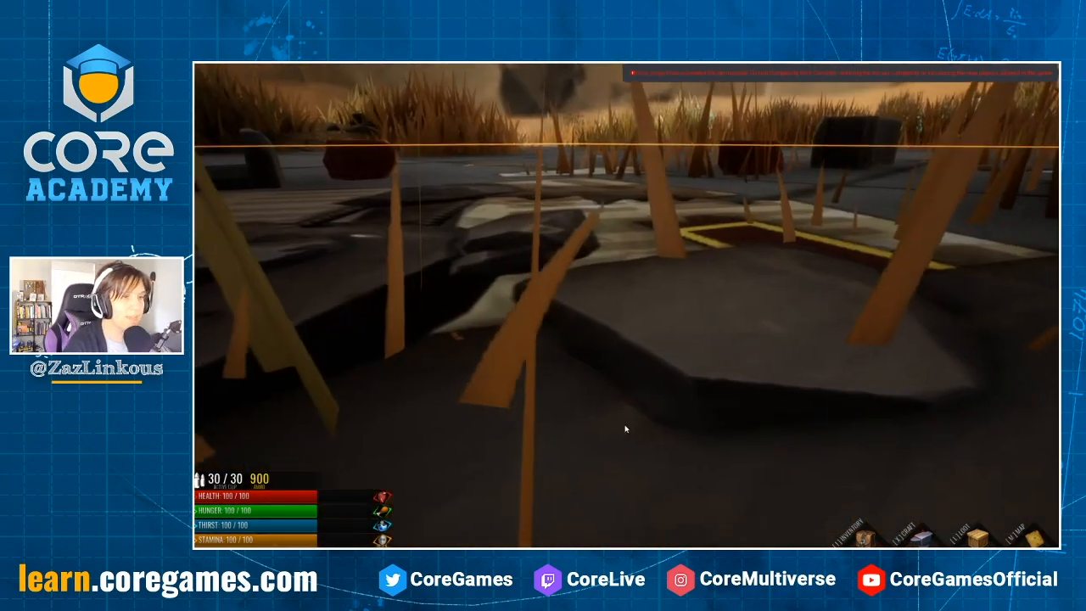
key(Escape)
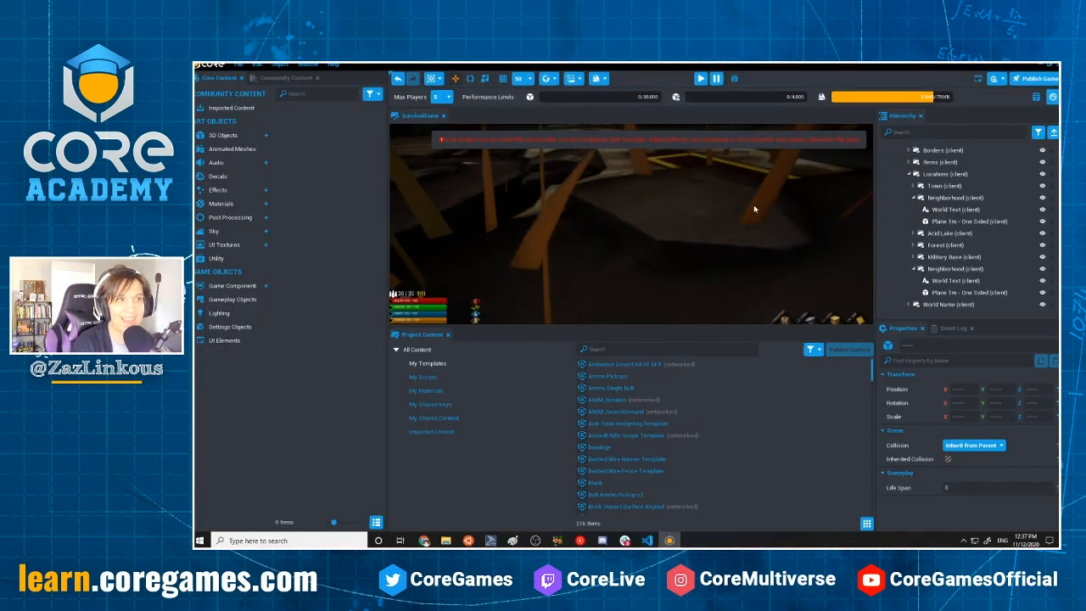
Expand the Documentation folder at the start of the hierarchy to view its README scripts
middle_drag(754, 207, 699, 417)
middle_drag(693, 244, 670, 434)
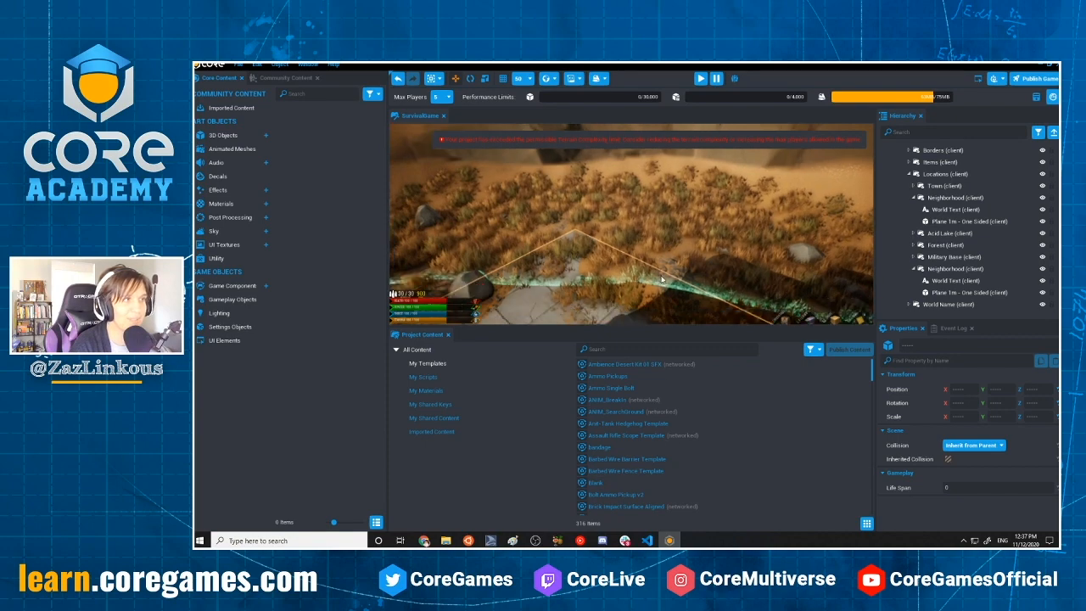
right_drag(666, 221, 670, 254)
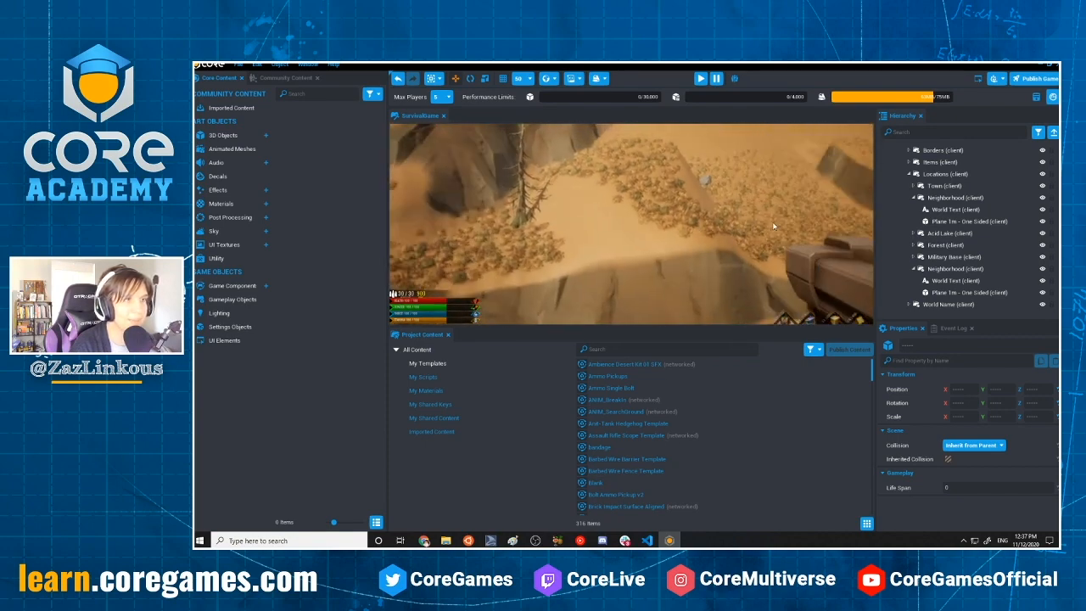
scroll(940, 222, up, 5)
scroll(945, 222, up, 10)
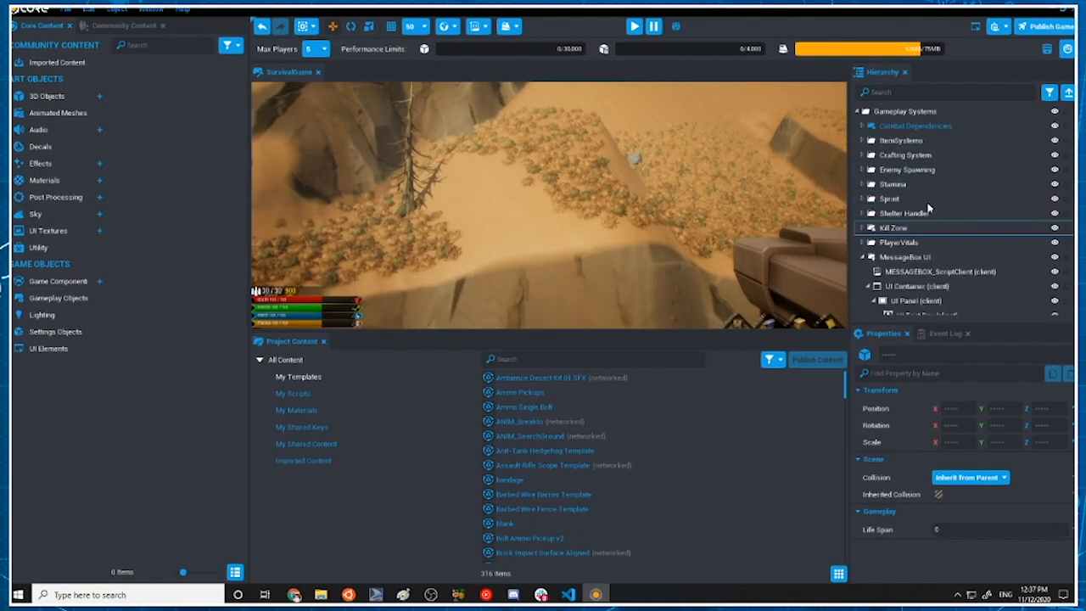
click(869, 114)
click(857, 114)
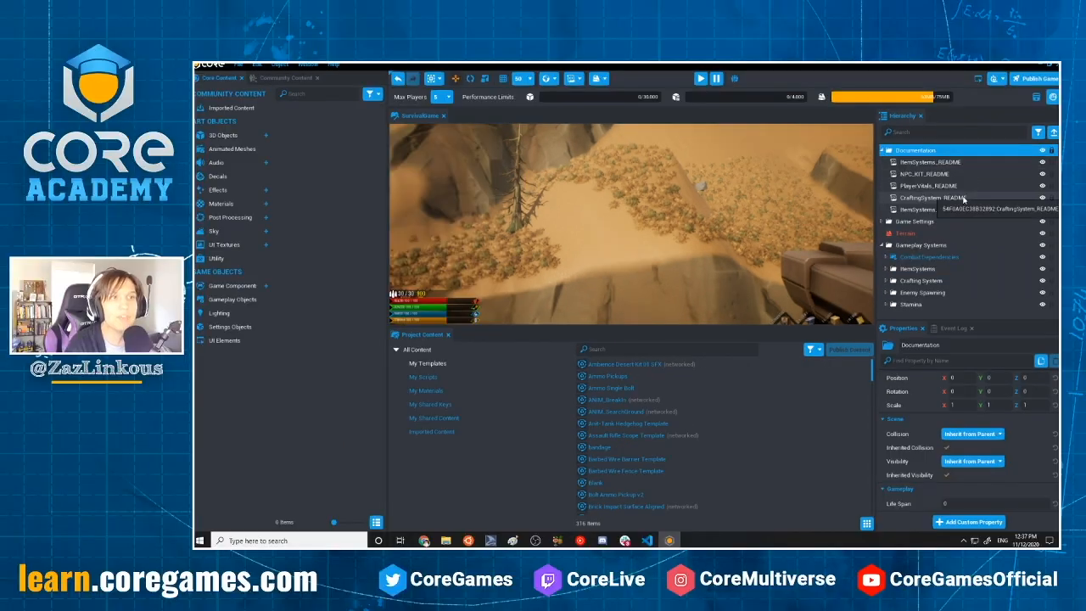
Open the CraftingSystem_README script in Visual Studio Code and read its description, setup instructions and Crafting UI section
click(962, 174)
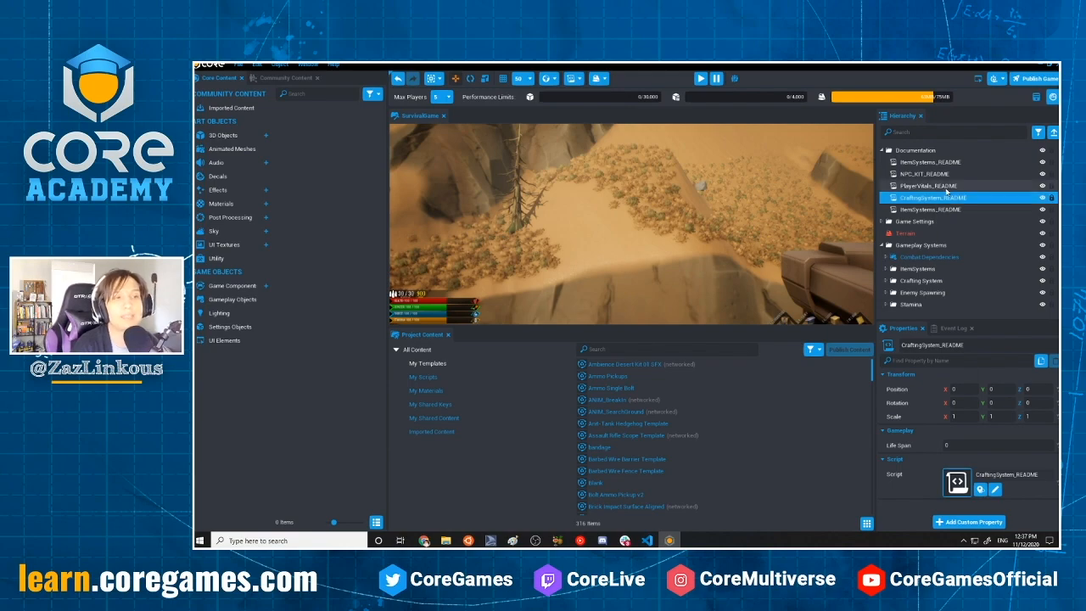
double_click(965, 200)
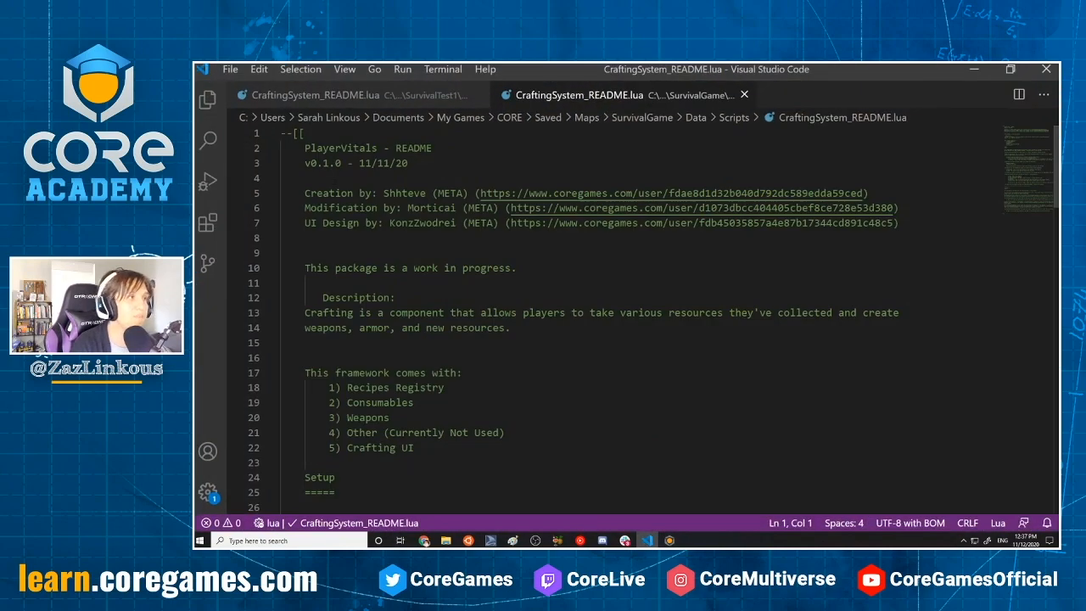
scroll(653, 322, down, 20)
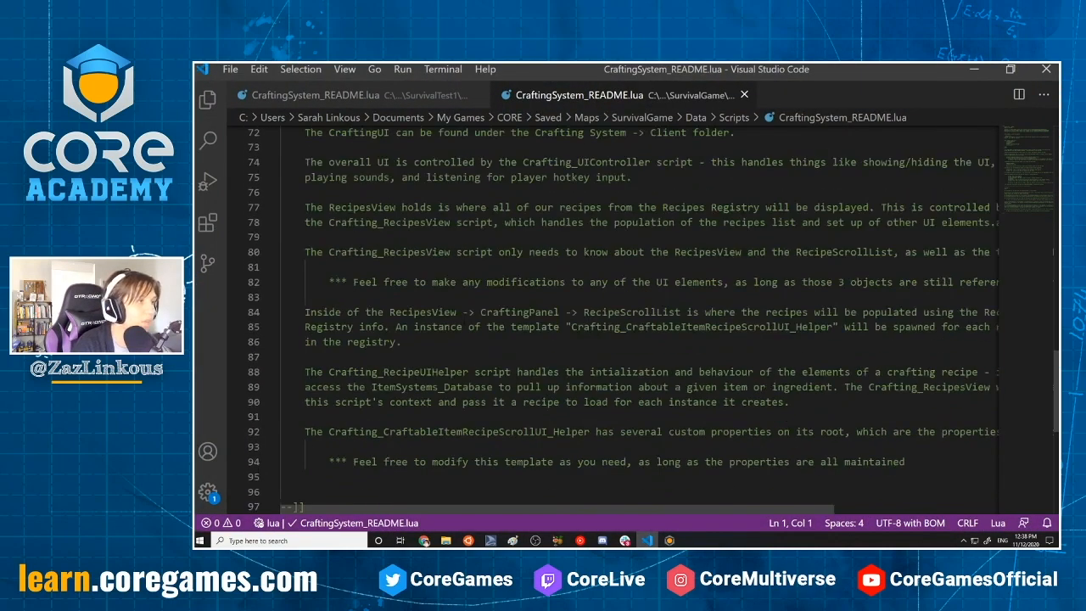
scroll(654, 323, down, 7)
scroll(654, 323, up, 18)
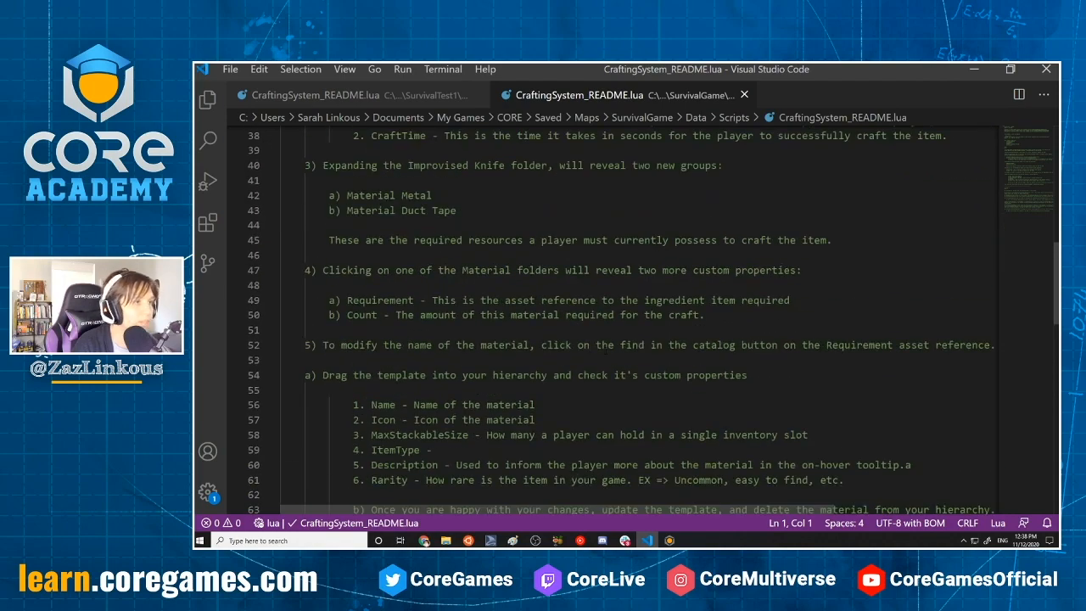
scroll(591, 356, up, 12)
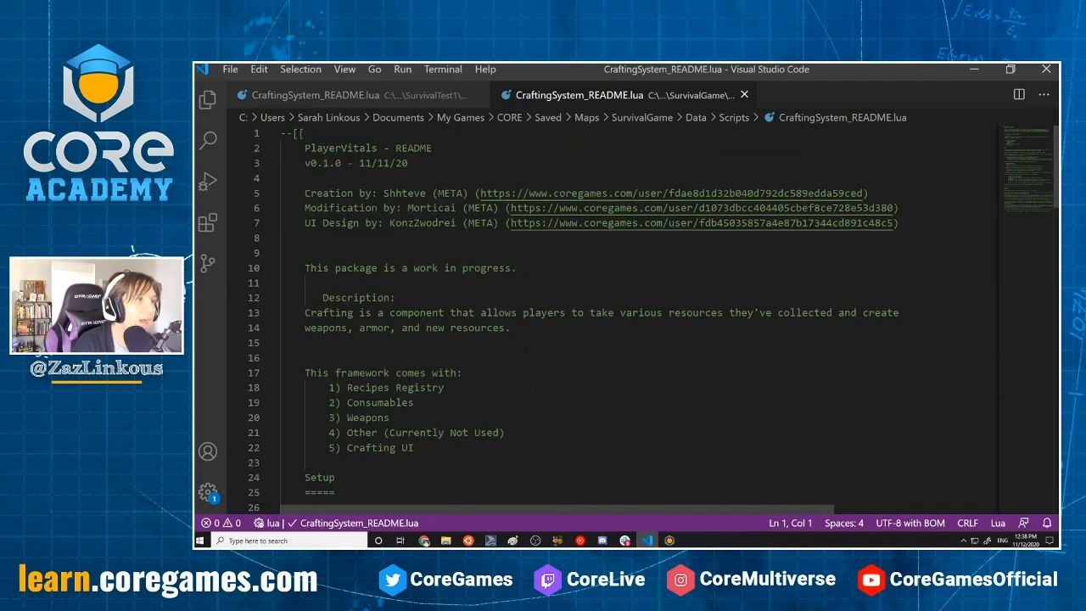
scroll(255, 232, down, 4)
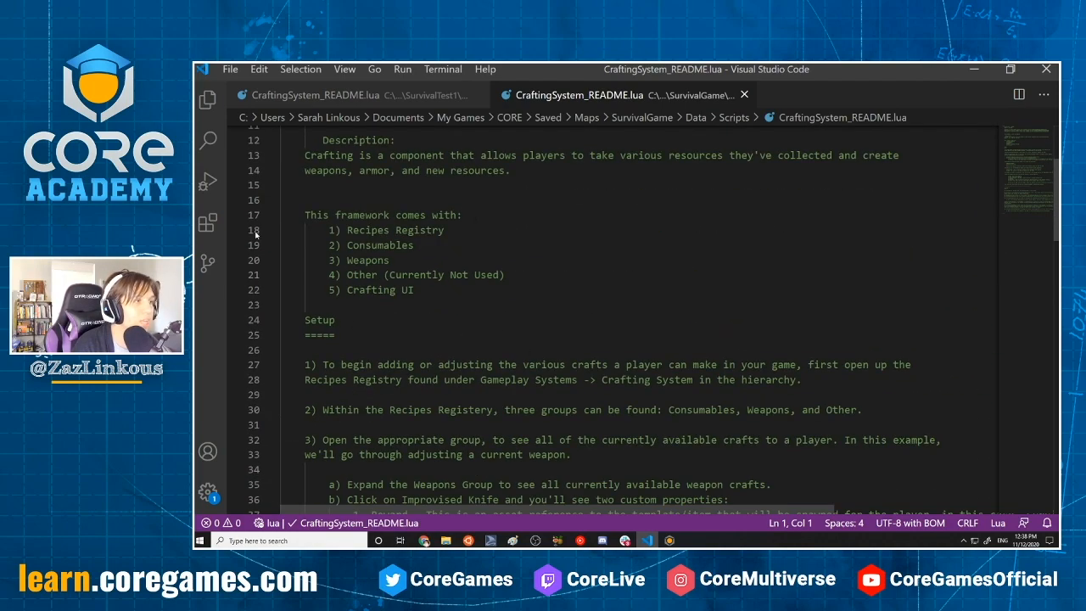
scroll(494, 337, down, 6)
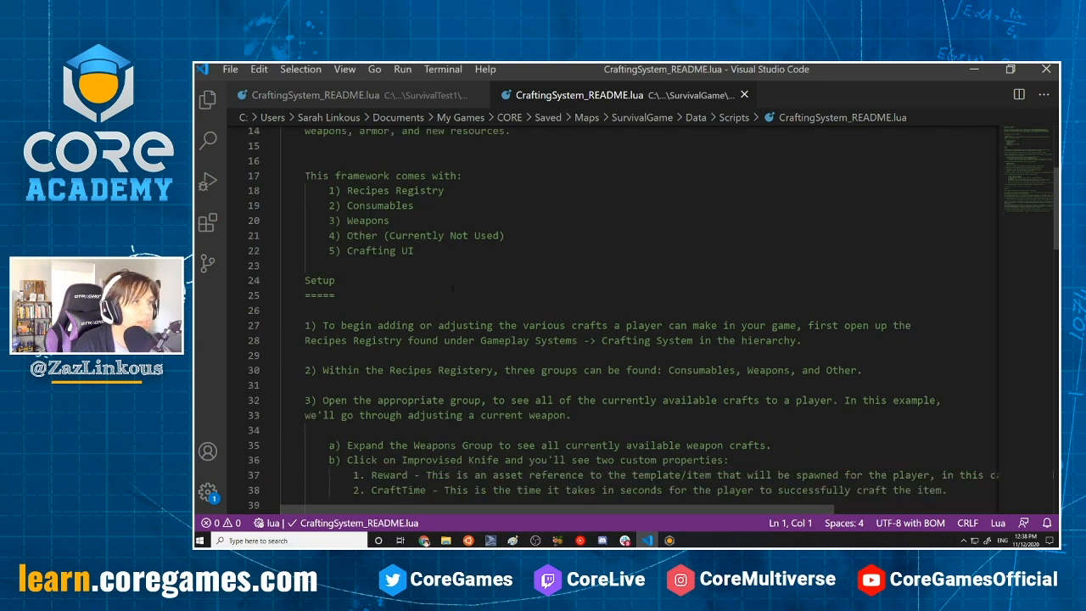
scroll(494, 337, down, 3)
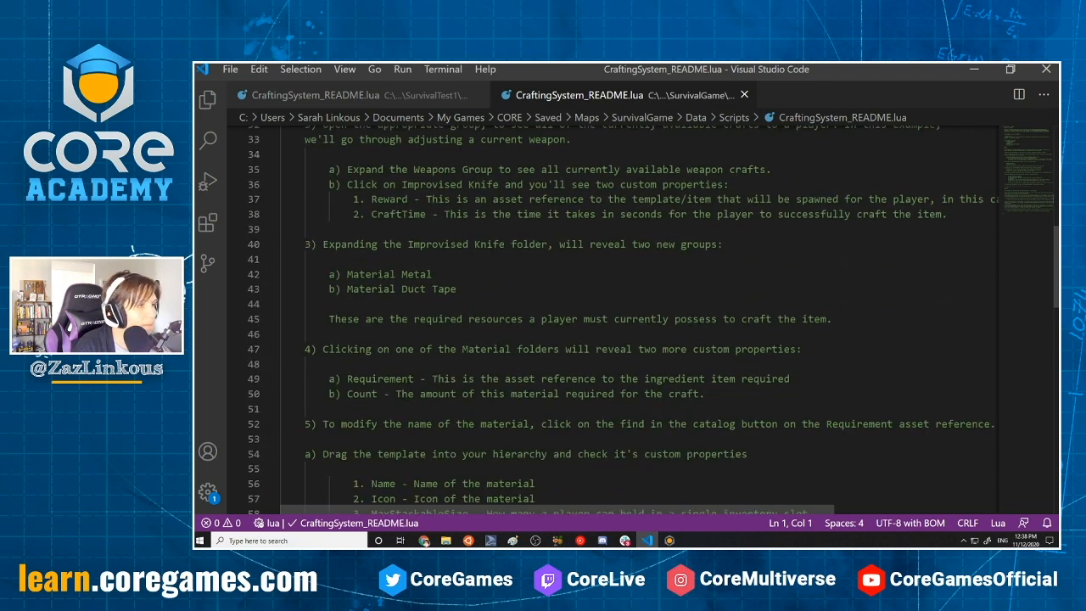
scroll(624, 318, down, 3)
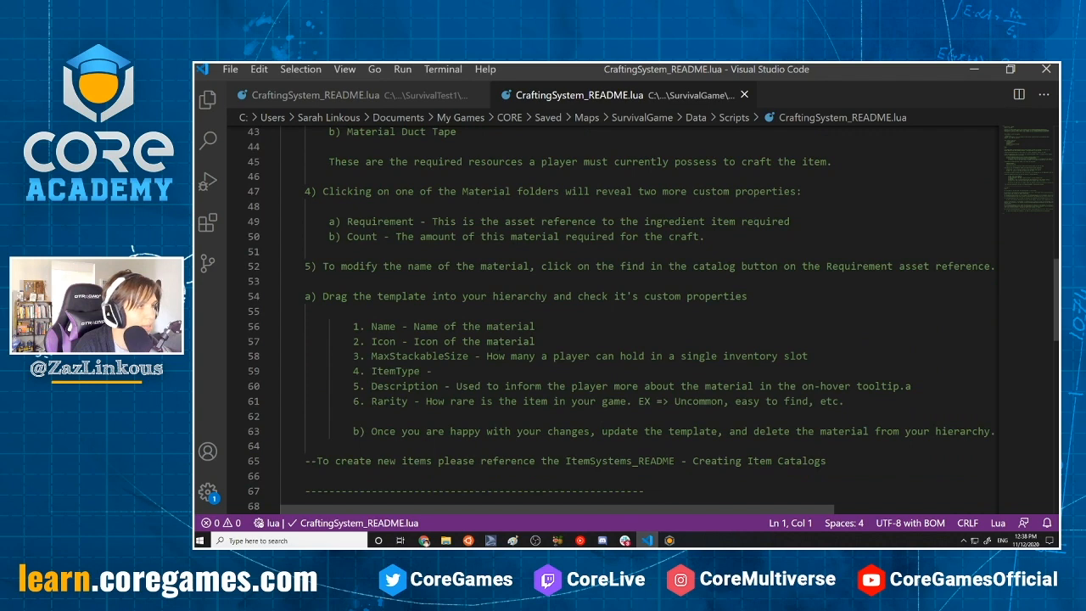
scroll(624, 318, down, 4)
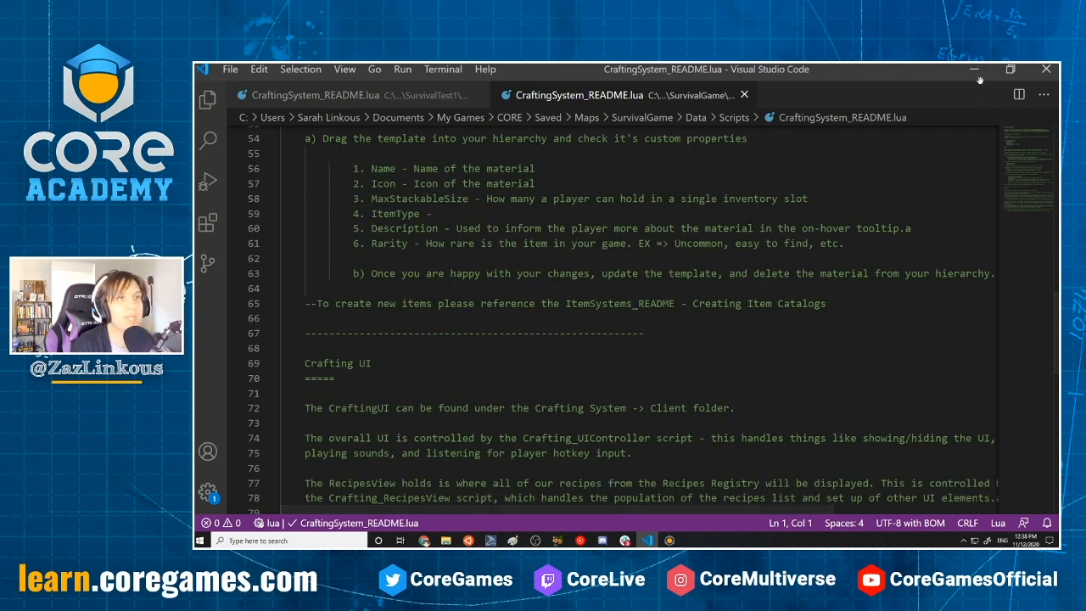
Restore the README window to a smaller size, go back to its Setup section, and minimize it to return to Core
double_click(845, 70)
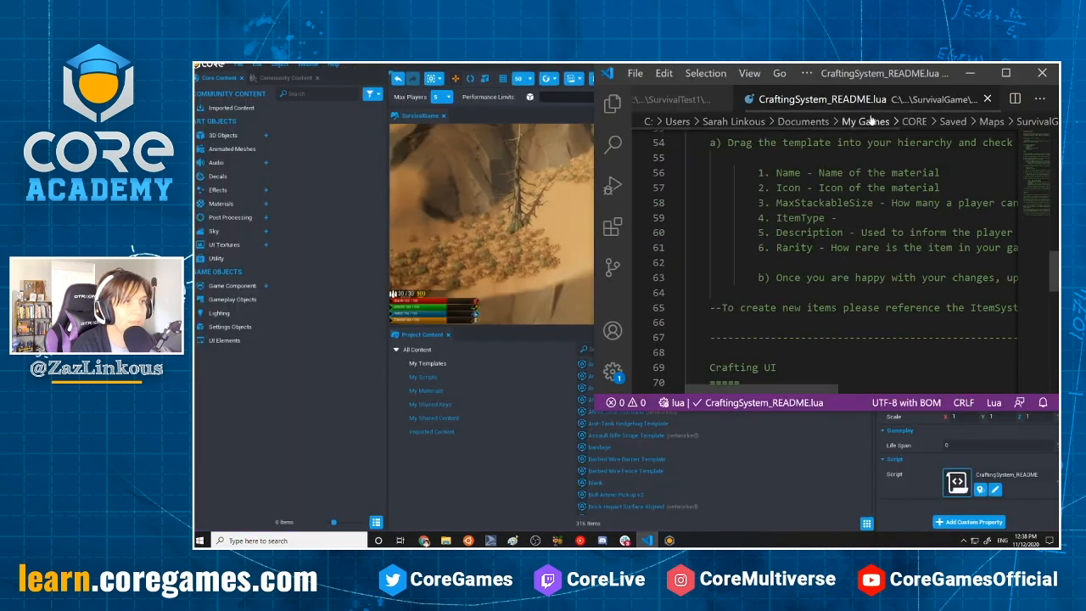
scroll(849, 254, up, 9)
scroll(849, 255, up, 2)
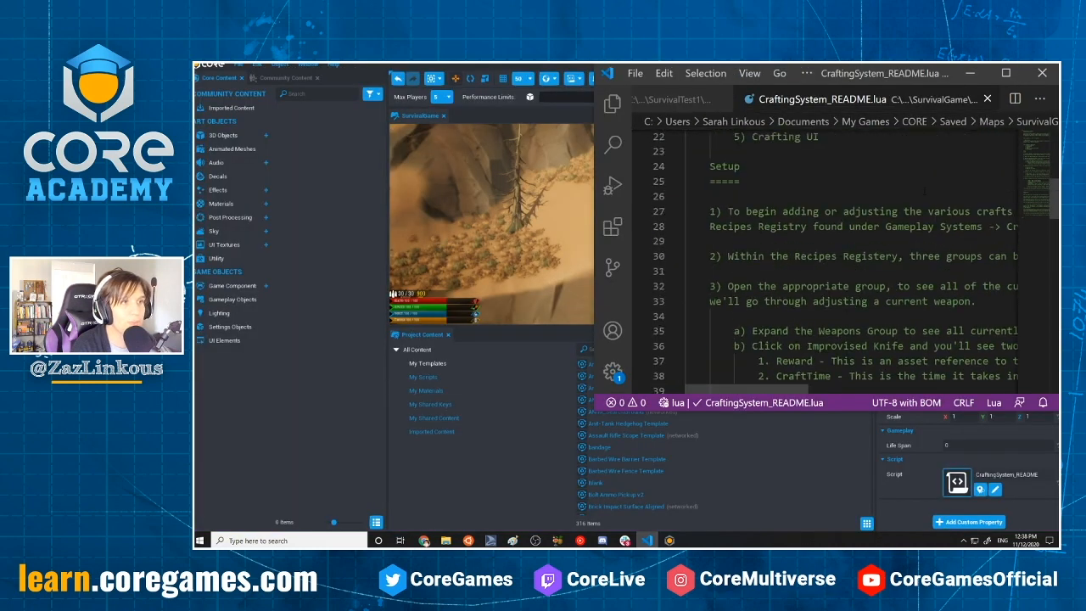
click(969, 73)
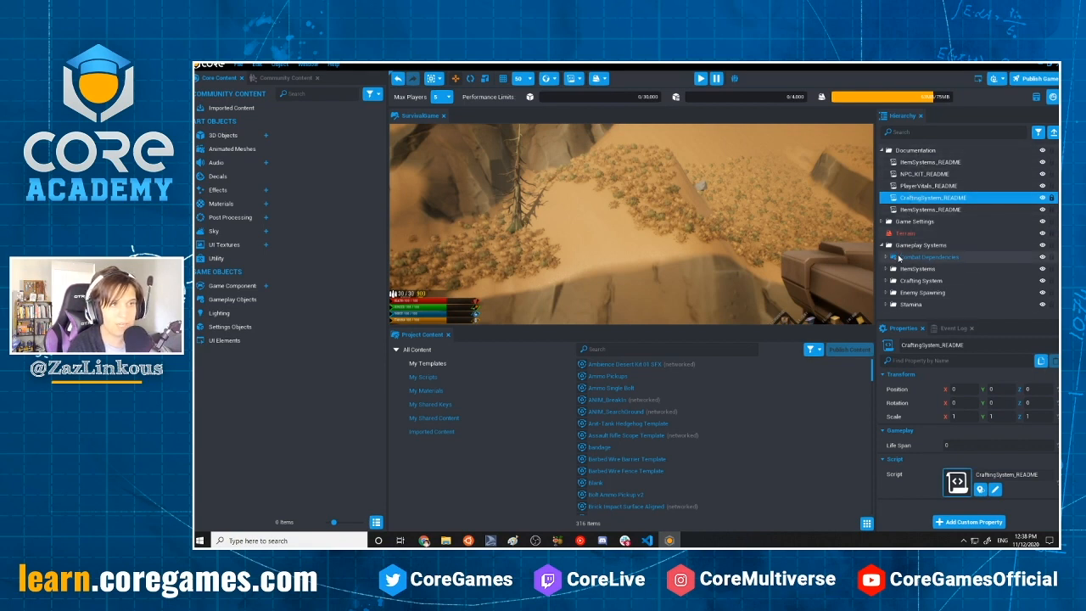
Expand Crafting System, its Recipes Registry and the Consumables group, and select the Bandage recipe to view its properties
scroll(907, 259, down, 1)
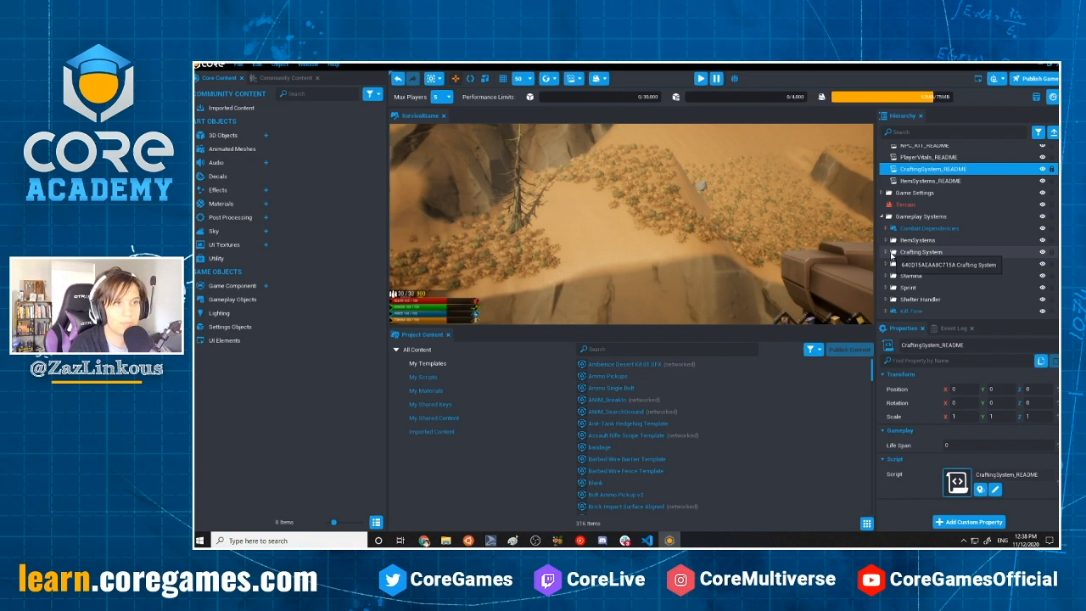
click(886, 253)
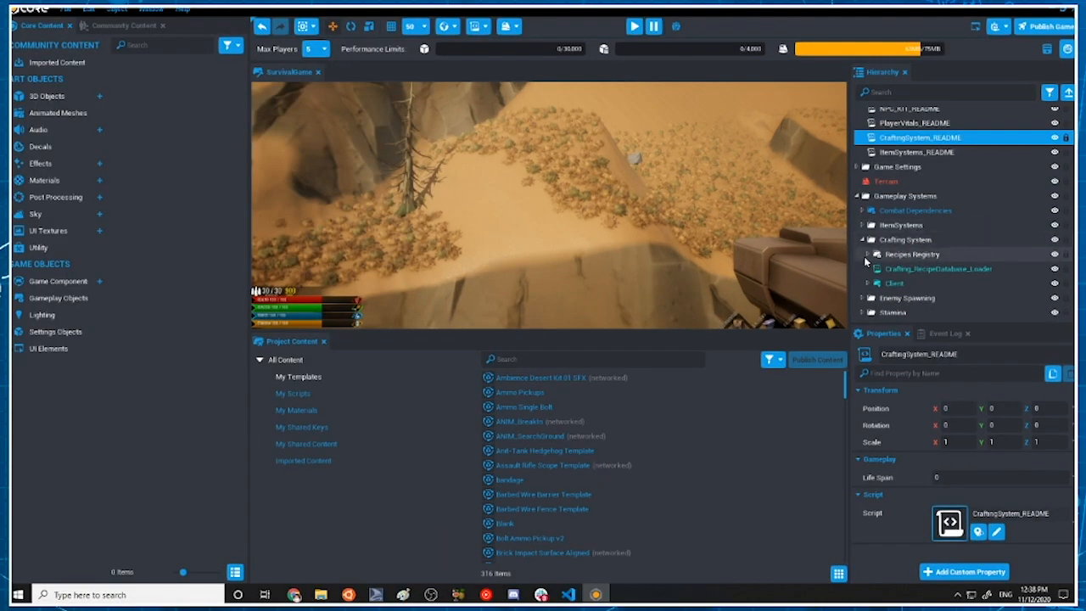
click(869, 254)
scroll(891, 239, down, 3)
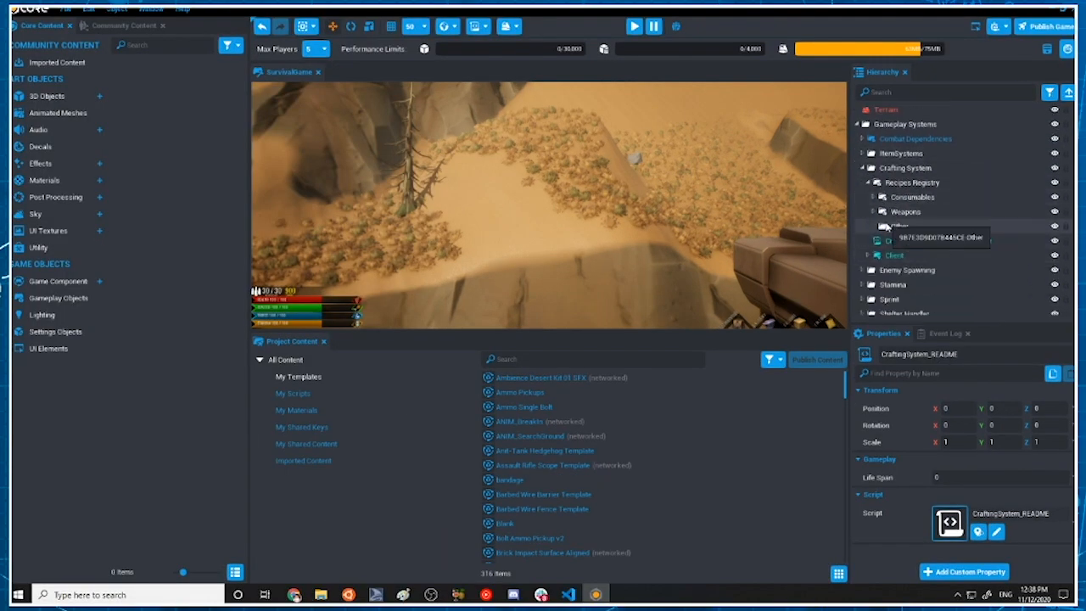
click(875, 197)
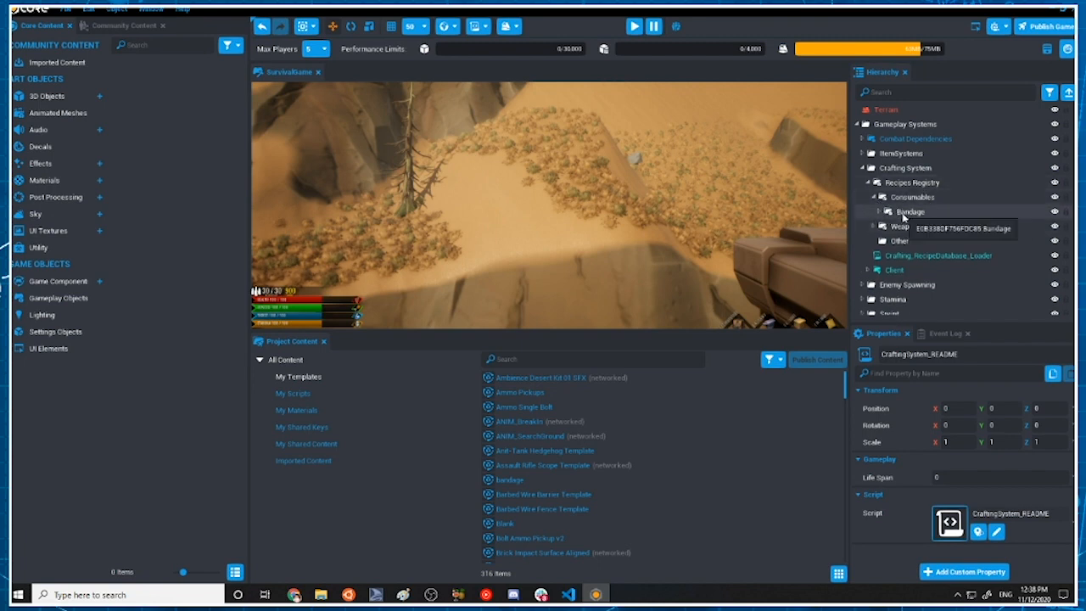
click(891, 214)
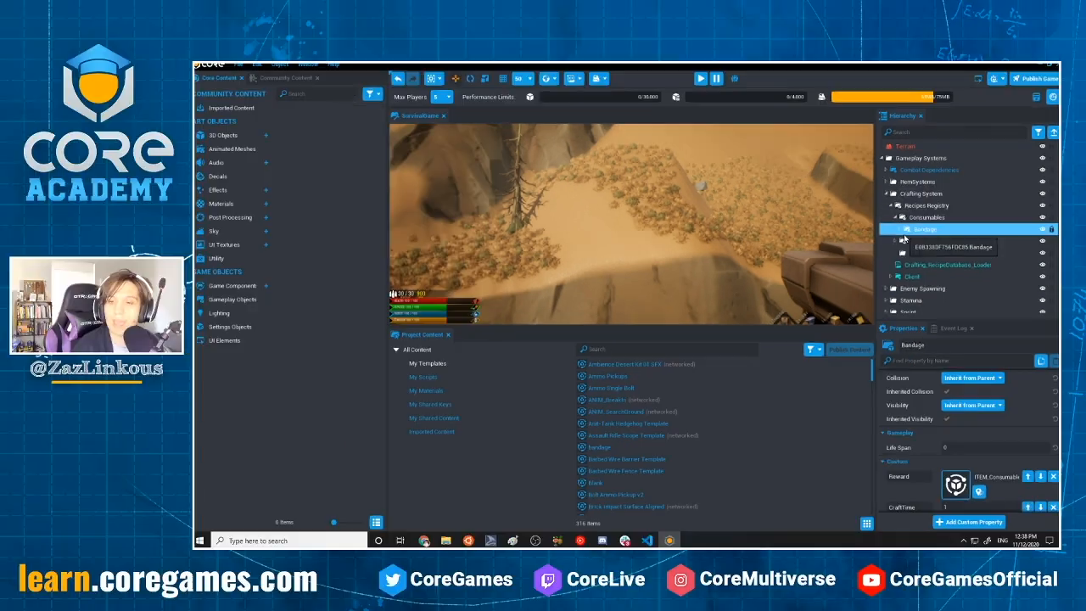
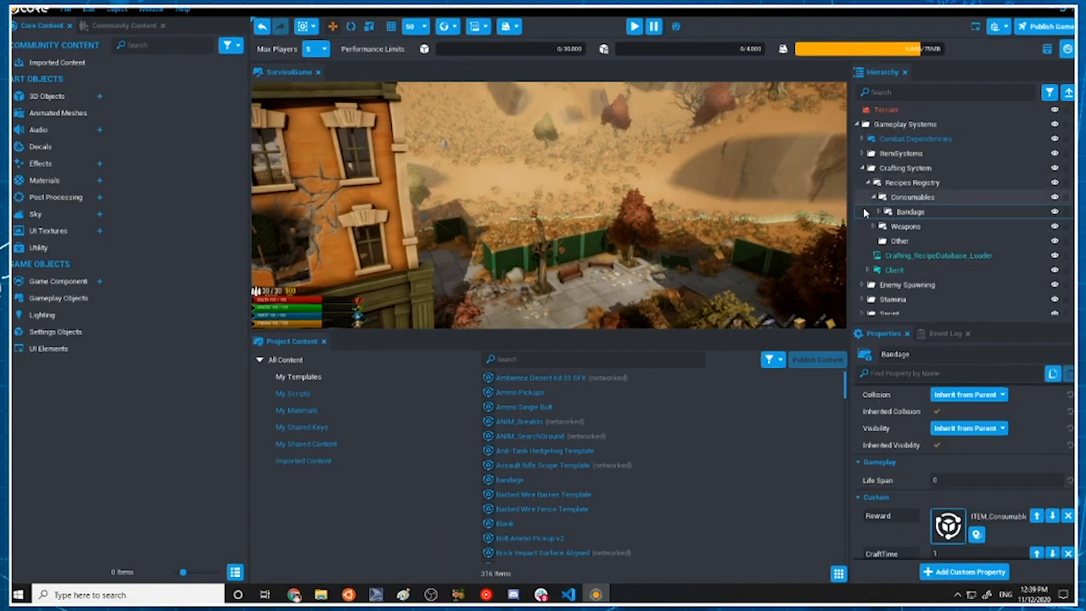
Examine the Reward and CraftTime custom properties of the Bandage recipe under Consumables in the Recipes Registry
click(899, 229)
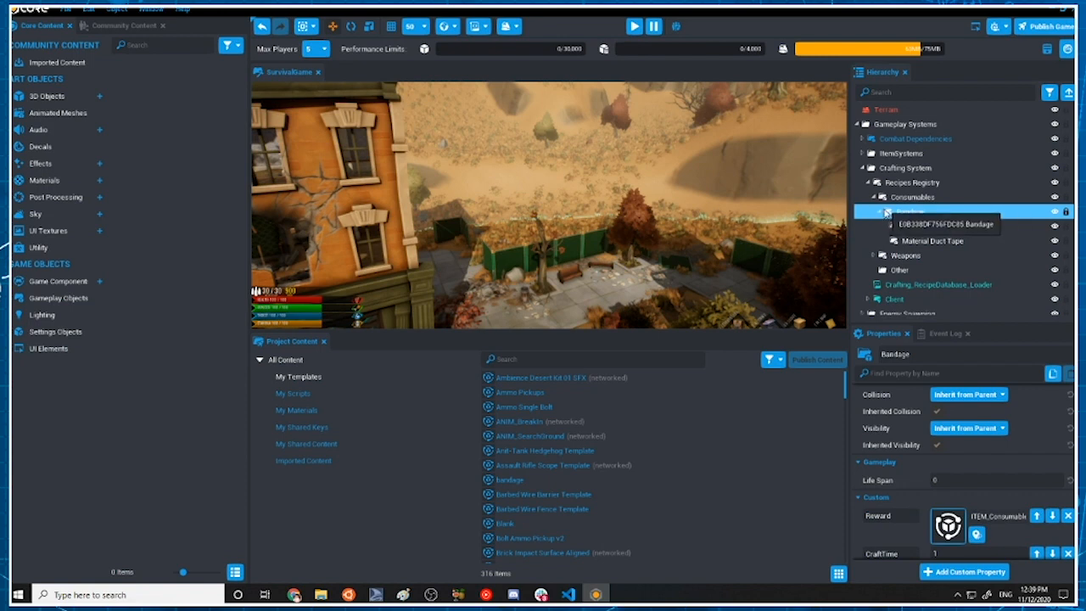
click(880, 213)
scroll(932, 434, down, 2)
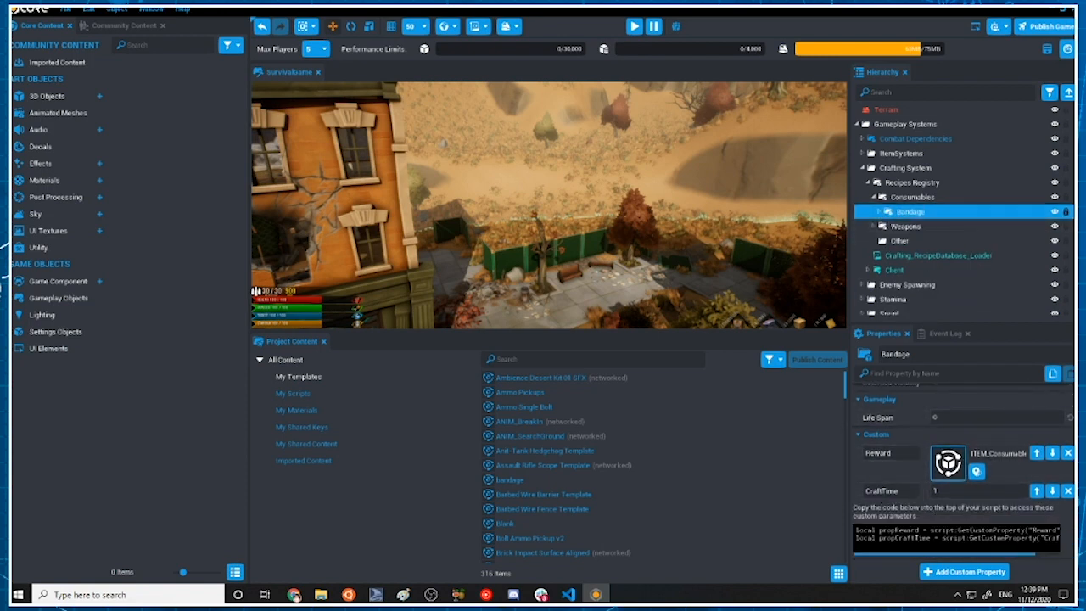
mouse_move(1007, 454)
mouse_down()
mouse_move(1057, 457)
mouse_move(987, 456)
mouse_up()
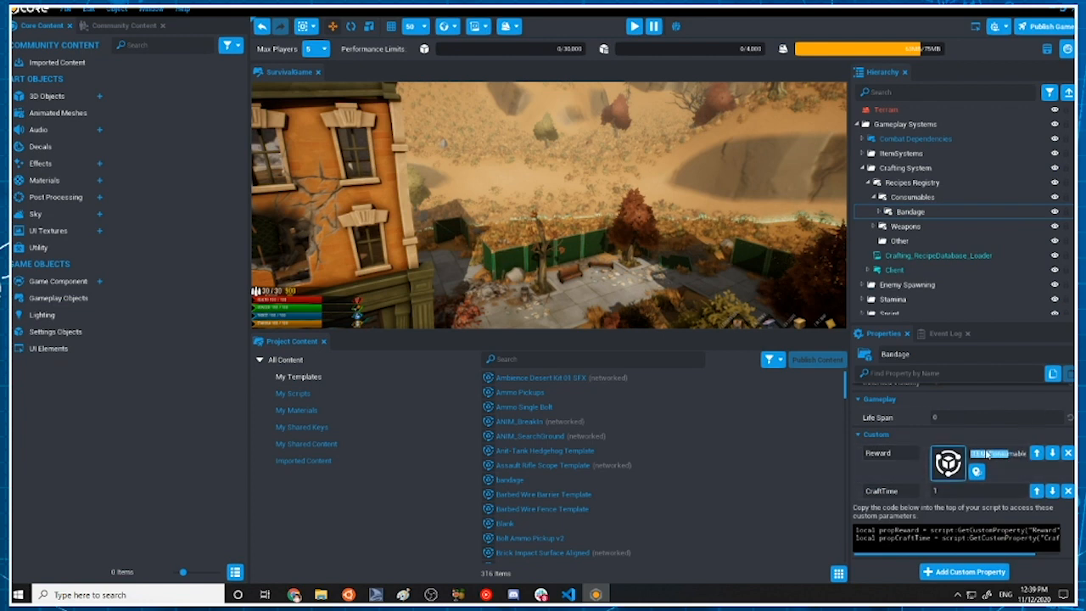
scroll(917, 254, up, 2)
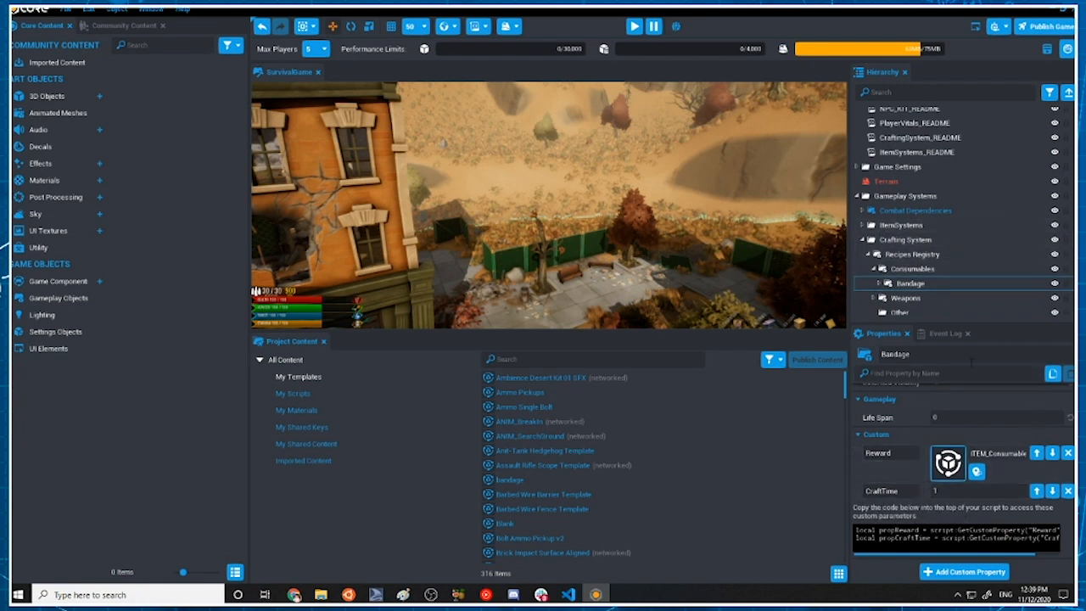
scroll(883, 255, down, 2)
Expand the Bandage recipe and examine the Requirement and Count properties of its Material Cloth and Material Duct Tape entries
click(882, 212)
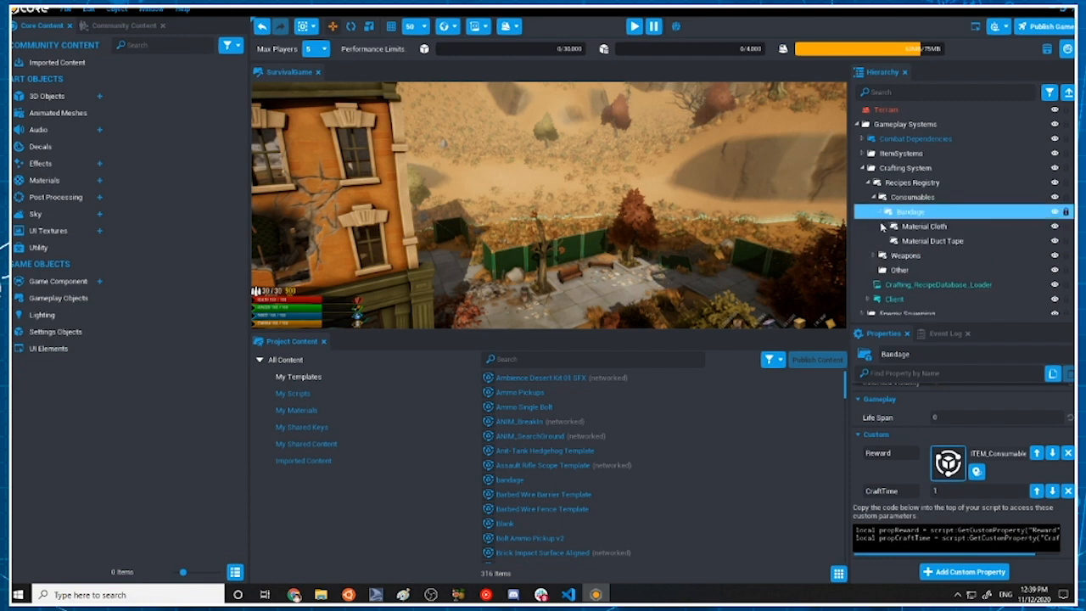
click(925, 226)
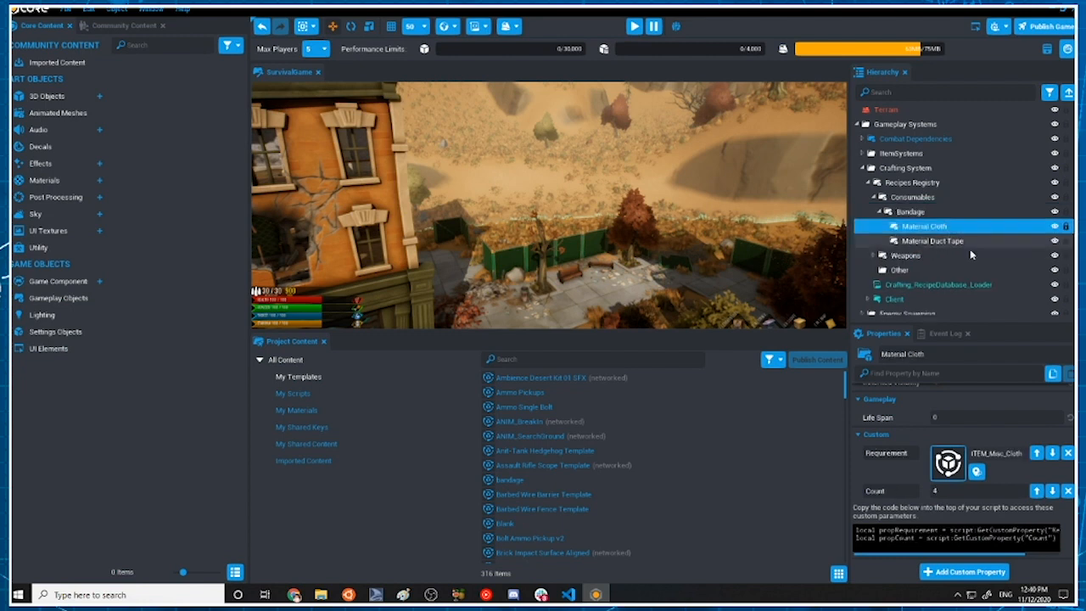
scroll(949, 258, down, 1)
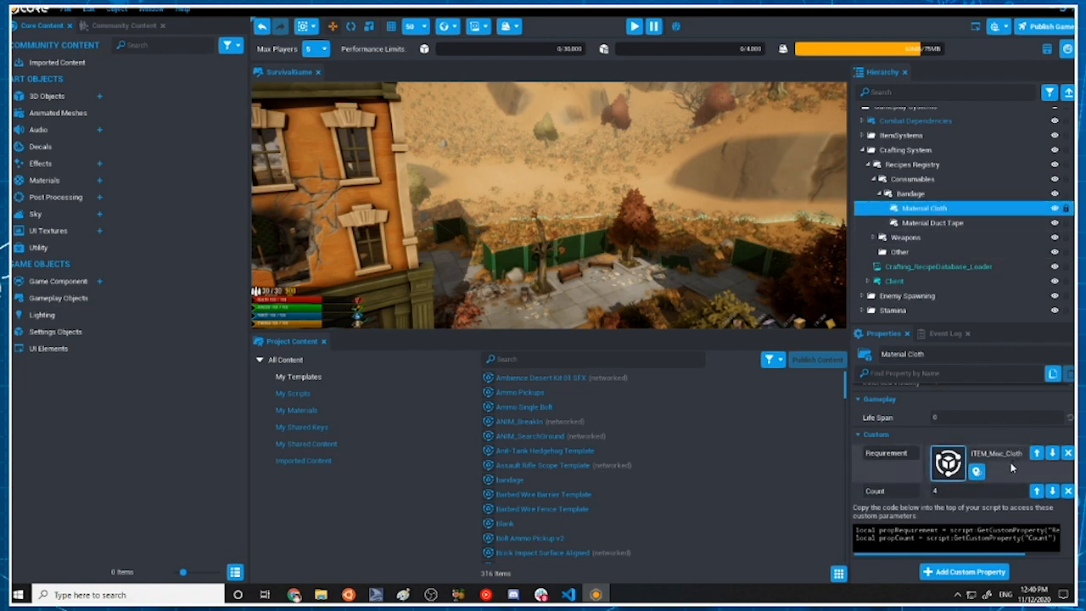
drag(977, 454, 1037, 456)
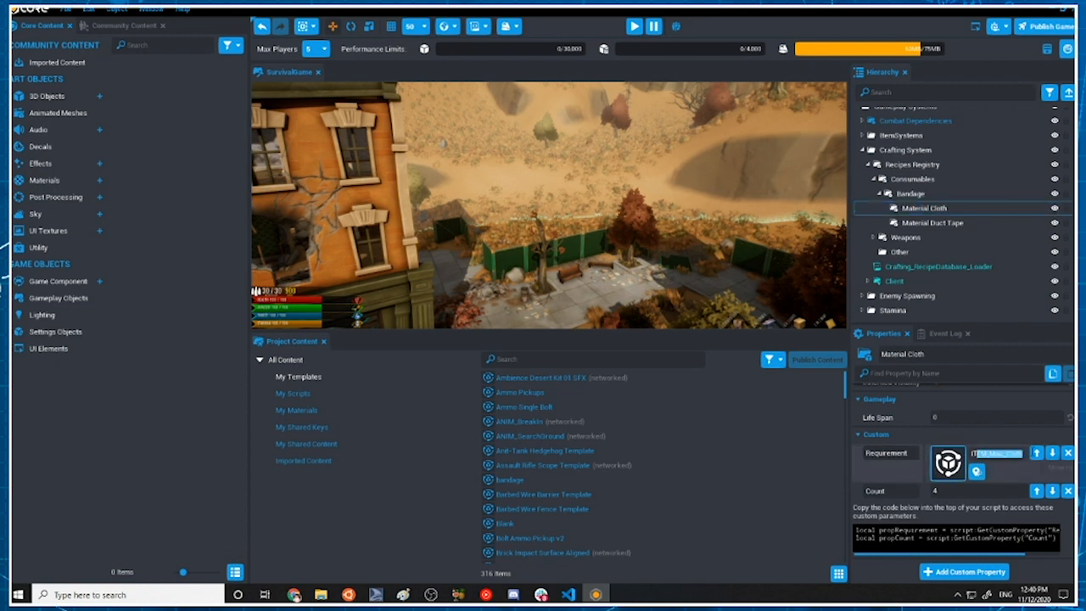
click(931, 222)
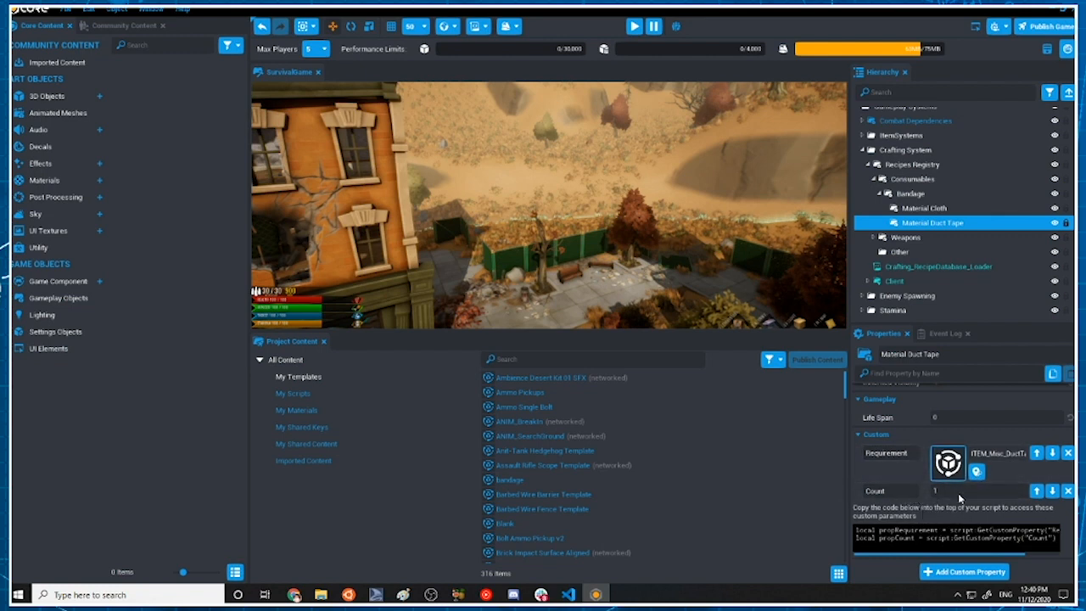
scroll(971, 258, up, 3)
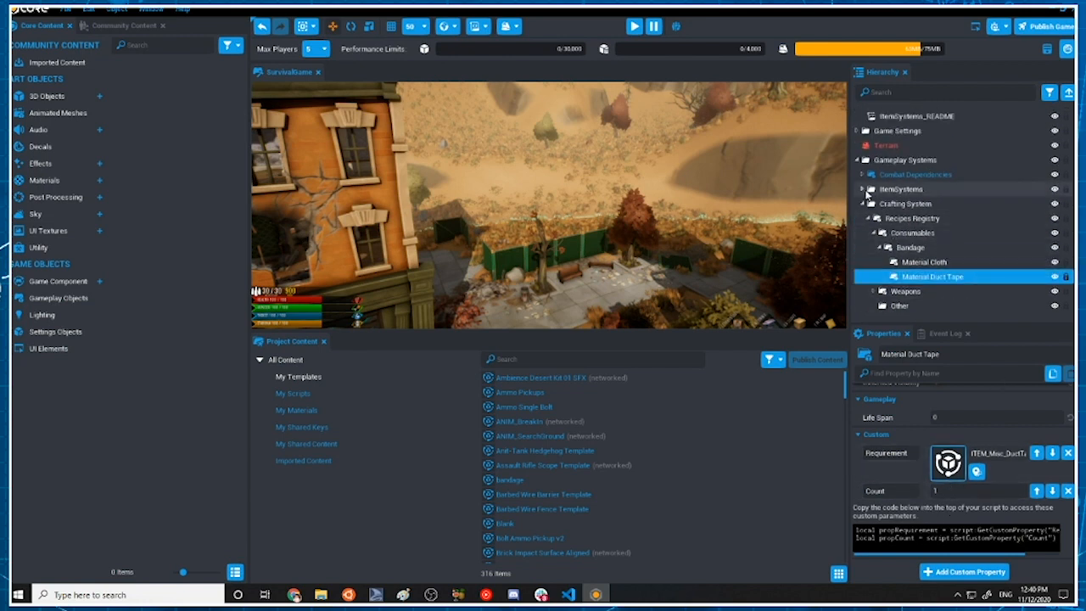
click(864, 190)
click(864, 190)
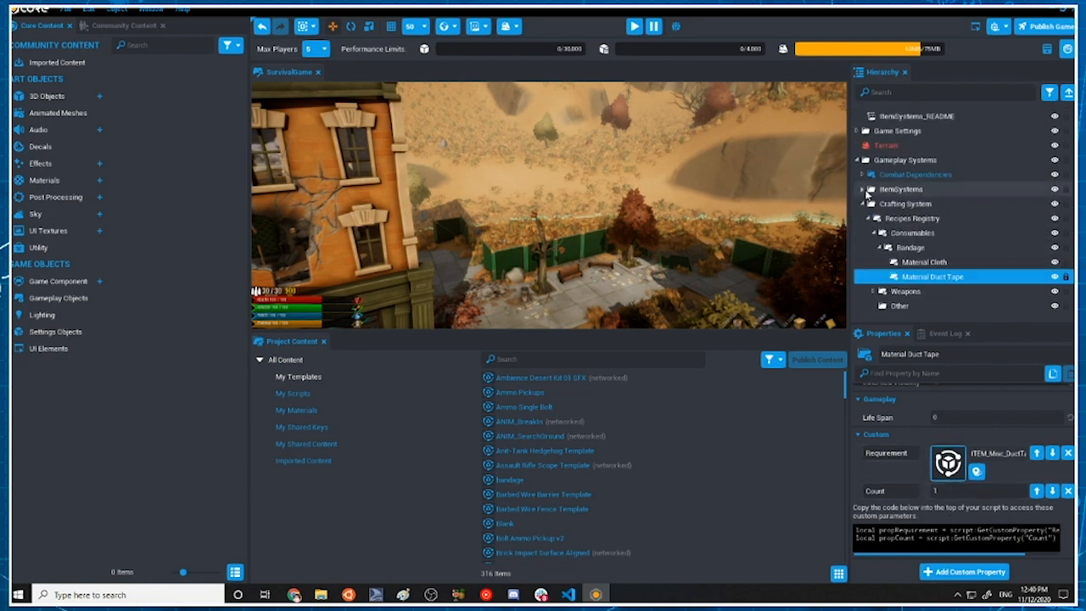
Set the Count property of the Bandage recipe's Material Duct Tape entry to 5
click(937, 263)
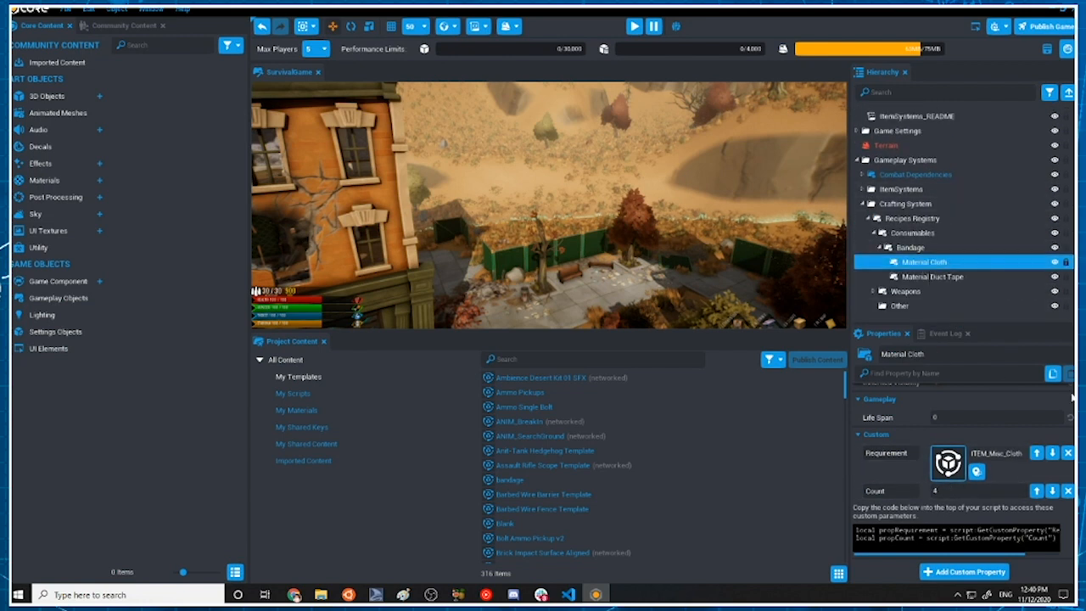
click(937, 279)
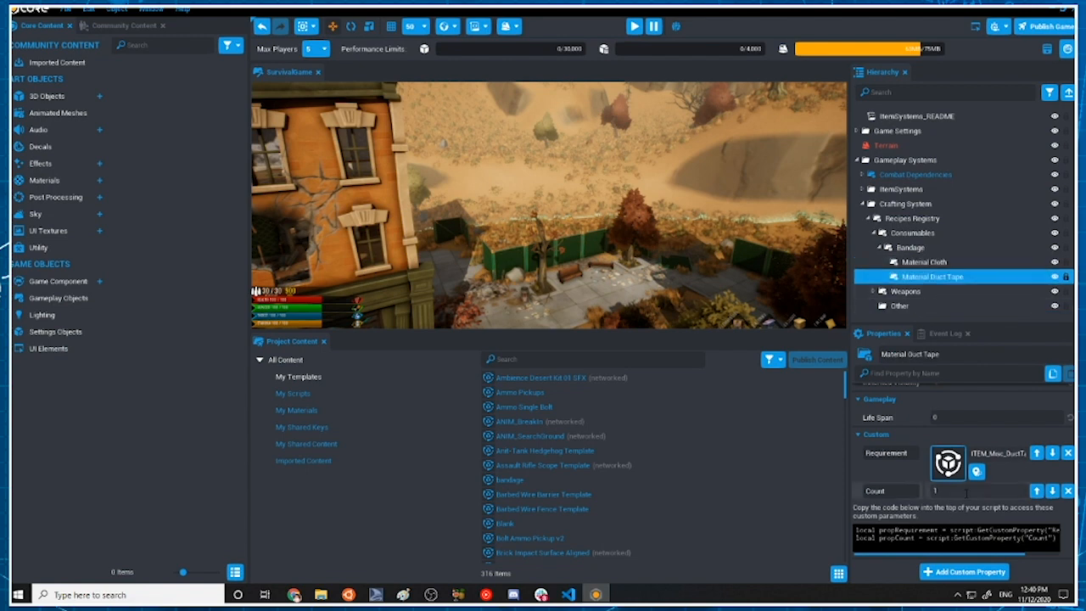
click(965, 493)
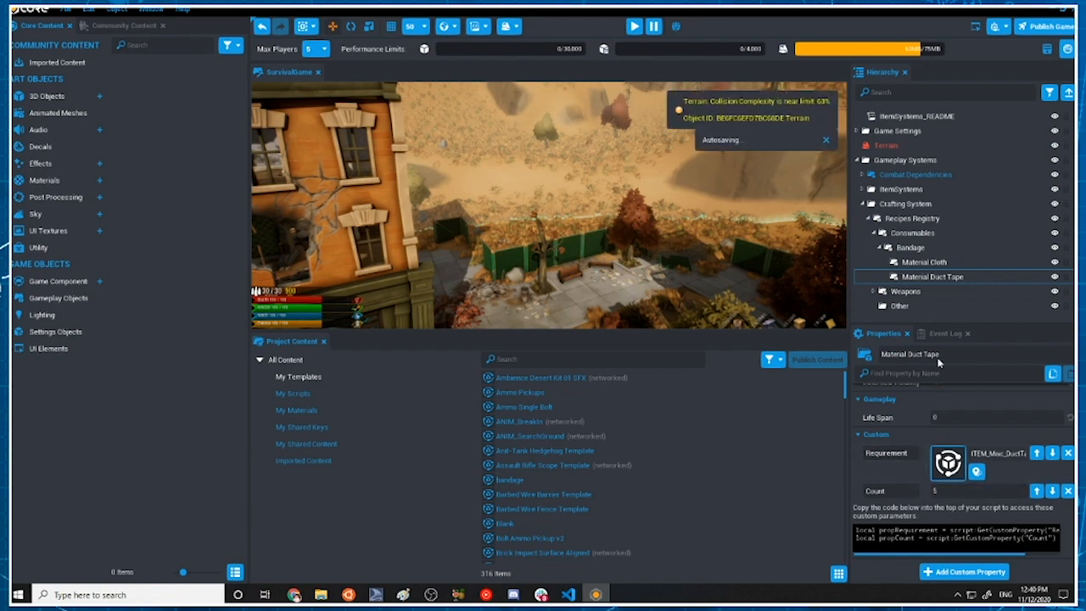
Start a game preview and look through the recipes and their material requirements in the in-game crafting window
right_drag(739, 173, 755, 255)
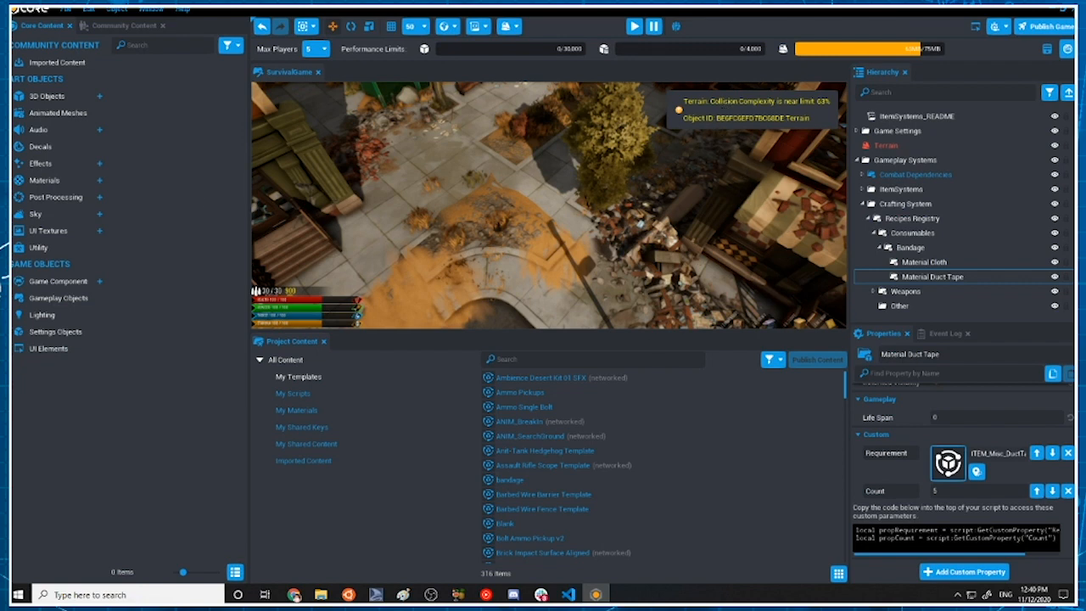
key(=)
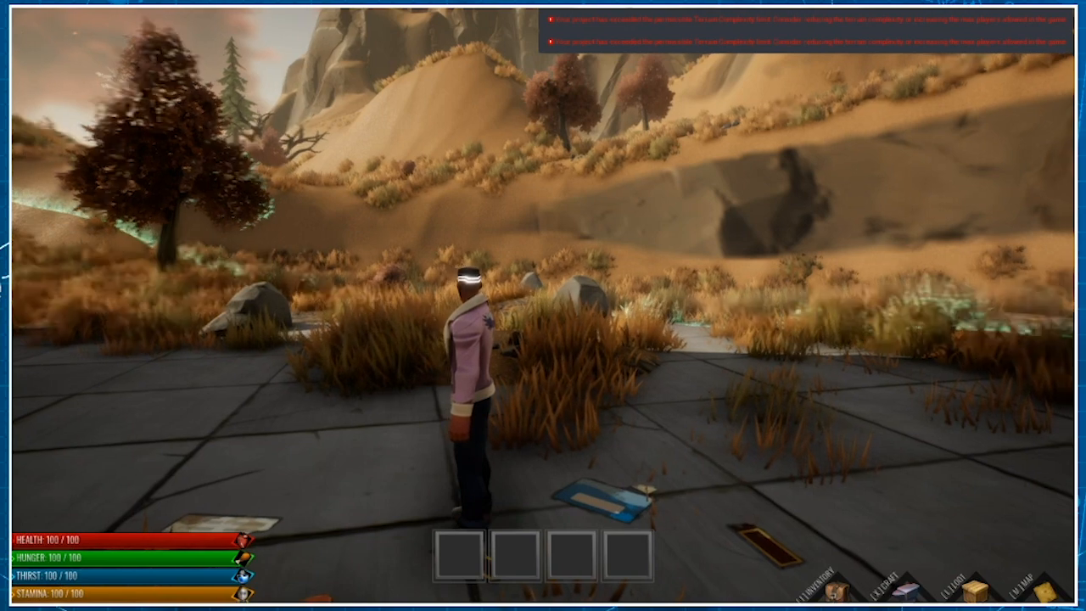
key(x)
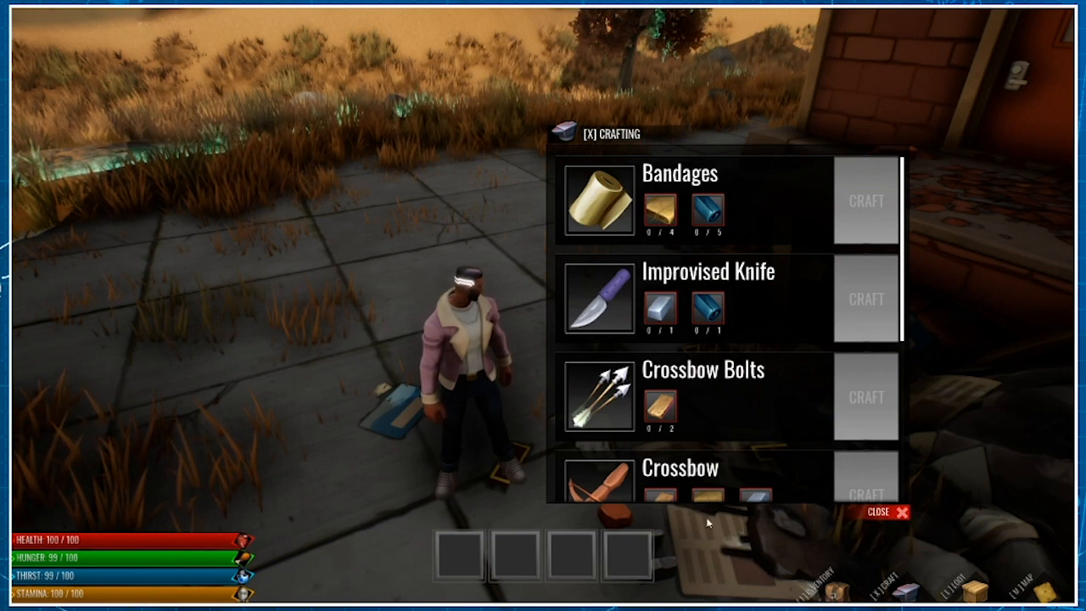
scroll(689, 307, down, 5)
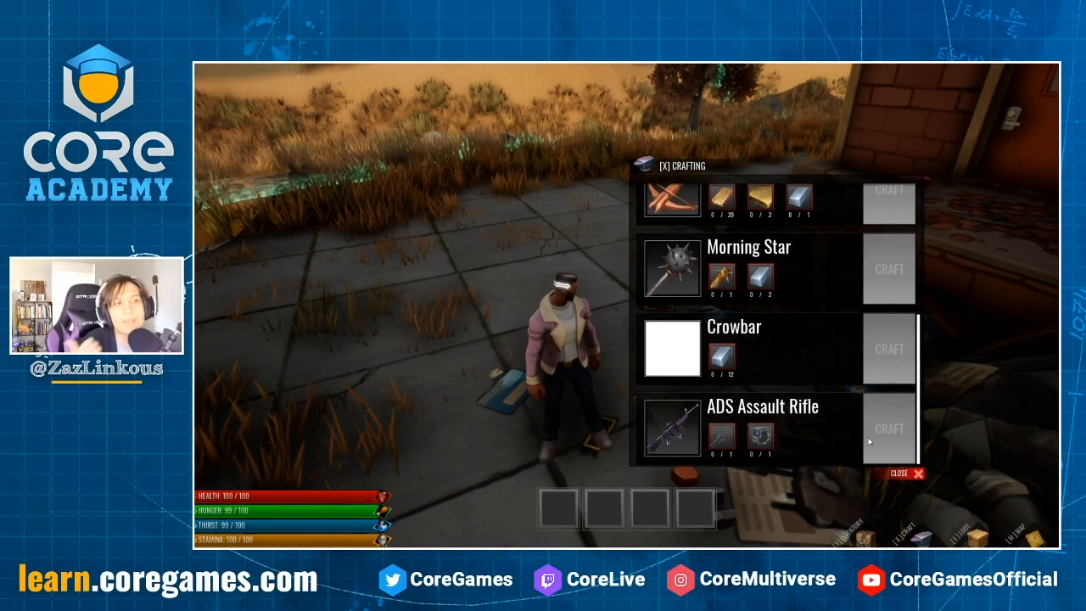
Close the crafting window and end the game preview to return to the editor
key(x)
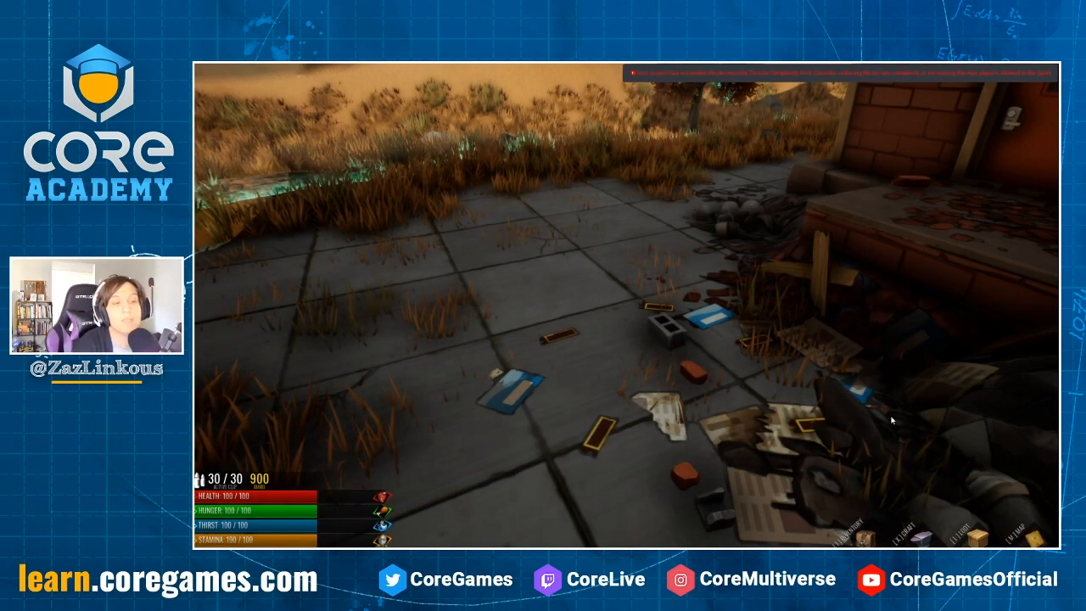
key(s)
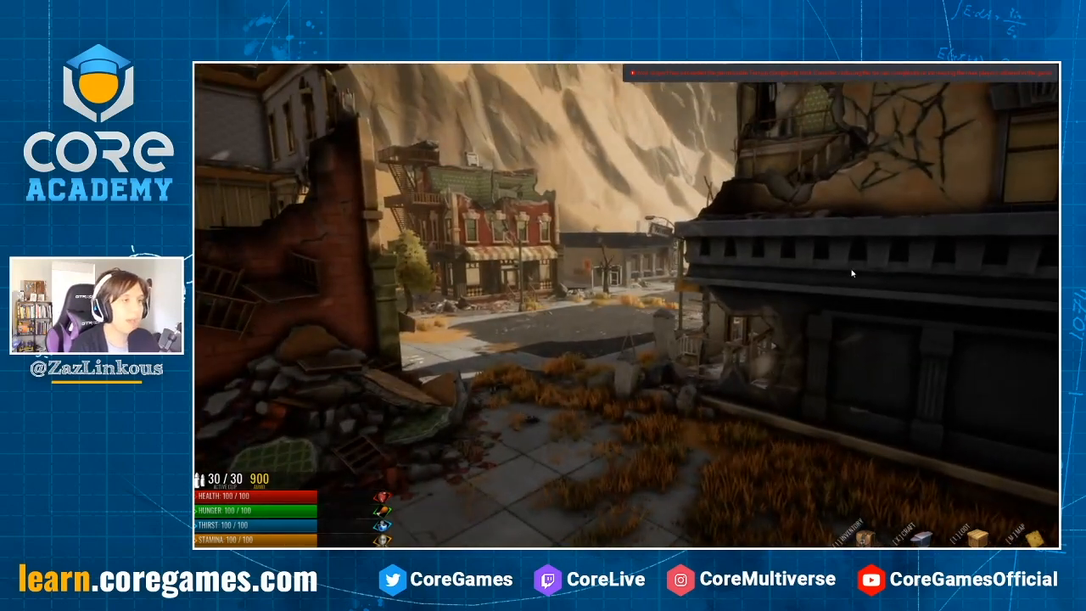
key(Escape)
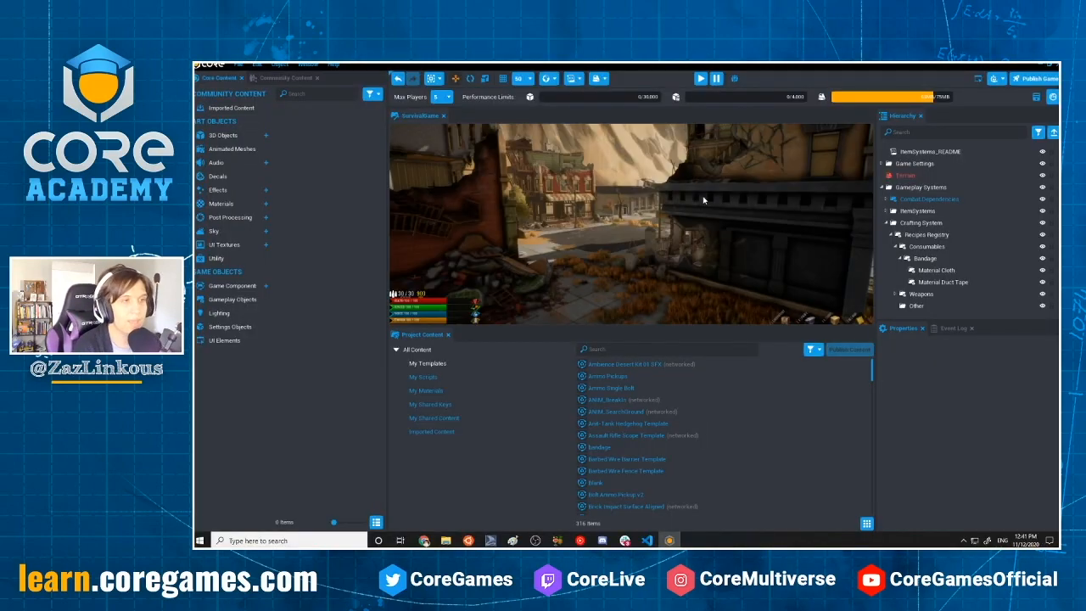
Open the first ItemSystems_README script in the Documentation folder, go to its item custom properties list, and maximize the code editor
scroll(933, 204, up, 2)
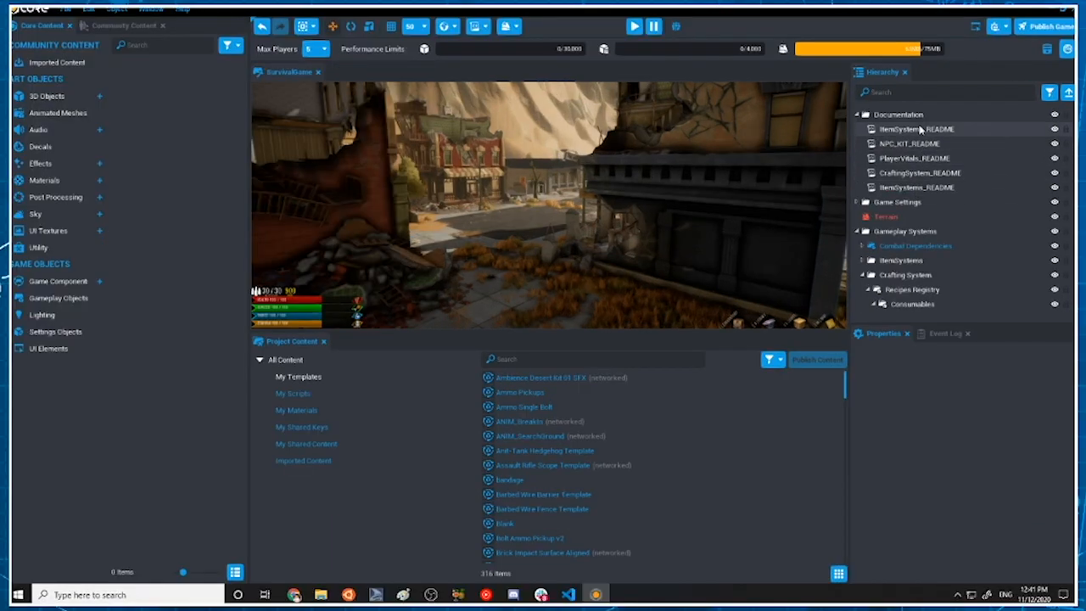
click(932, 130)
scroll(814, 254, down, 4)
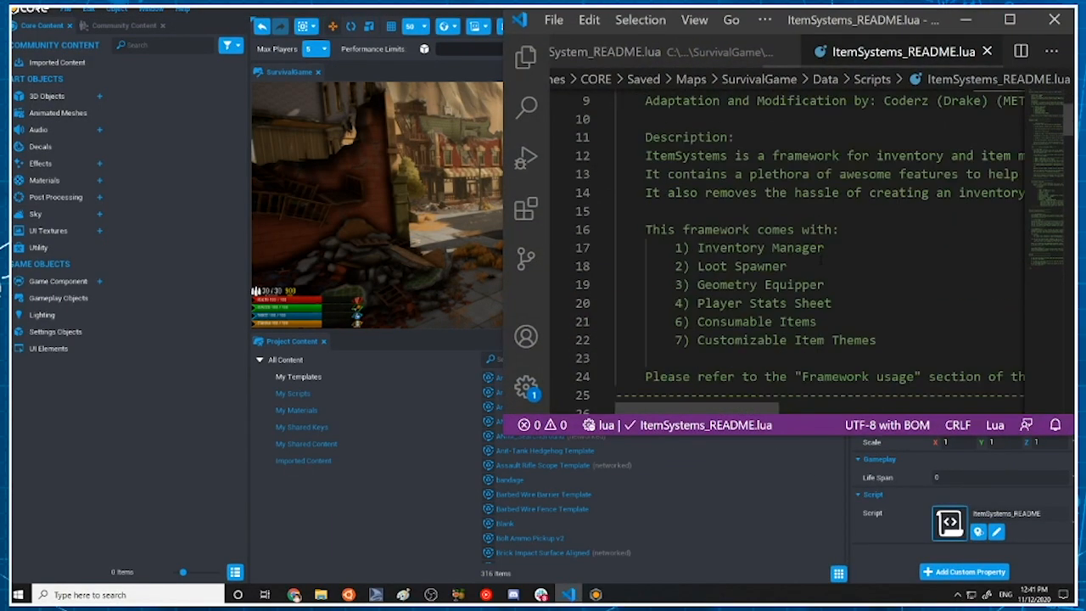
scroll(846, 264, down, 20)
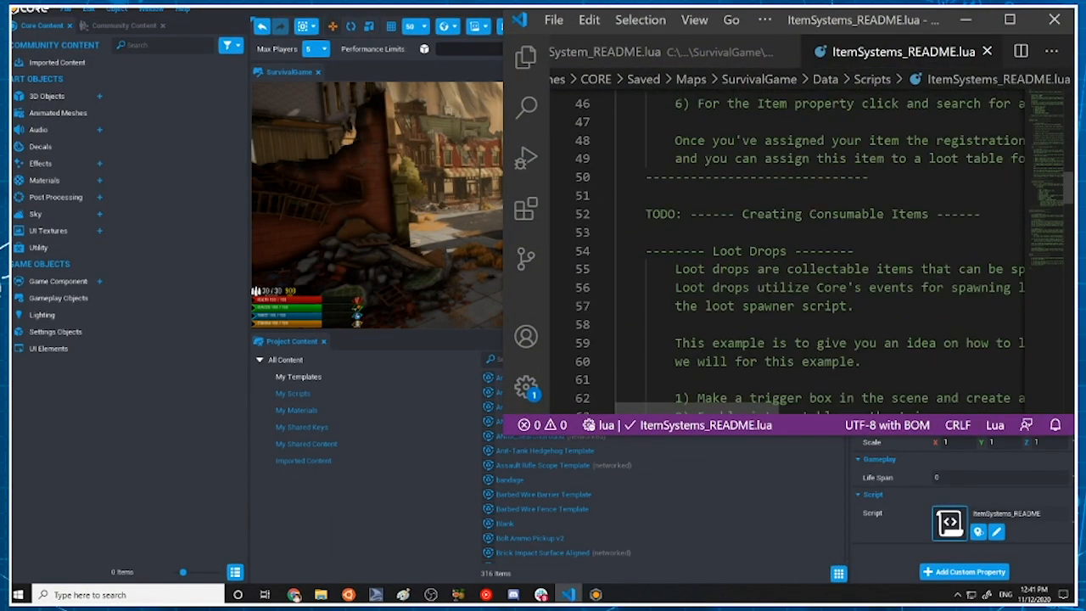
scroll(840, 265, down, 3)
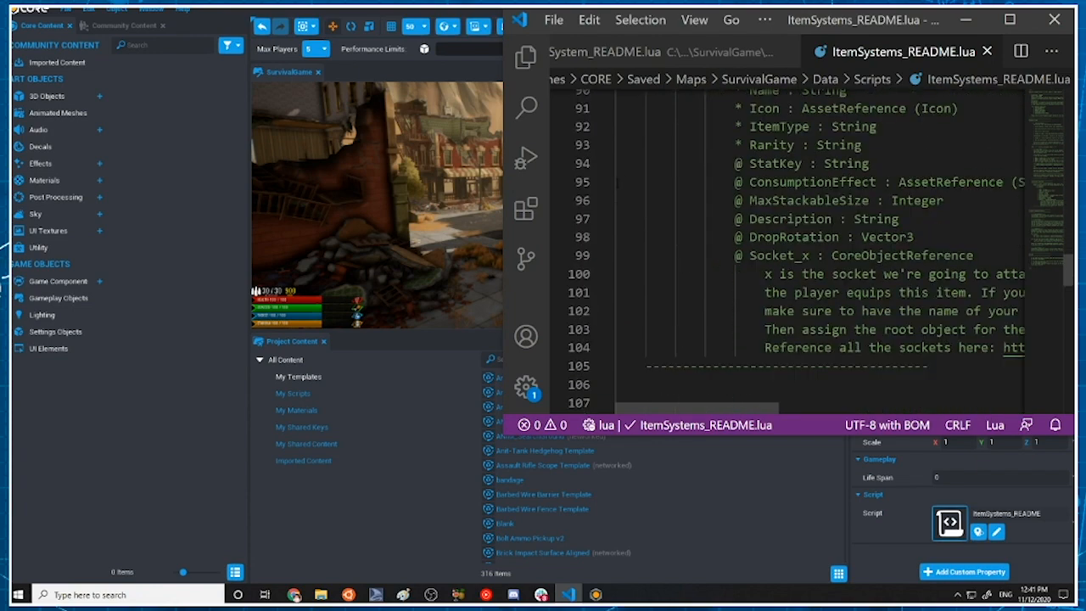
click(1008, 20)
Examine the Item Custom Properties section, covering the types of the required Name, Icon, ItemType and Rarity properties and the optional ones
drag(251, 200, 460, 199)
click(252, 218)
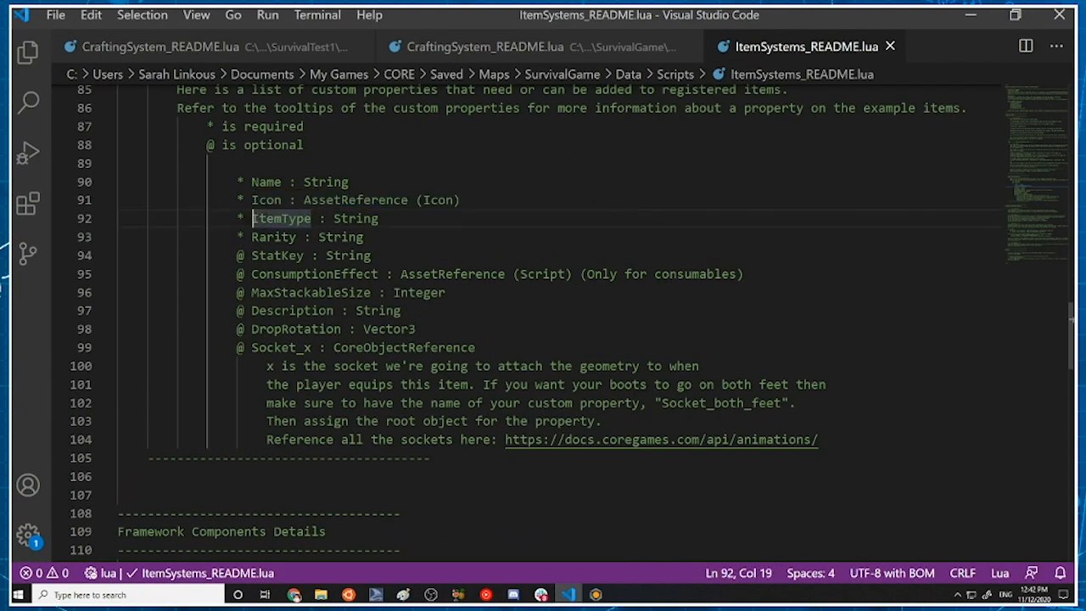
drag(259, 182, 351, 182)
click(351, 182)
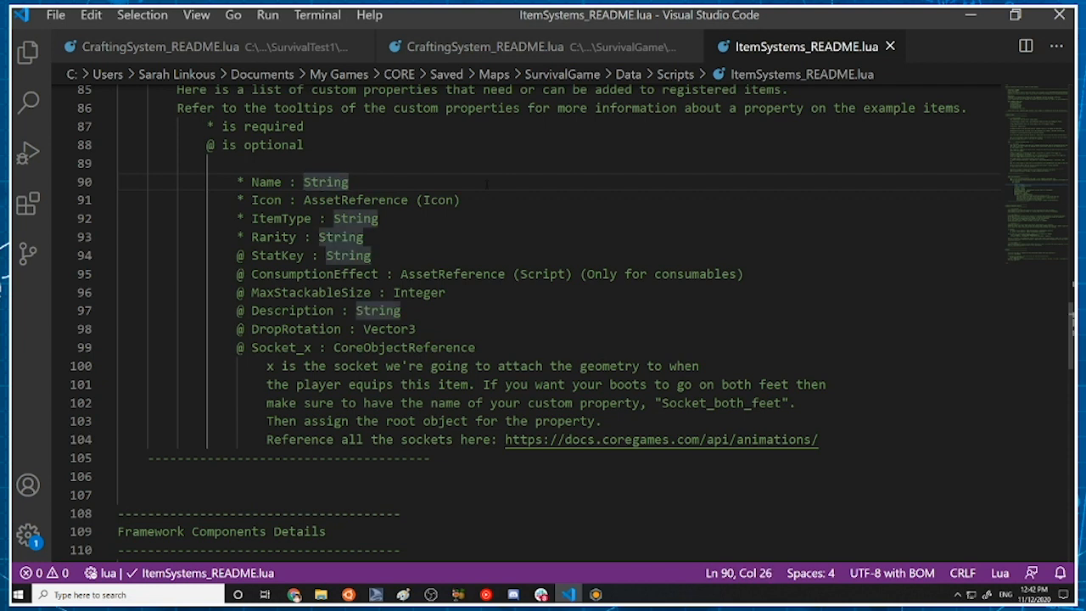
click(387, 201)
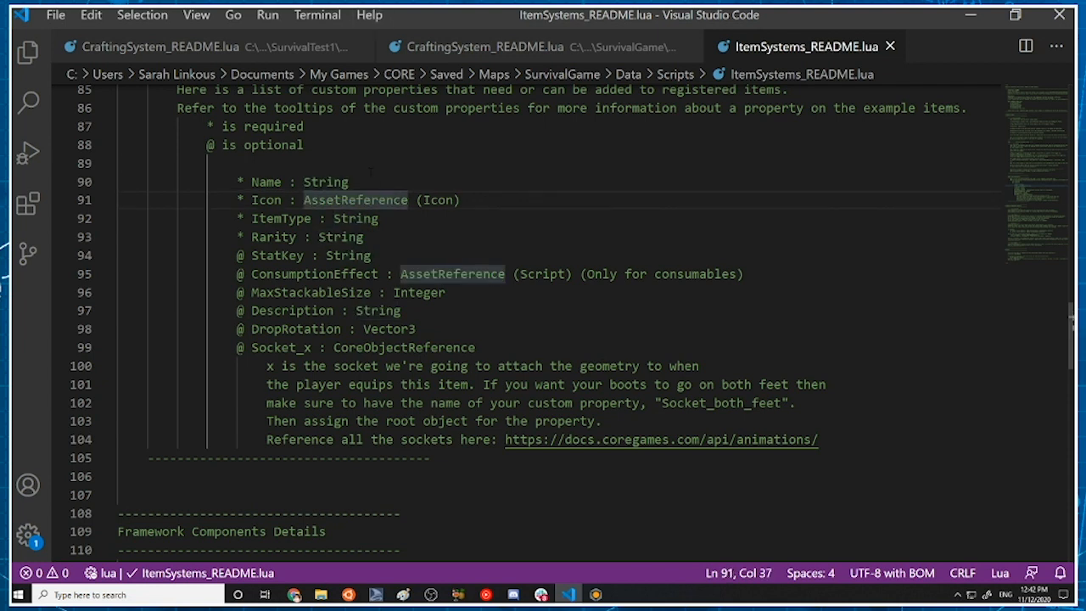
click(405, 163)
drag(463, 200, 257, 200)
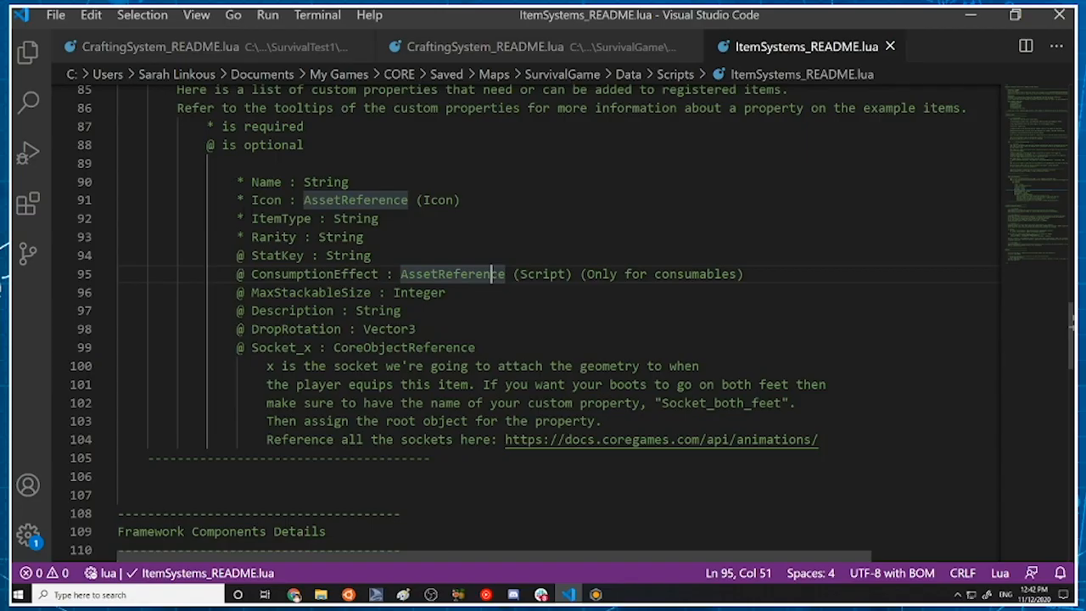
click(401, 220)
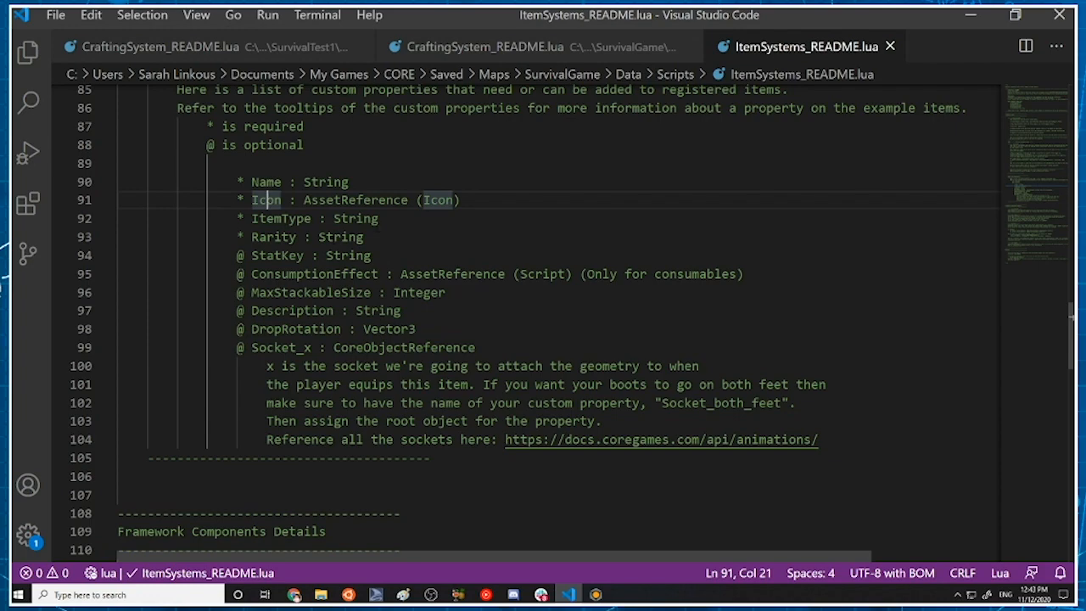
drag(313, 237, 403, 237)
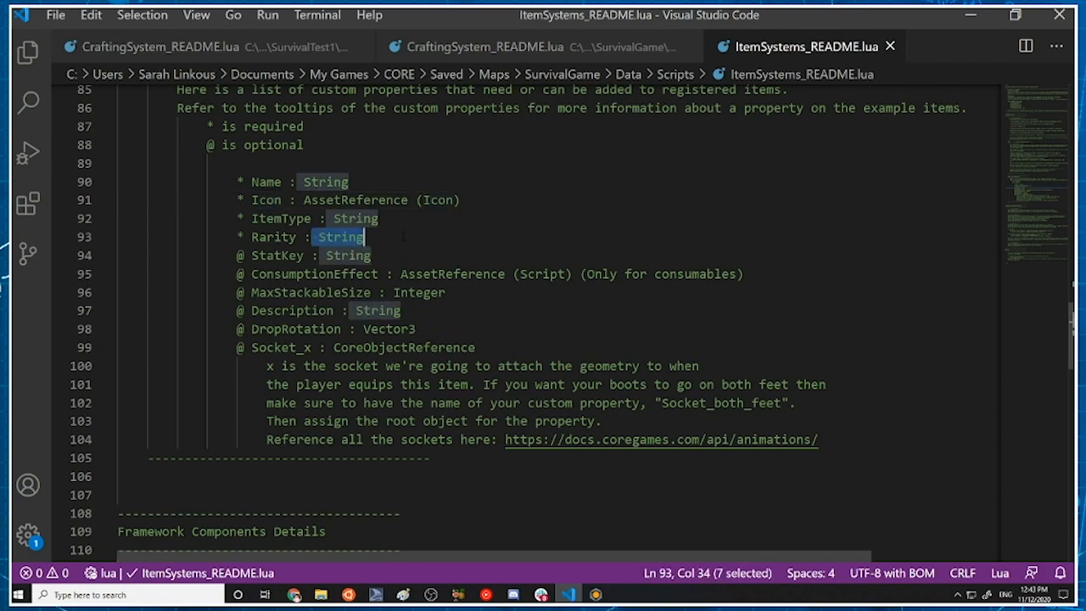
scroll(428, 254, up, 3)
scroll(450, 258, down, 8)
scroll(484, 290, up, 6)
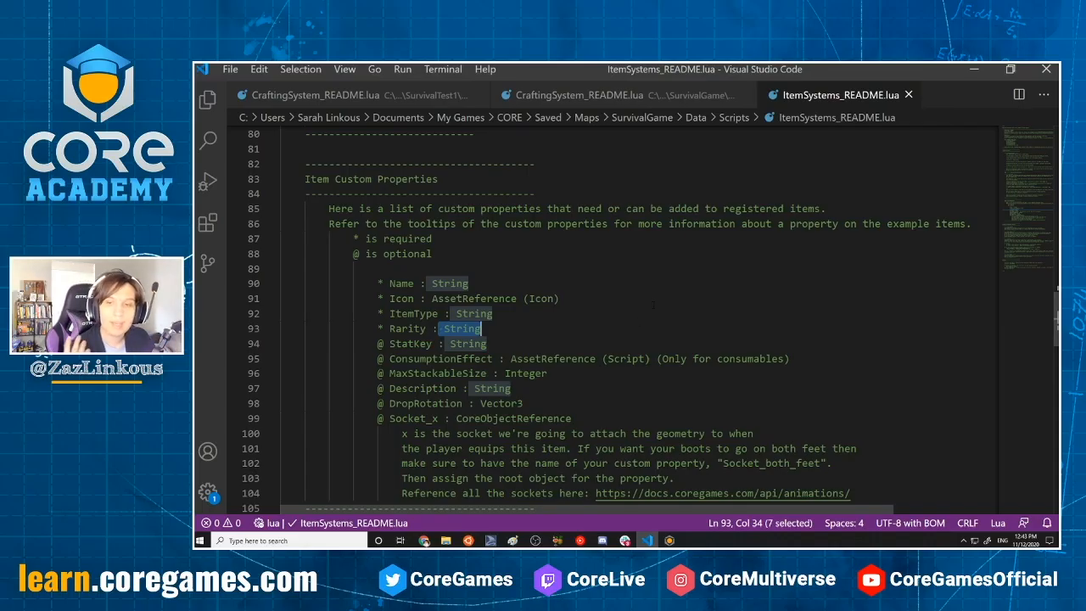
key(Down)
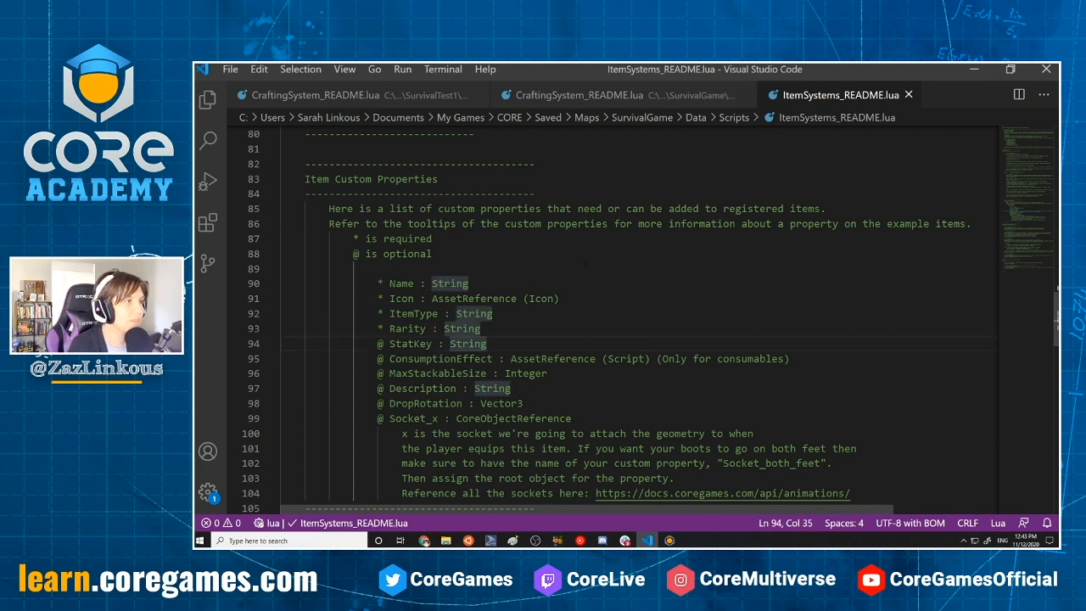
click(481, 209)
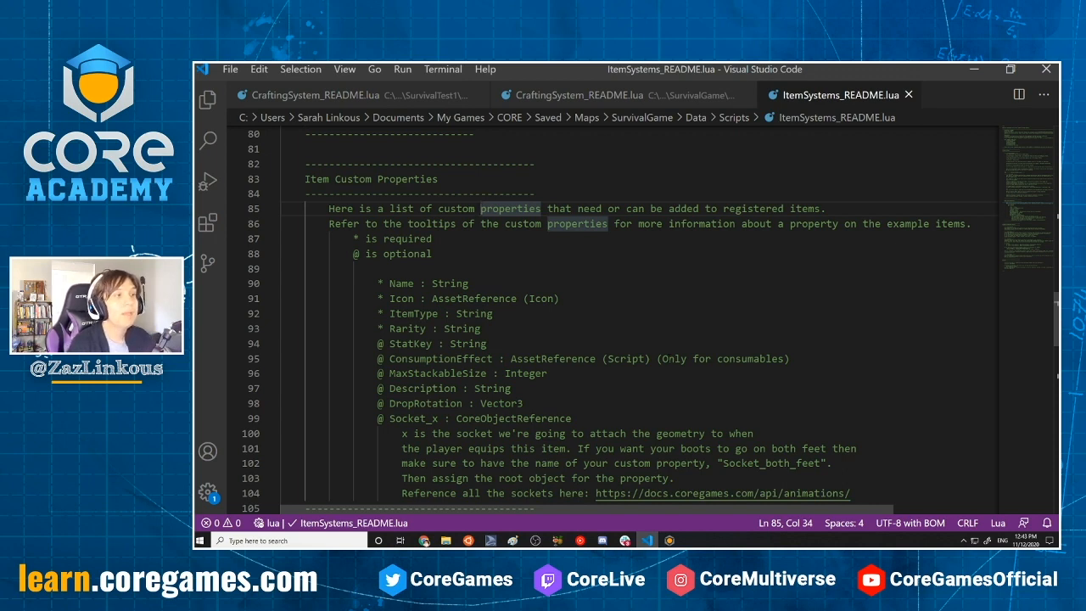
Examine the value types of the optional ConsumptionEffect and MaxStackableSize properties in the item custom properties list
drag(426, 359, 647, 359)
click(528, 344)
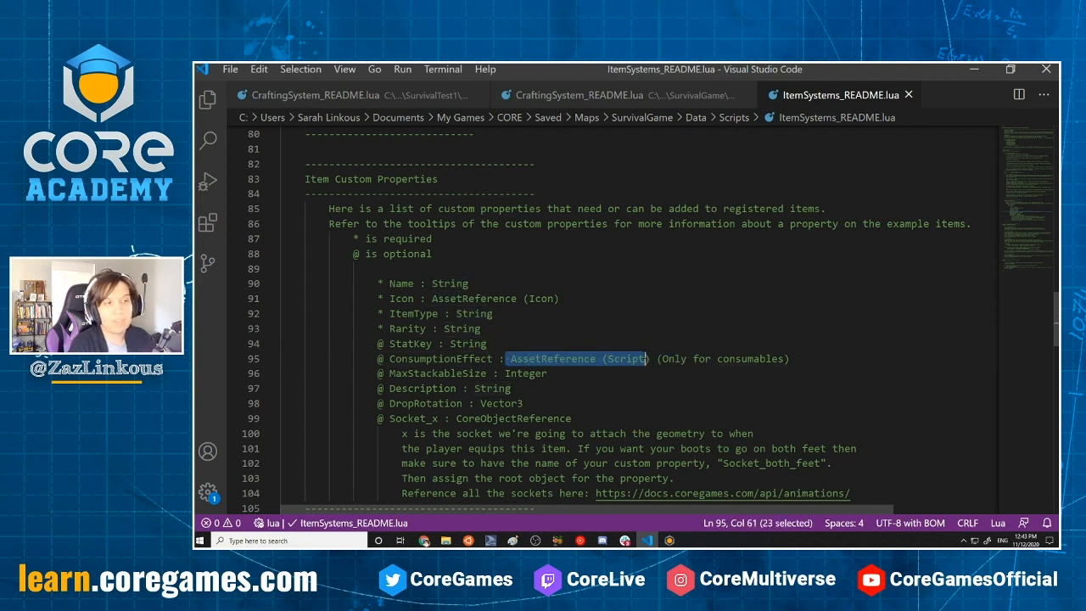
scroll(637, 318, down, 2)
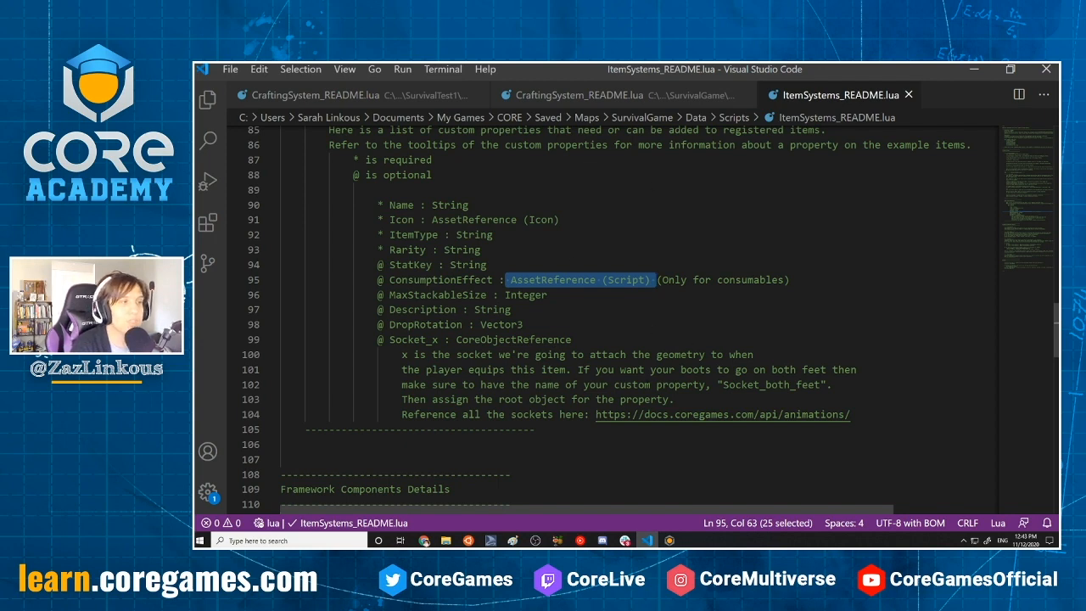
scroll(636, 318, down, 1)
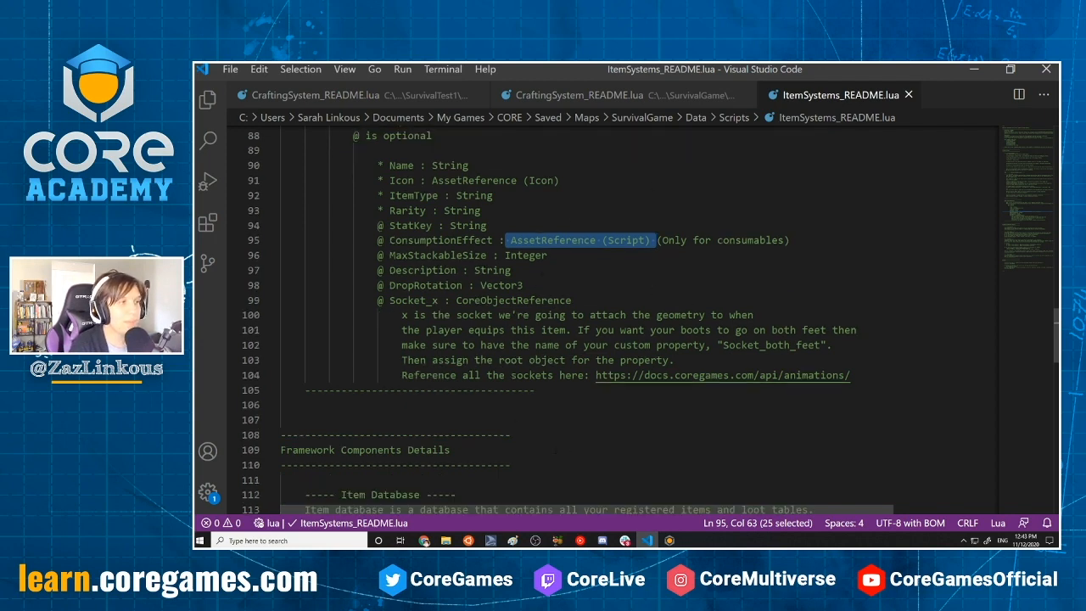
click(549, 254)
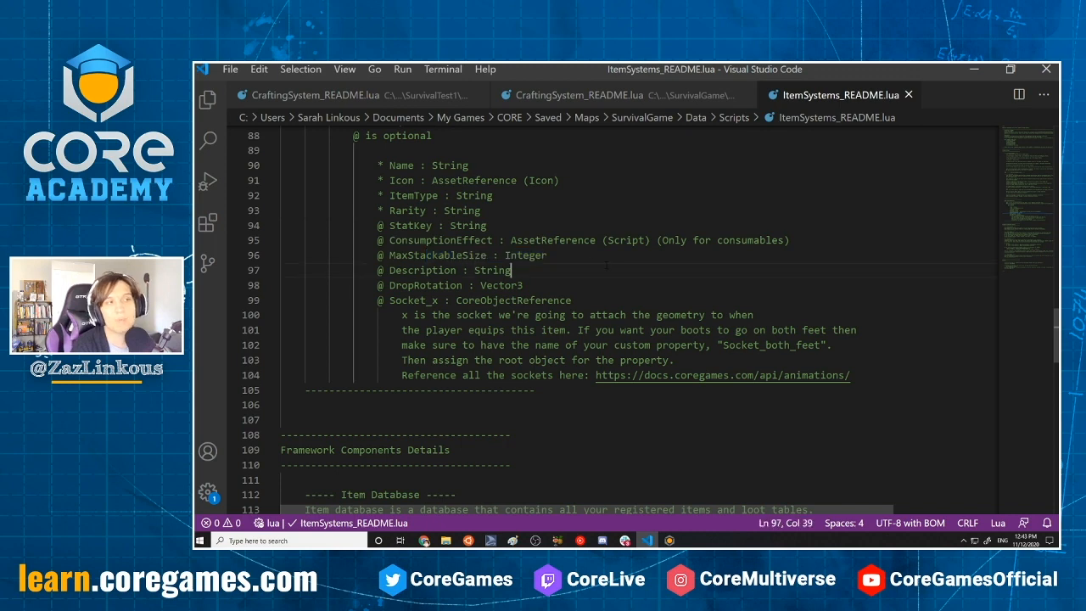
drag(548, 254, 507, 255)
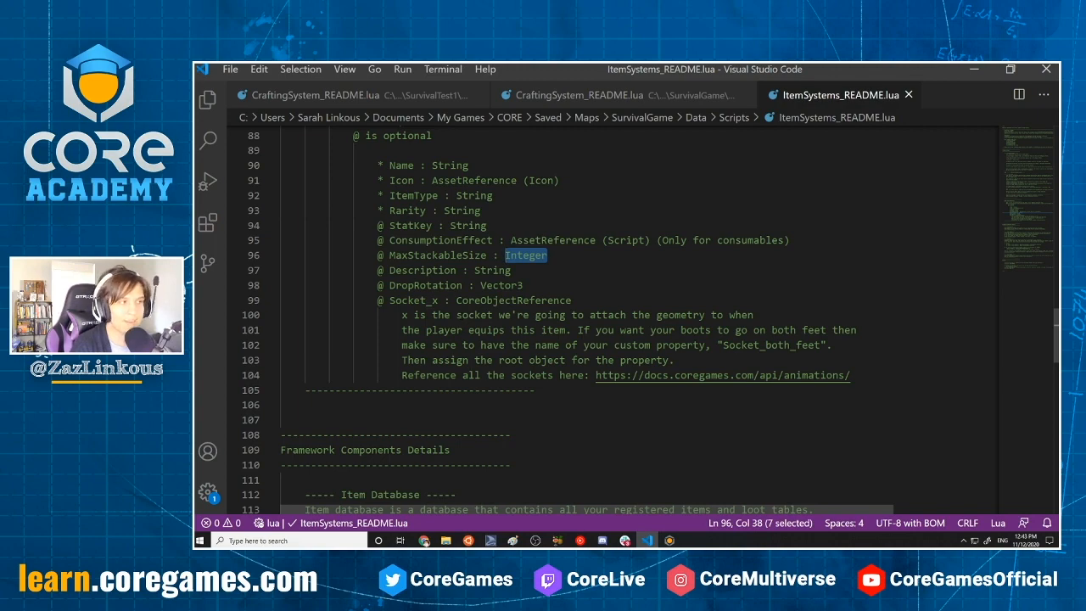
key(alt+Tab)
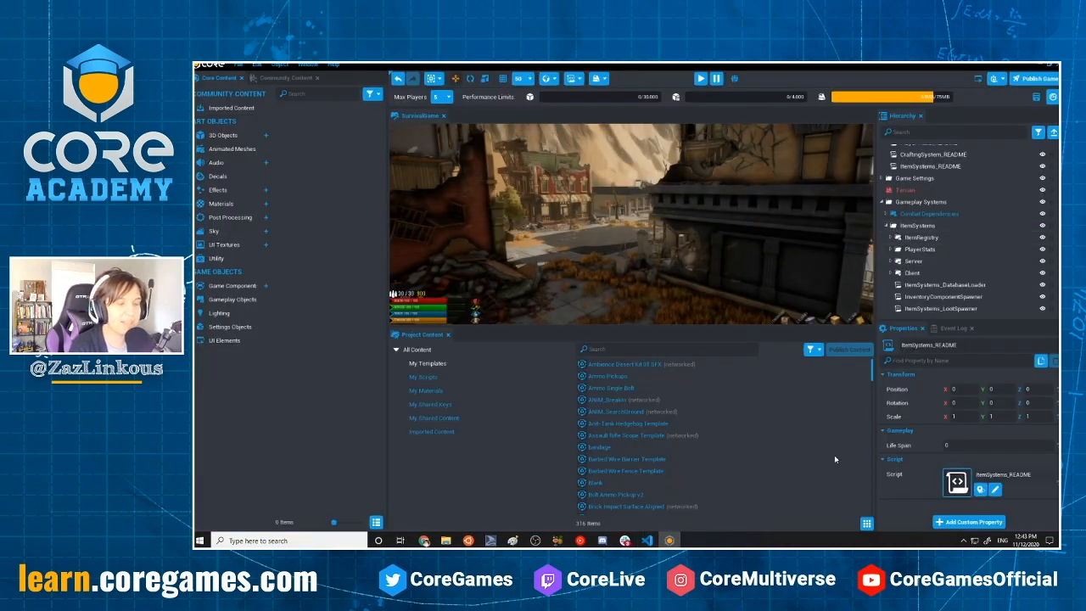
key(alt+Tab)
Go back to the Creating Weapons instructions under Framework usage in the ItemSystems_README script
scroll(628, 323, up, 15)
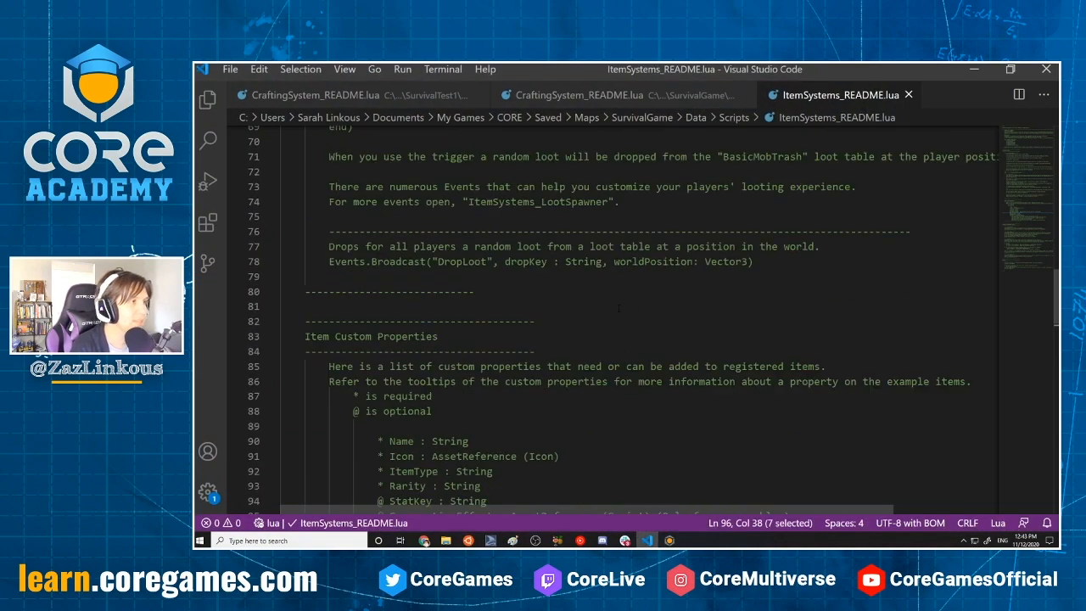
scroll(633, 337, up, 6)
scroll(633, 337, down, 4)
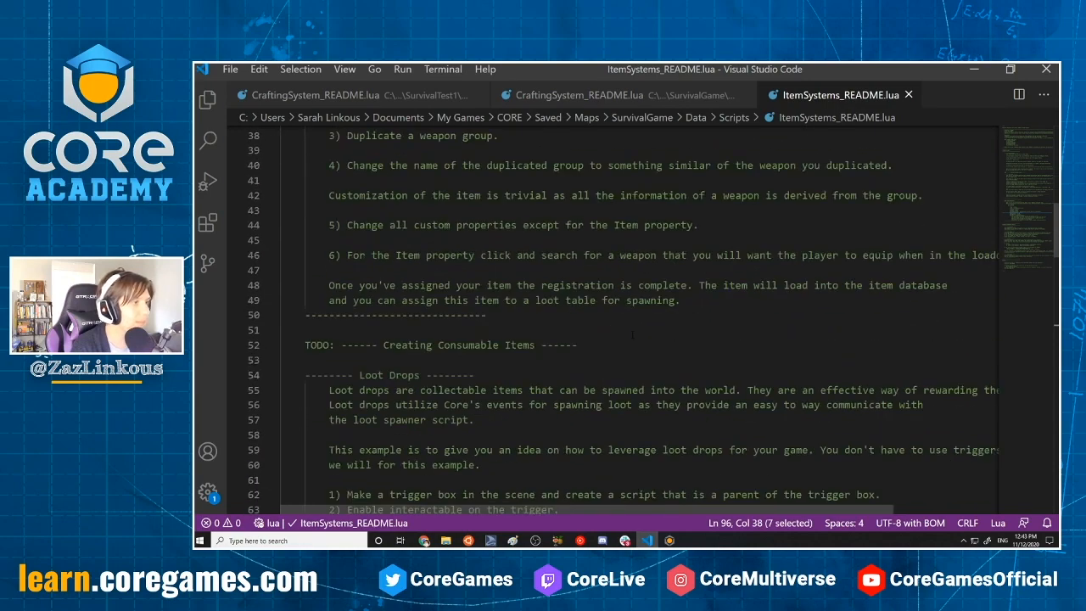
scroll(632, 335, down, 5)
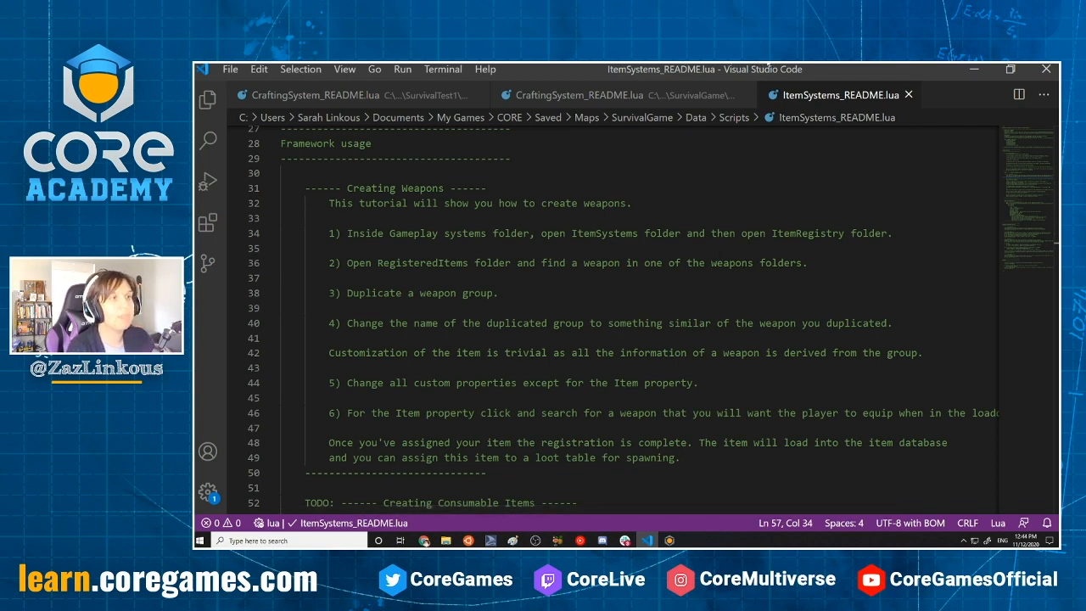
Expand the ItemRegistry folder and arrange the README code editor and the game editor side by side
drag(788, 67, 429, 64)
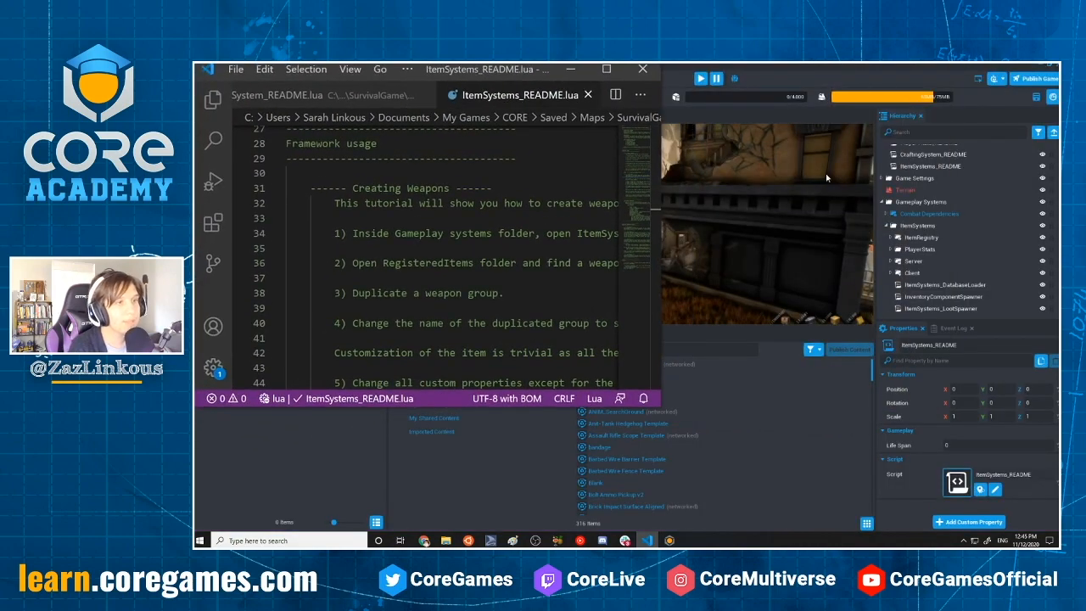
click(891, 238)
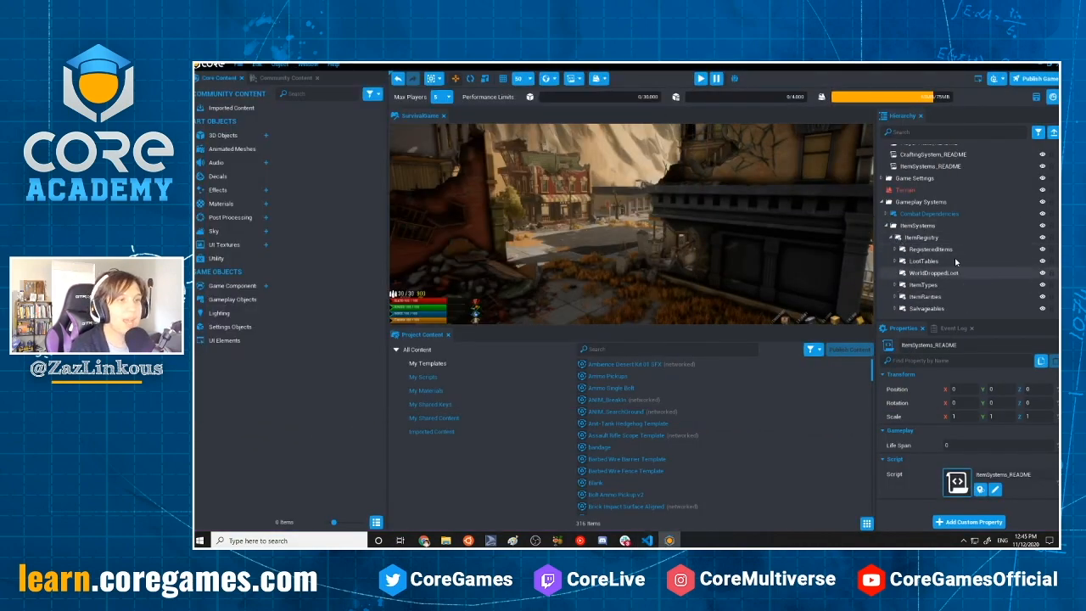
scroll(954, 262, down, 3)
drag(742, 67, 1059, 111)
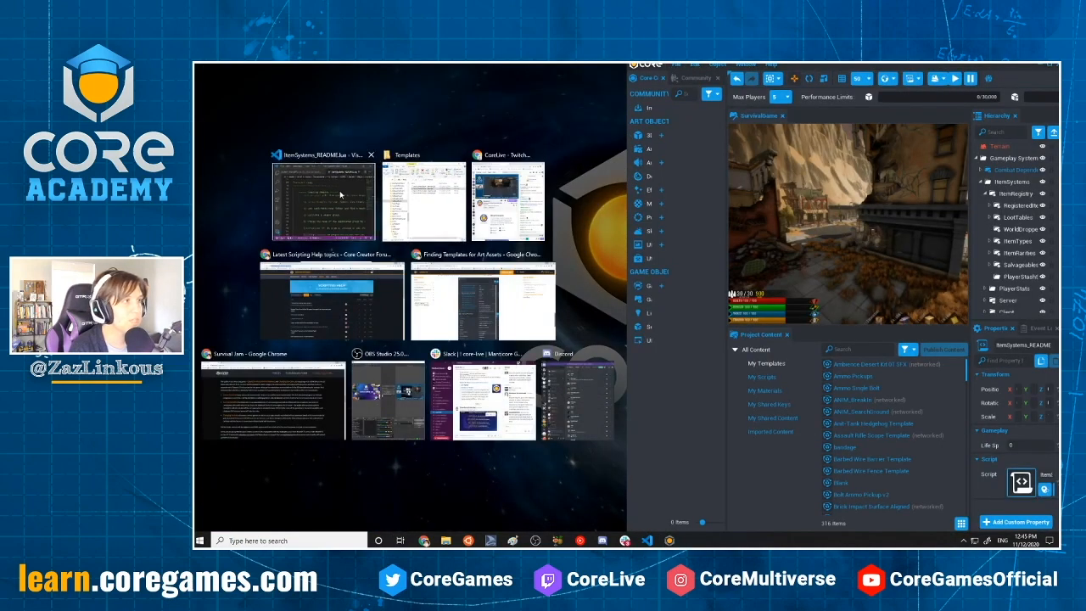
click(339, 190)
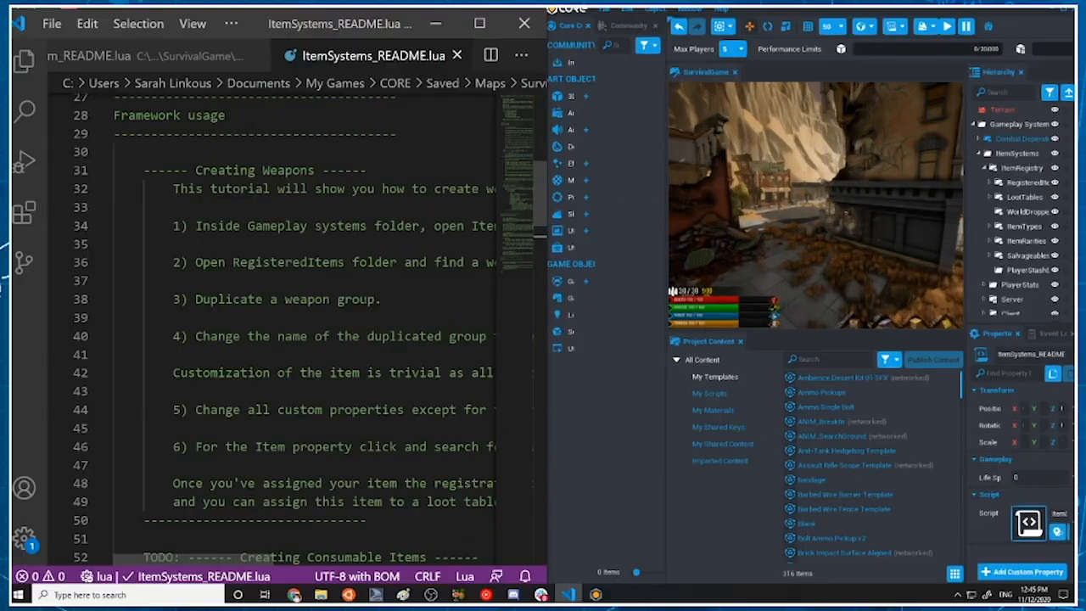
Widen the Hierarchy and expand the RegisteredItems folder inside ItemRegistry
scroll(297, 331, down, 2)
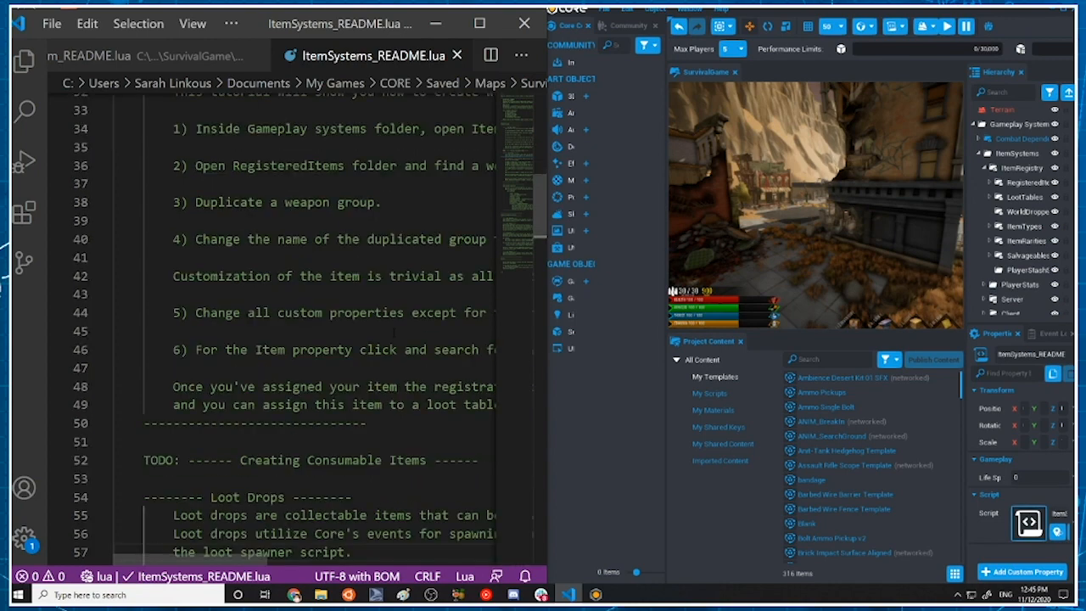
scroll(297, 331, up, 2)
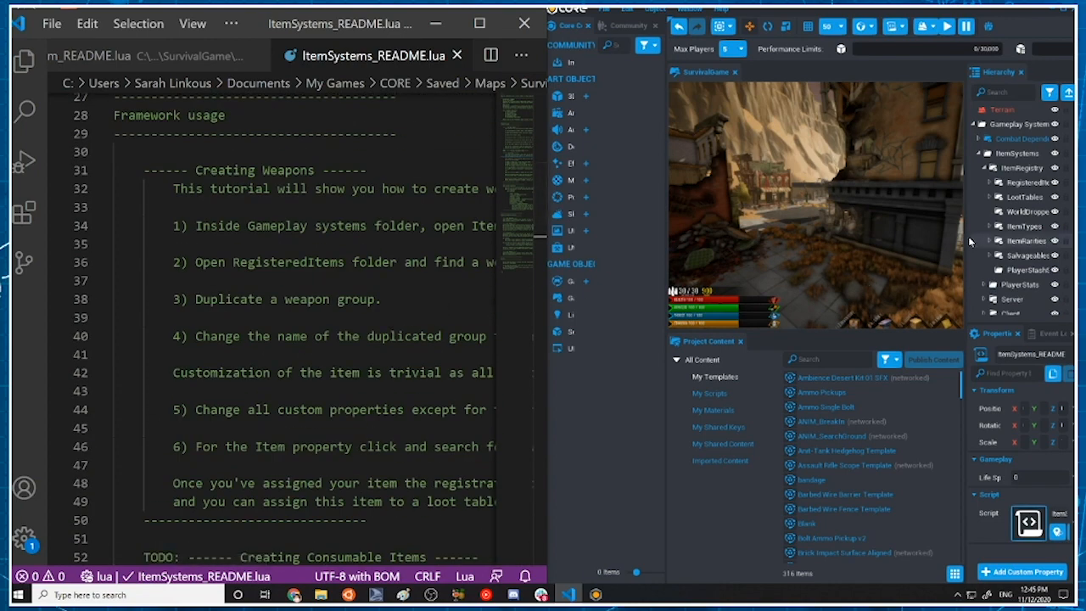
drag(967, 237, 852, 246)
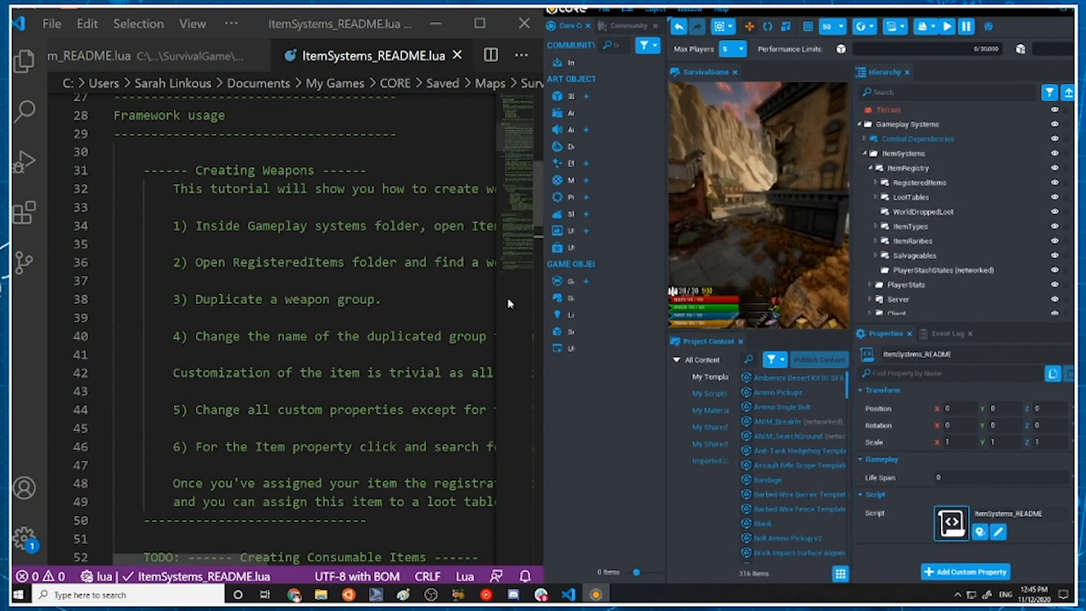
click(877, 183)
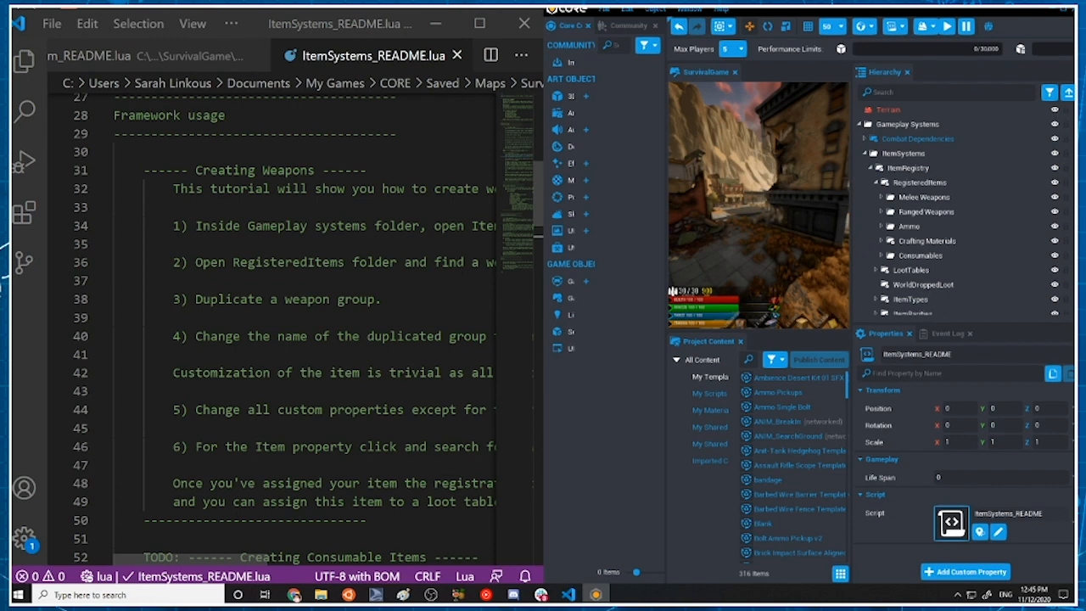
Highlight instruction 2 of the Creating Weapons section and expand the Ranged Weapons folder under RegisteredItems
drag(173, 226, 343, 226)
click(407, 260)
key(shift+Home)
key(shift+Home)
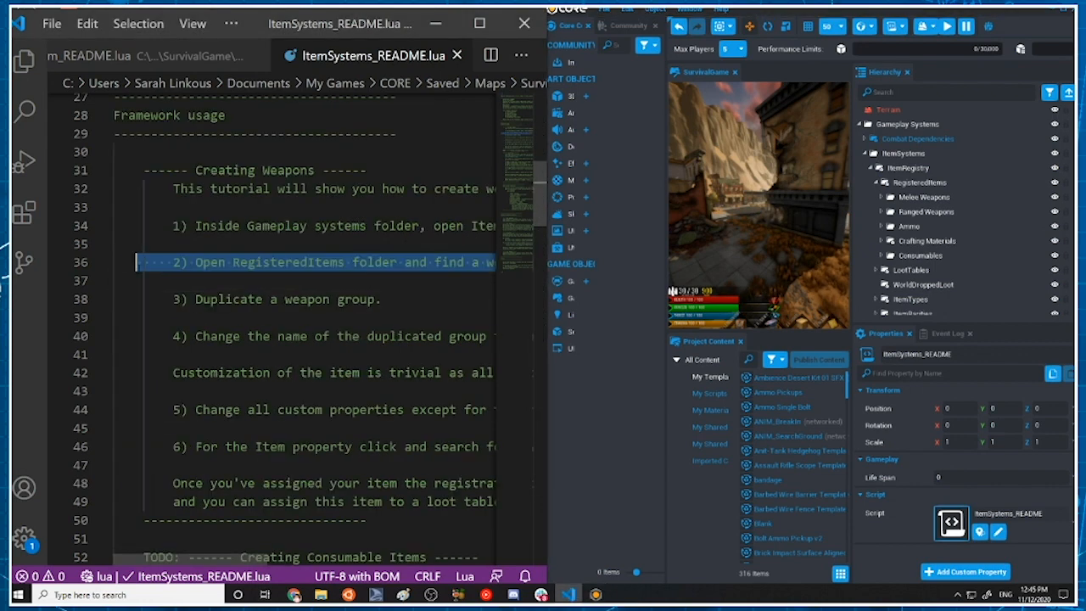
click(882, 212)
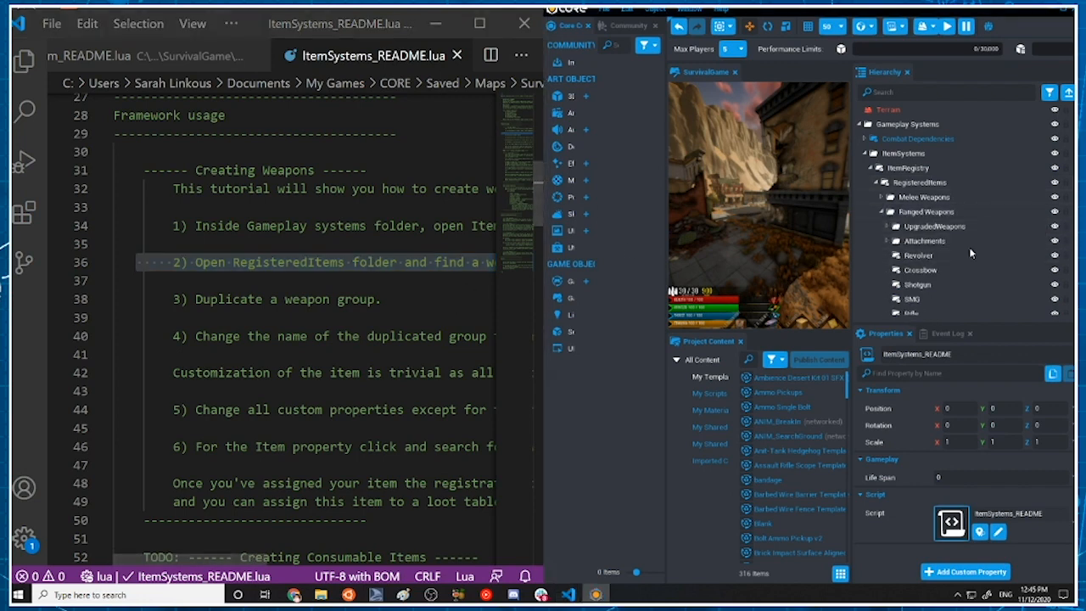
scroll(959, 233, down, 2)
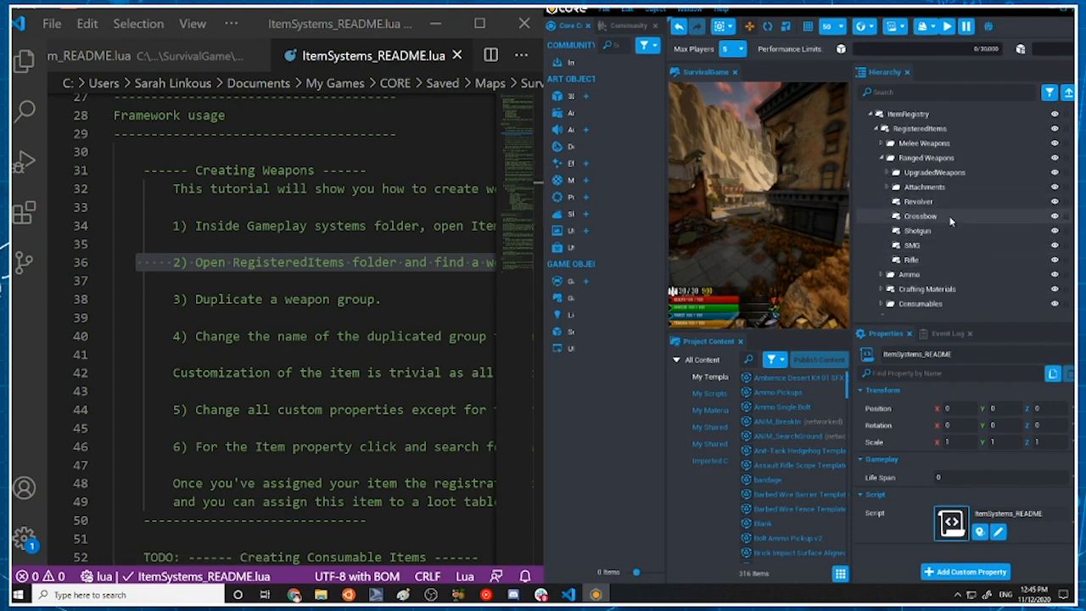
click(935, 260)
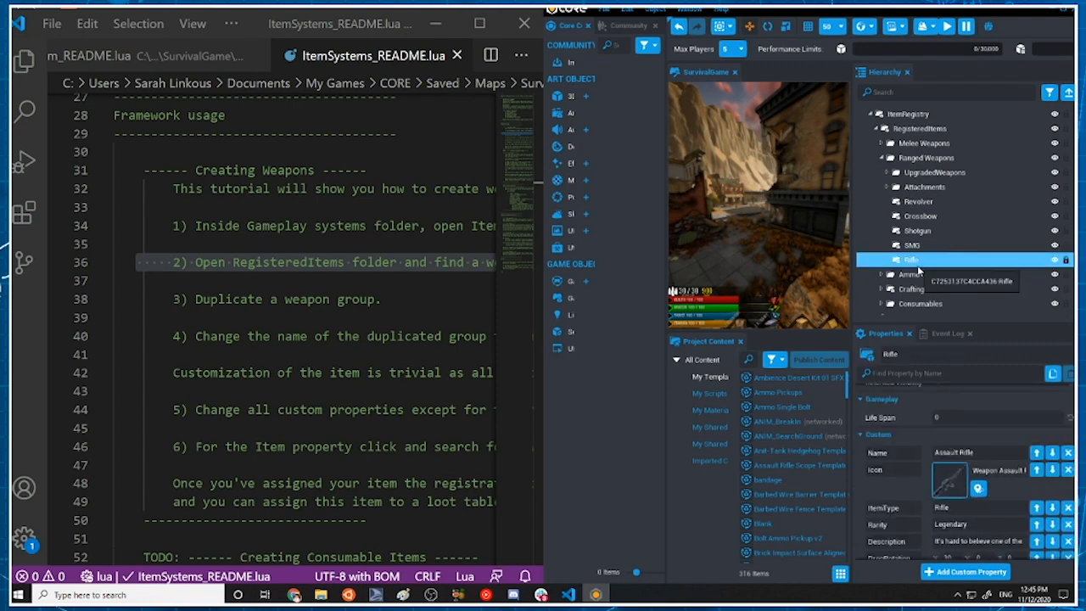
key(ctrl+w)
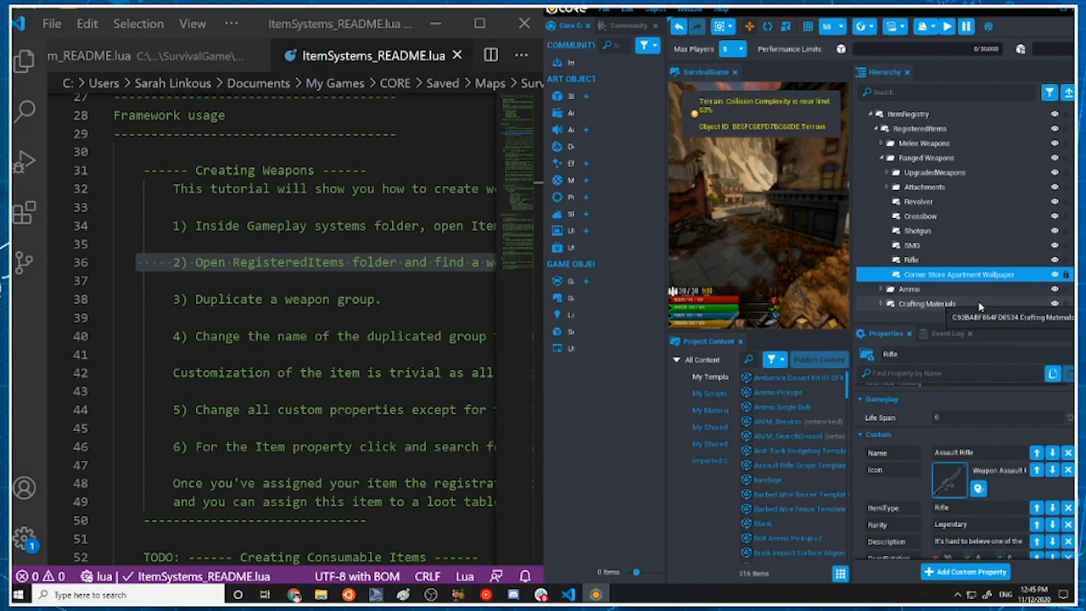
key(Delete)
Duplicate the Rifle group in Ranged Weapons and look through its transform, scene and custom properties
click(941, 261)
right_click(941, 264)
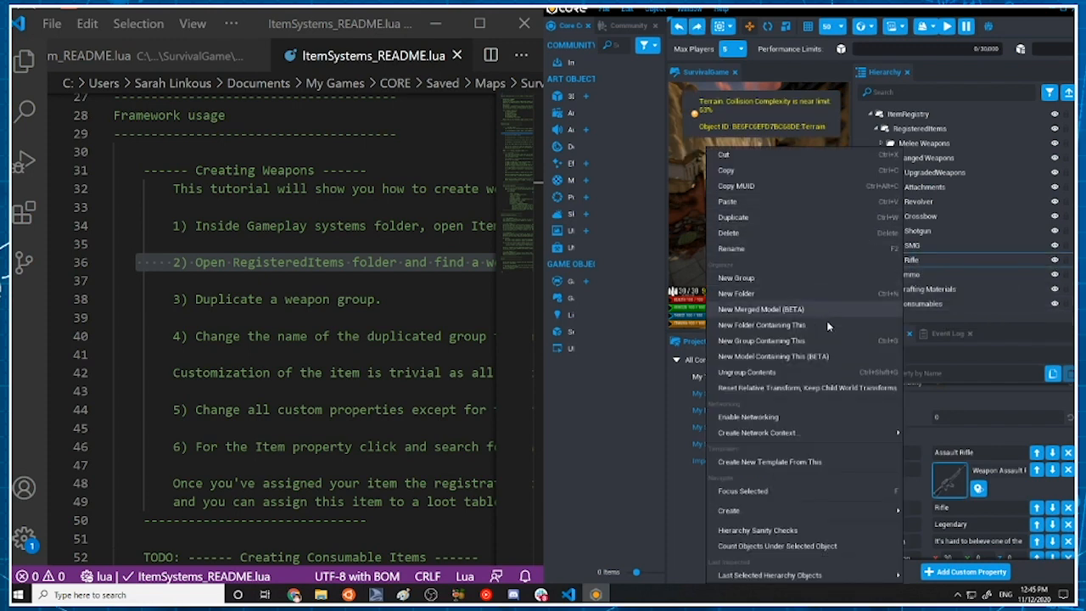
click(772, 218)
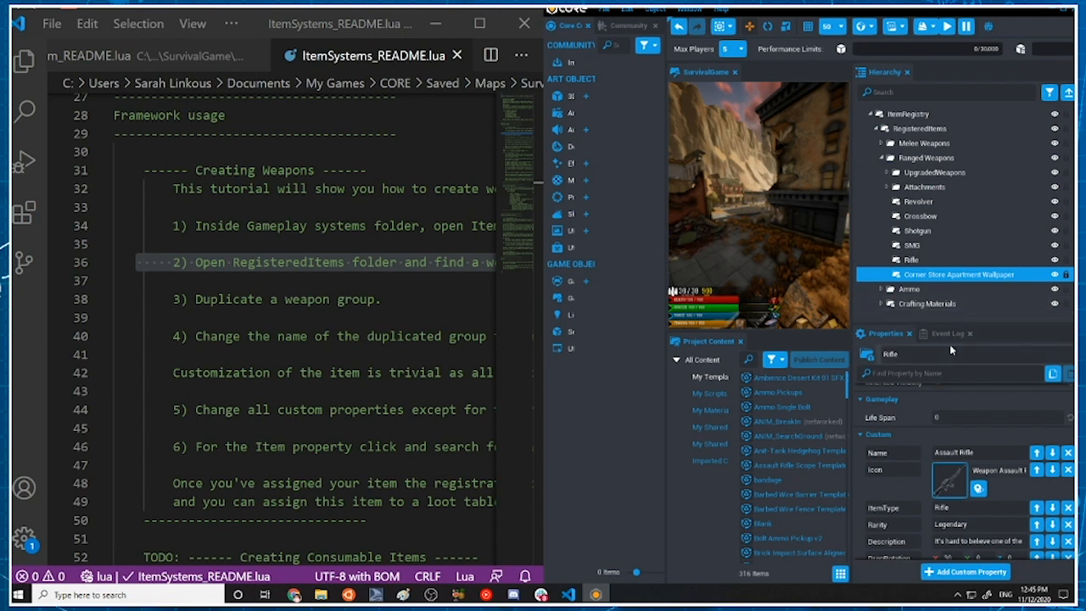
scroll(977, 411, up, 4)
scroll(983, 408, down, 5)
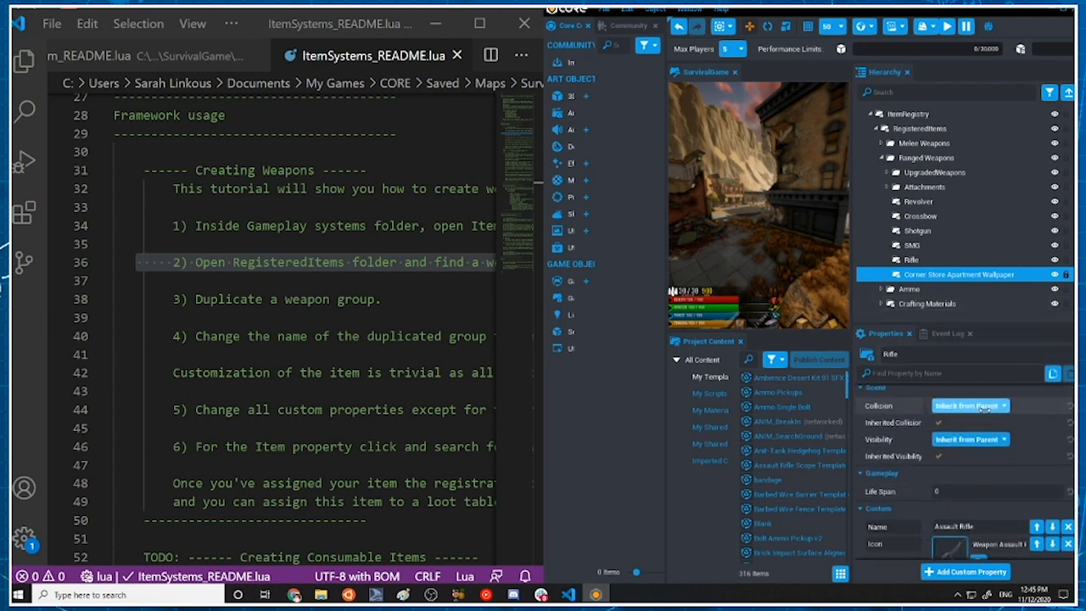
scroll(1010, 457, up, 5)
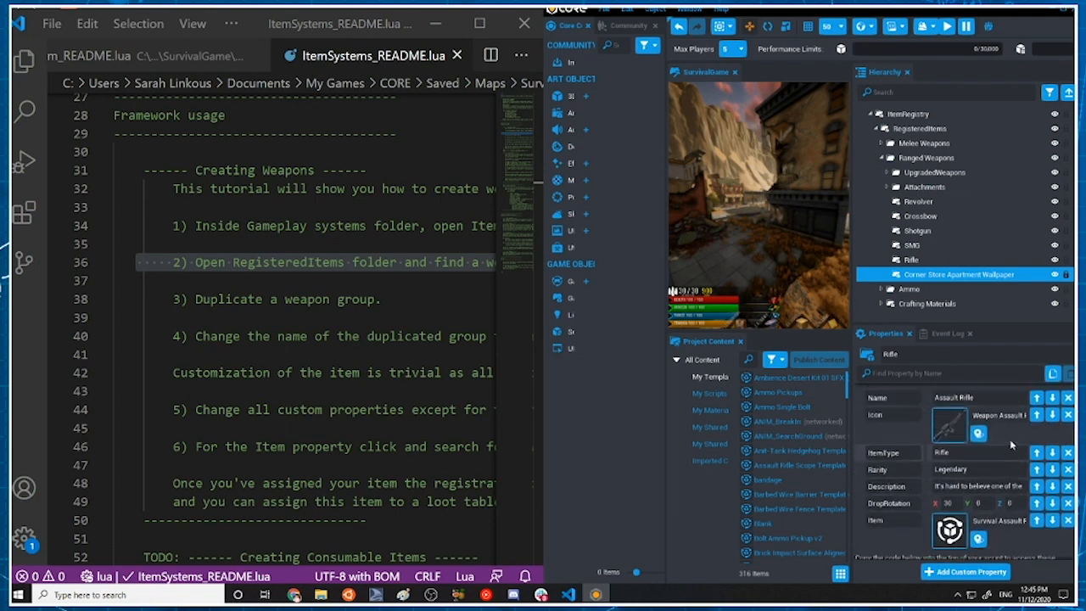
scroll(1016, 439, up, 3)
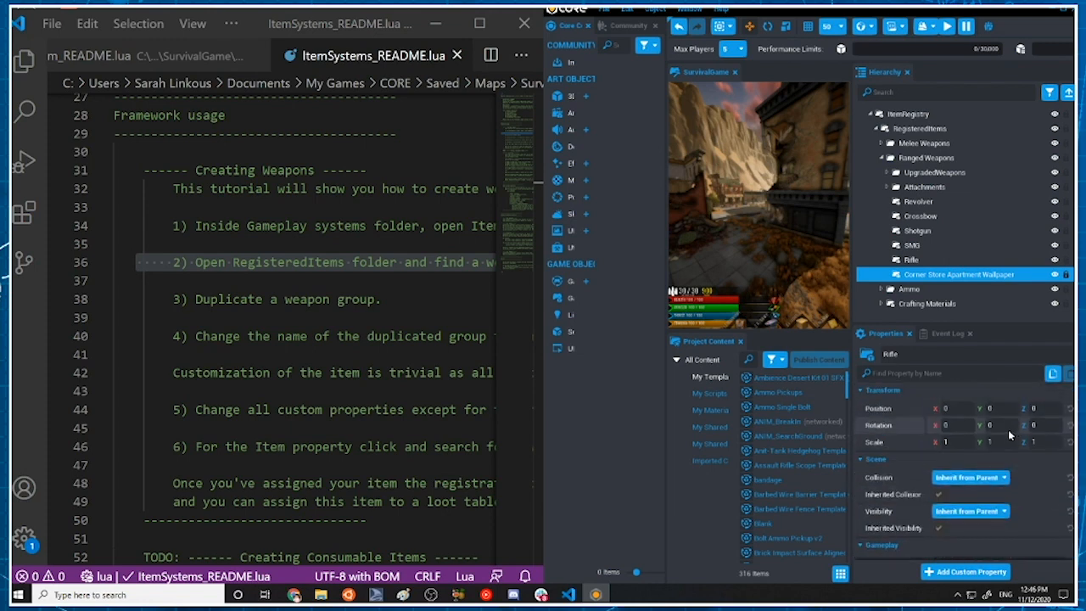
click(958, 358)
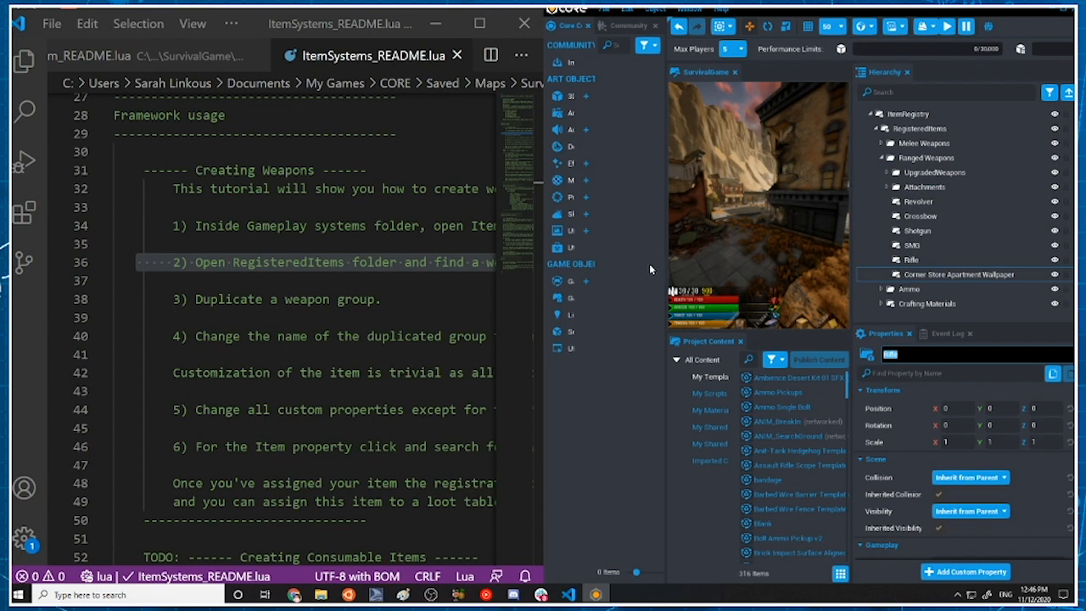
key(BackSpace)
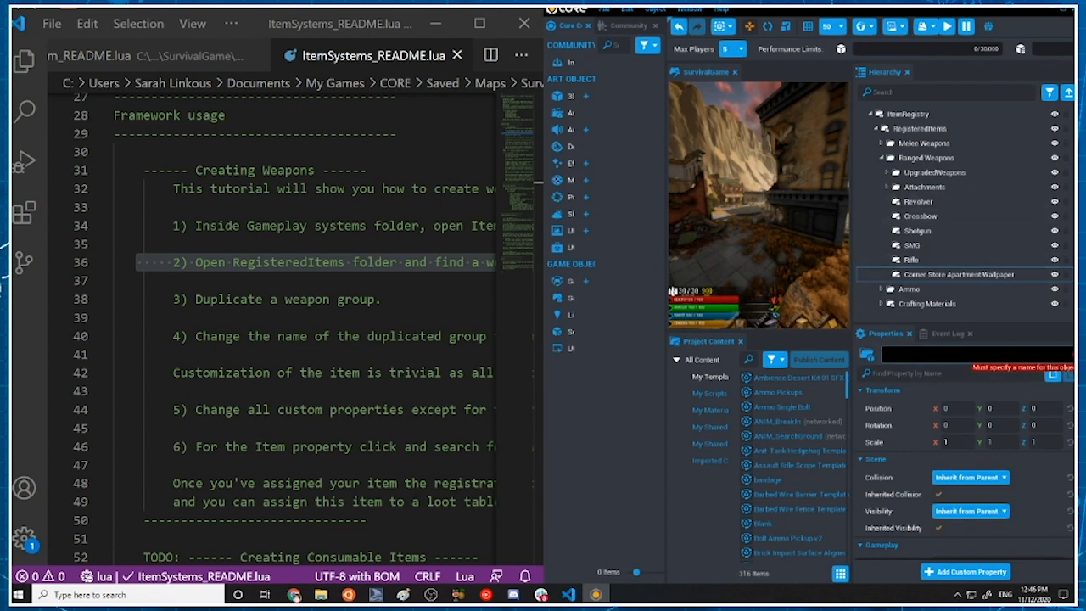
text(Rifle)
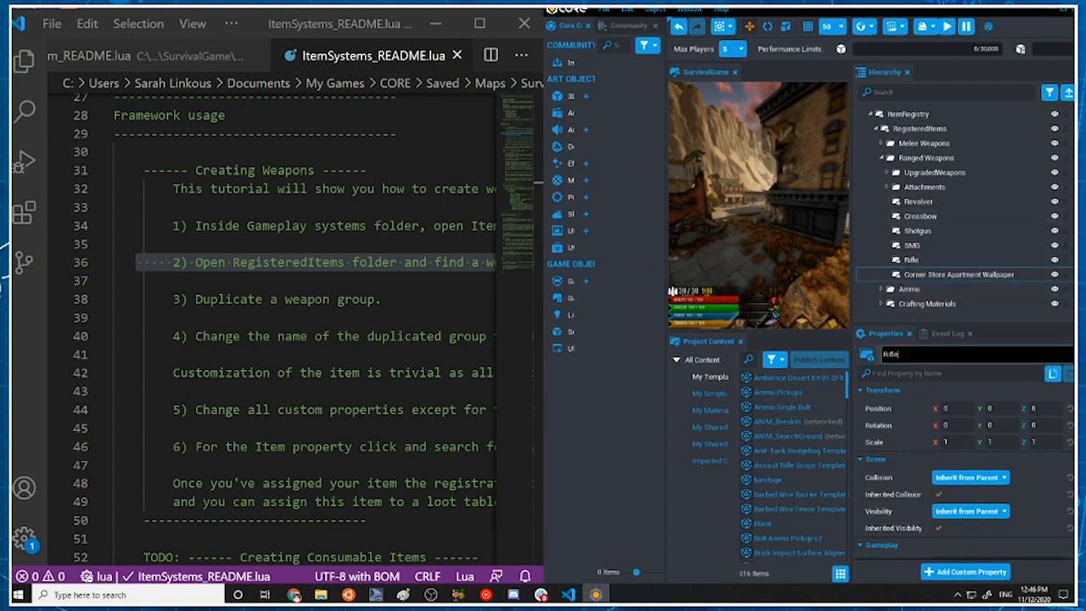
Rename the duplicated weapon group below Rifle in the Hierarchy as Rope and select it
click(964, 276)
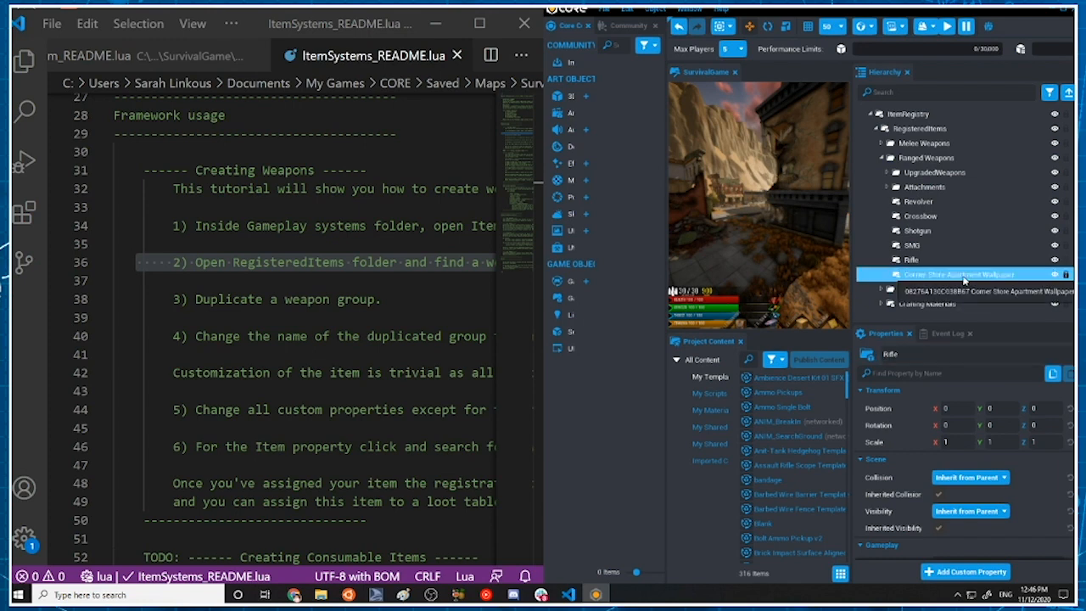
click(964, 275)
key(BackSpace)
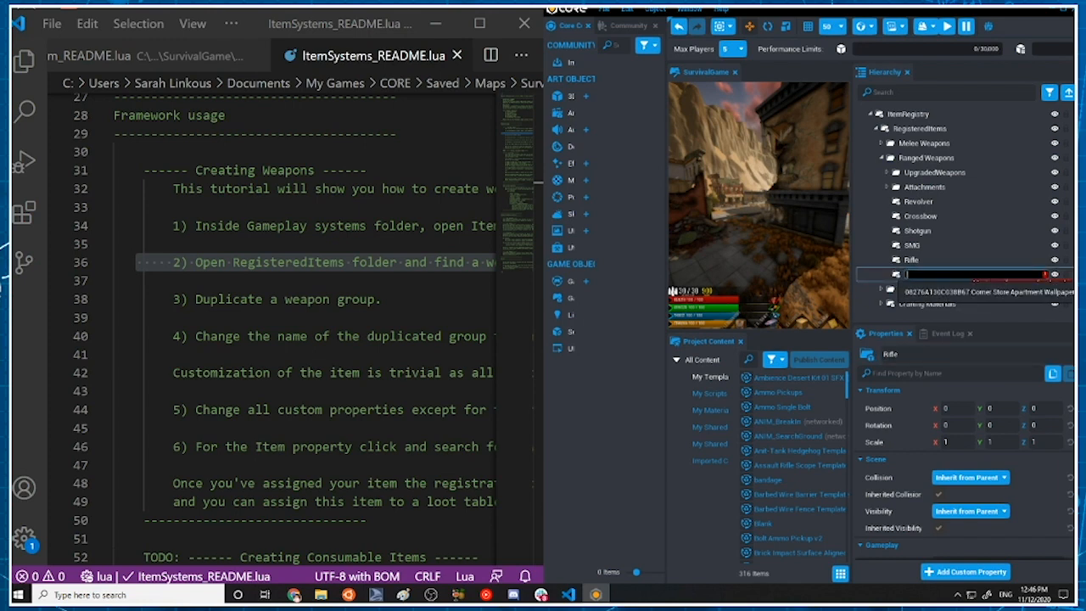
text(Rope)
key(Return)
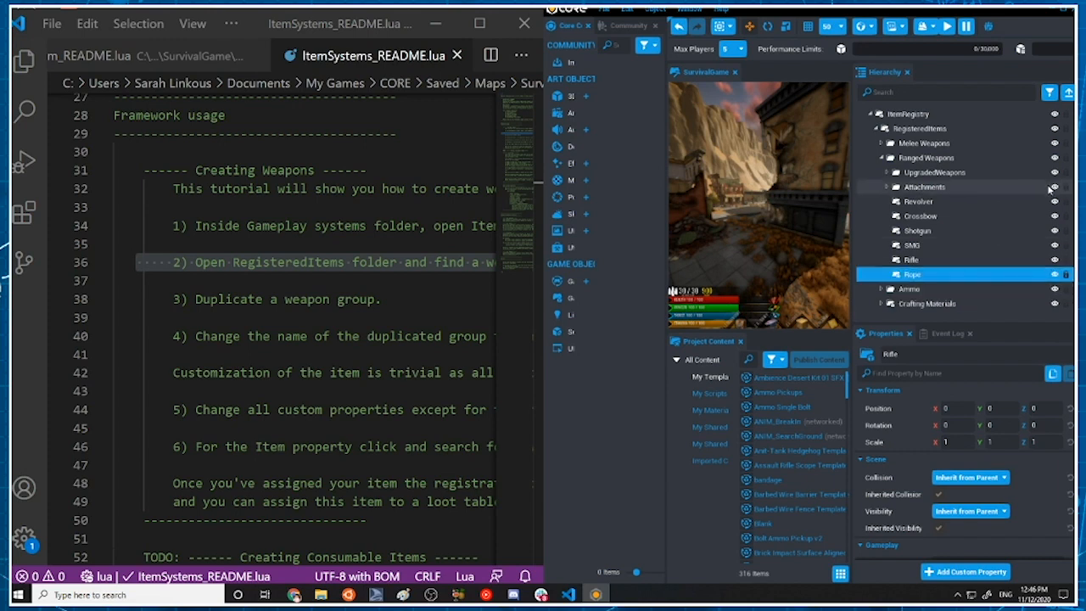
click(909, 348)
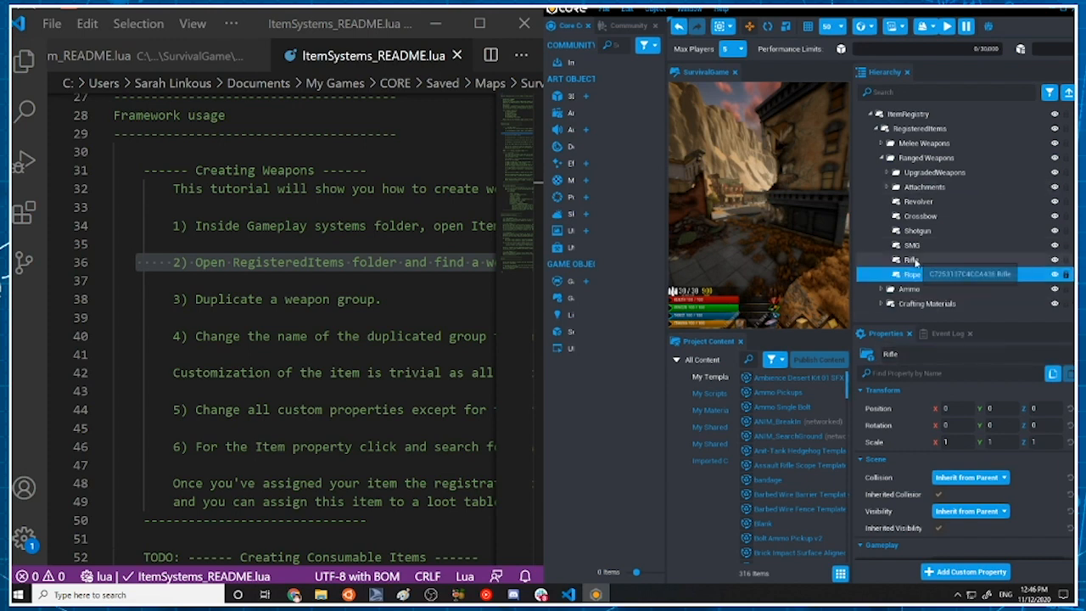
click(924, 290)
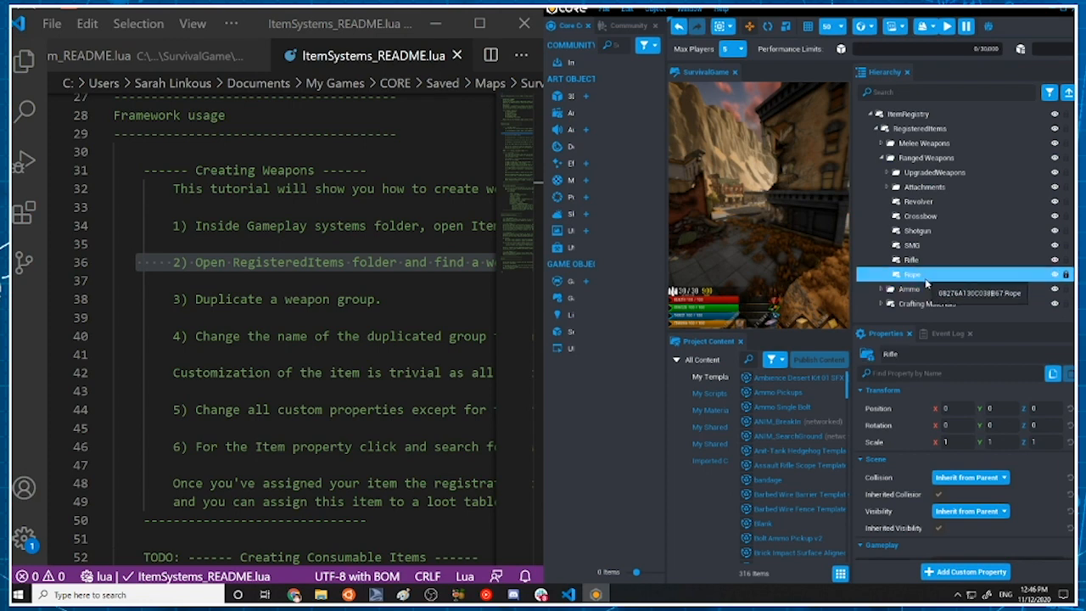
Reopen the duplicated weapon group's name for editing, keep it as Rope, and reselect the group to refresh its properties
click(913, 274)
click(925, 355)
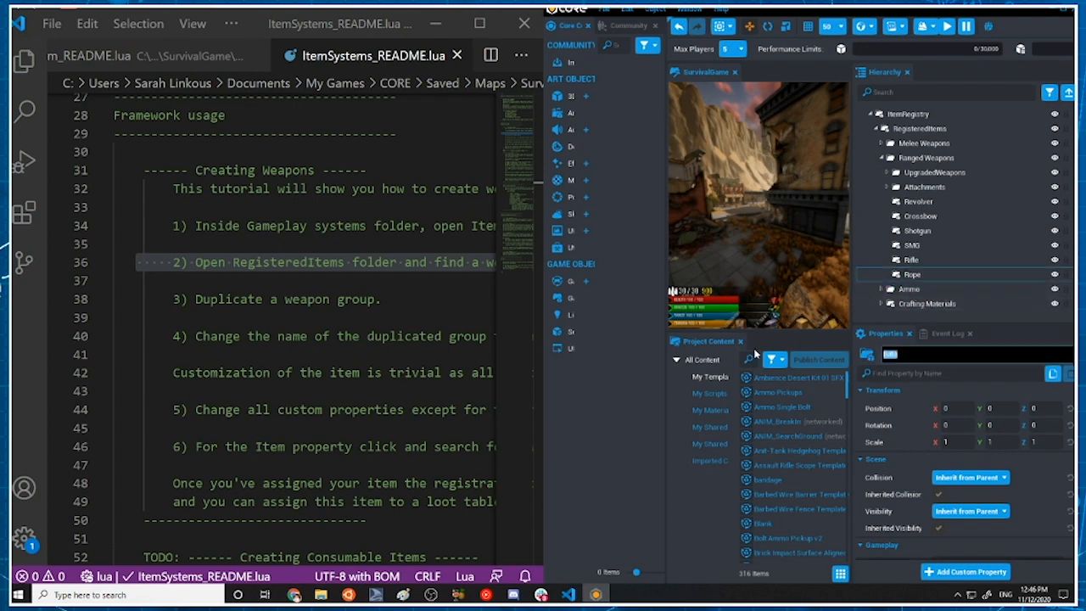
click(976, 274)
scroll(941, 451, down, 5)
scroll(941, 452, up, 3)
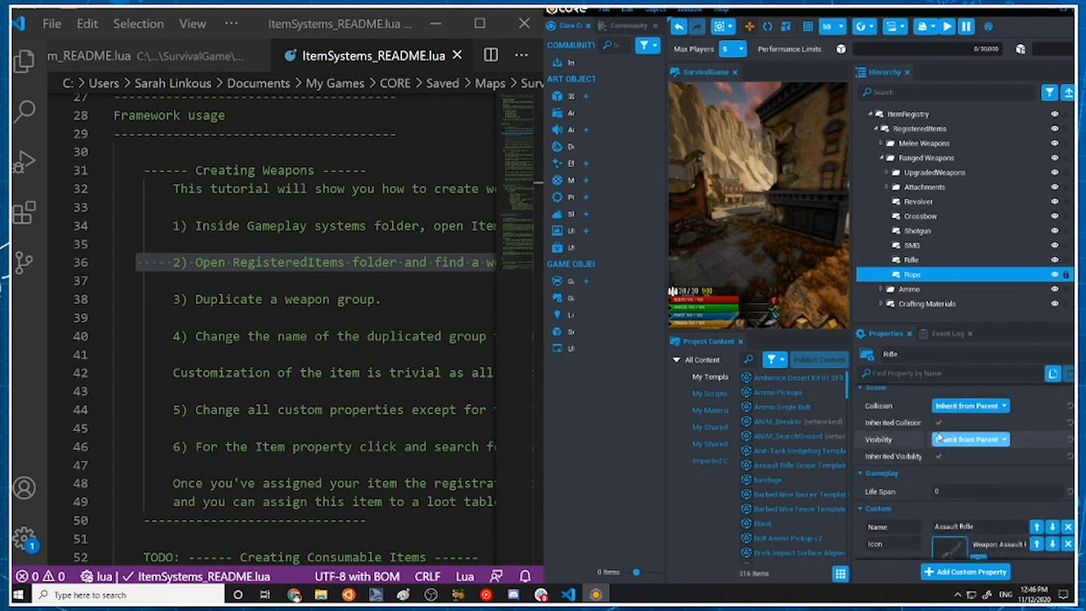
key(F2)
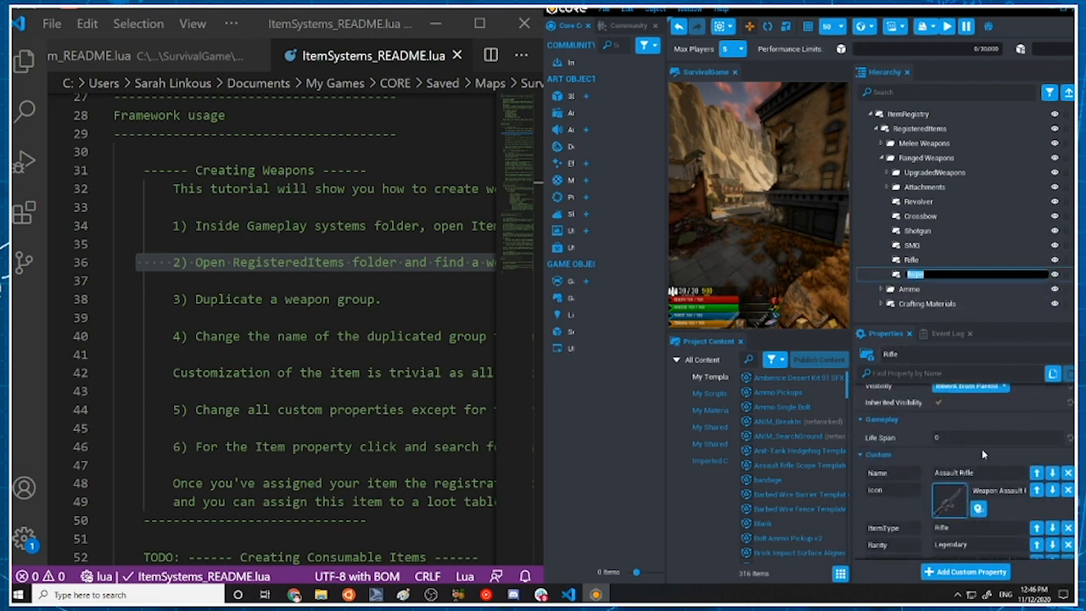
click(959, 304)
click(931, 277)
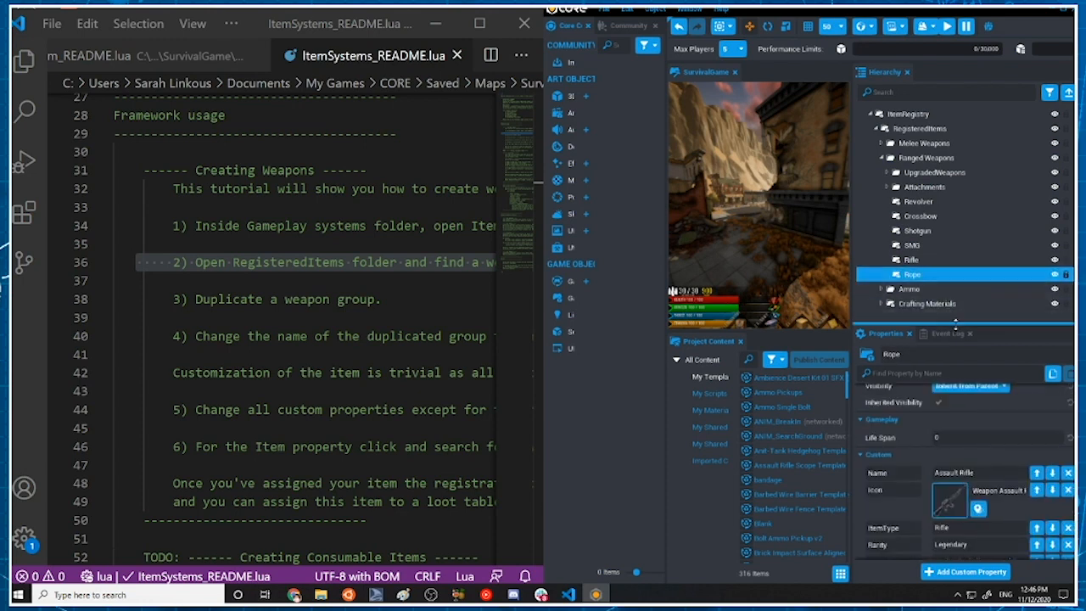
Enlarge the Properties area to show Rope's custom properties and highlight part of instruction 4 in the README
drag(962, 331, 962, 169)
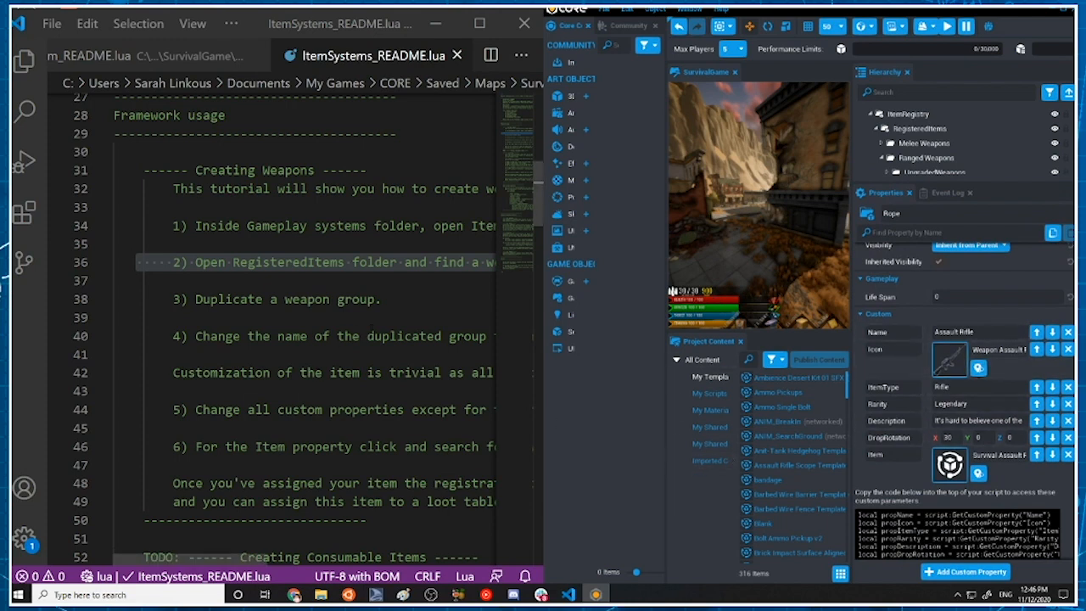
drag(367, 336, 243, 336)
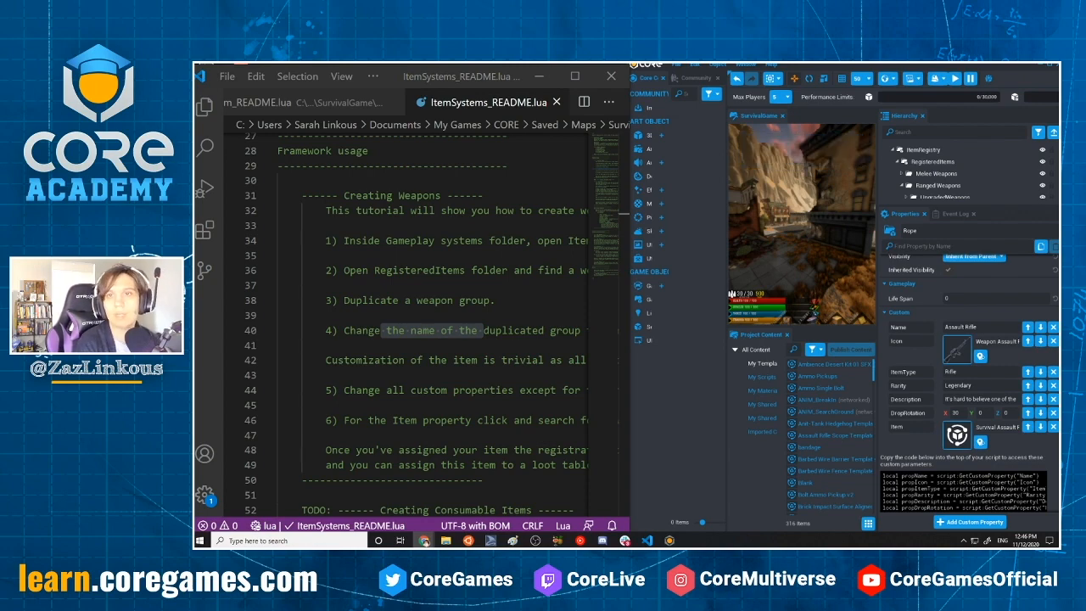
Switch to the Core documentation in the browser and open the Weapons page of the Core Editor Manual
key(alt+Tab)
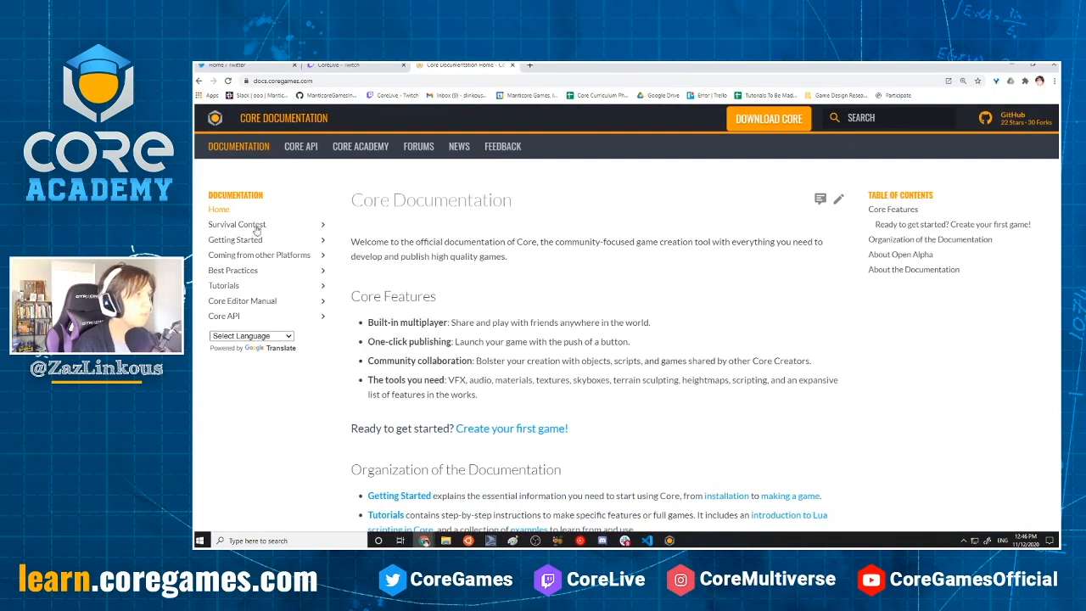
click(243, 226)
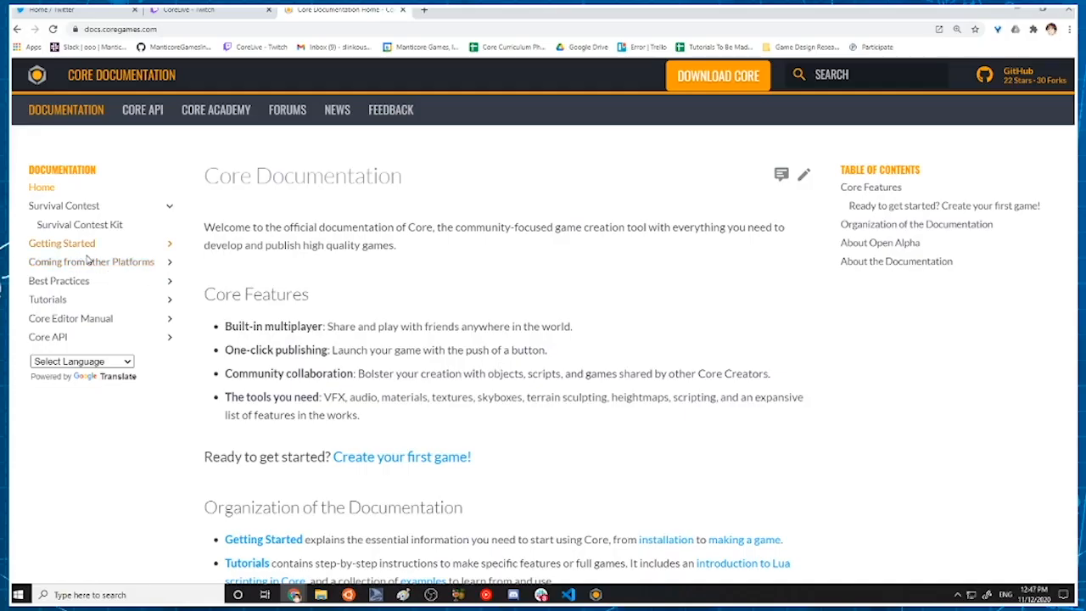
click(91, 319)
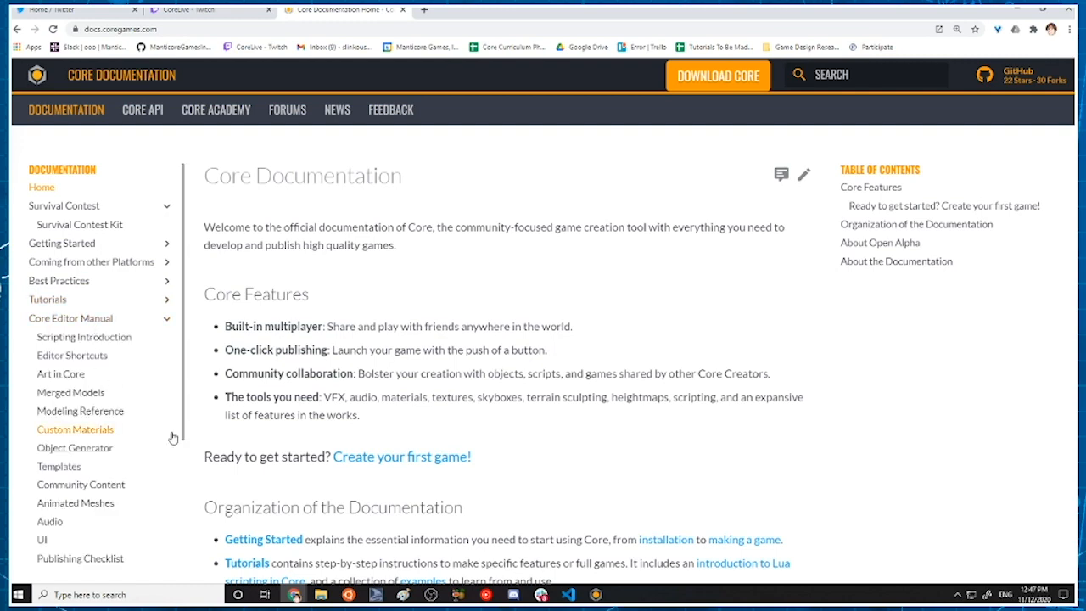
scroll(61, 482, down, 2)
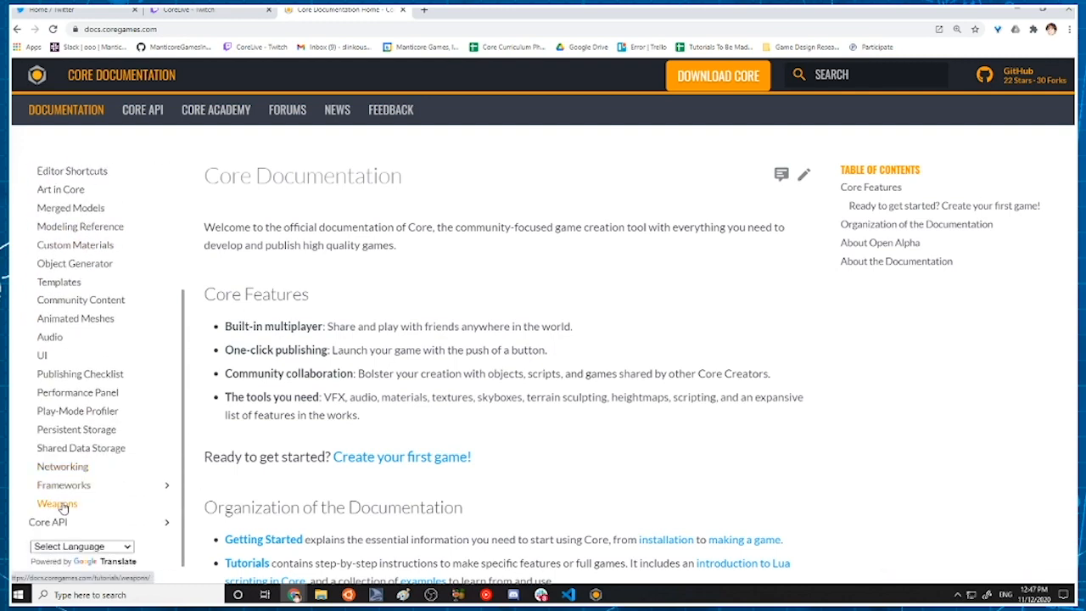
click(57, 504)
click(224, 28)
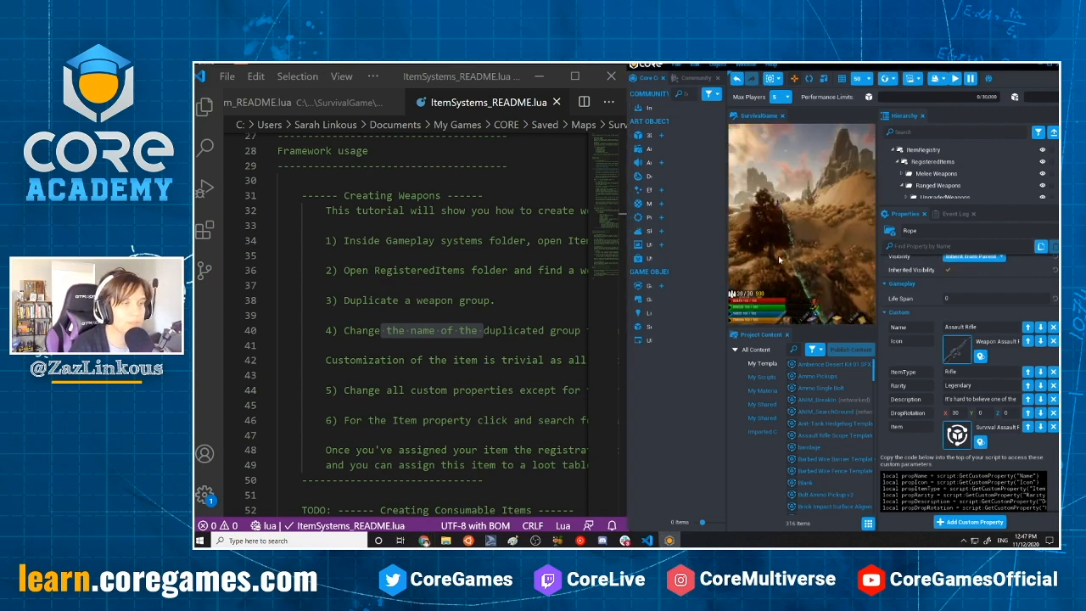
Return to the Core editor, maximize its window, and enlarge the scene viewport
drag(726, 269, 692, 269)
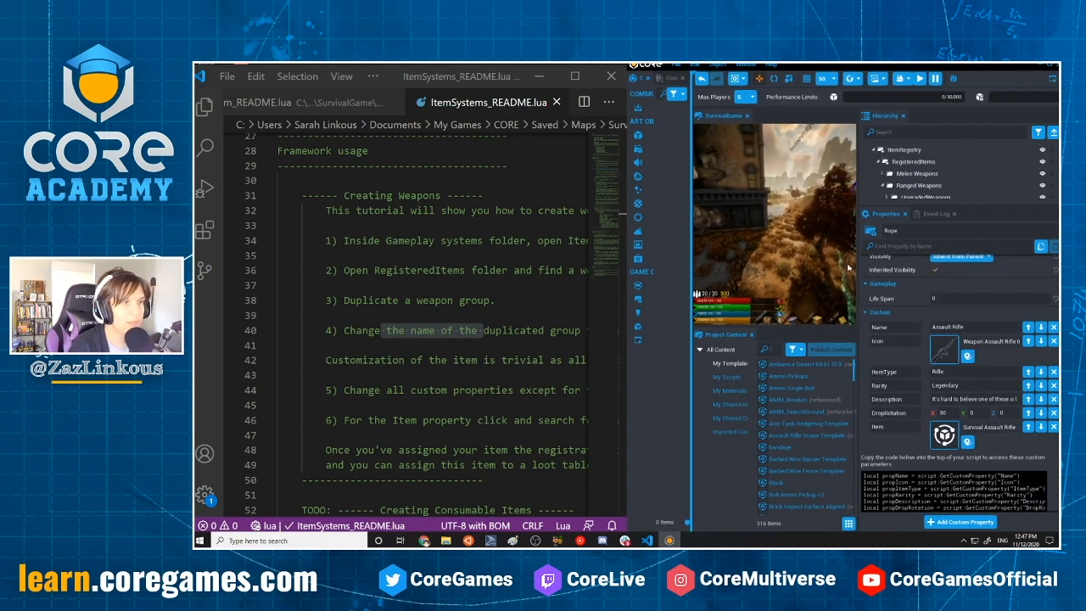
drag(850, 274, 872, 196)
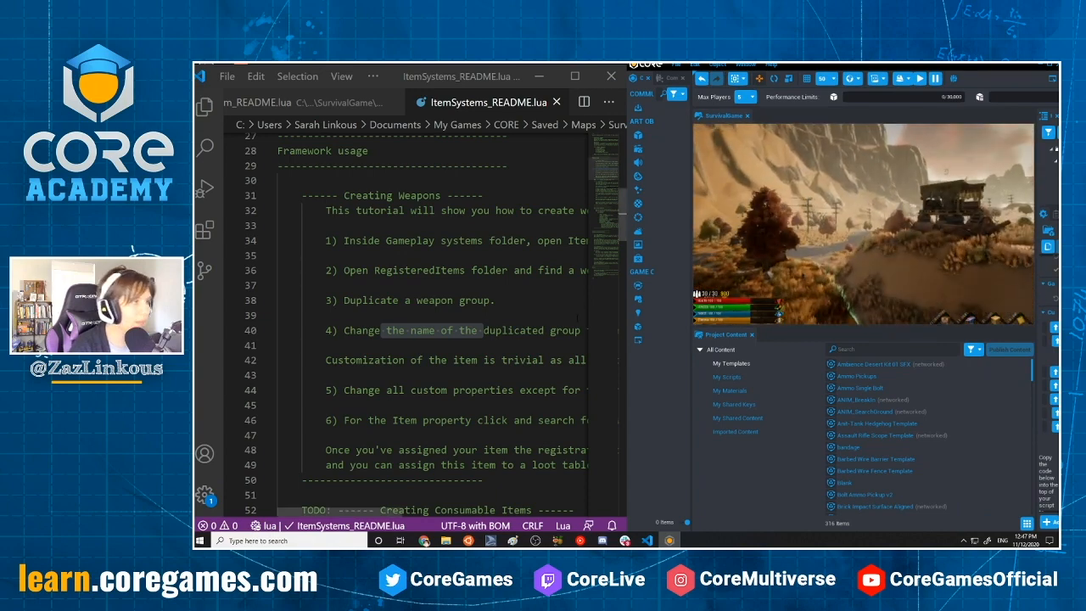
scroll(425, 339, down, 2)
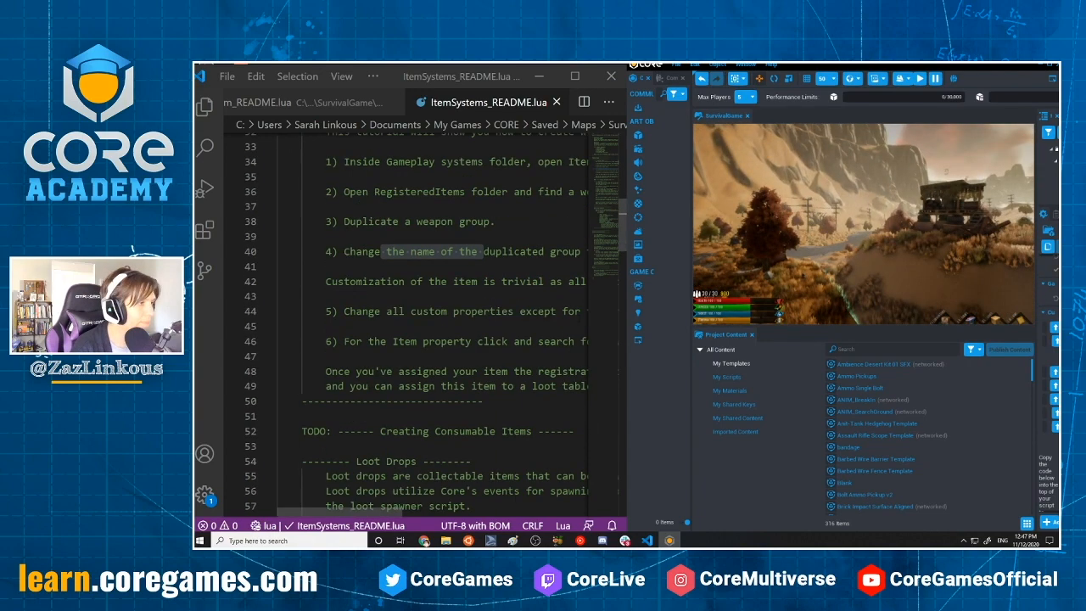
click(1050, 66)
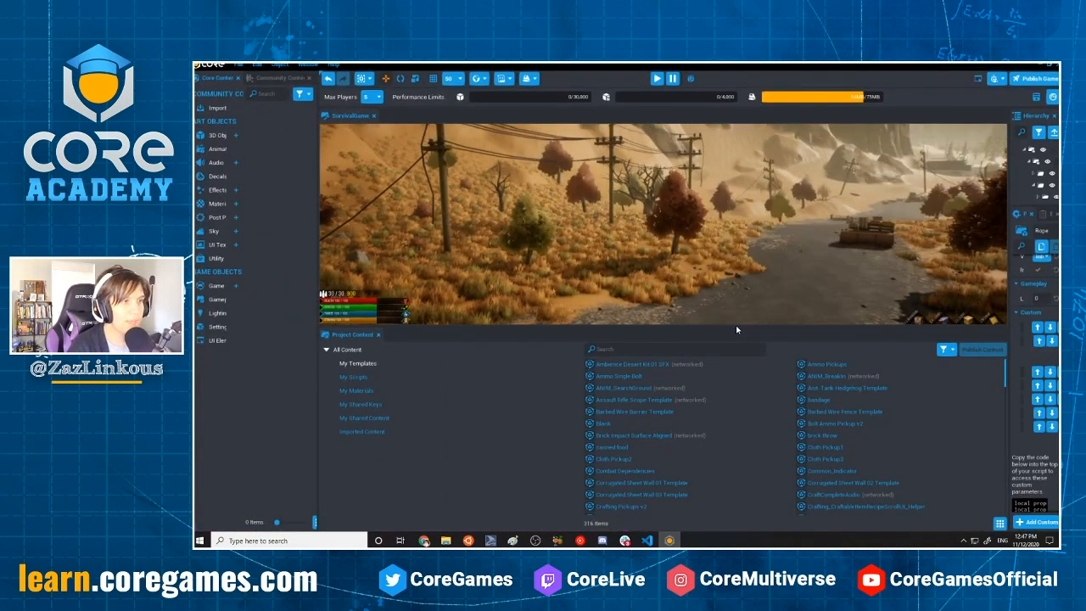
drag(737, 330, 747, 444)
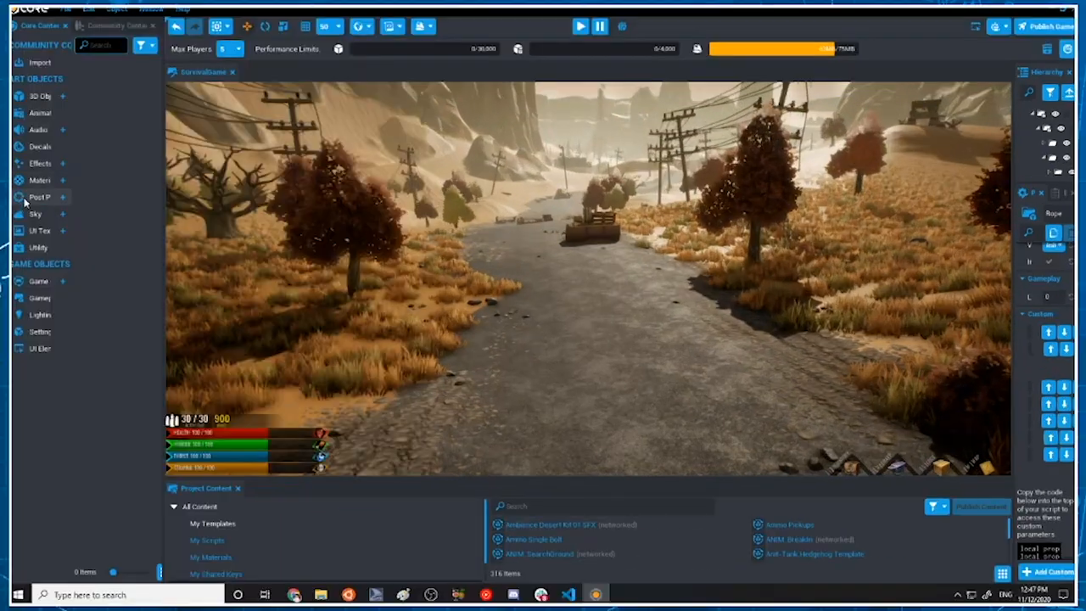
Place a Basic Pistol from the Game Components collection on the road and raise it above the ground
click(49, 284)
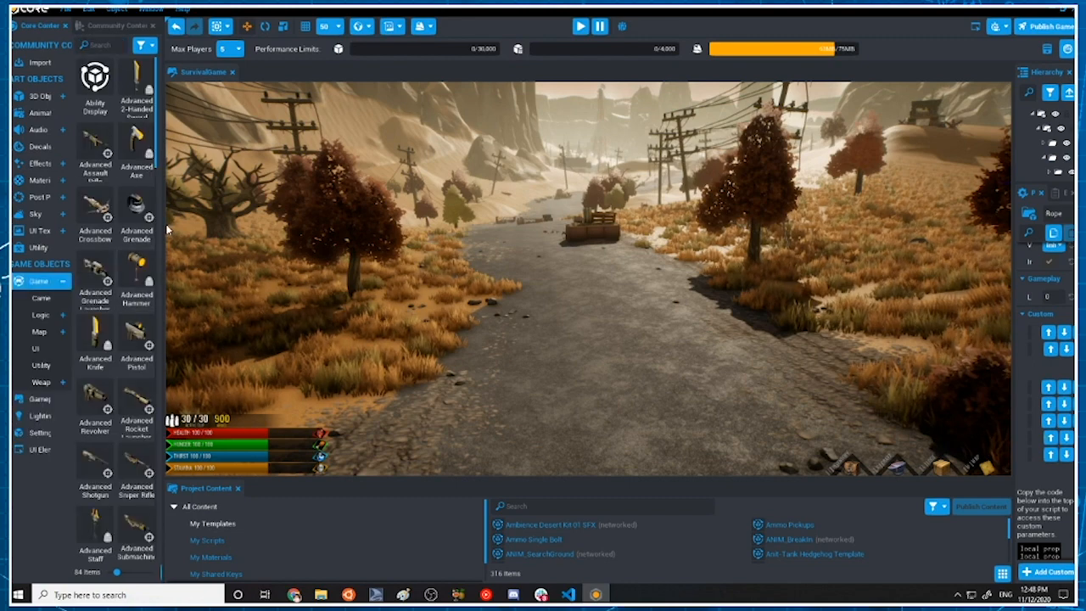
drag(166, 230, 433, 222)
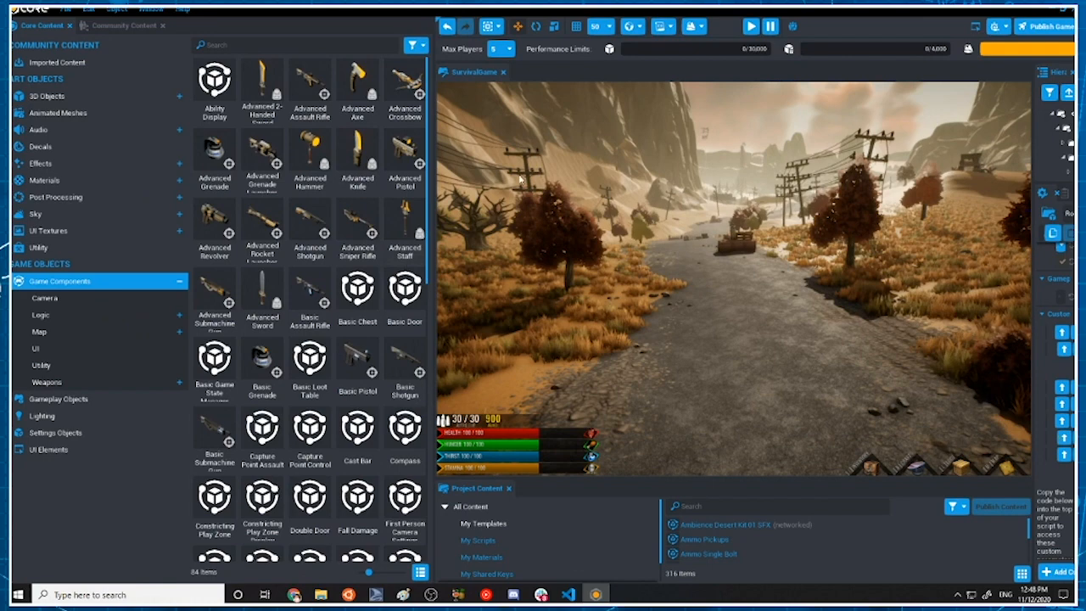
scroll(378, 225, down, 3)
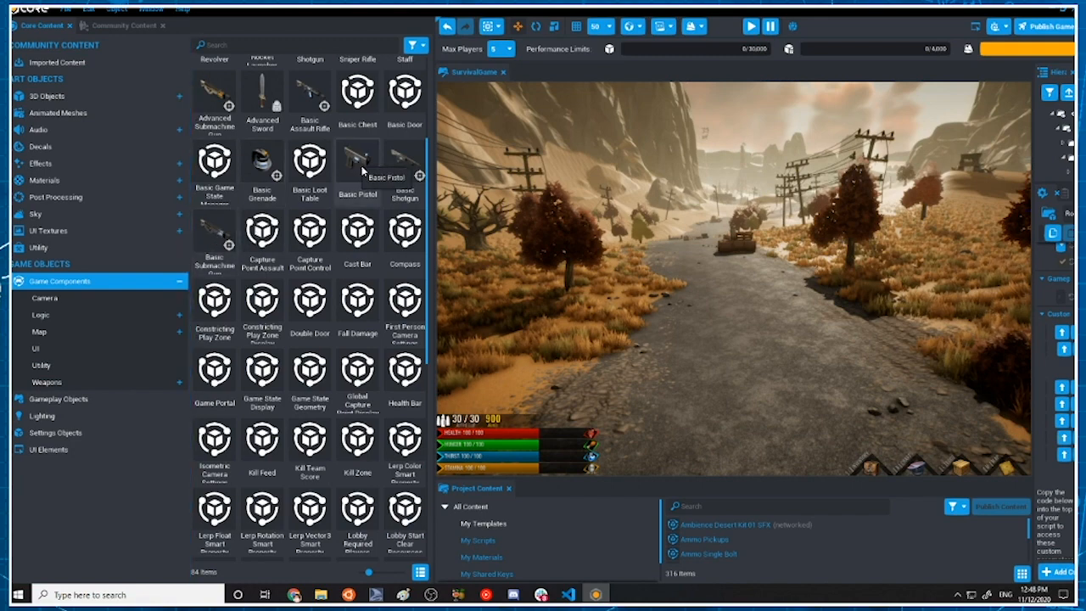
drag(363, 172, 808, 324)
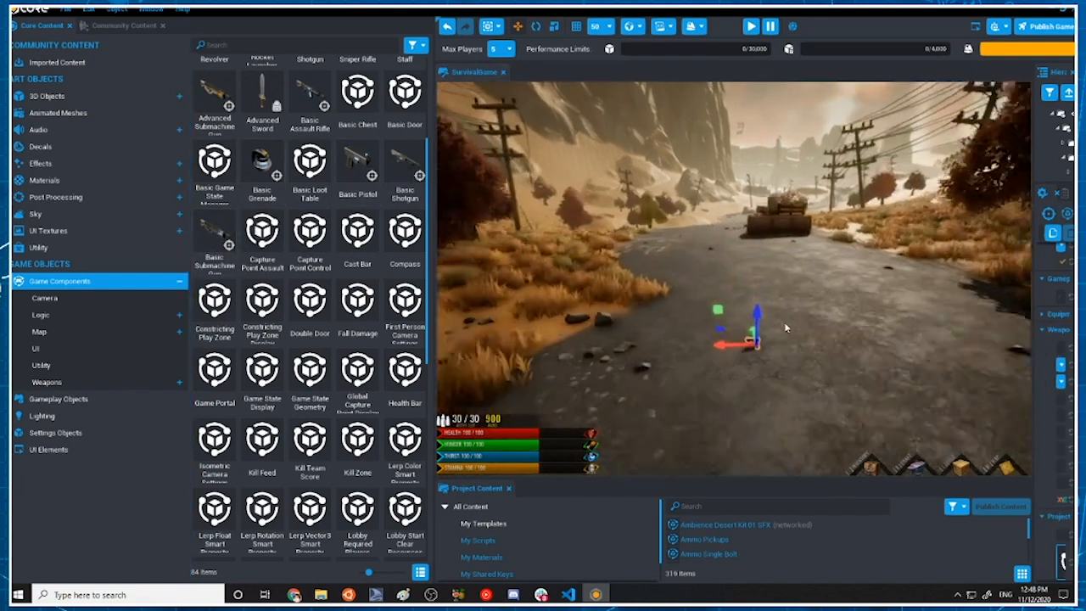
scroll(786, 327, up, 1)
drag(770, 355, 771, 287)
middle_drag(790, 320, 976, 329)
Widen the Hierarchy and Properties area and collapse the Hierarchy's folders to reach Basic Pistol
drag(1035, 331, 733, 330)
right_drag(594, 328, 677, 243)
scroll(848, 150, down, 2)
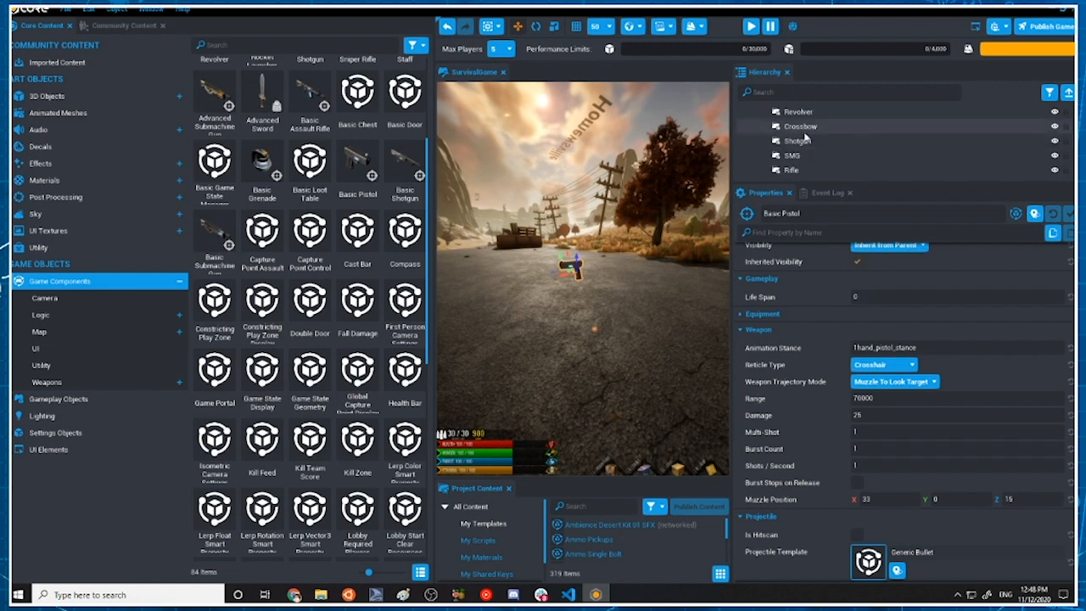
scroll(807, 137, down, 3)
click(1068, 93)
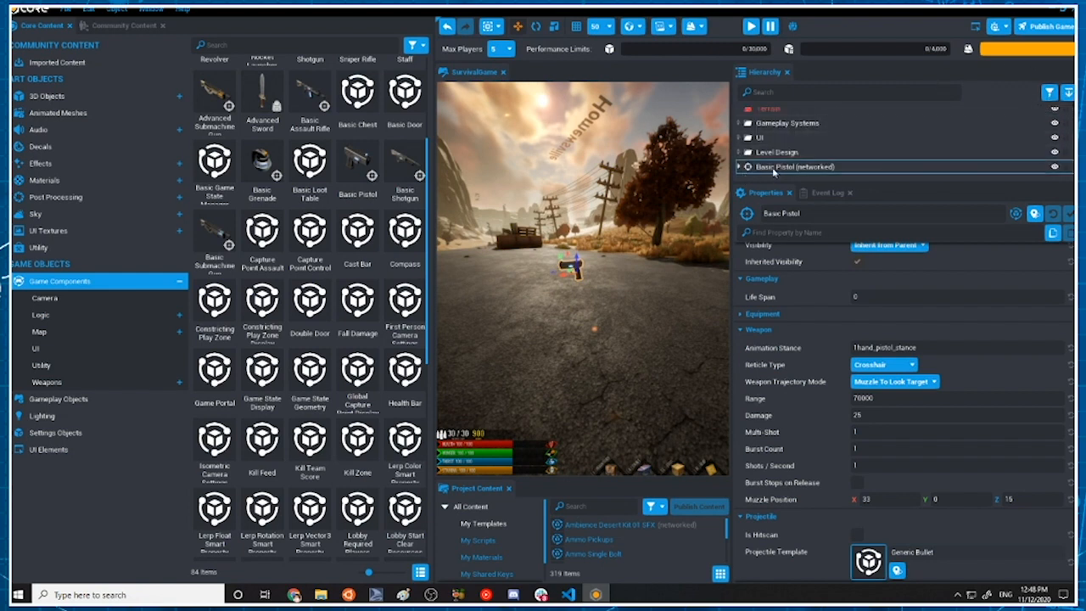
Narrow the content library and focus the viewport closely on the Basic Pistol
scroll(774, 136, up, 1)
scroll(774, 127, down, 1)
scroll(630, 240, up, 3)
scroll(610, 229, down, 2)
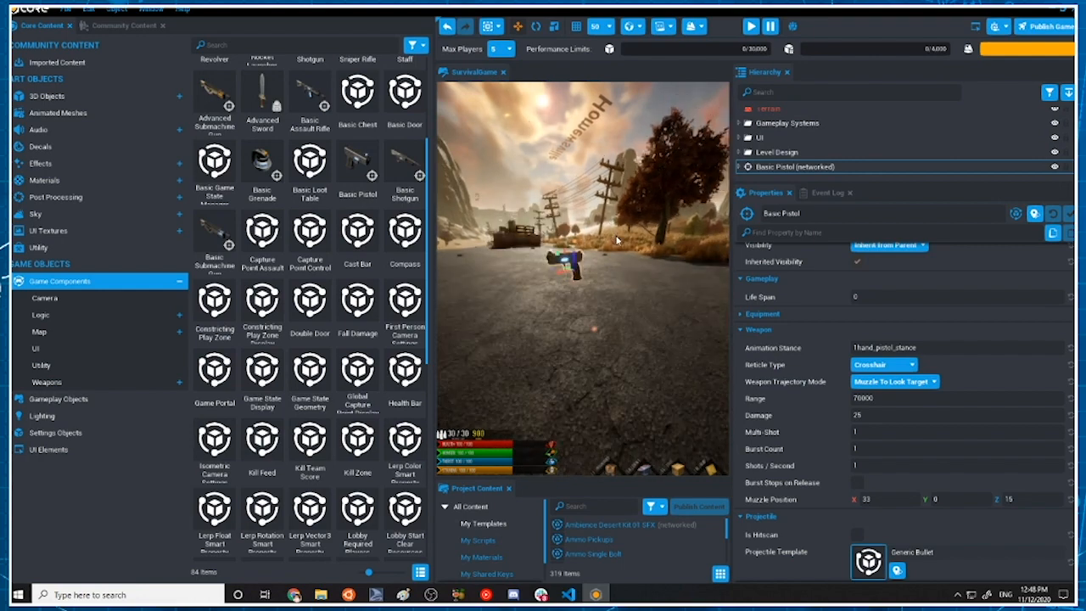
scroll(607, 238, up, 2)
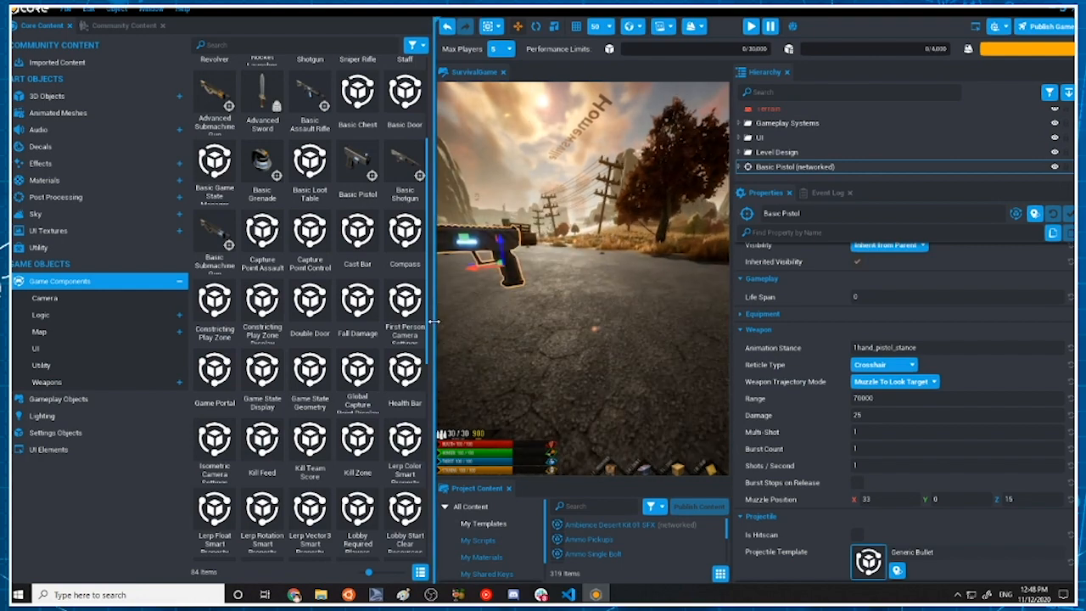
drag(433, 321, 317, 321)
key(f)
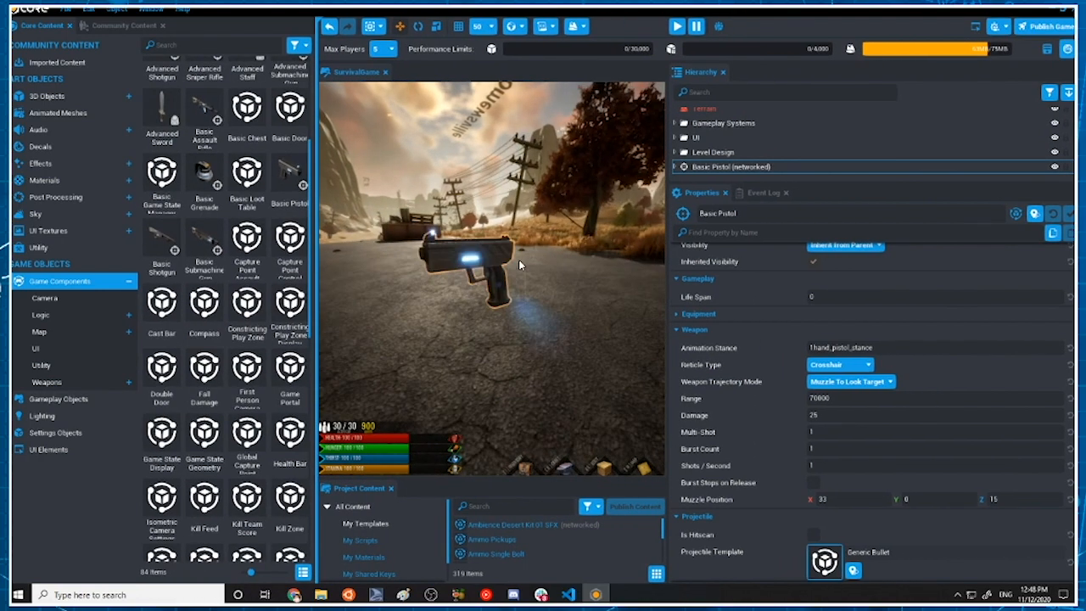
Expand Basic Pistol in the Hierarchy and turn on gizmo visibility to inspect its pickup trigger
click(682, 167)
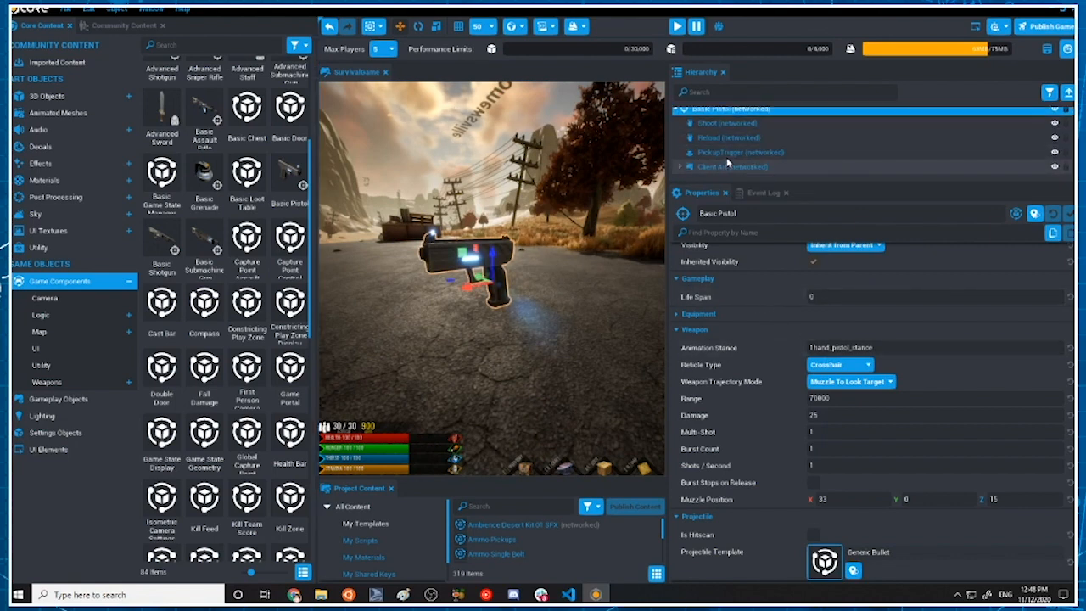
key(v)
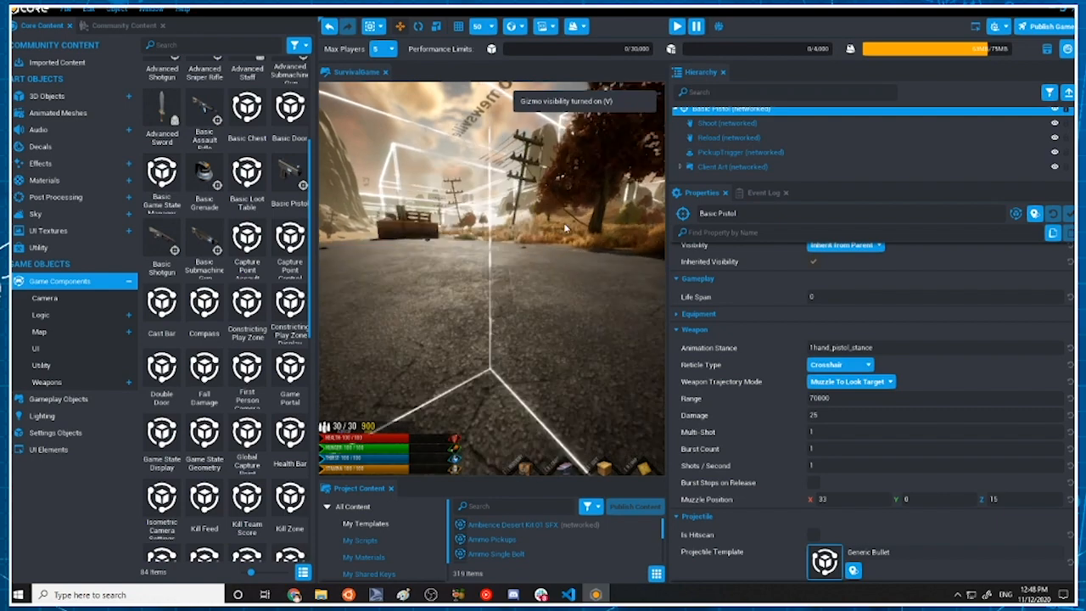
scroll(564, 227, down, 5)
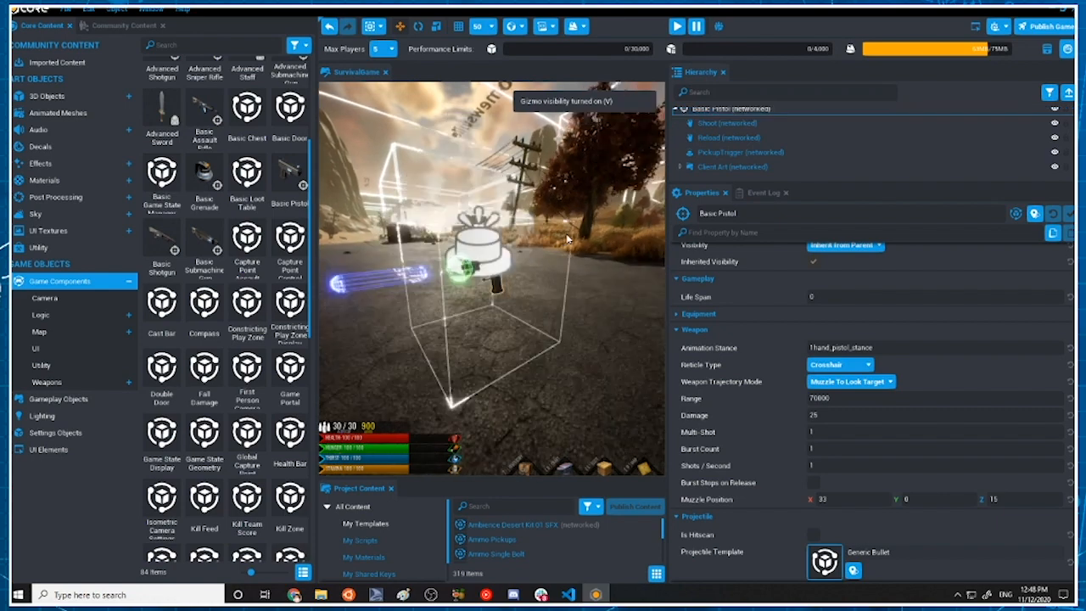
Delete all the weapon part meshes from Basic Pistol's Client Art Geo group, deinstancing the template
click(682, 166)
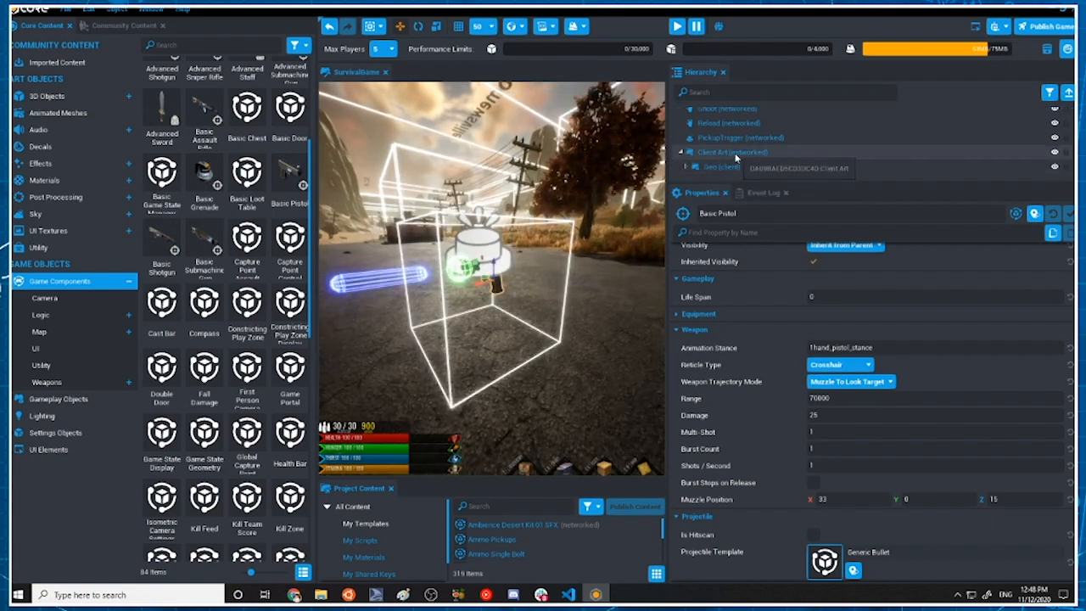
click(686, 167)
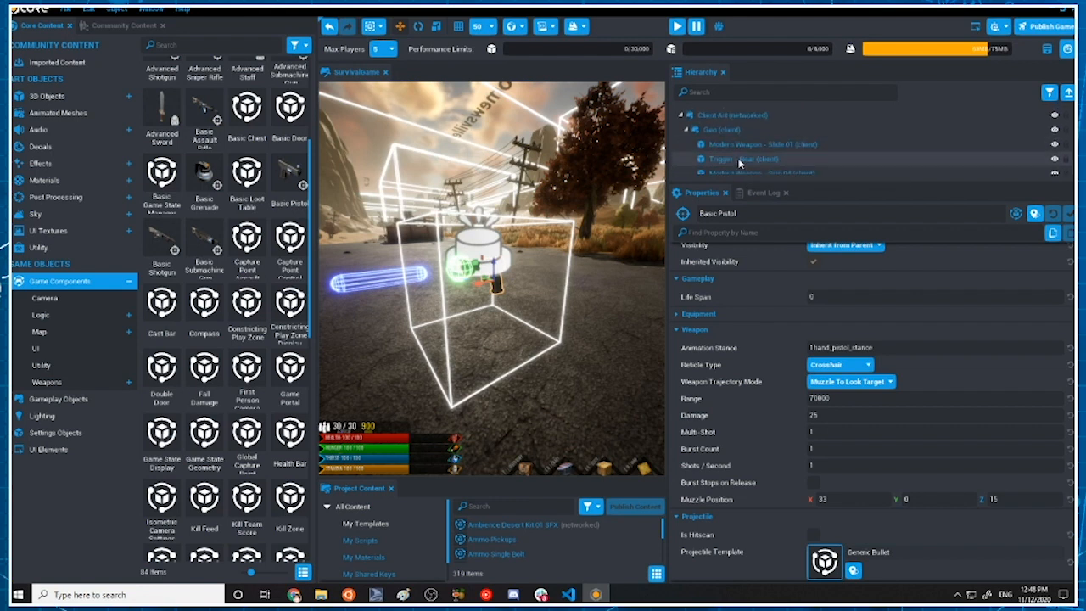
click(745, 145)
scroll(736, 160, down, 1)
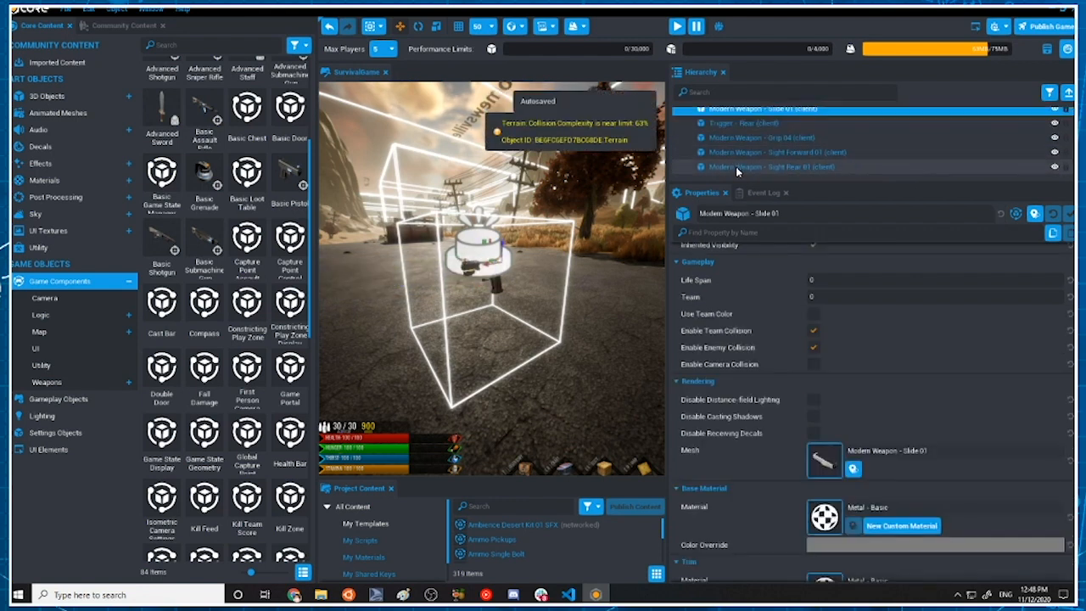
shift+click(736, 166)
key(Delete)
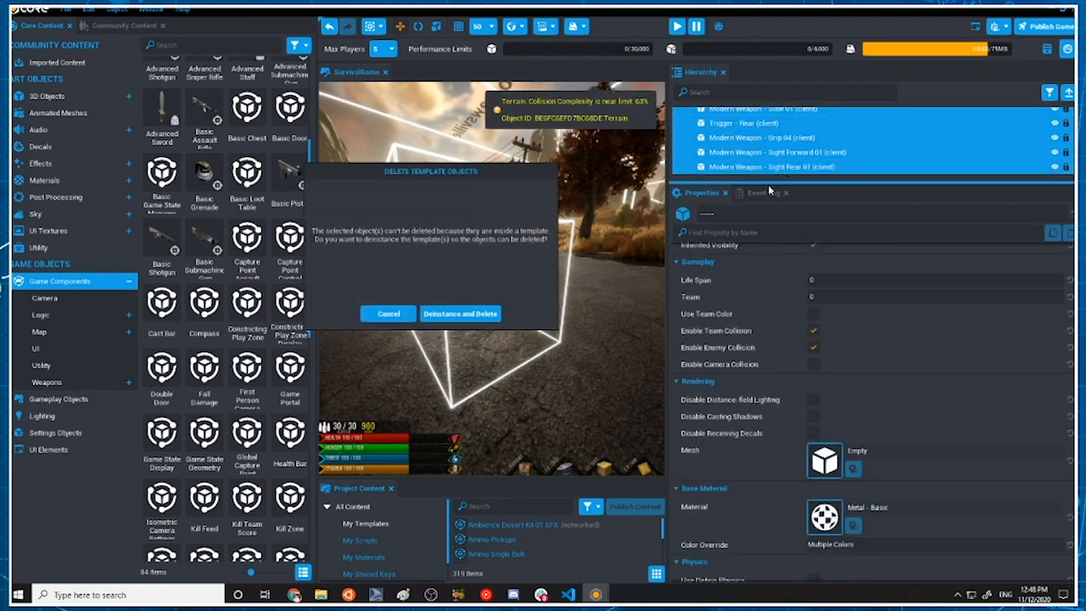
click(448, 319)
scroll(547, 262, up, 3)
scroll(542, 259, down, 3)
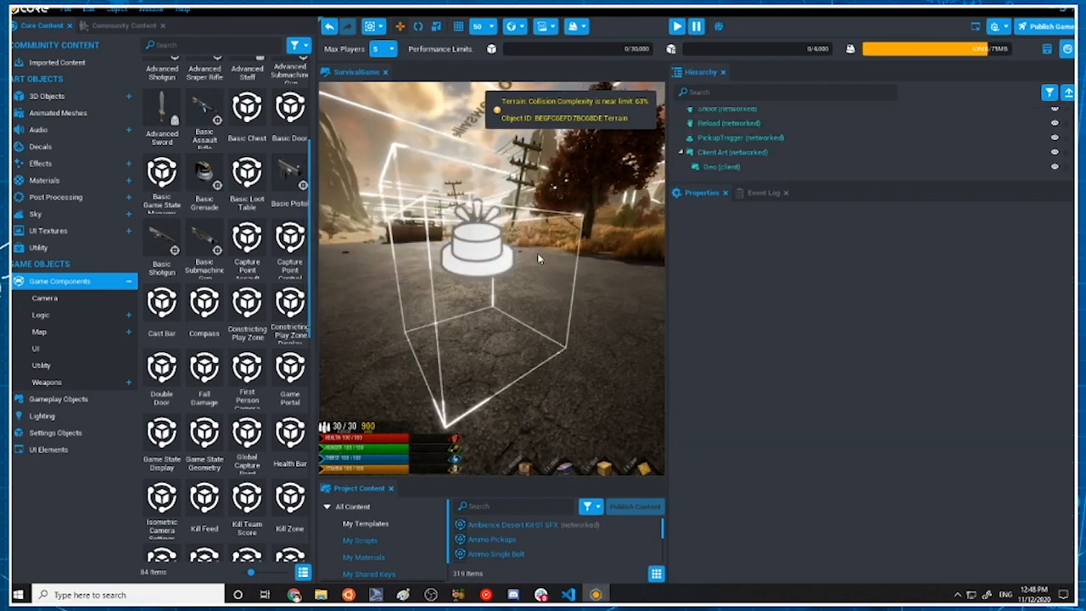
Search the core content for "ring" and browse the ring results
text(ring)
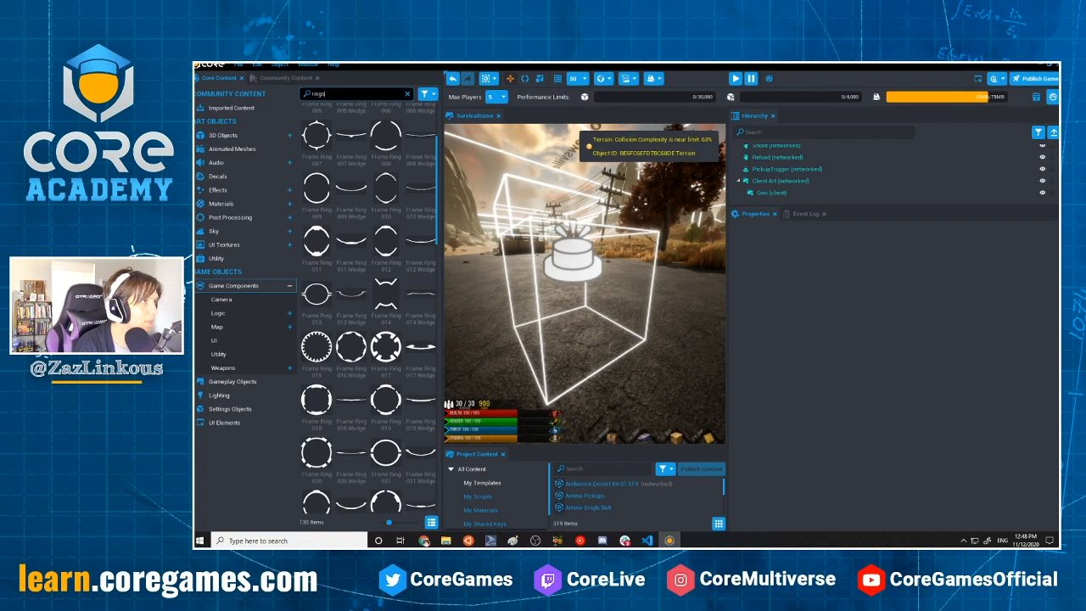
scroll(356, 170, up, 2)
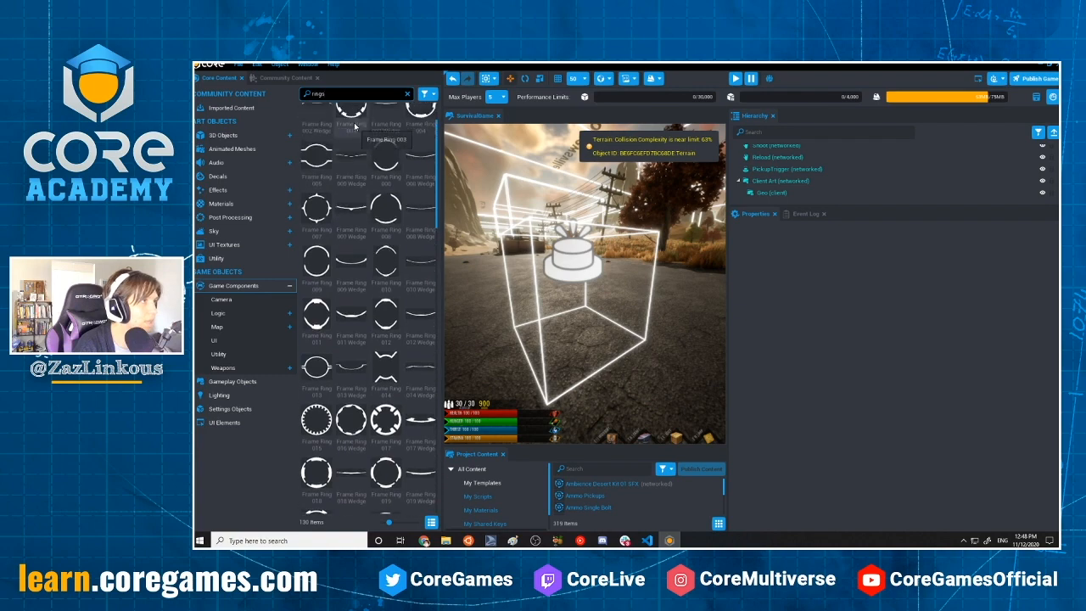
scroll(378, 165, down, 10)
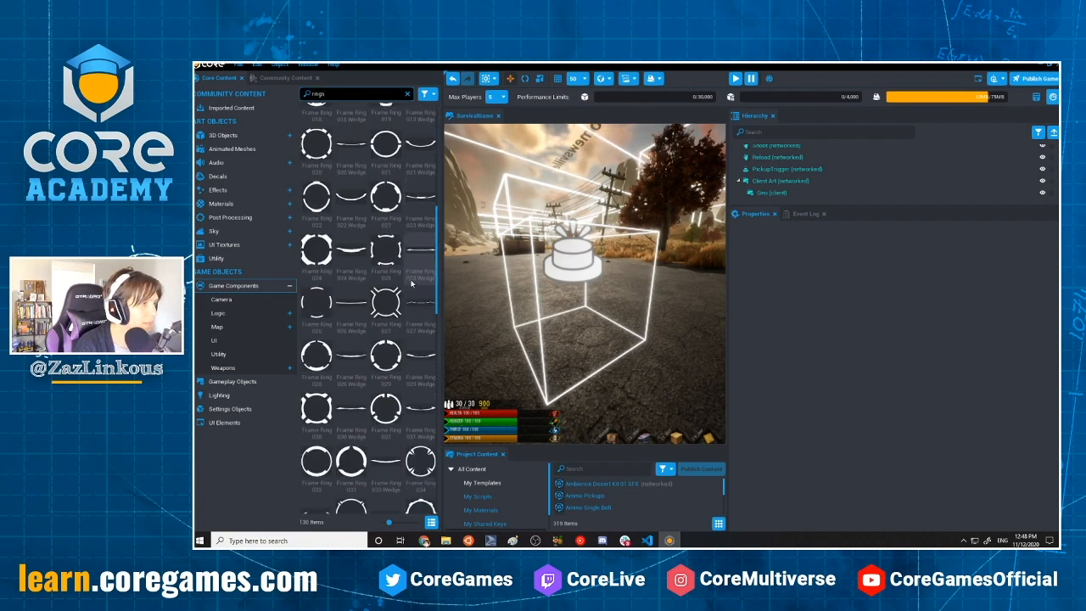
scroll(416, 318, down, 6)
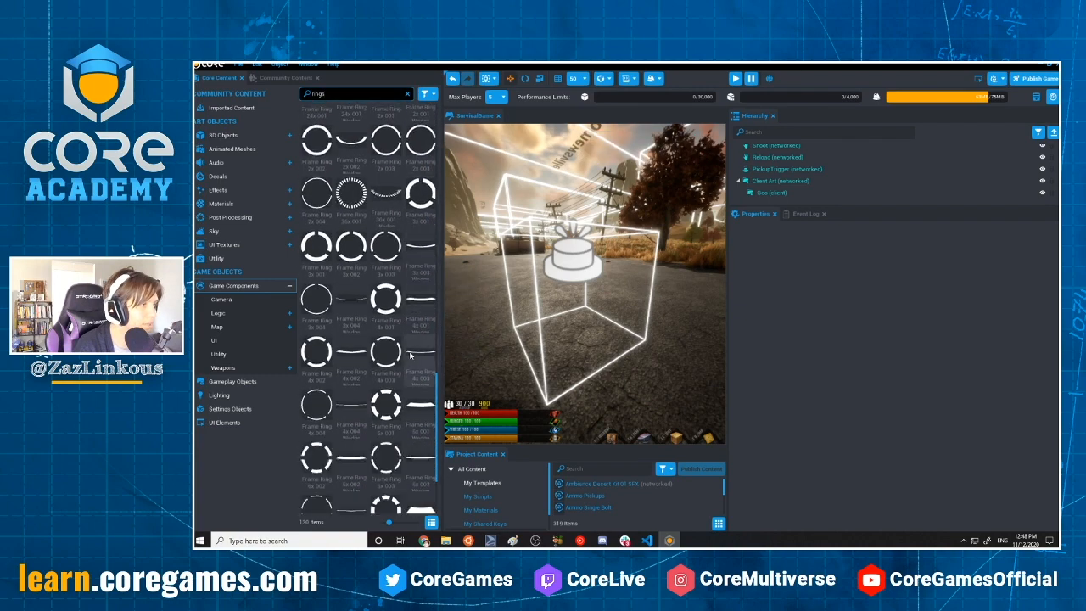
scroll(387, 373, up, 6)
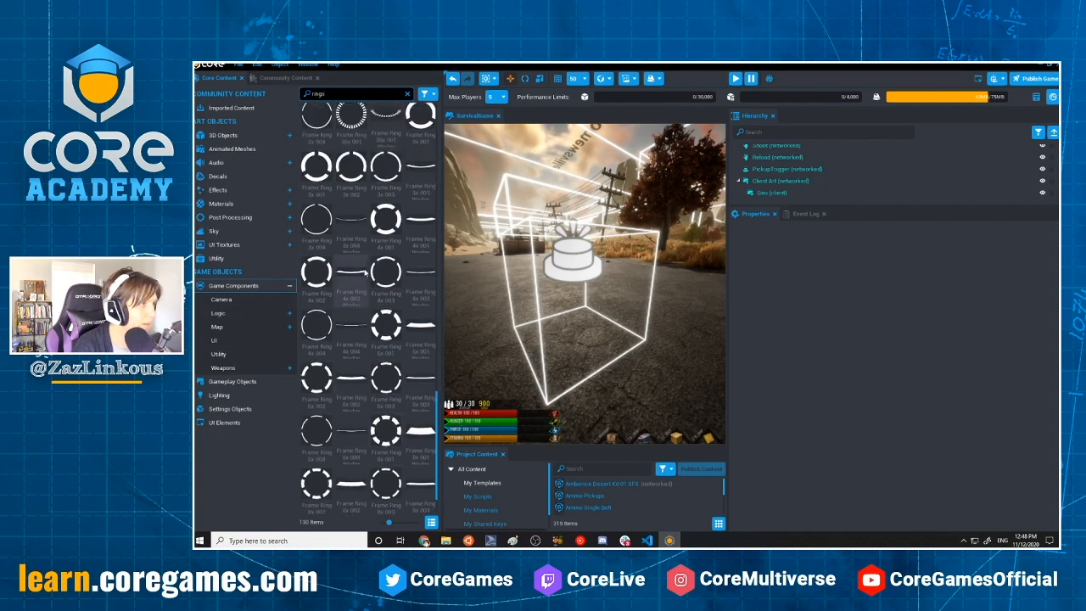
Browse the Basic Shapes category of the 3D Objects for ring meshes and try placing a Ring - Beveled in the scene
click(222, 136)
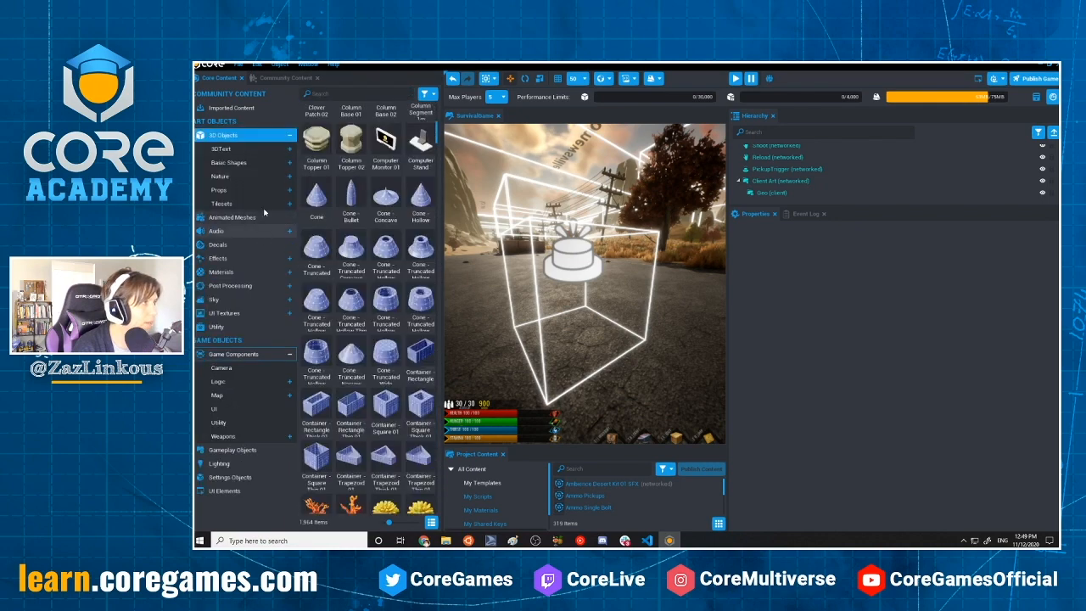
click(229, 163)
scroll(397, 340, down, 15)
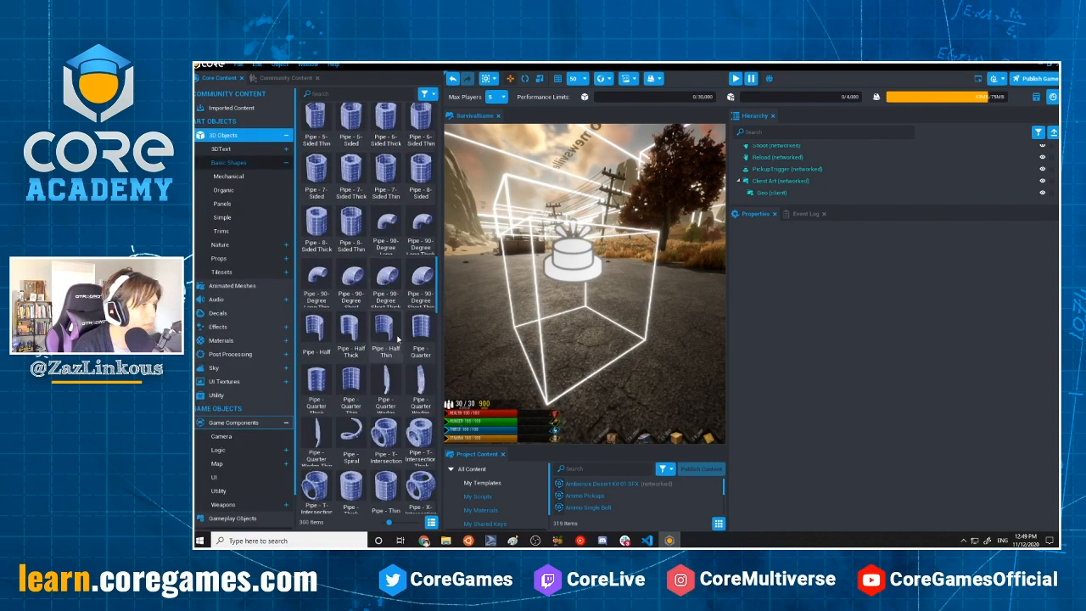
scroll(395, 352, down, 7)
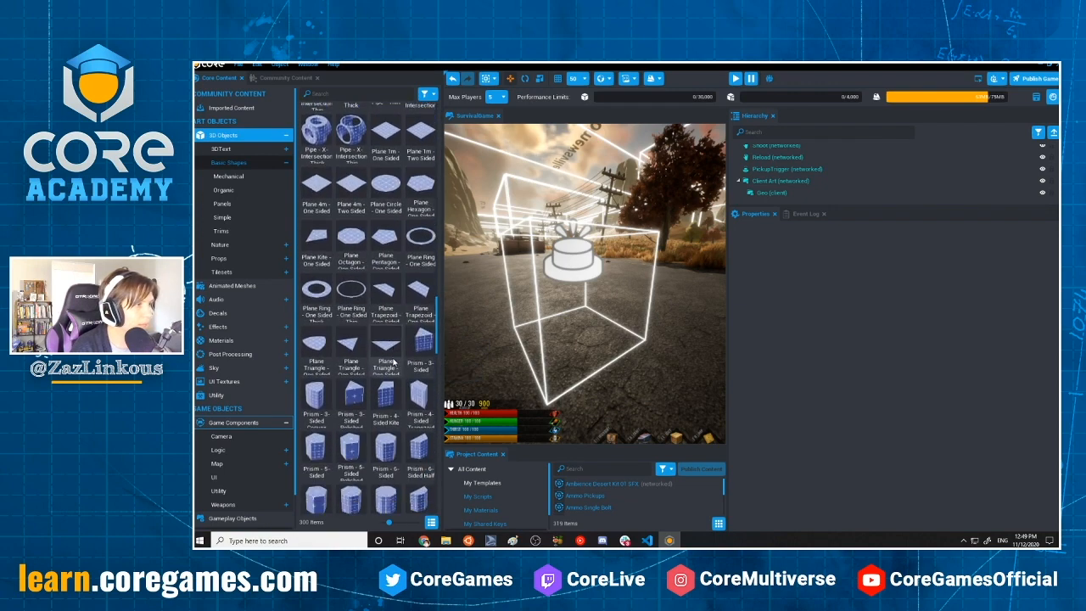
scroll(388, 338, down, 10)
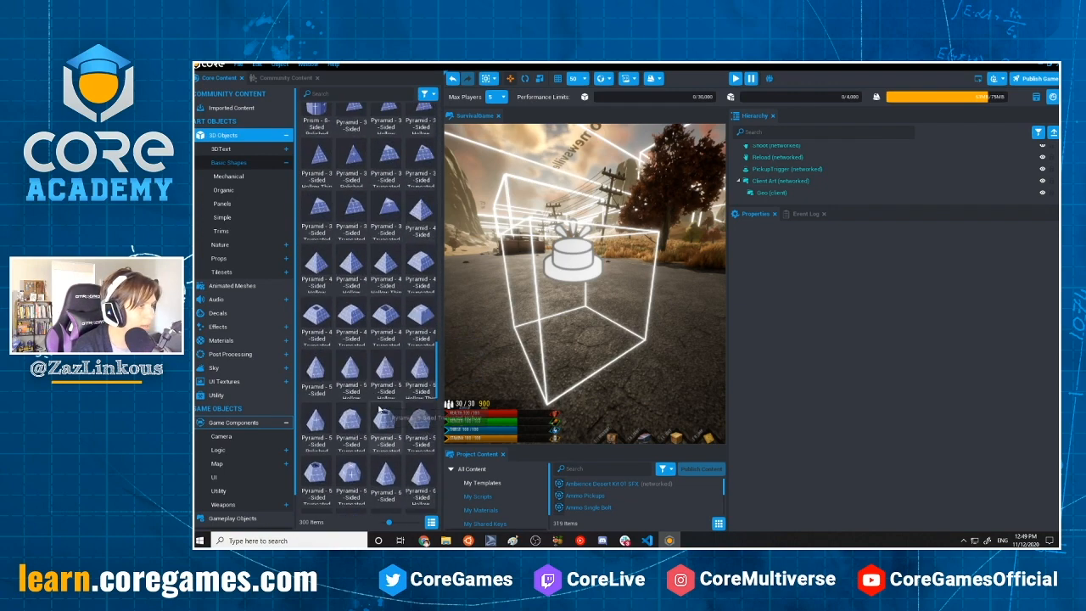
scroll(368, 429, down, 8)
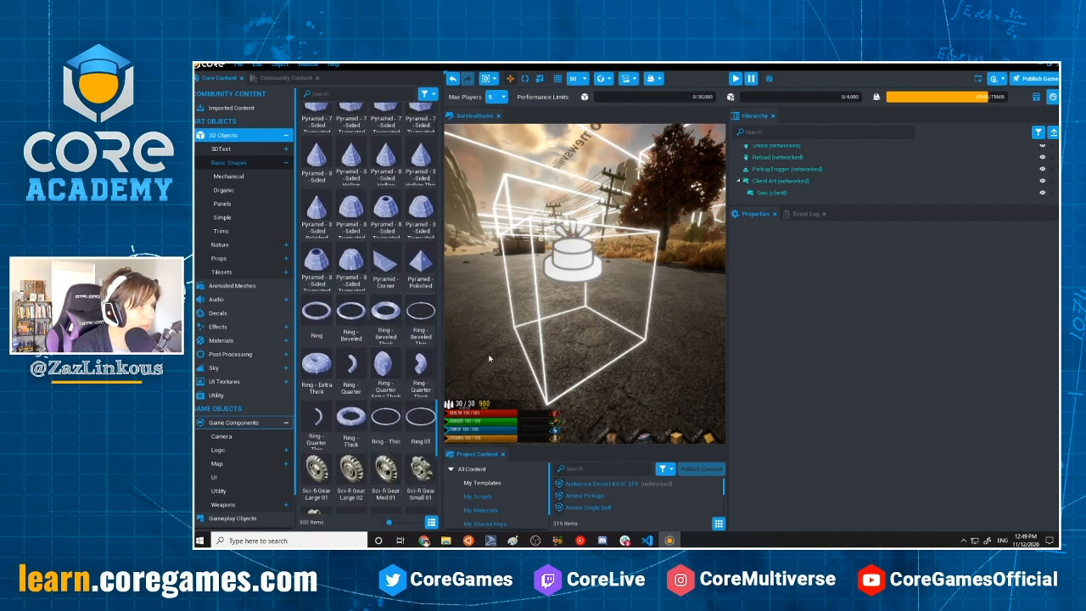
drag(549, 357, 544, 349)
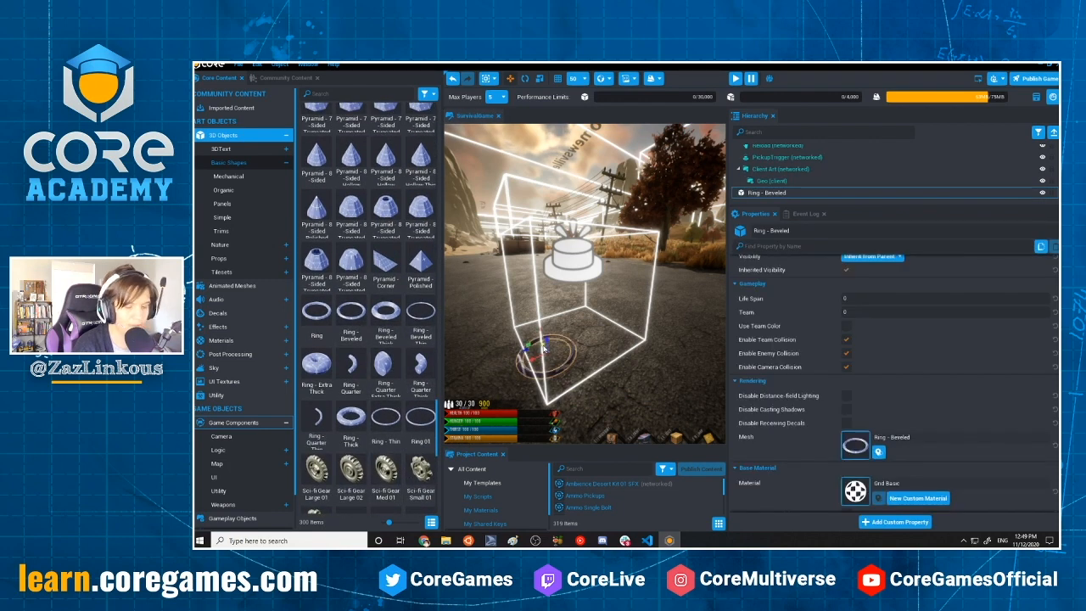
key(ctrl+z)
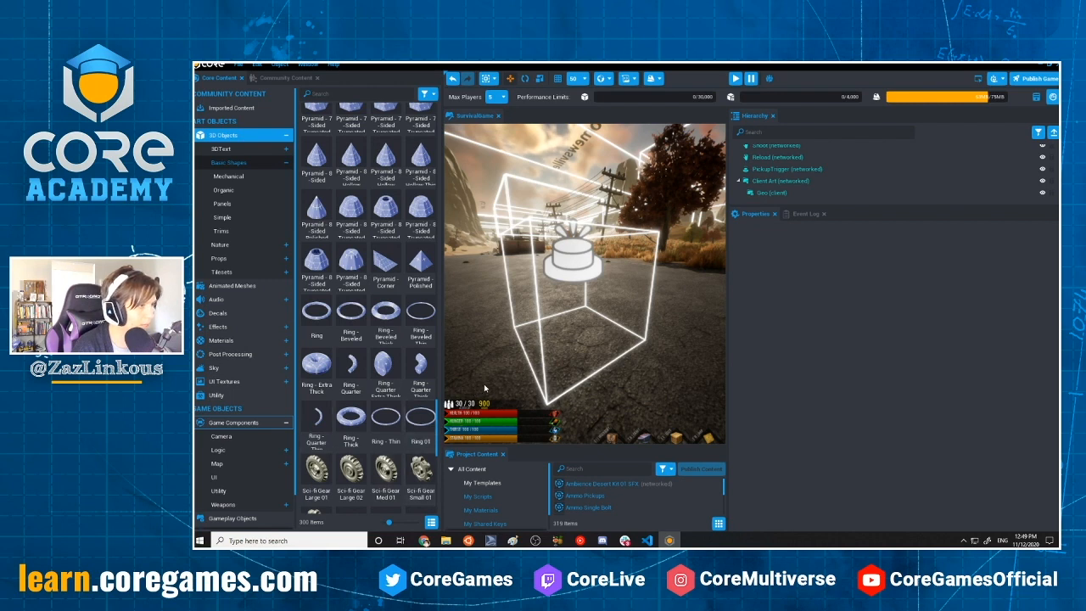
Place a Ring 01 mesh at the pistol's pickup trigger and rotate it upright
drag(418, 422, 605, 312)
key(e)
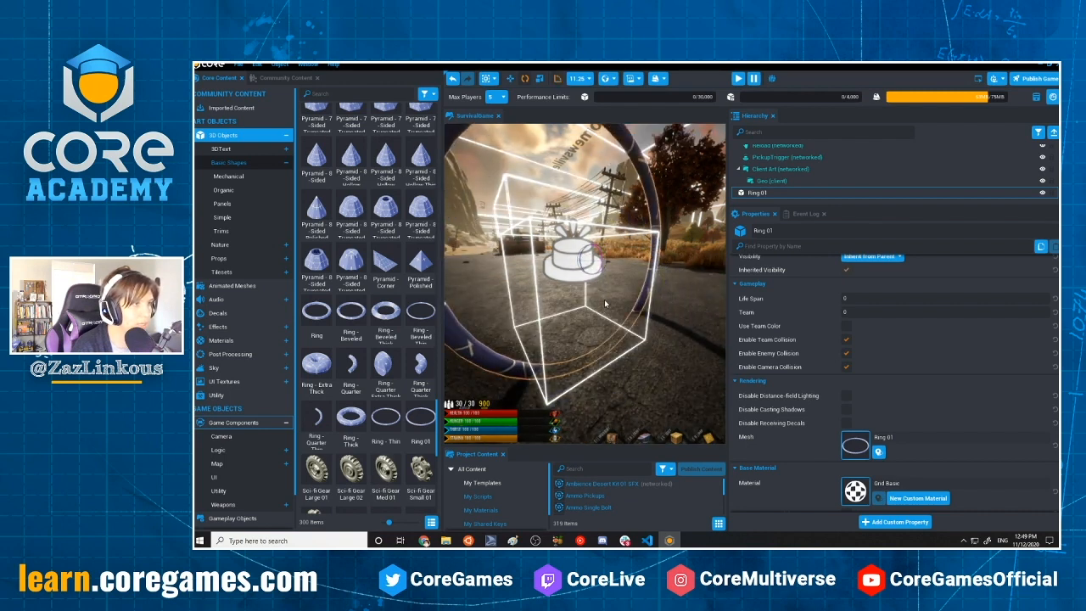
drag(594, 266, 574, 293)
Move the upright ring down and sideways until it sits centred within the pickup trigger's box
key(w)
scroll(586, 276, up, 2)
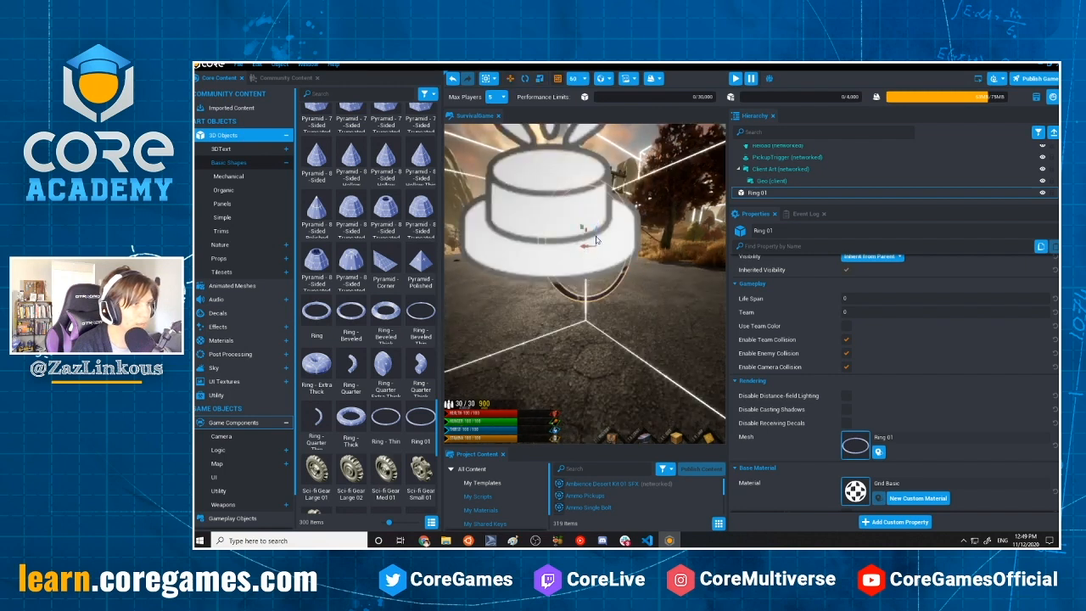
drag(595, 248, 596, 259)
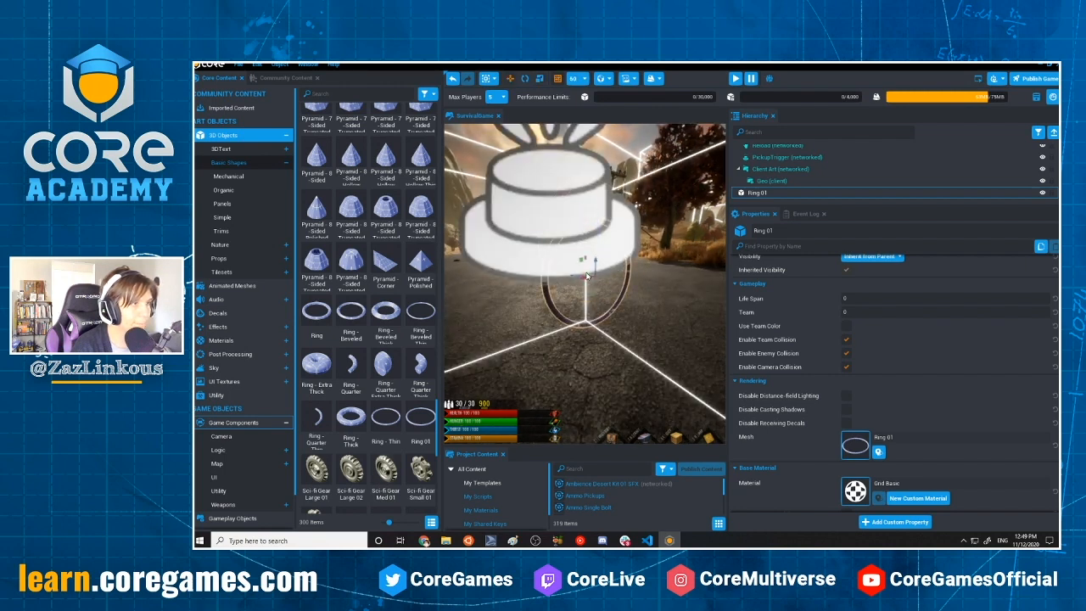
right_drag(594, 311, 652, 304)
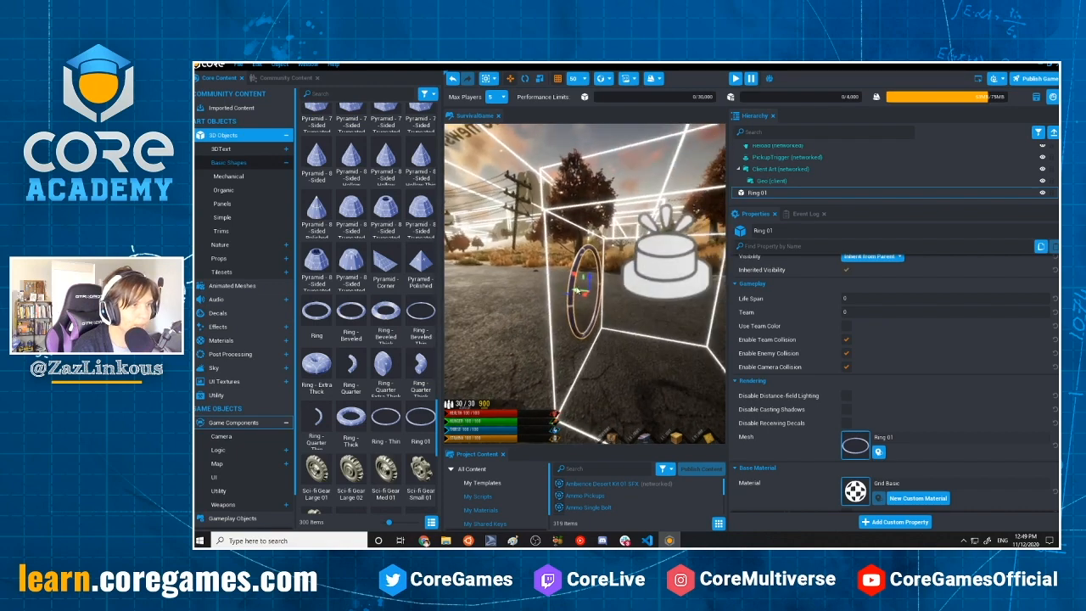
drag(577, 290, 634, 303)
right_drag(700, 331, 645, 331)
drag(654, 329, 619, 339)
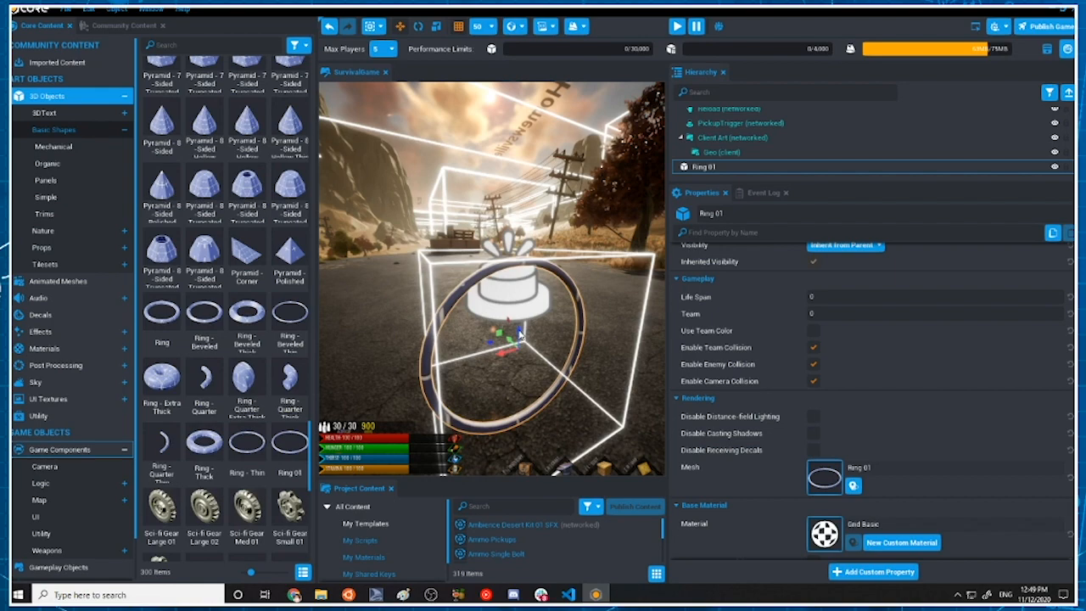
scroll(506, 331, up, 4)
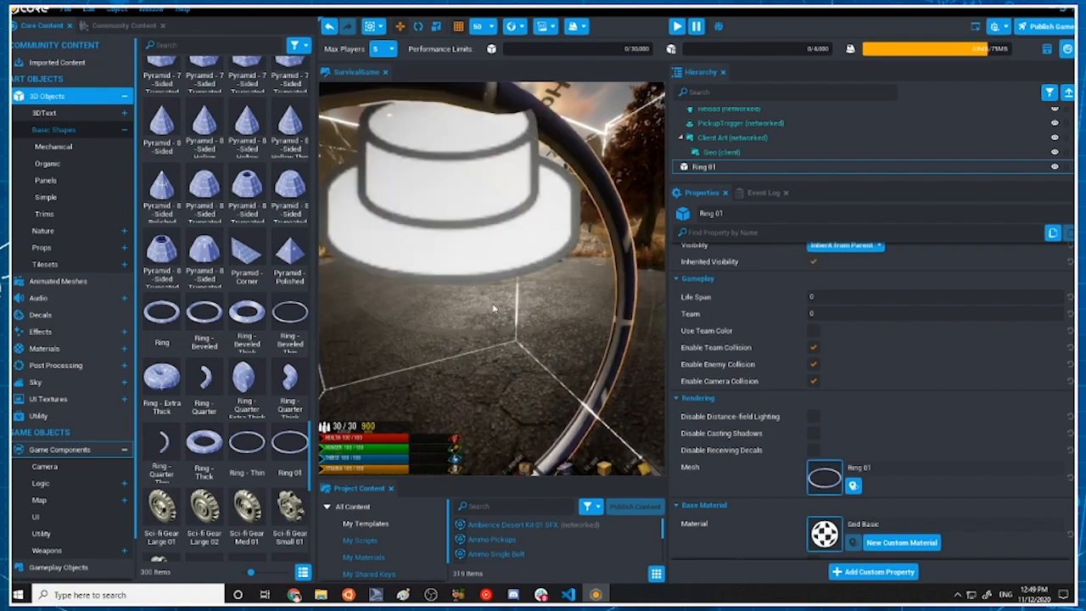
scroll(508, 323, down, 6)
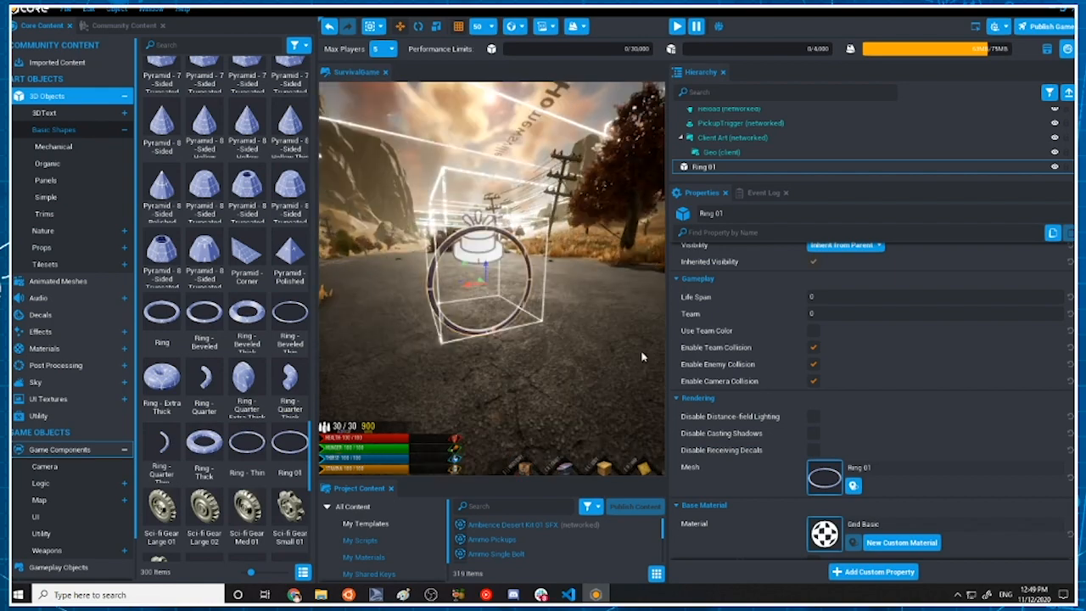
Assign the Rope material to the ring as its base material
click(822, 530)
text(rope)
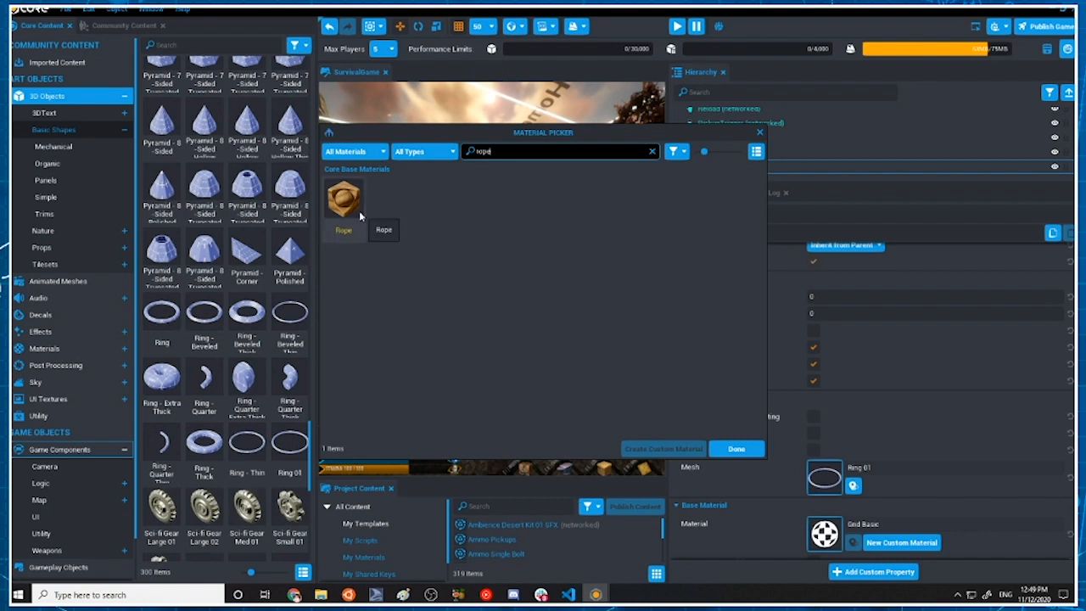
click(357, 213)
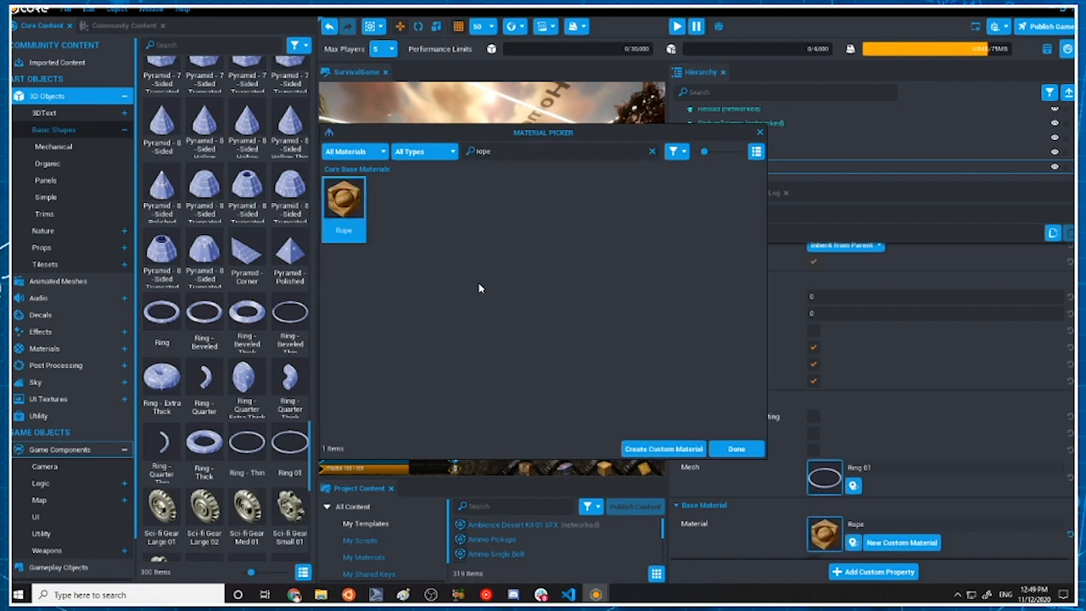
click(737, 449)
Set the U Tiling Override of the ring's Rope material to 3.089
scroll(509, 332, up, 3)
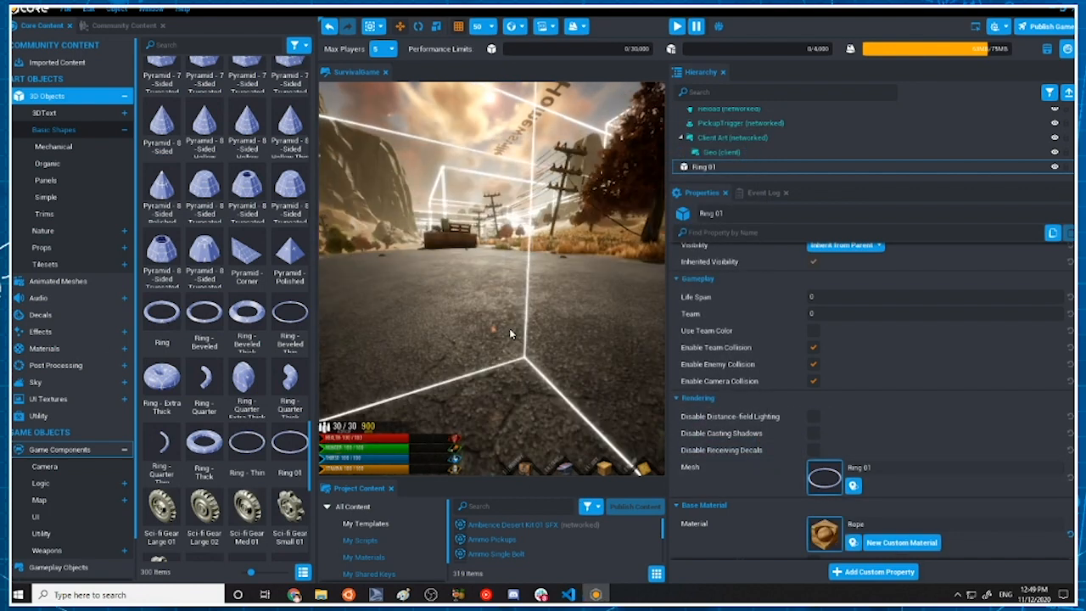
scroll(521, 332, down, 2)
right_drag(522, 331, 752, 306)
scroll(830, 481, down, 1)
click(815, 533)
scroll(738, 311, down, 1)
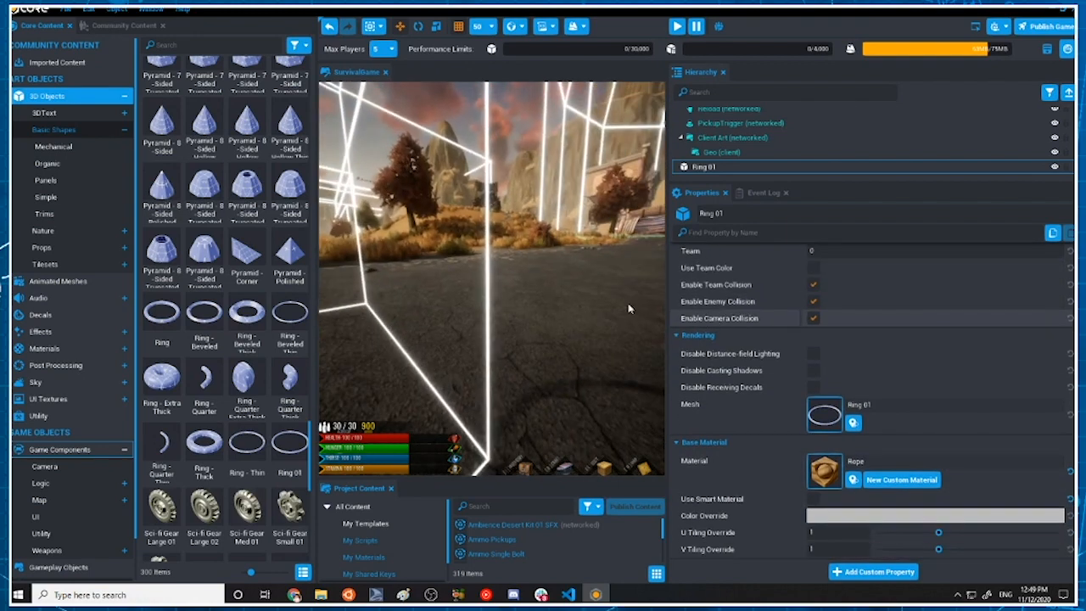
scroll(598, 306, down, 3)
right_drag(568, 303, 687, 289)
scroll(658, 324, up, 2)
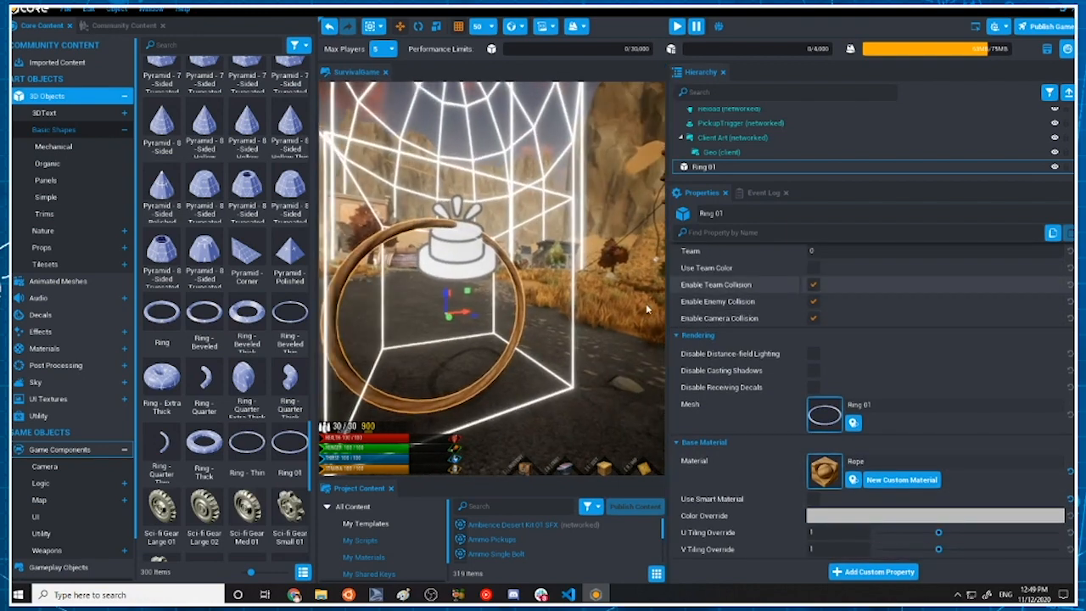
scroll(586, 323, up, 2)
scroll(579, 322, down, 1)
scroll(564, 317, up, 2)
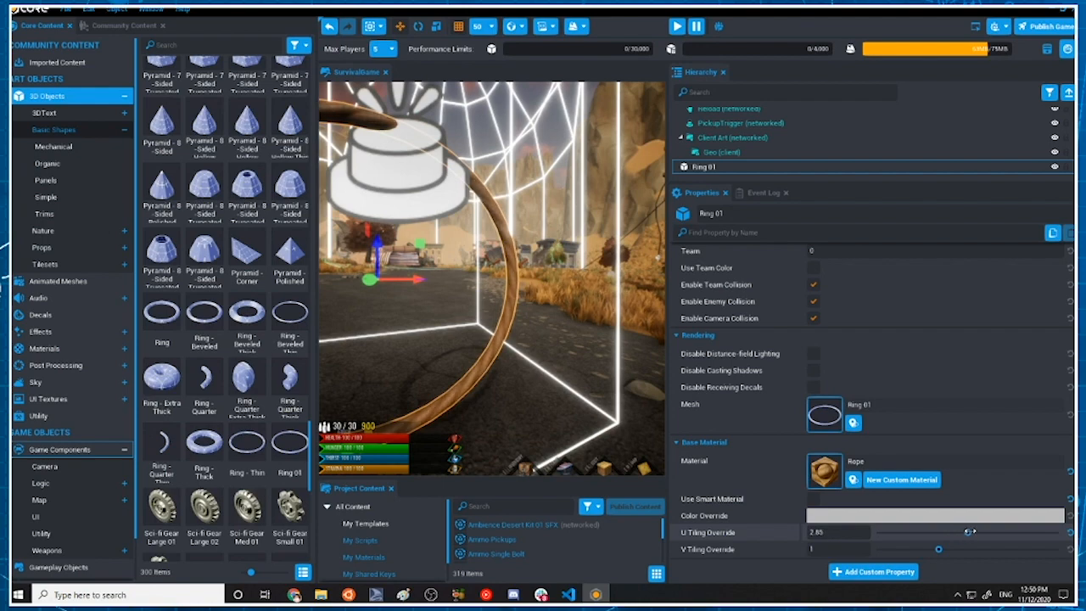
drag(970, 532, 972, 532)
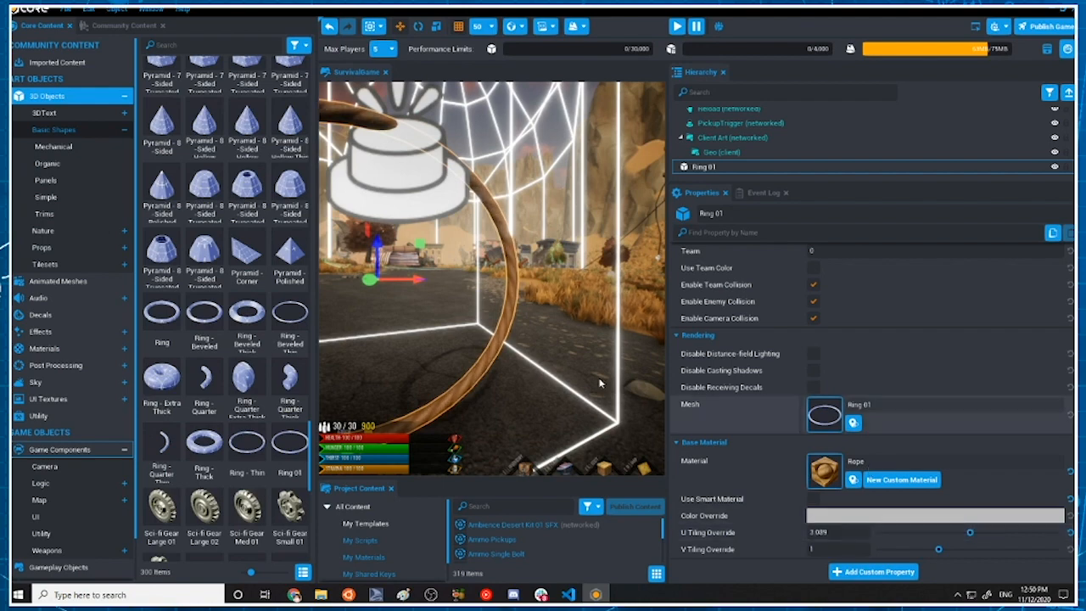
Duplicate the rope ring twice in place so that three Ring 01 objects overlap
key(f)
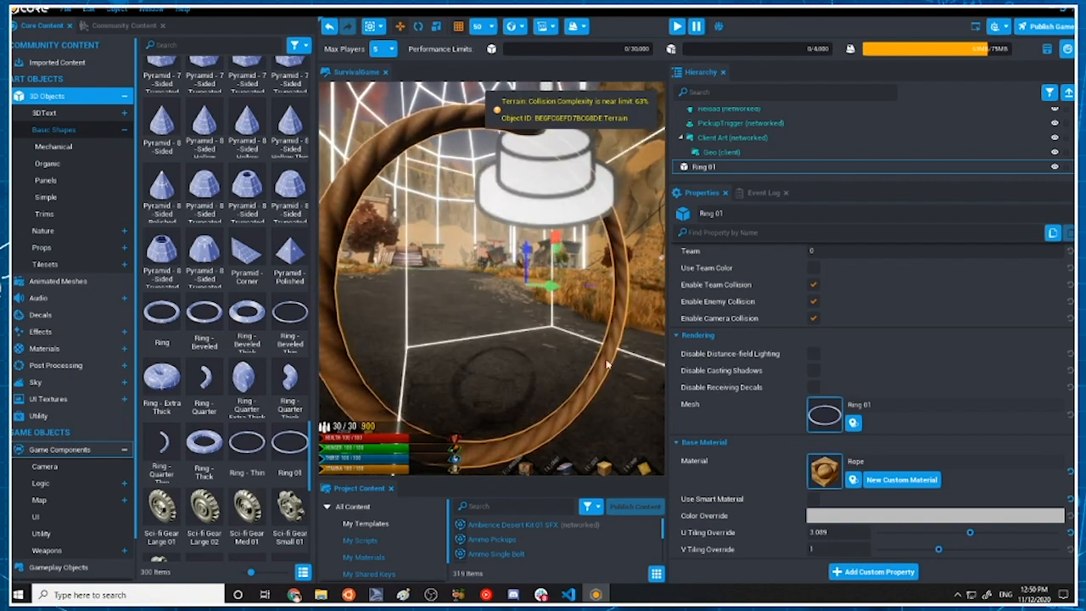
key(ctrl+w)
scroll(546, 376, down, 3)
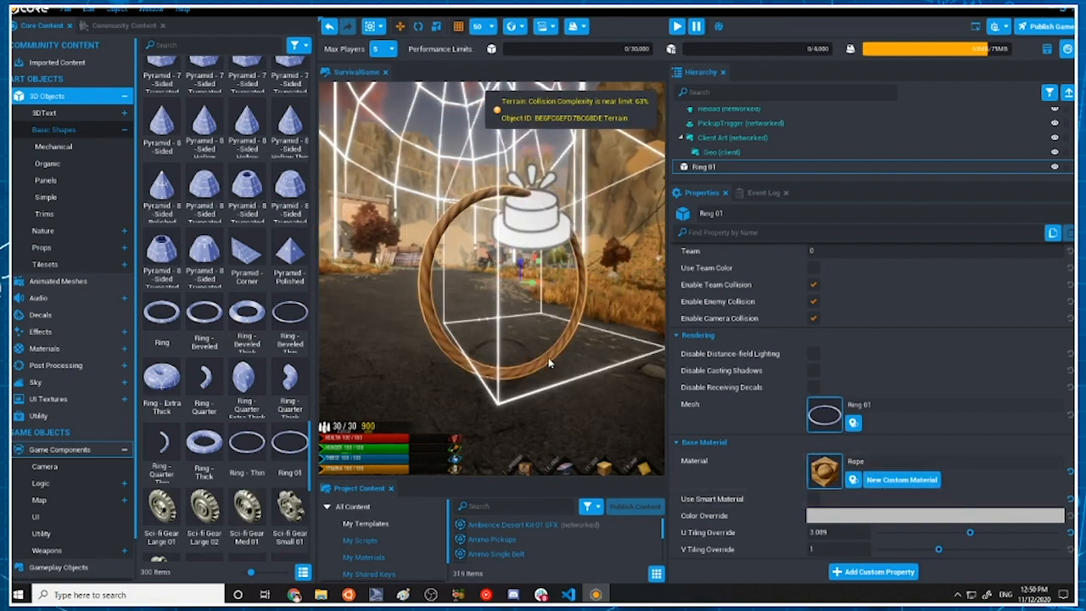
key(ctrl+w)
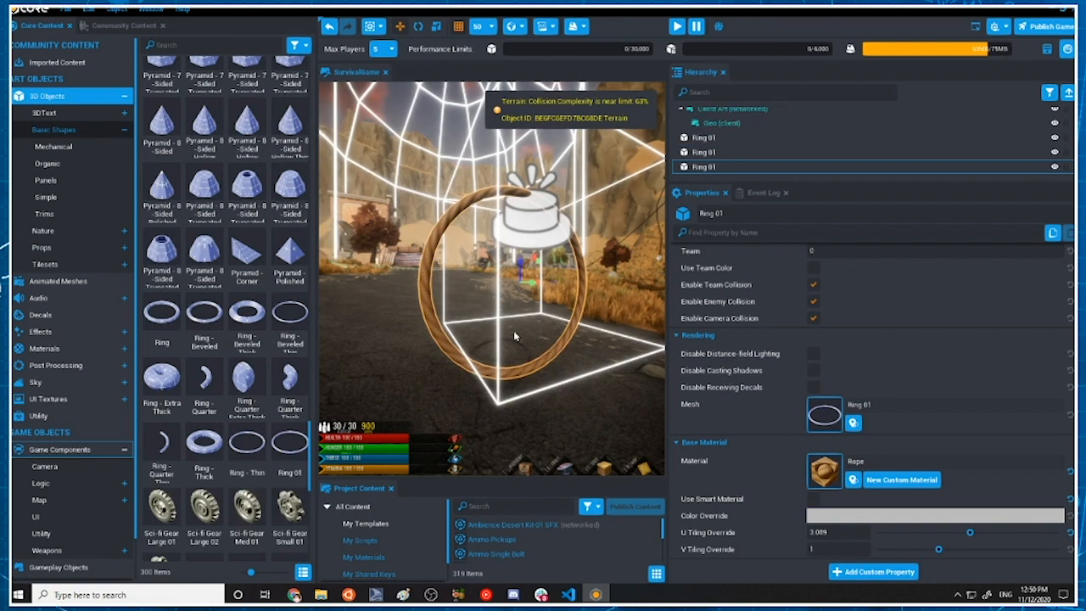
Turn off grid snapping and rotate the middle Ring 01 slightly so the overlapping rings look like coiled rope
scroll(548, 292, up, 3)
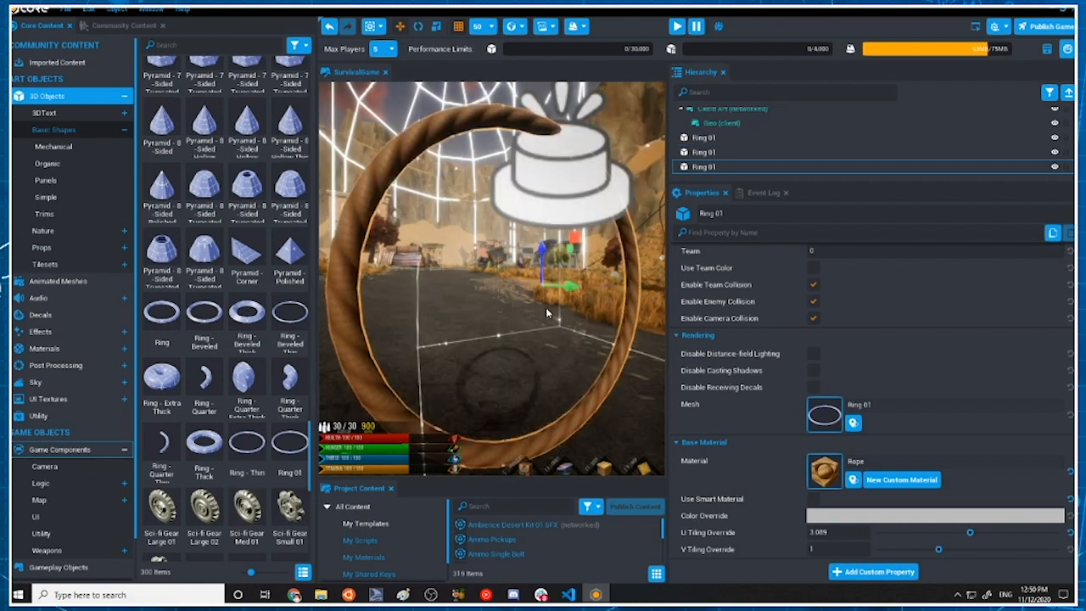
key(g)
right_drag(567, 288, 769, 357)
key(f)
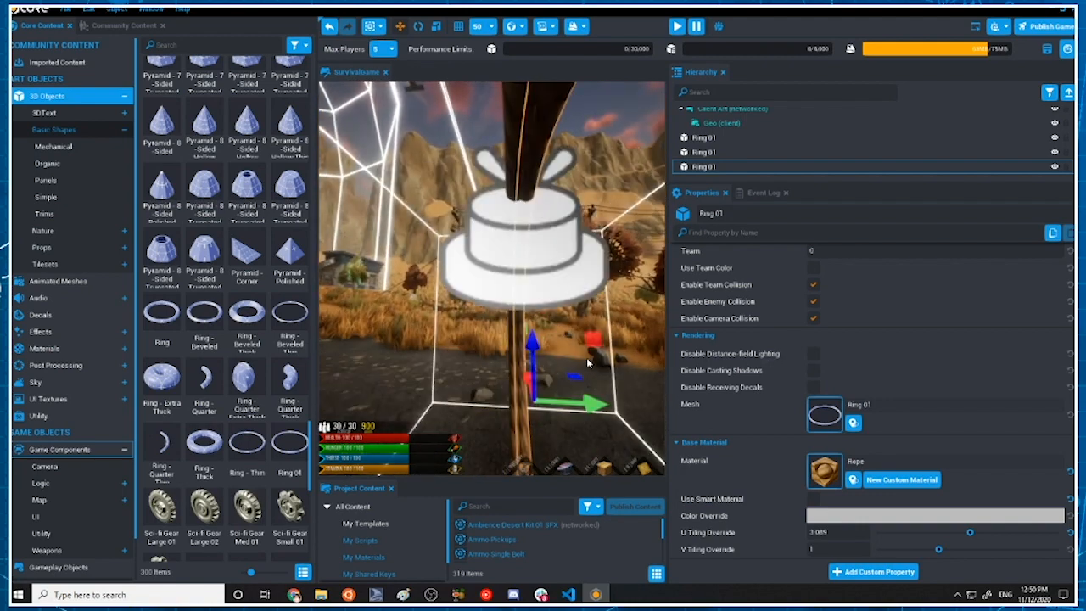
click(718, 151)
key(e)
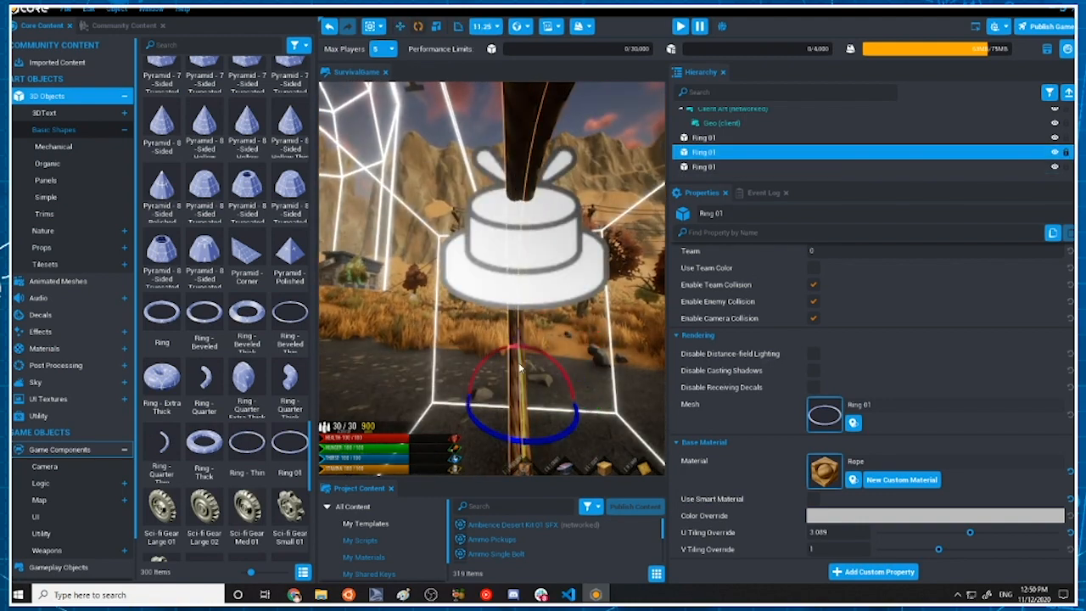
drag(546, 360, 535, 377)
right_drag(535, 377, 513, 330)
key(s)
key(f)
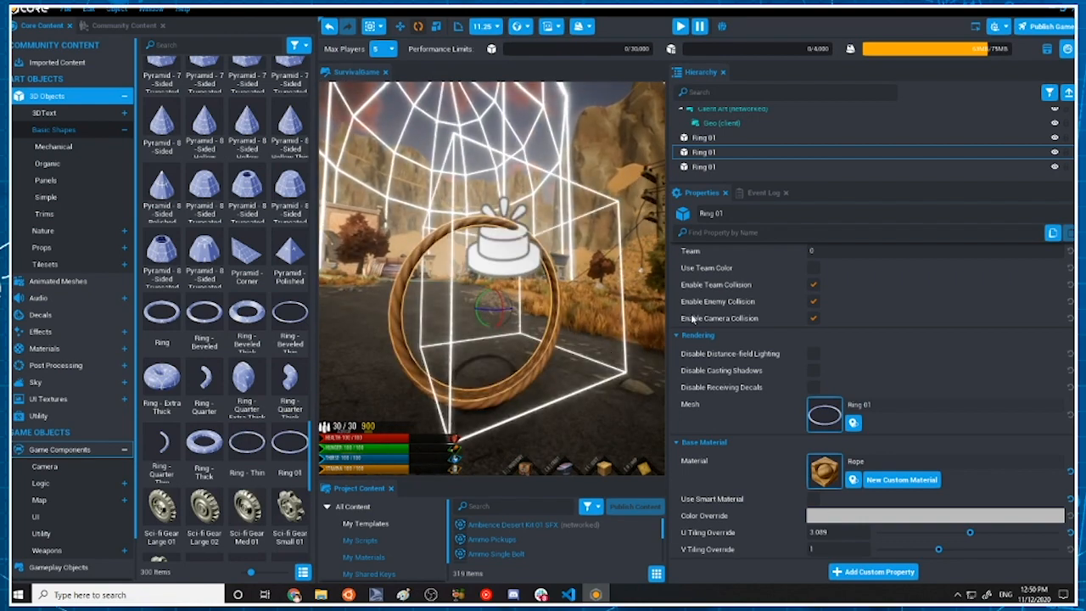
Select all three Ring 01 objects and place them inside the Geo group of Basic Pistol's Client Art
click(705, 151)
click(712, 138)
drag(711, 167, 735, 125)
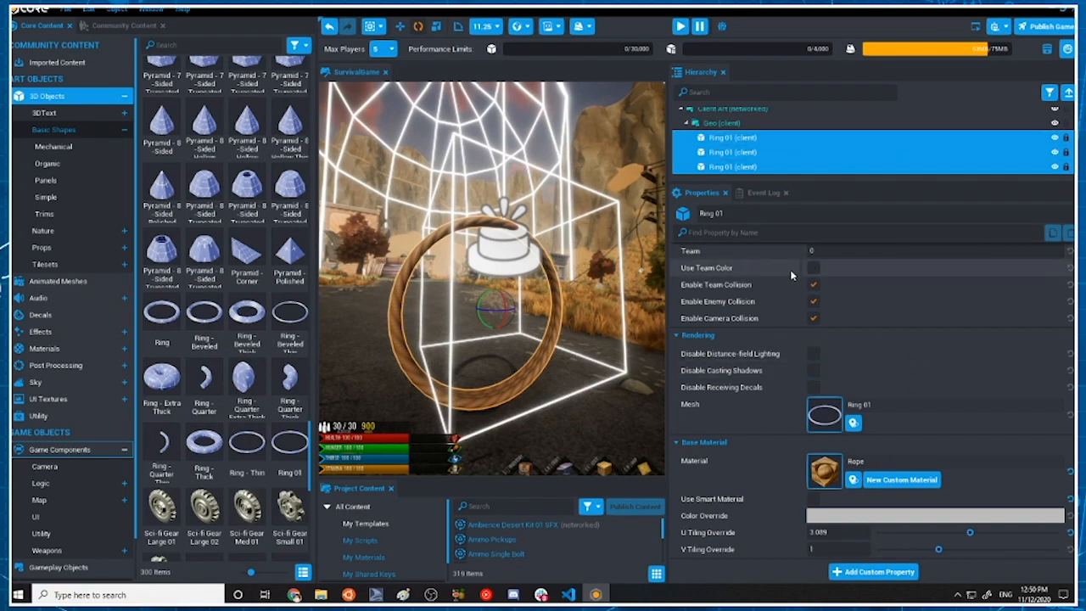
mouse_move(564, 288)
right_down()
mouse_move(554, 284)
mouse_move(558, 322)
mouse_move(549, 296)
right_up()
scroll(549, 296, down, 5)
scroll(790, 157, up, 3)
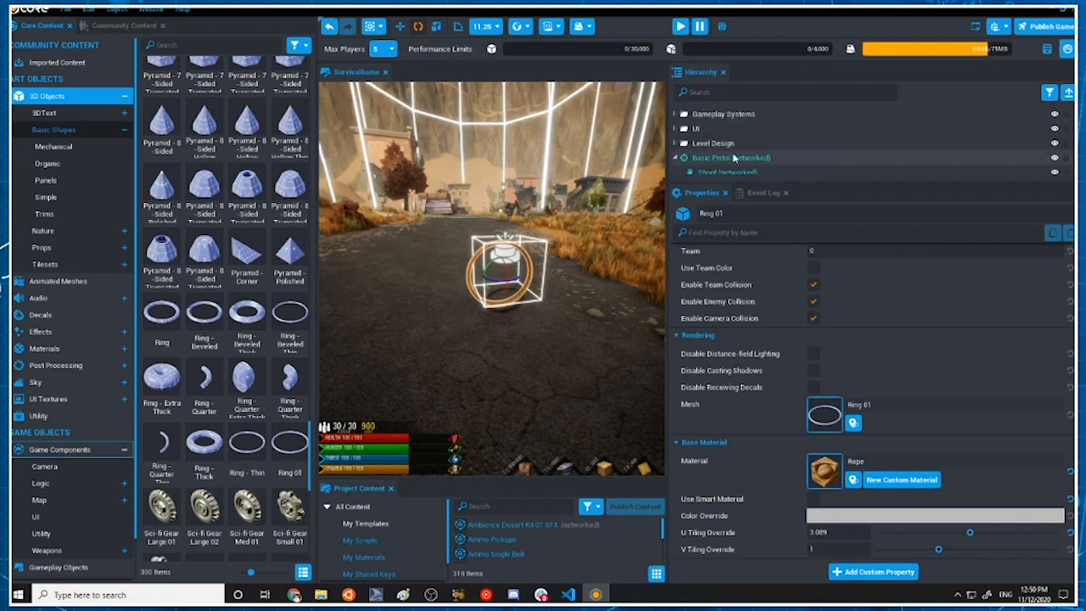
Rename the Basic Pistol object in the hierarchy to Rope
click(735, 159)
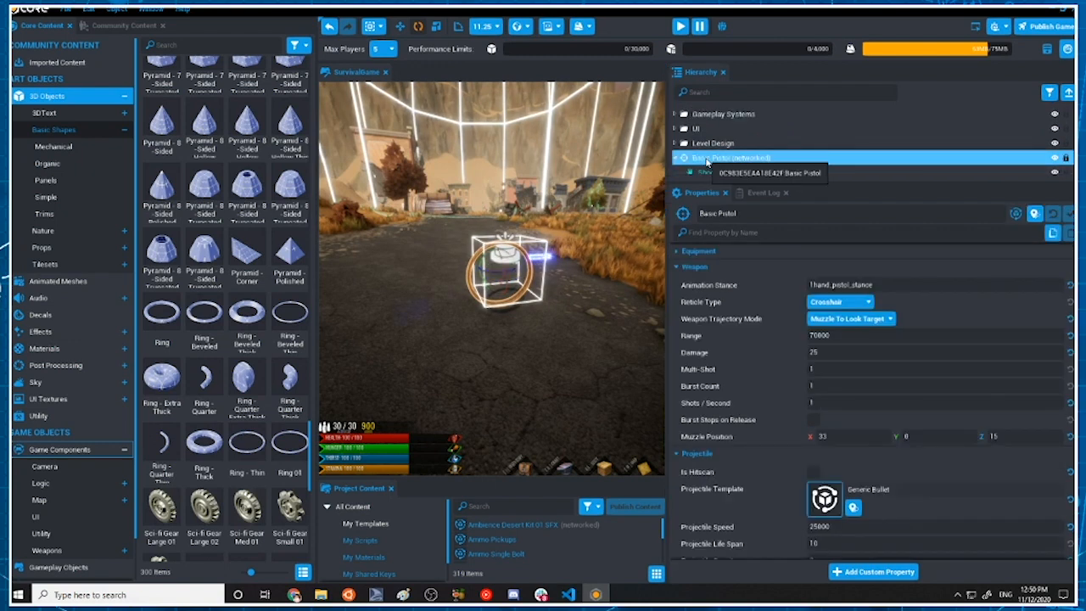
key(F2)
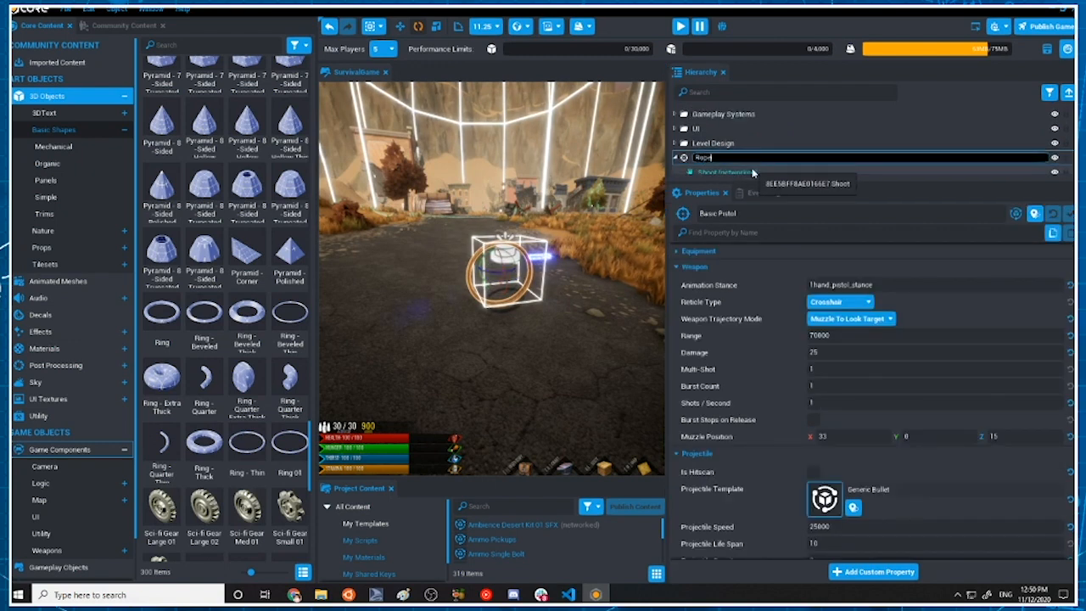
key(Return)
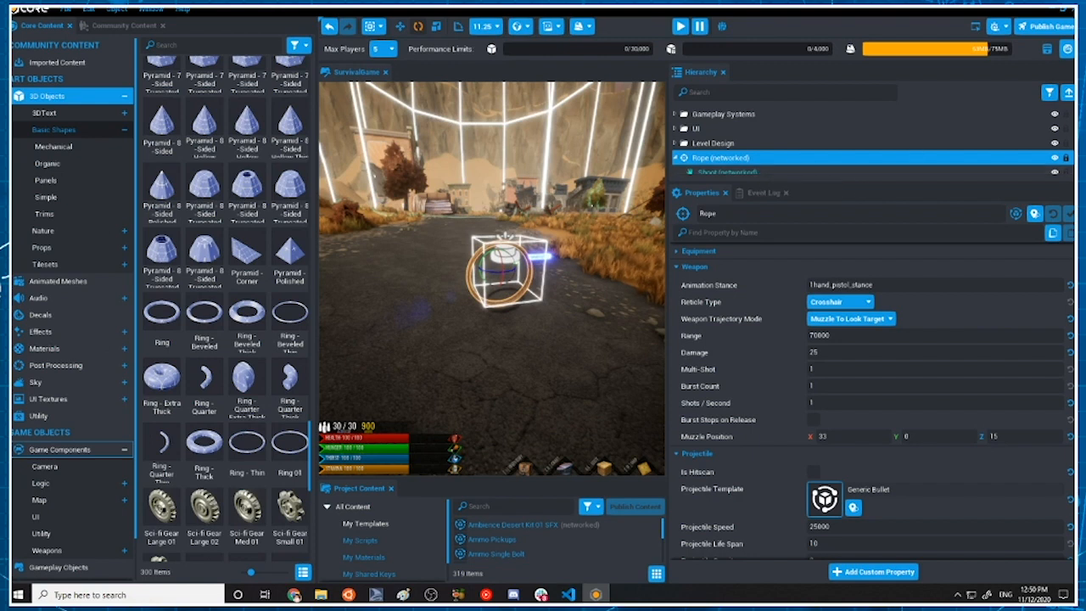
Set the Rope weapon's Range to 1000 and its Damage to 1
scroll(881, 339, down, 2)
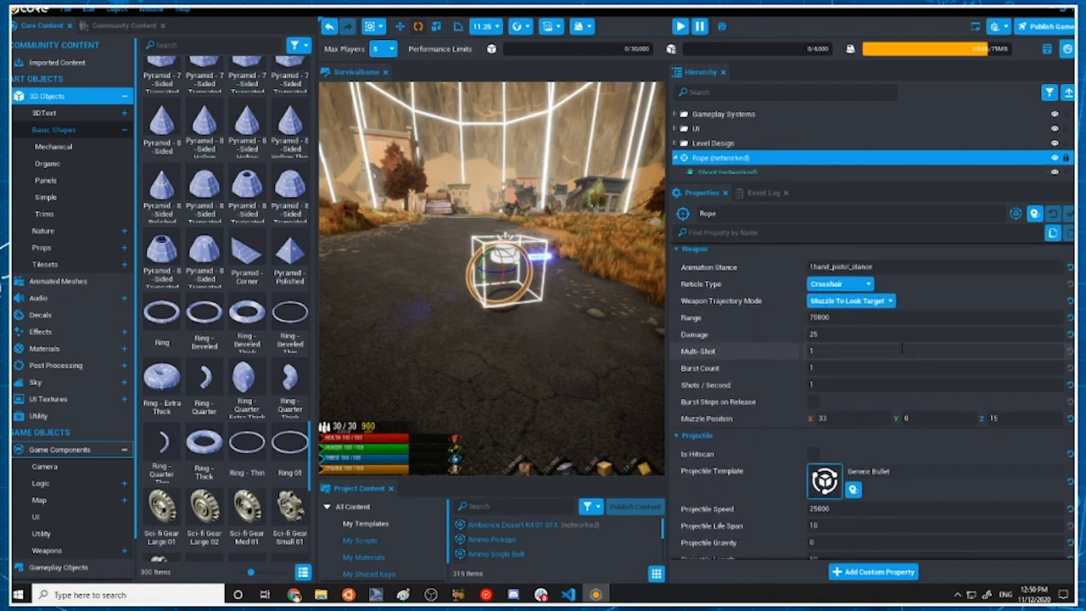
right_click(897, 280)
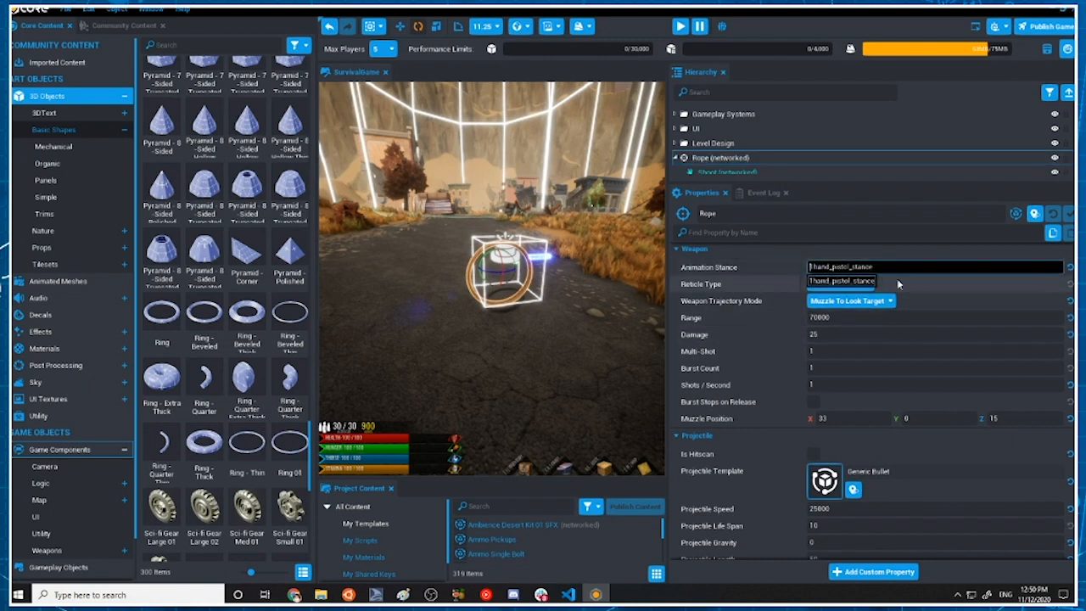
click(776, 257)
scroll(852, 307, down, 1)
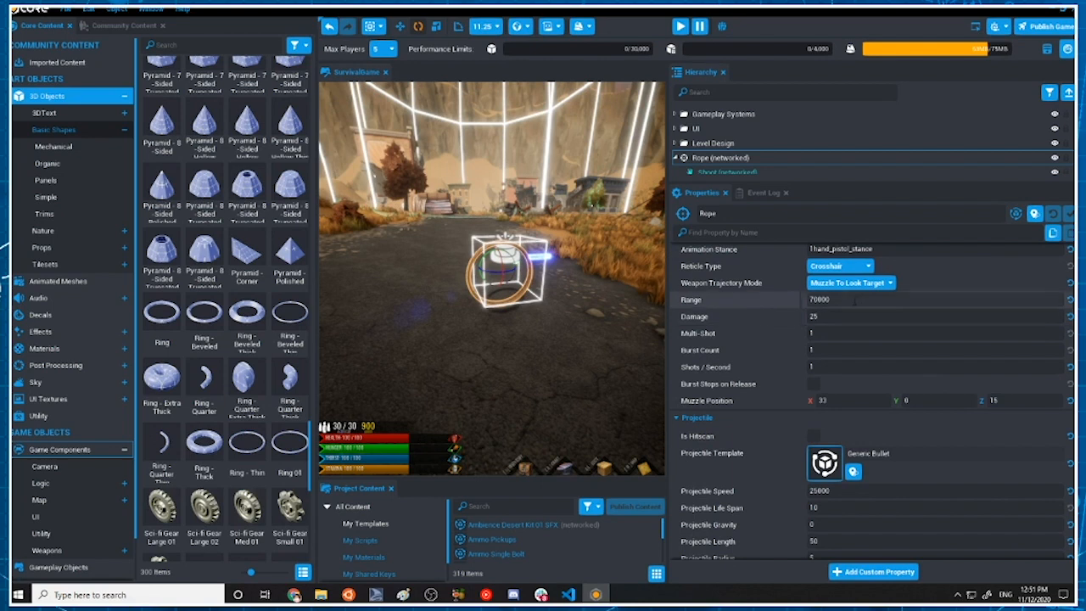
click(855, 300)
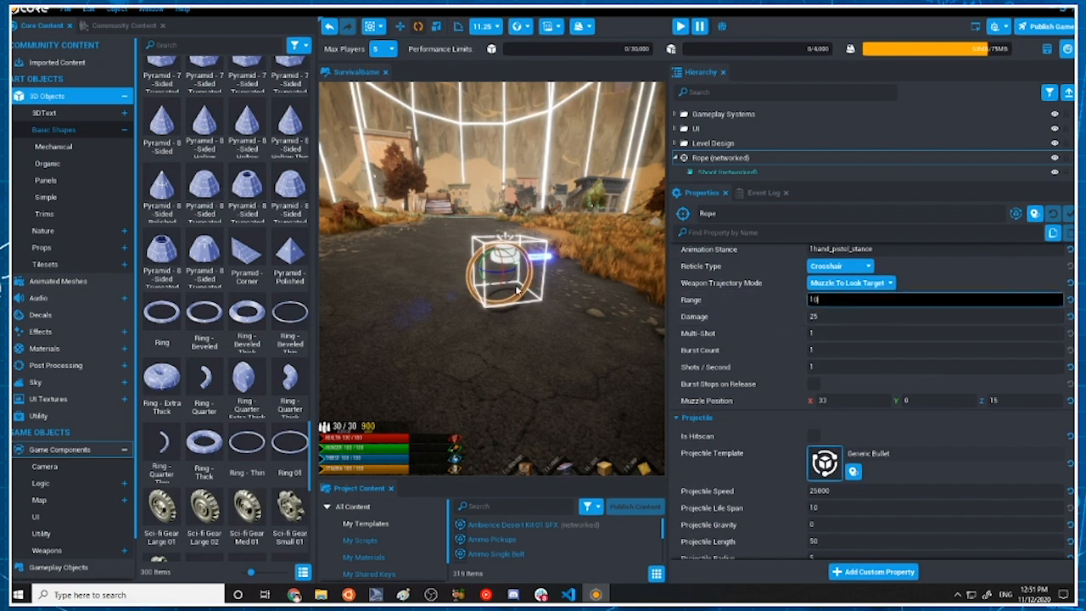
click(845, 314)
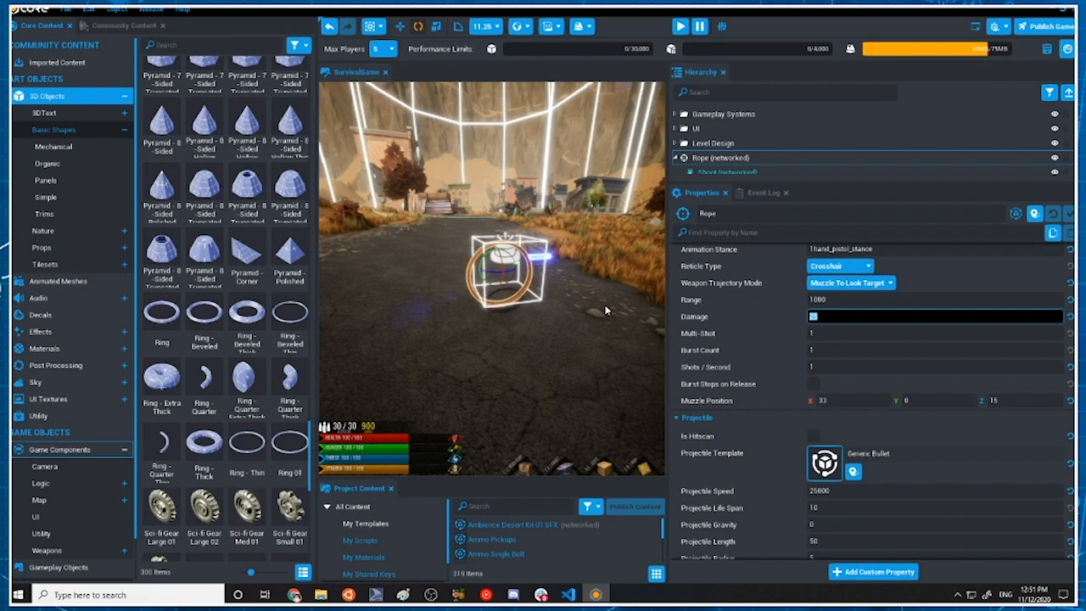
text(1)
key(Return)
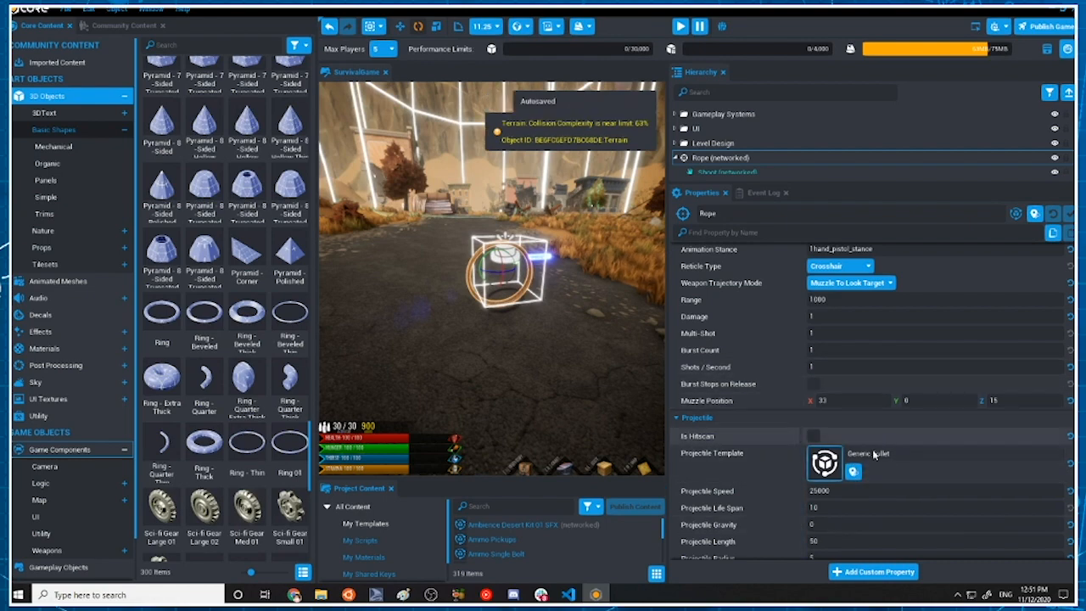
Review the Rope weapon's projectile, visual effects and ammo properties
right_drag(527, 304, 550, 297)
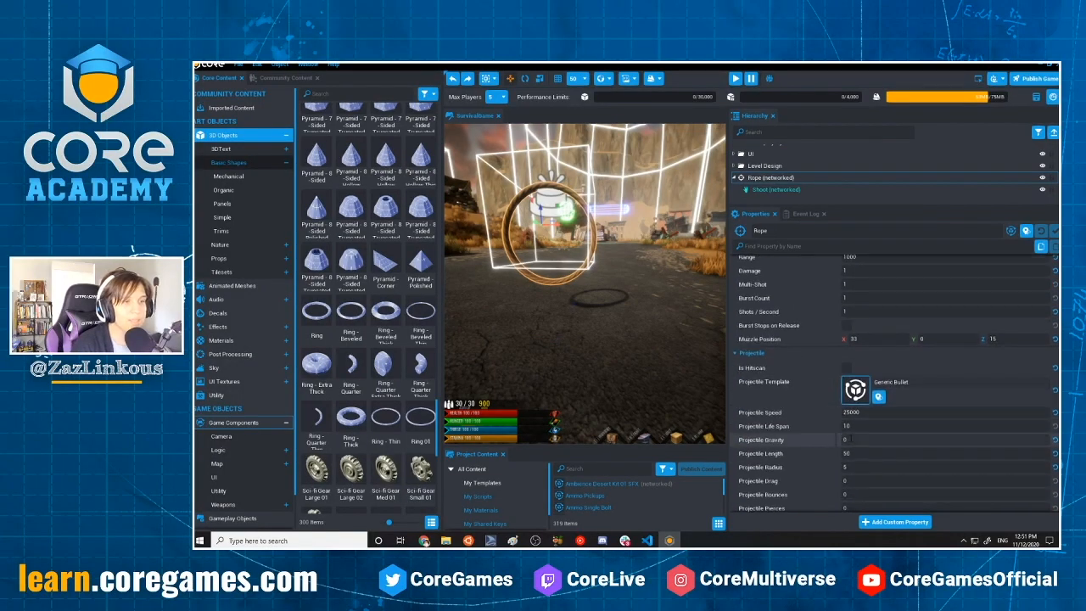
scroll(886, 414, down, 10)
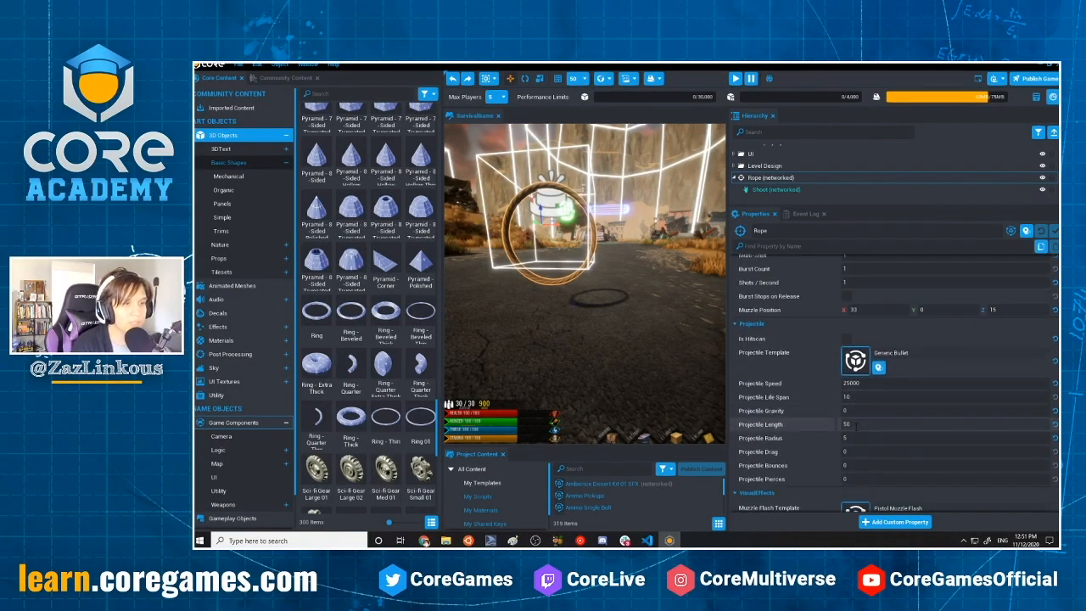
scroll(882, 412, down, 4)
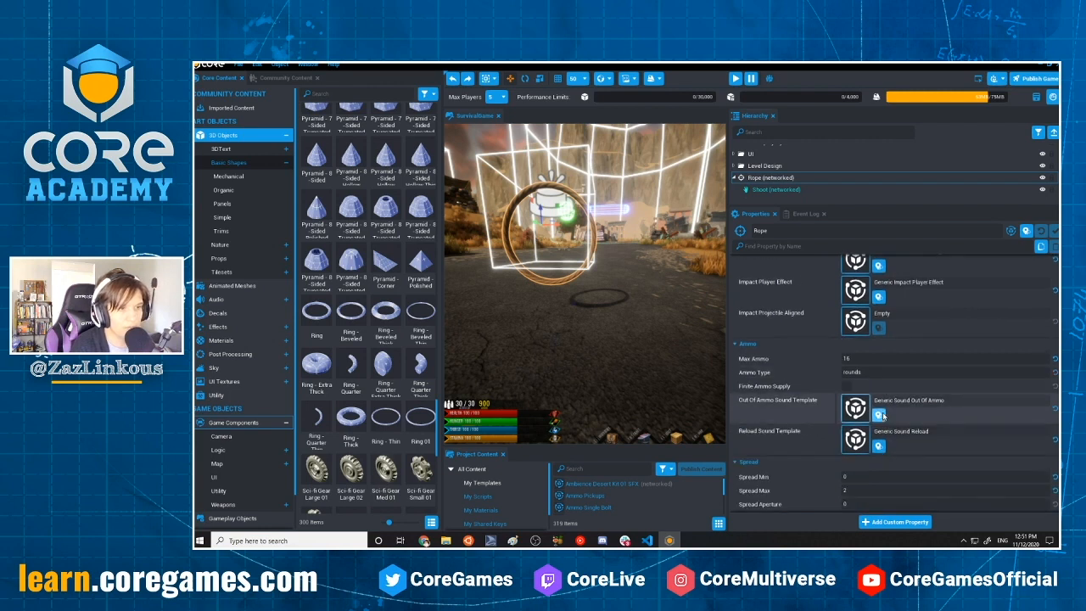
scroll(875, 399, up, 10)
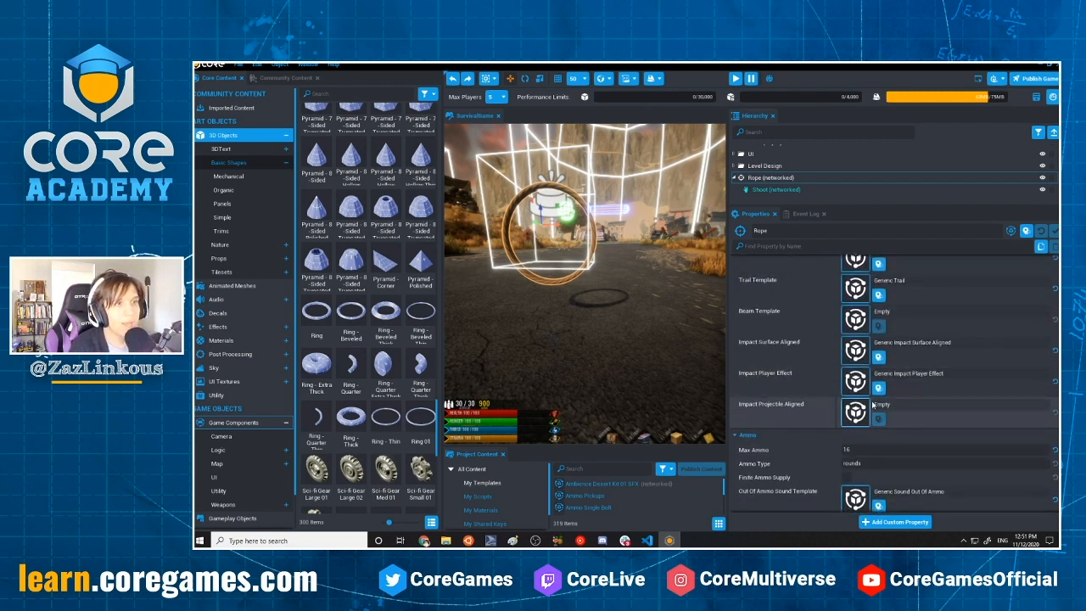
scroll(817, 188, down, 3)
scroll(794, 179, up, 3)
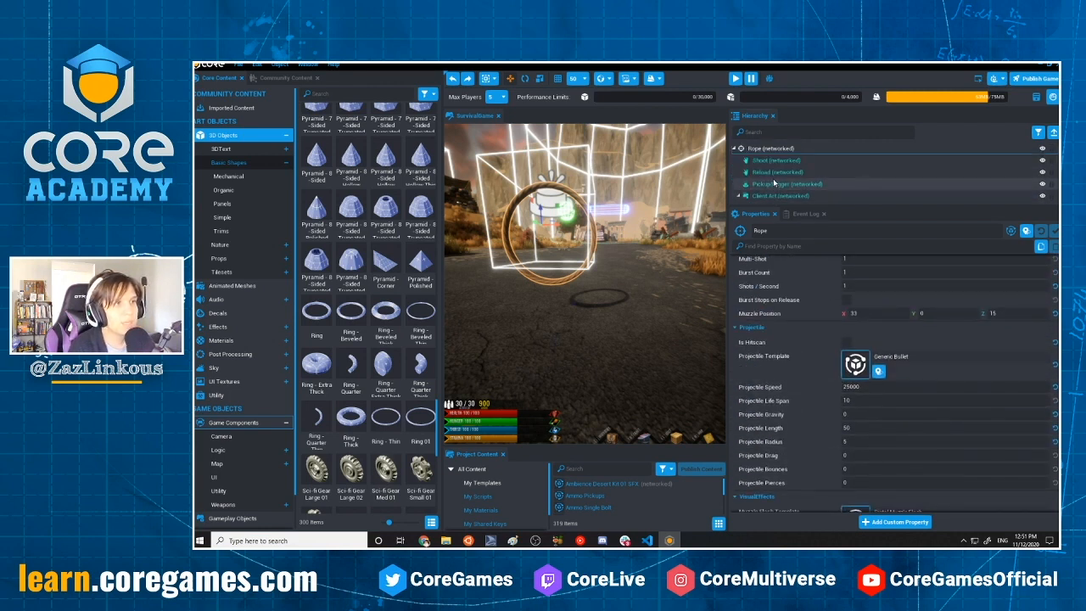
Change the Animation of the Rope's Shoot ability to unarmed_throw
click(776, 160)
scroll(997, 417, up, 2)
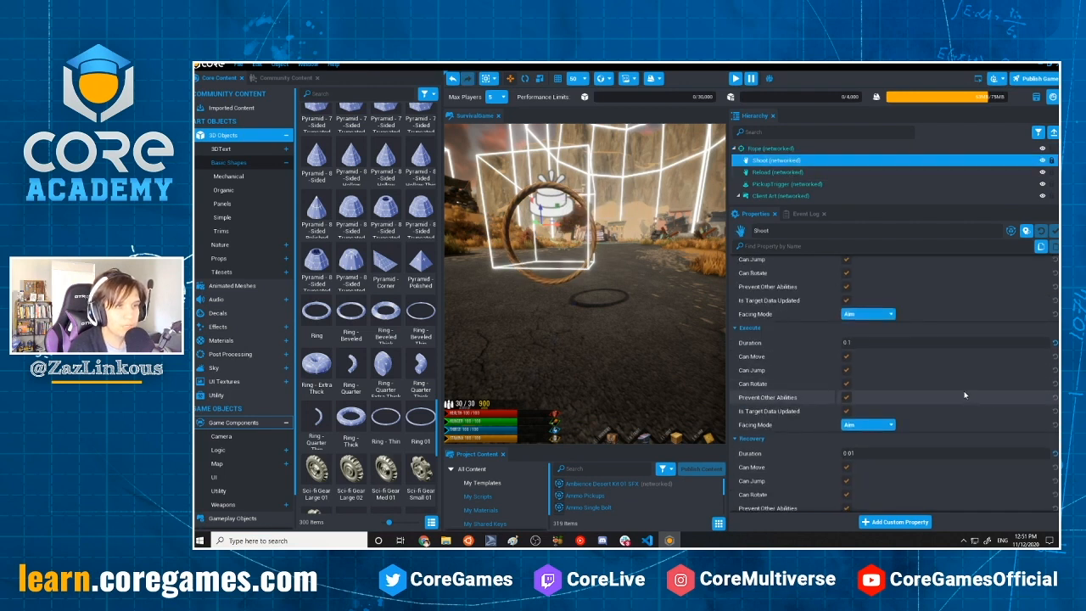
scroll(898, 402, up, 3)
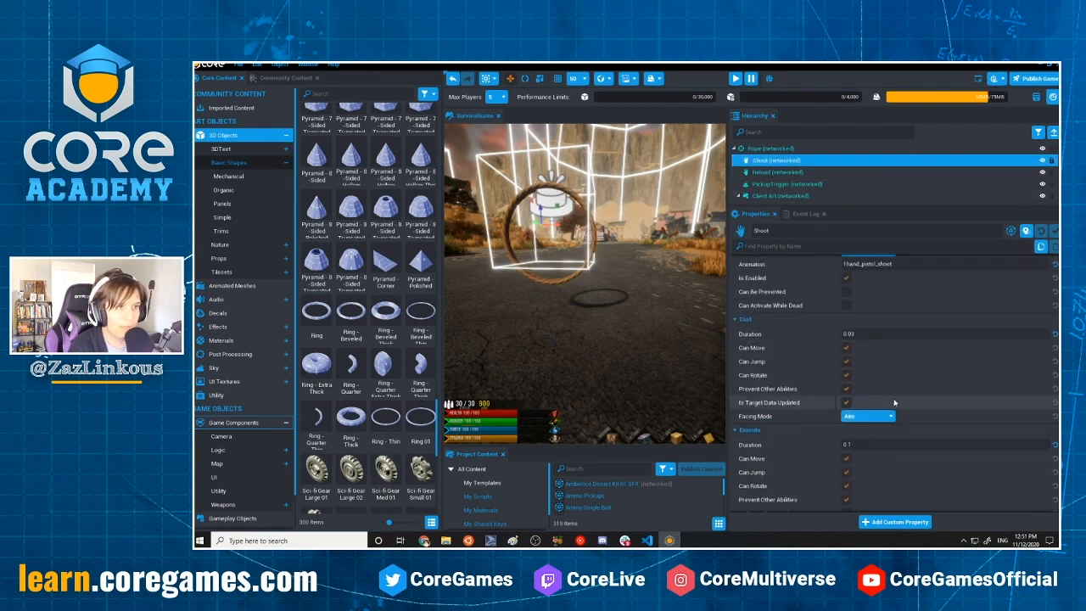
click(904, 322)
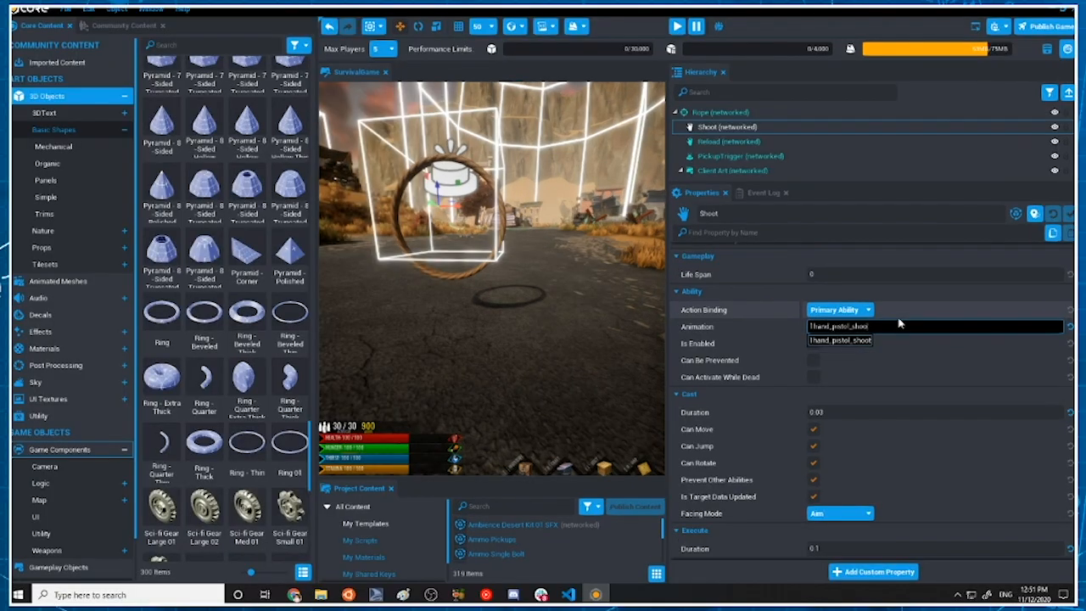
key(BackSpace)
key(BackSpace)
key(BackSpace)
key(BackSpace)
key(BackSpace)
key(BackSpace)
key(BackSpace)
key(BackSpace)
key(BackSpace)
key(BackSpace)
key(BackSpace)
key(BackSpace)
key(BackSpace)
key(BackSpace)
key(BackSpace)
key(BackSpace)
key(BackSpace)
key(BackSpace)
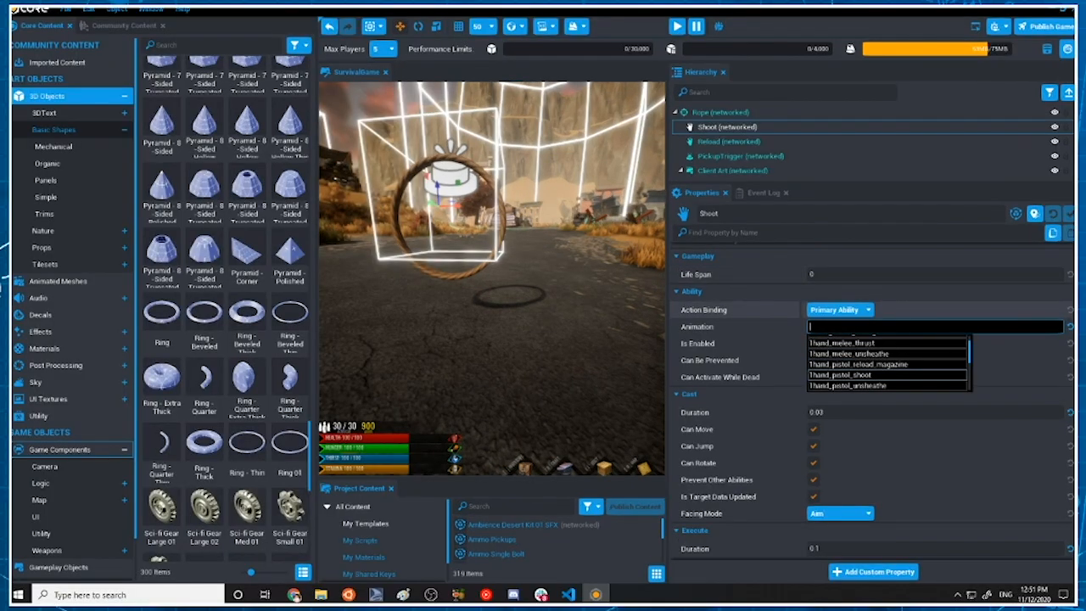
scroll(902, 375, down, 2)
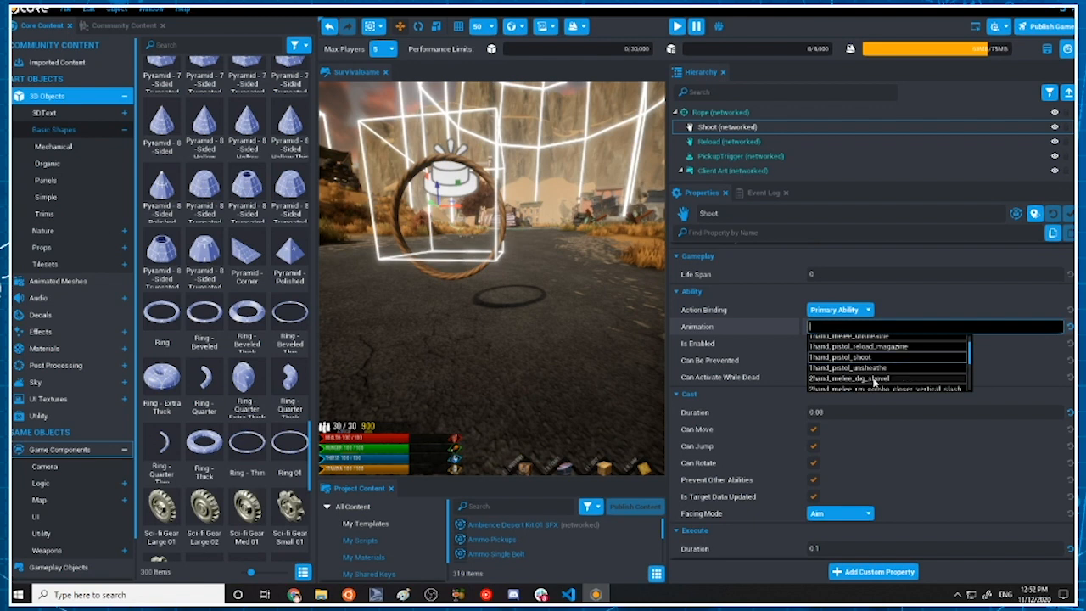
scroll(872, 367, down, 3)
scroll(951, 378, down, 3)
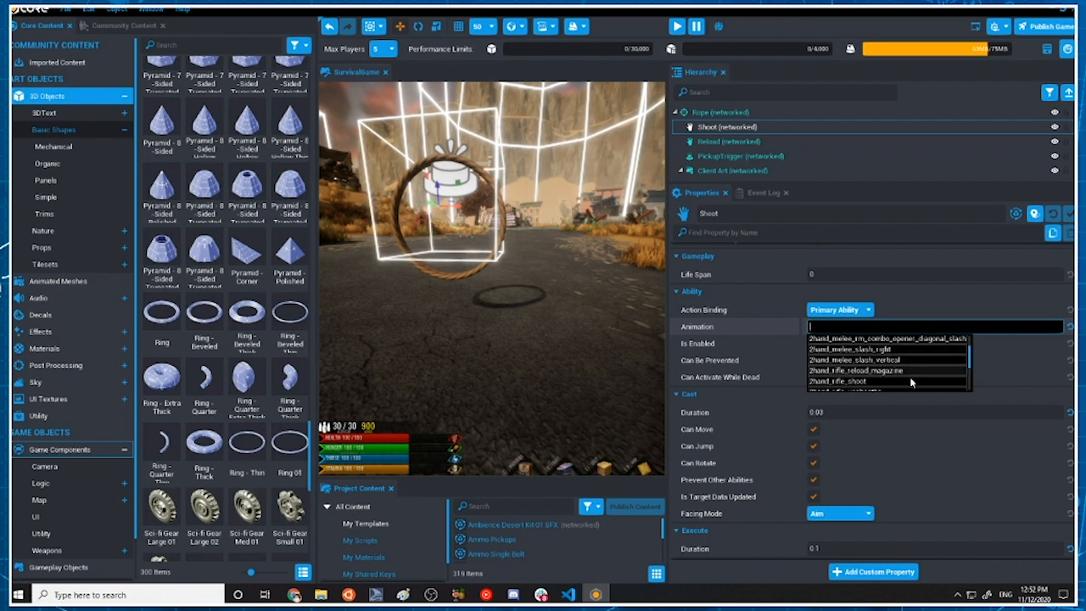
scroll(908, 384, down, 3)
scroll(910, 379, down, 2)
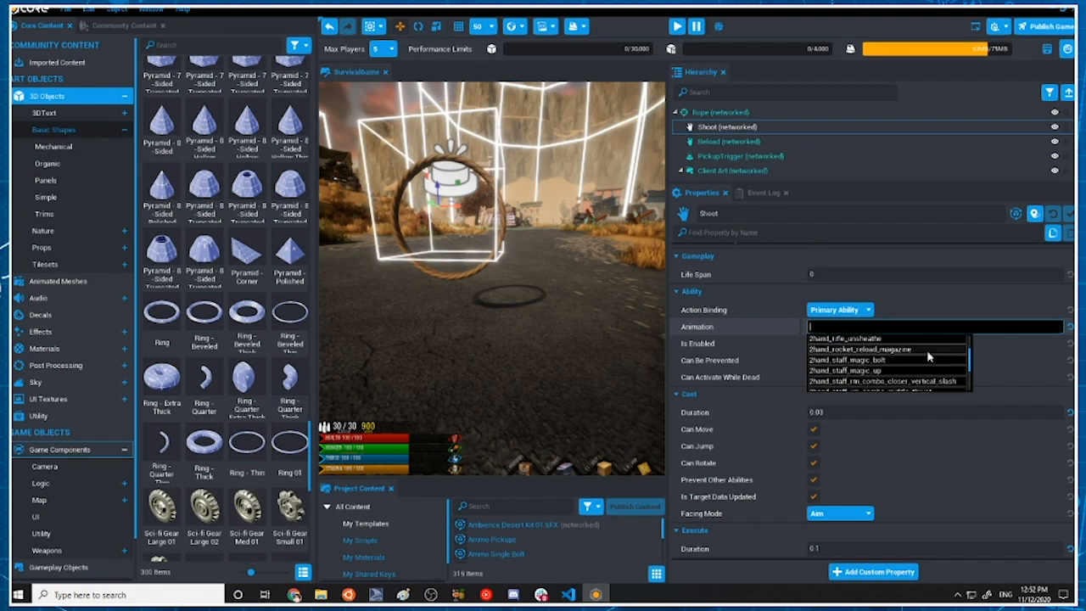
scroll(926, 349, down, 4)
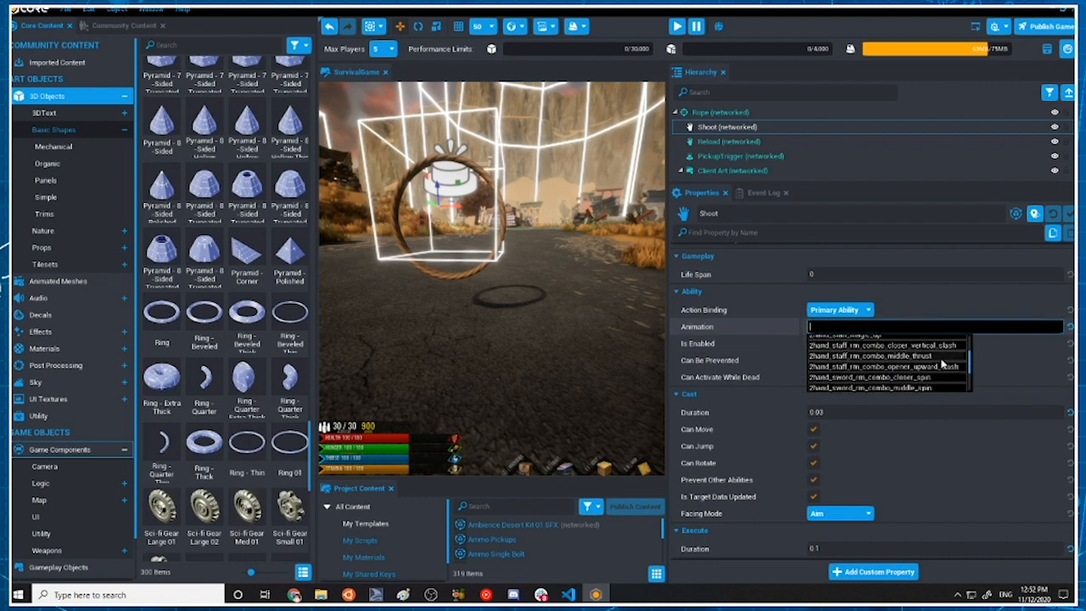
scroll(951, 367, down, 10)
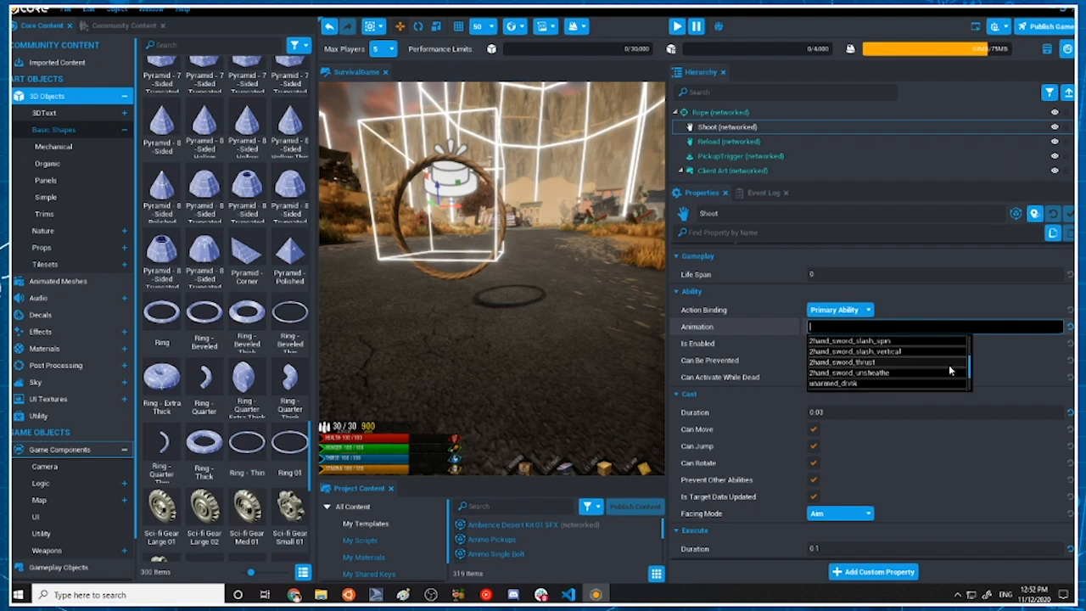
scroll(949, 372, down, 5)
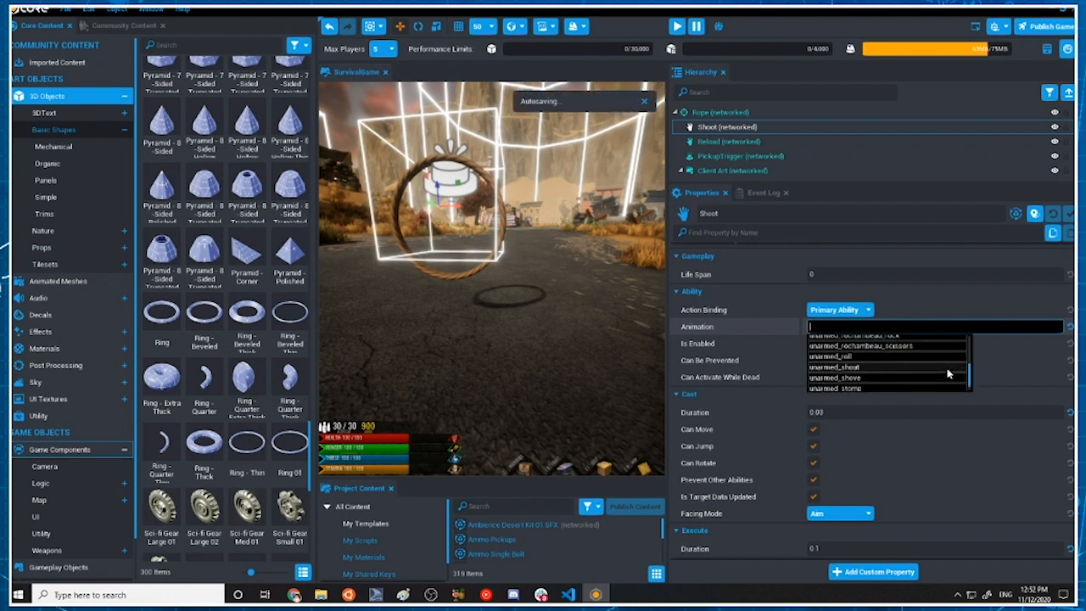
scroll(948, 370, up, 1)
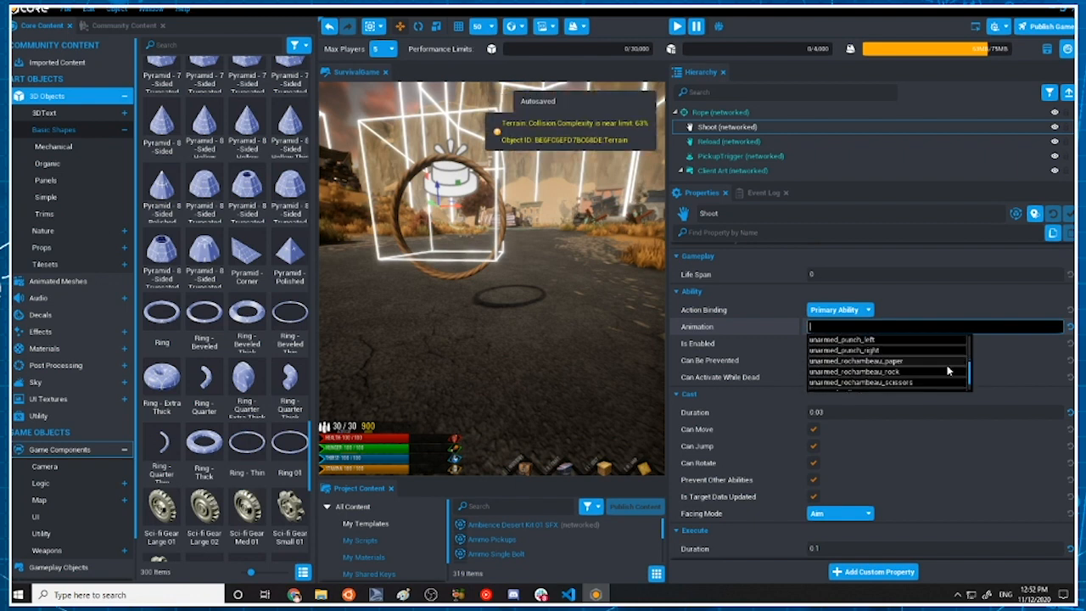
scroll(949, 371, down, 3)
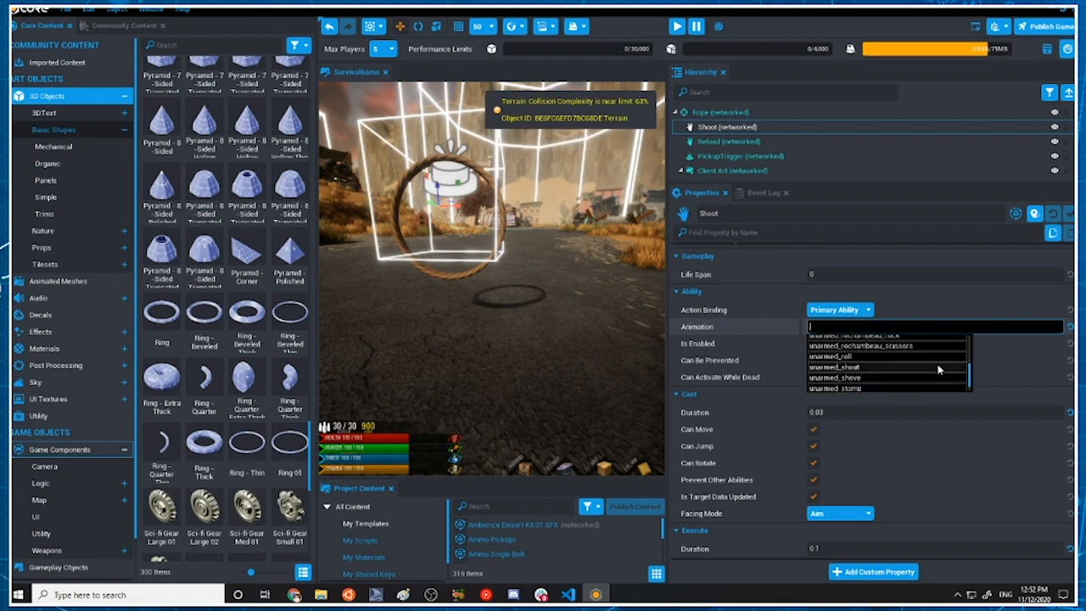
scroll(938, 359, down, 2)
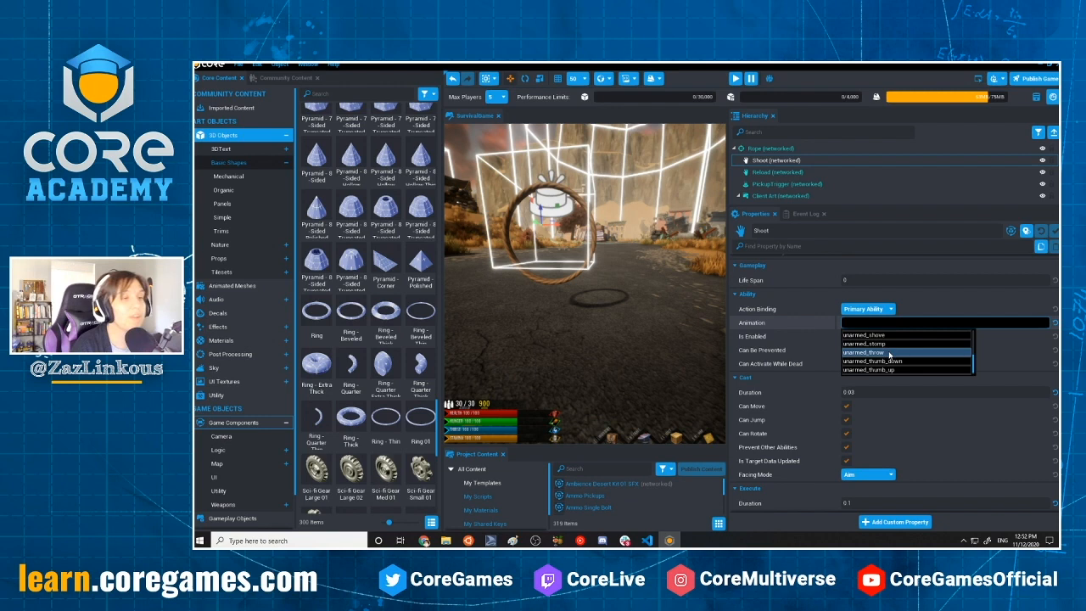
click(868, 364)
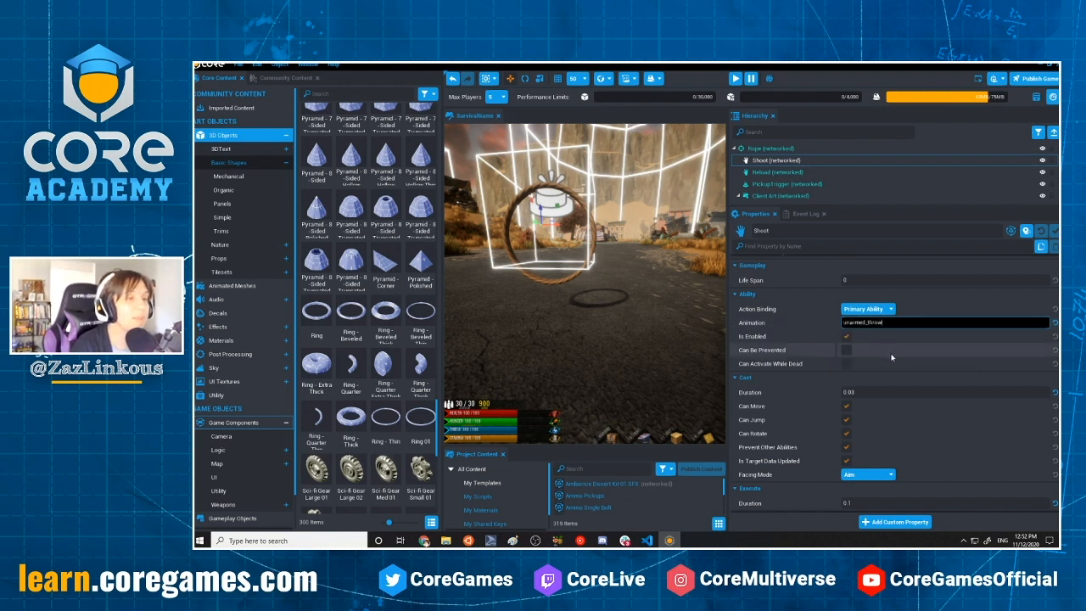
scroll(917, 372, down, 5)
scroll(868, 312, up, 6)
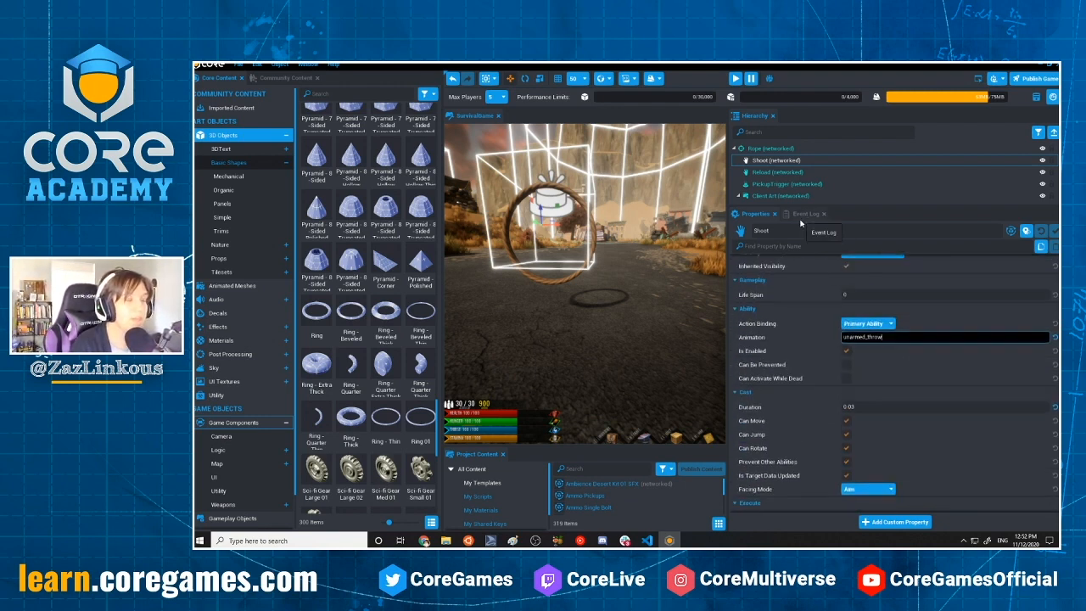
click(776, 160)
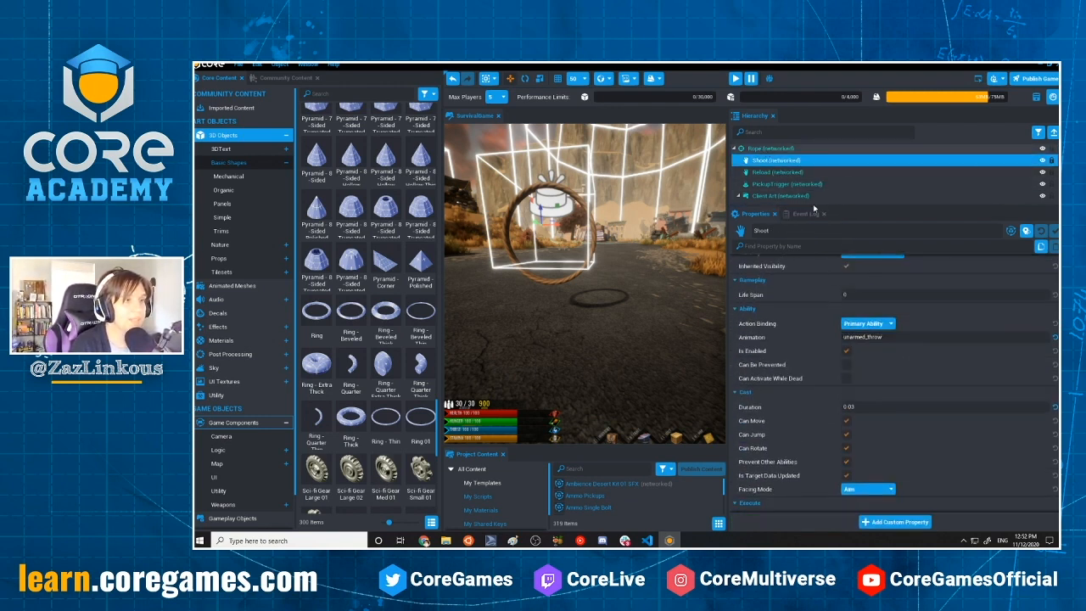
Create a new template from the Rope weapon, keeping the suggested template name
scroll(904, 399, up, 1)
scroll(906, 396, up, 2)
click(756, 143)
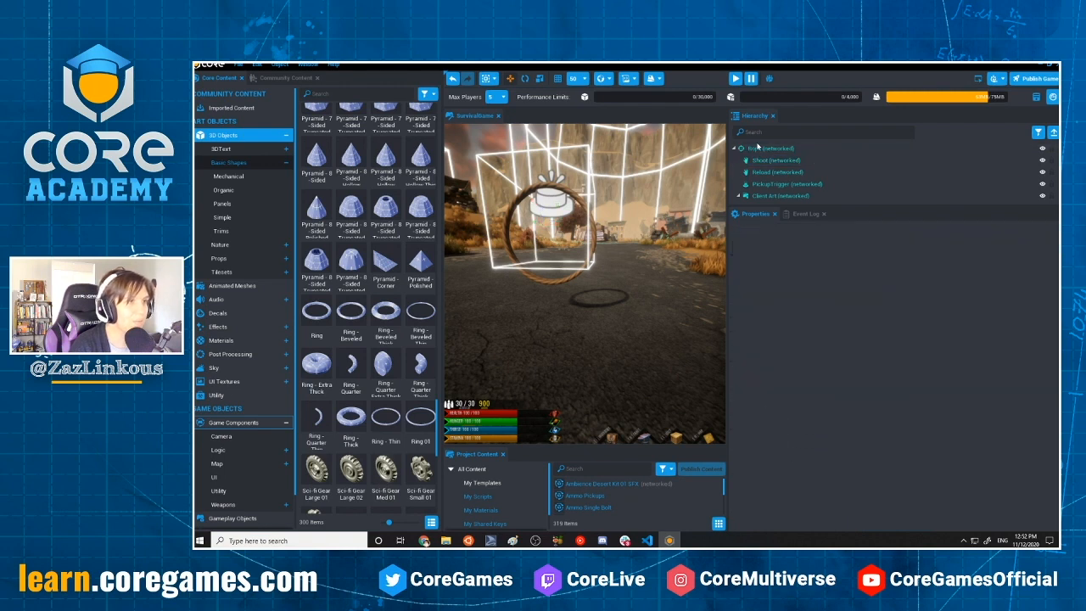
click(757, 149)
scroll(944, 366, down, 3)
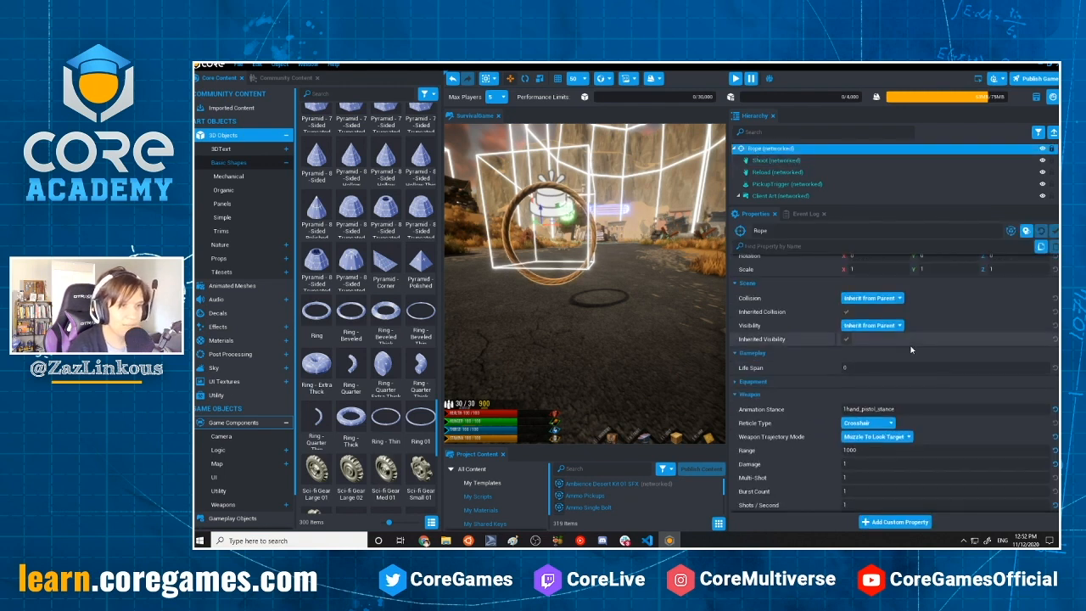
scroll(914, 365, down, 11)
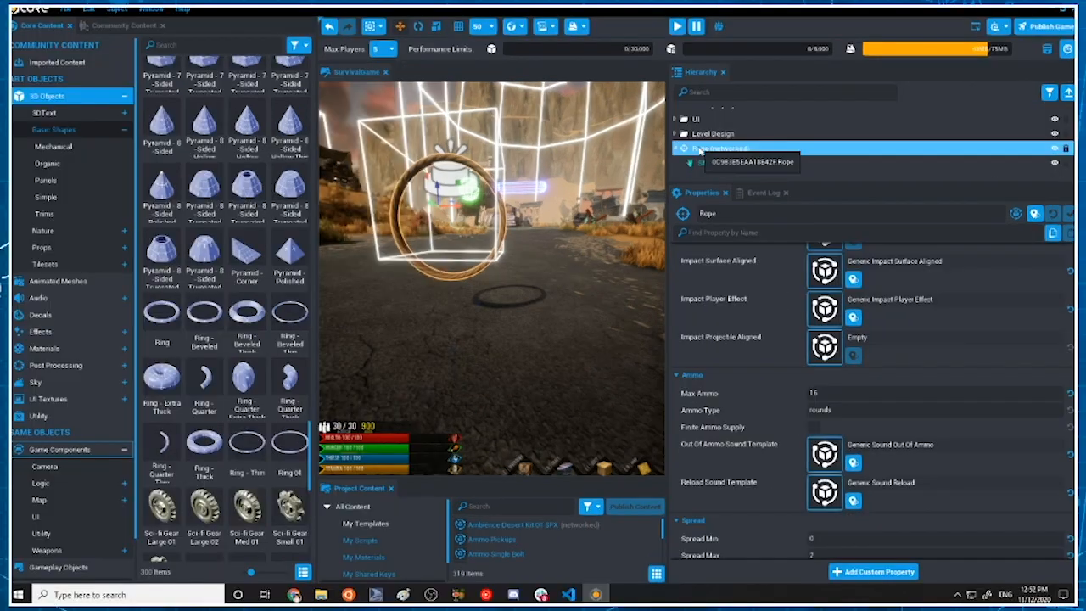
right_click(769, 148)
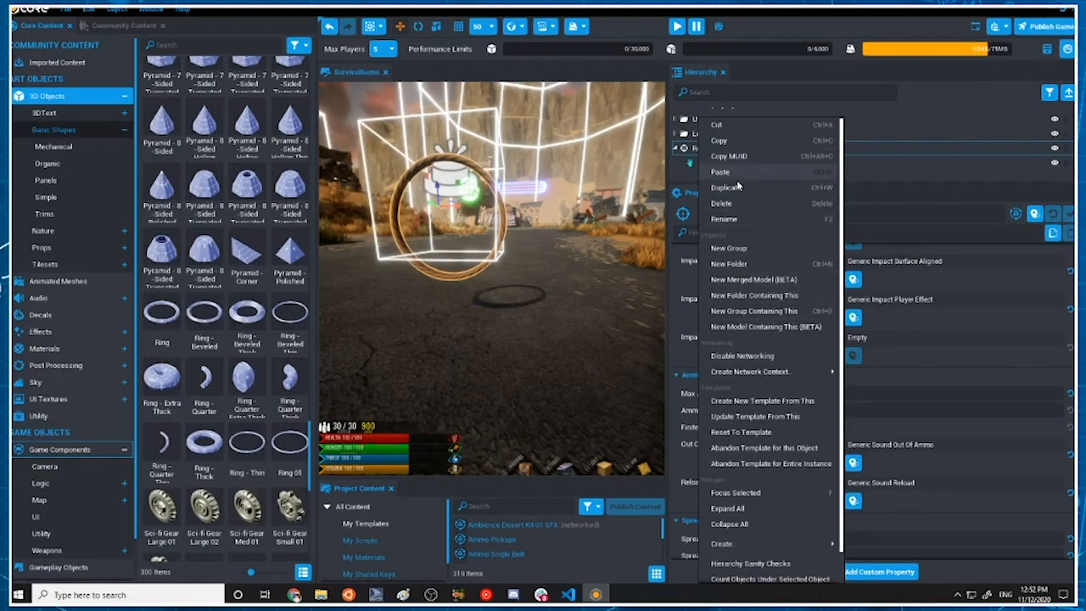
click(796, 402)
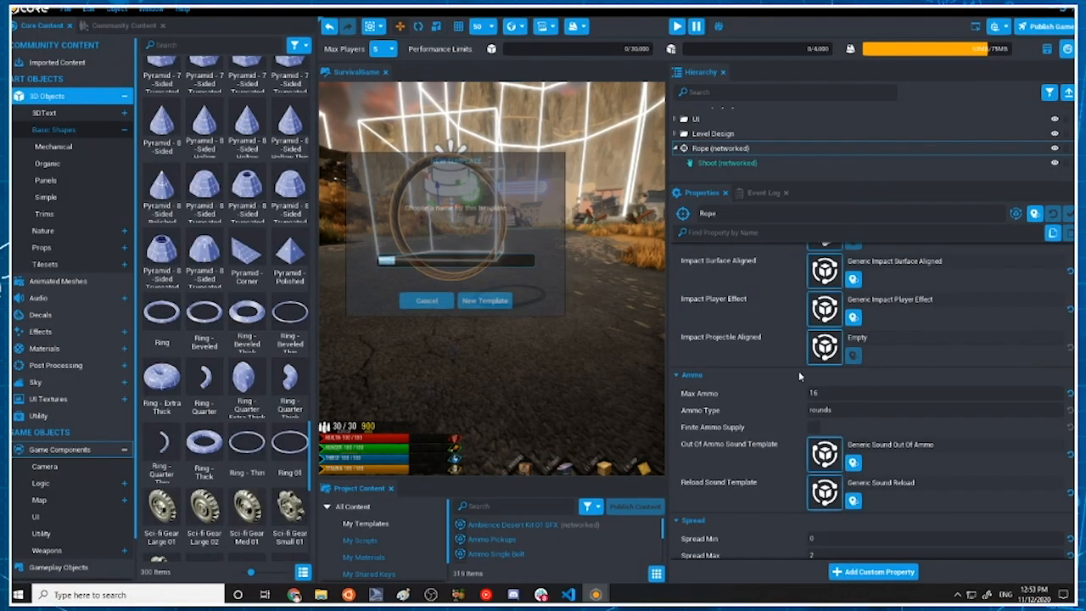
click(487, 303)
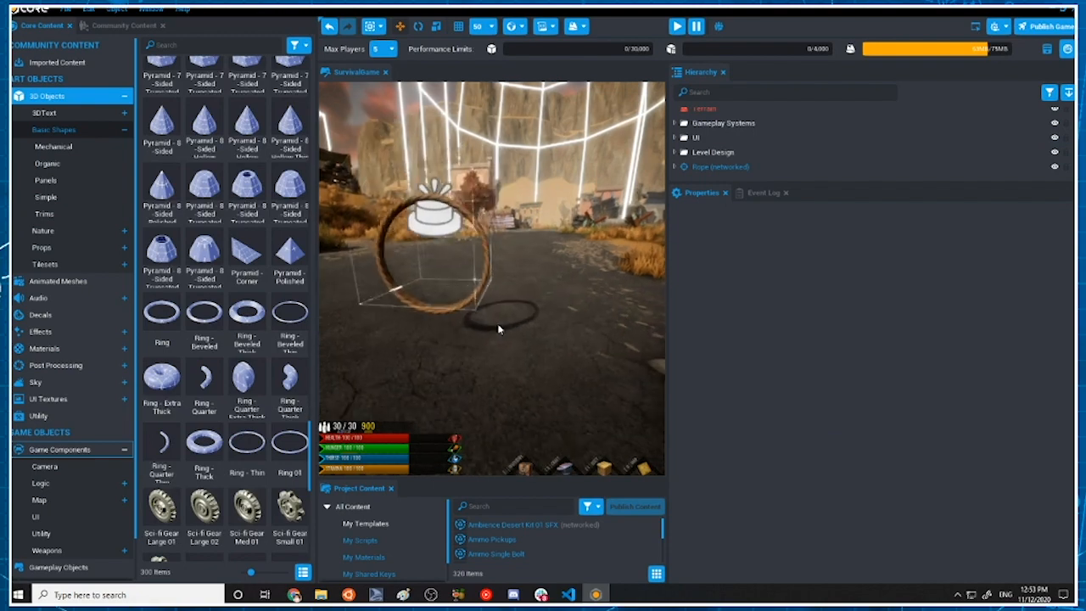
Switch to the code editor and read the ItemSystems_README.lua step about changing custom properties, then return to Core
right_drag(701, 326, 710, 242)
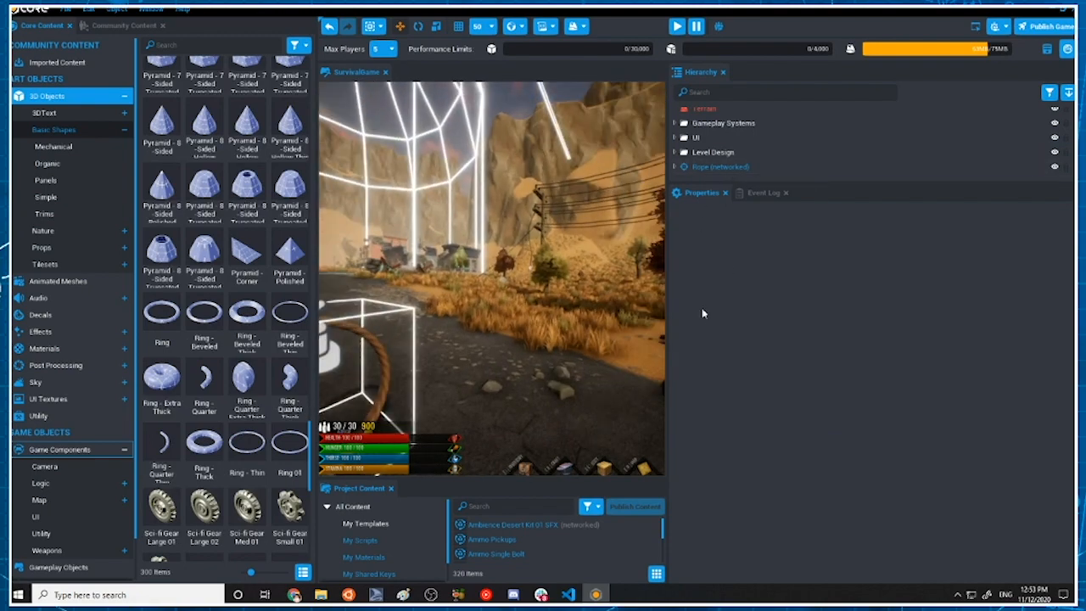
drag(575, 11, 1076, 110)
click(178, 181)
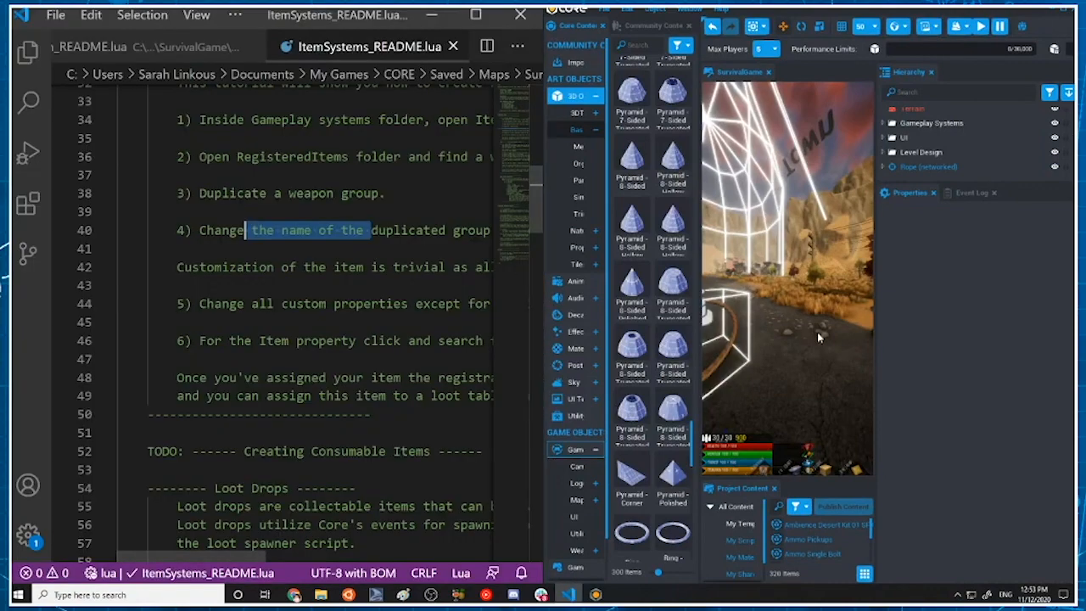
click(335, 267)
drag(273, 303, 245, 303)
double_click(370, 303)
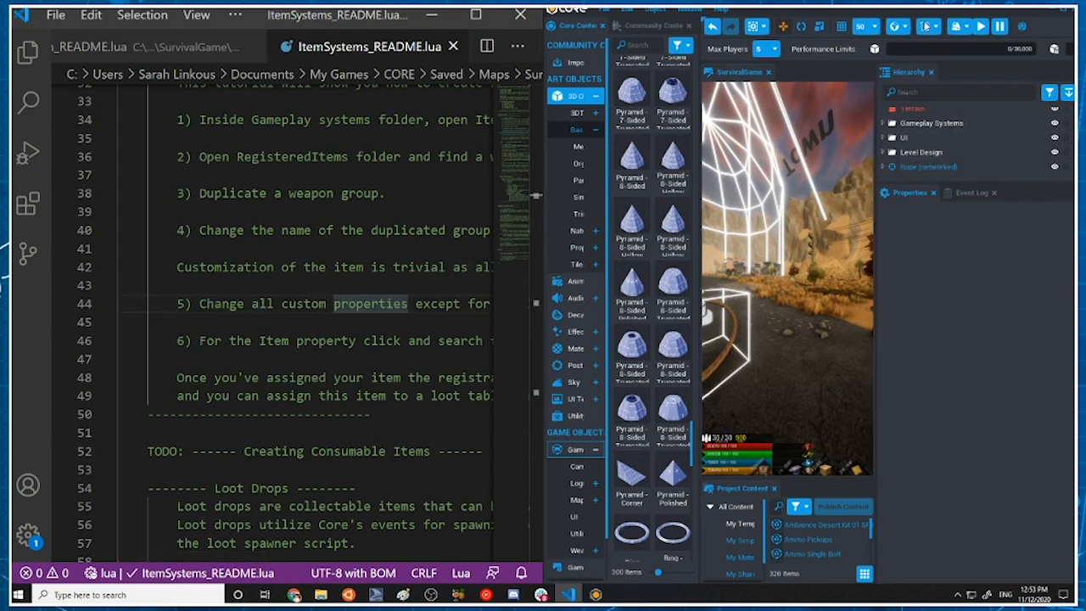
click(1065, 15)
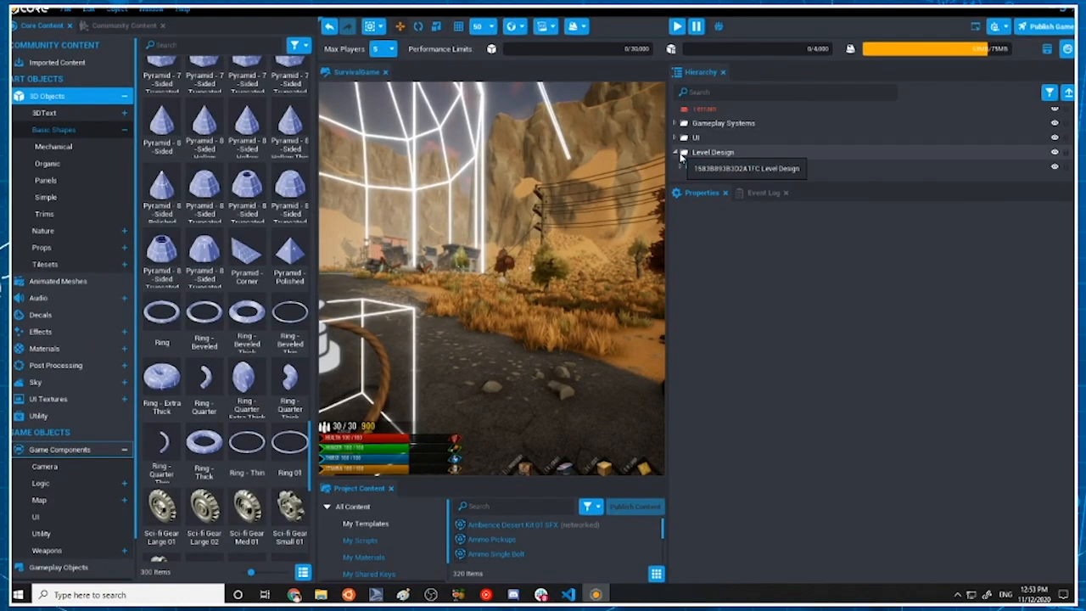
Select the Rope entry in Gameplay Systems > ItemSystems > ItemRegistry > RegisteredItems > Ranged Weapons
click(679, 153)
click(675, 124)
scroll(696, 154, down, 2)
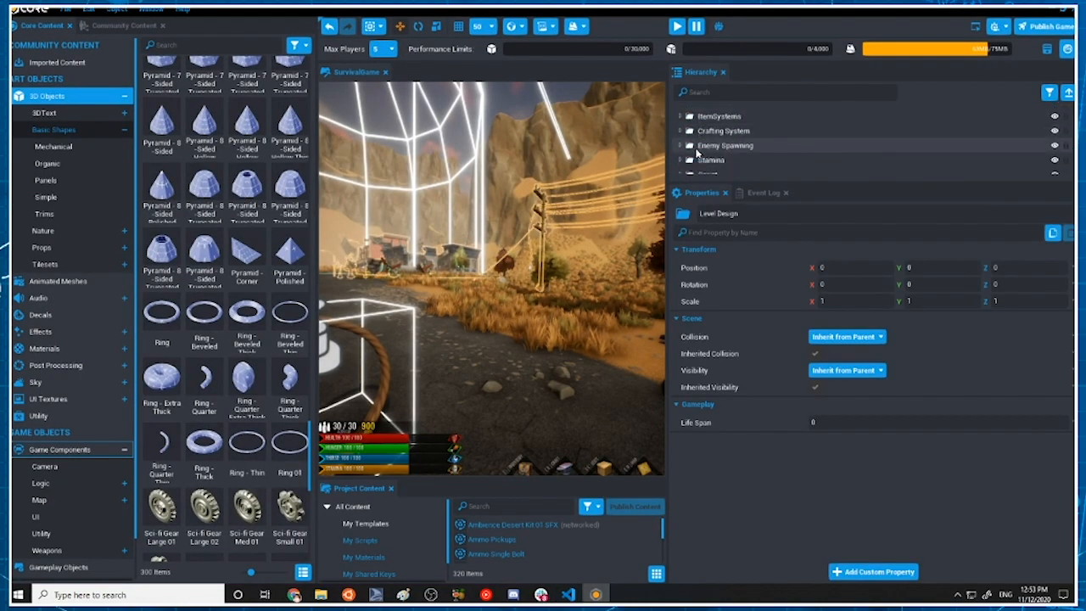
click(681, 117)
scroll(709, 151, down, 1)
scroll(709, 152, up, 2)
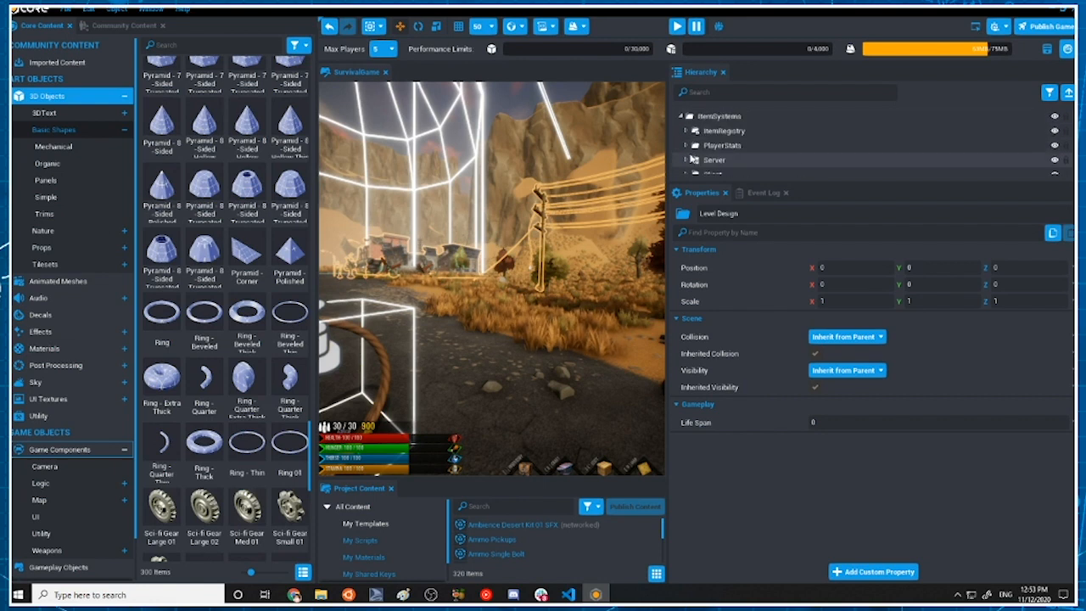
click(708, 132)
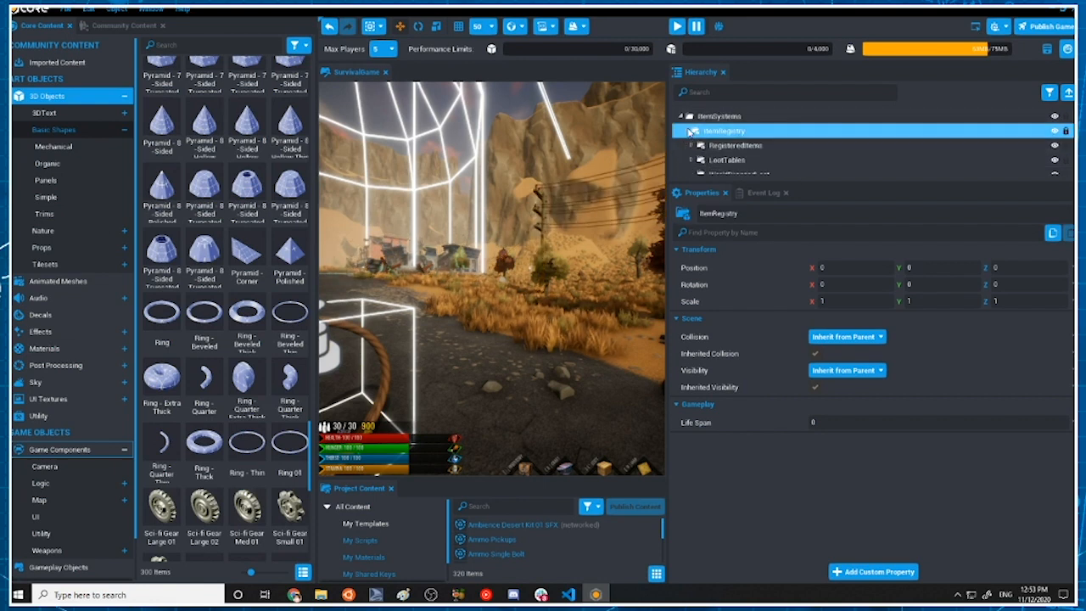
scroll(711, 158, down, 2)
click(692, 110)
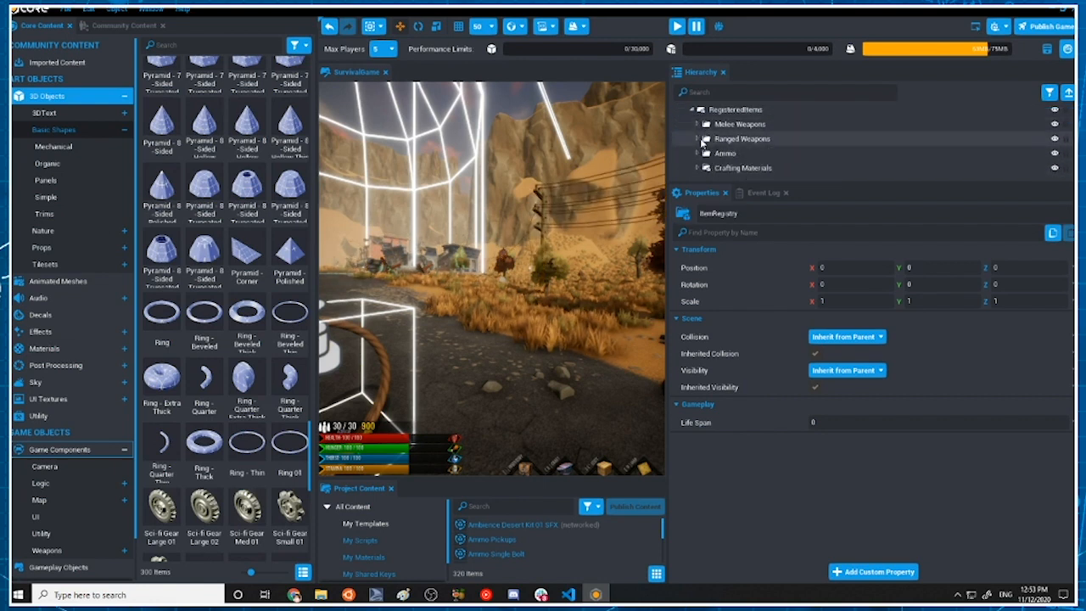
scroll(696, 145, down, 1)
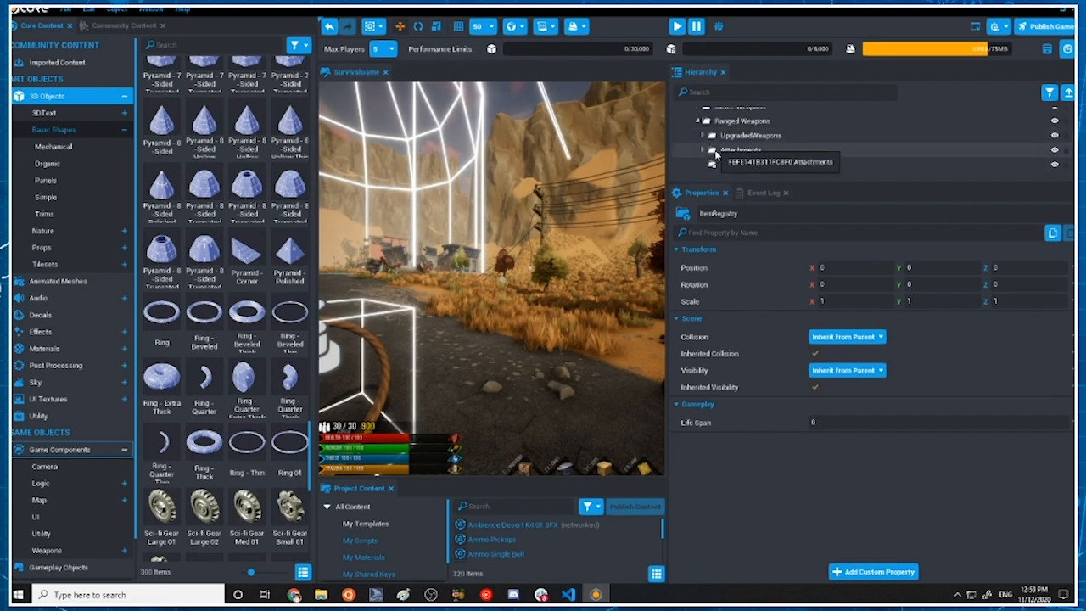
scroll(739, 169, down, 3)
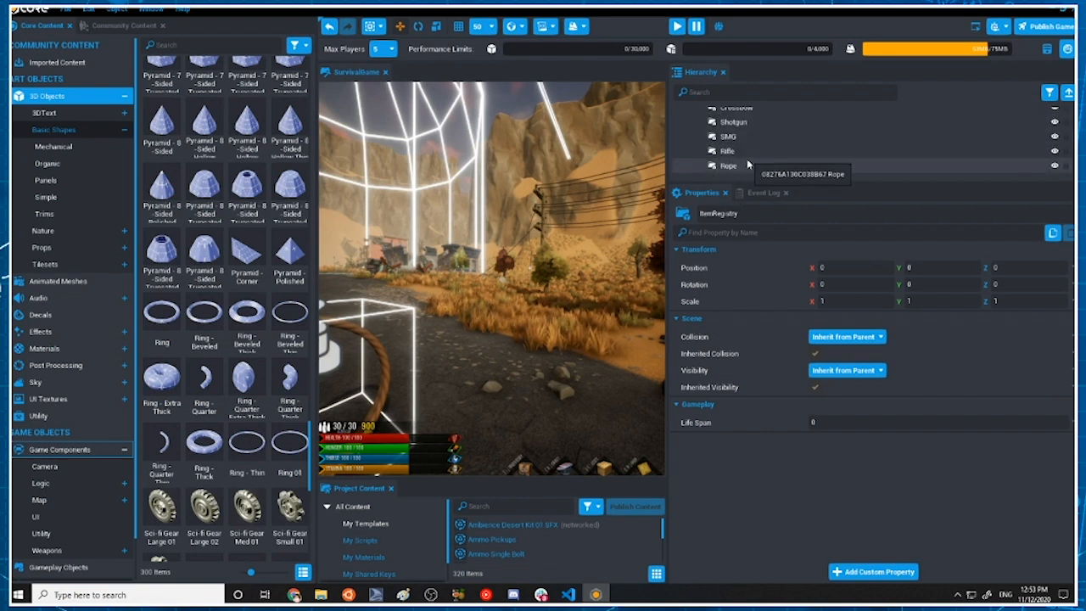
click(752, 167)
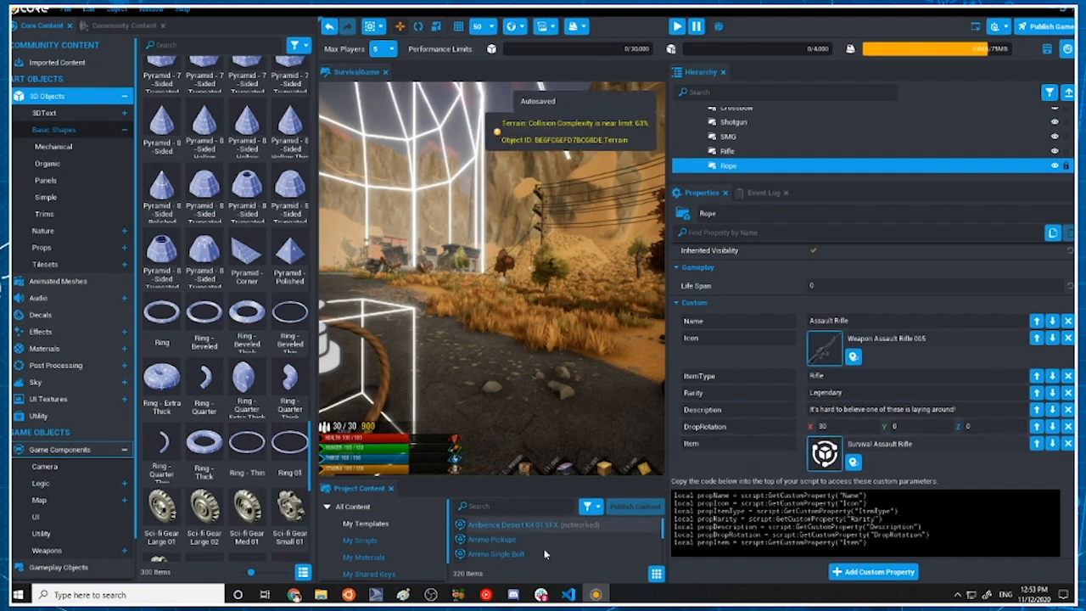
Search the project content for "rope" and try to assign the Rope template to the registered entry's Item property
scroll(531, 547, down, 2)
scroll(531, 548, down, 2)
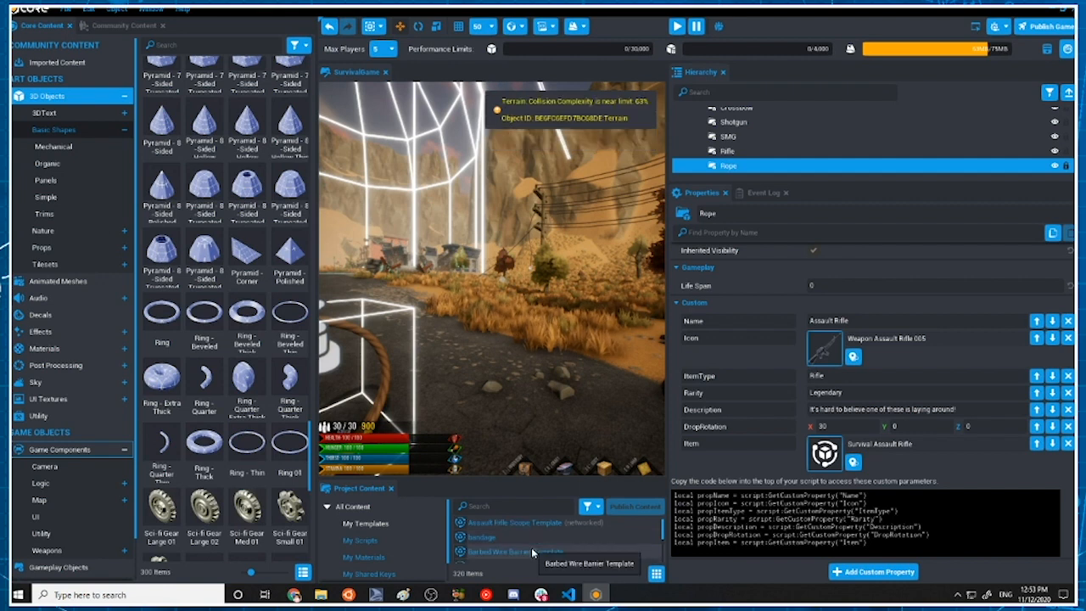
scroll(531, 554, down, 2)
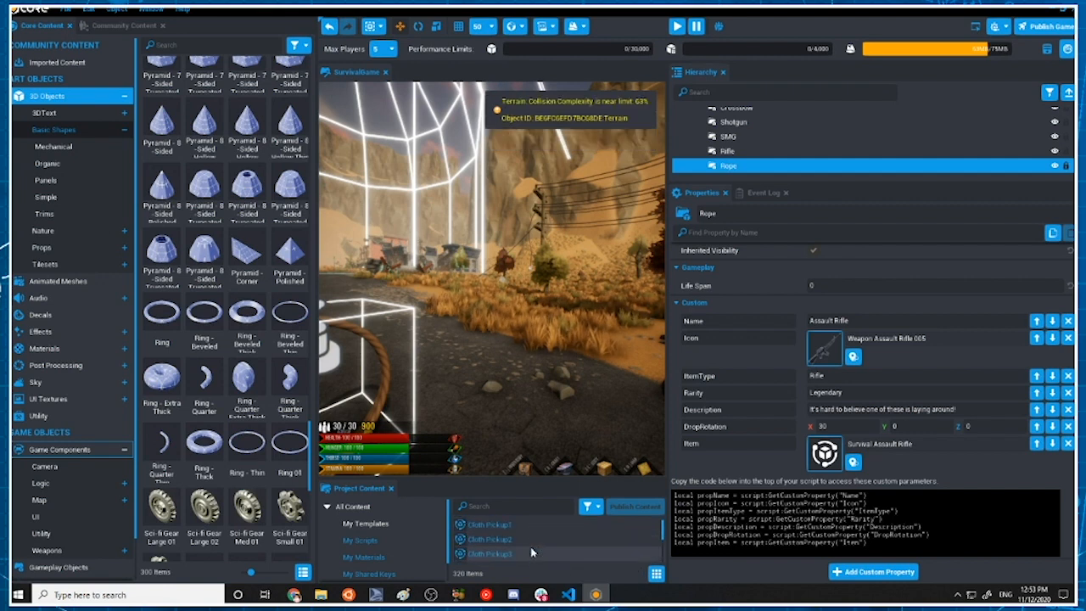
scroll(532, 553, down, 5)
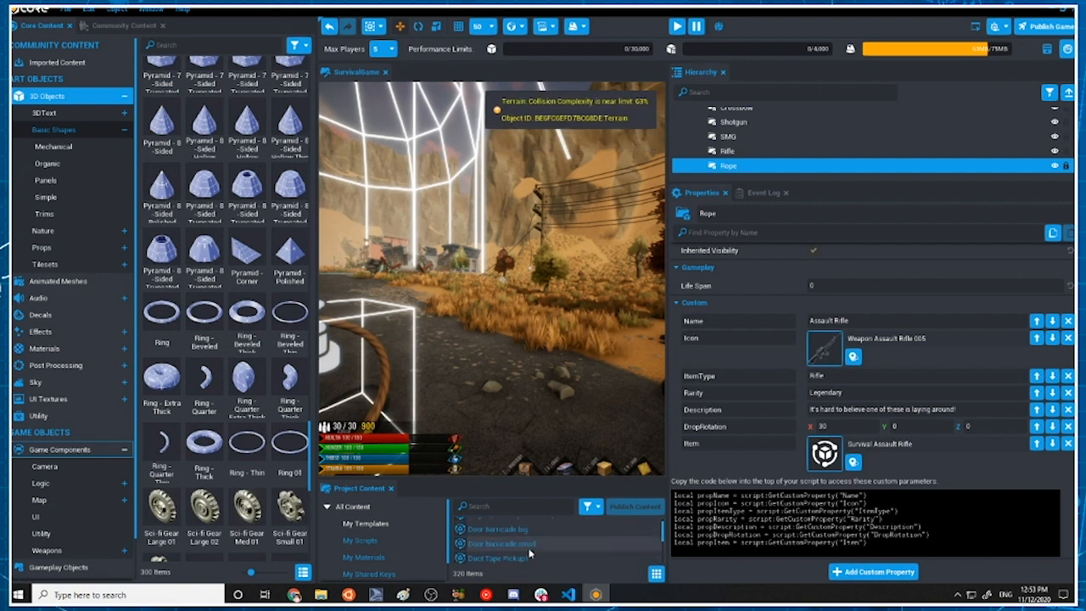
scroll(528, 555, down, 10)
scroll(527, 554, down, 8)
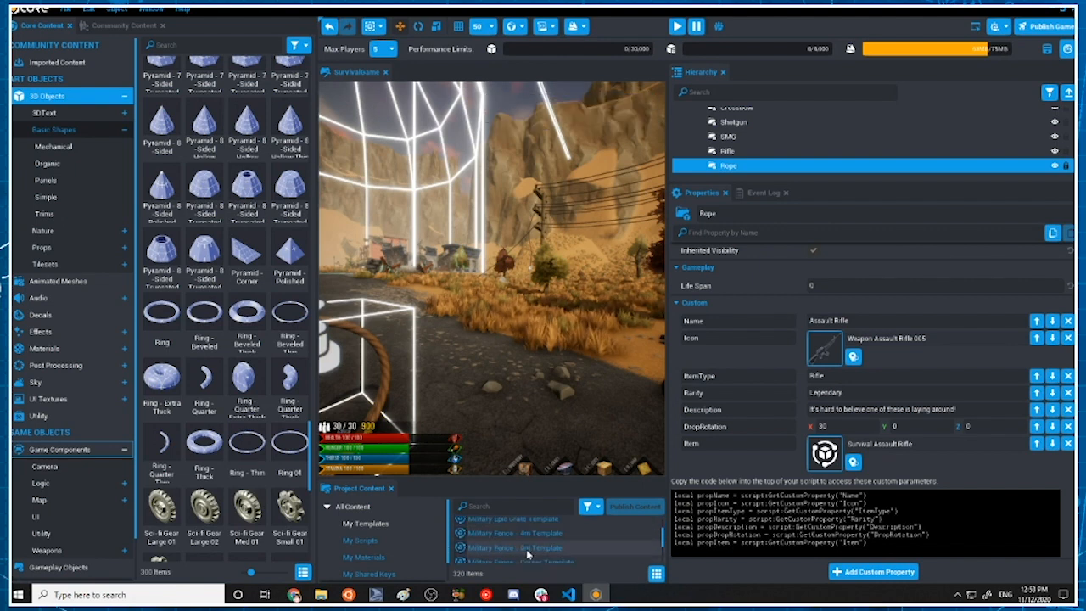
click(510, 507)
text(rope)
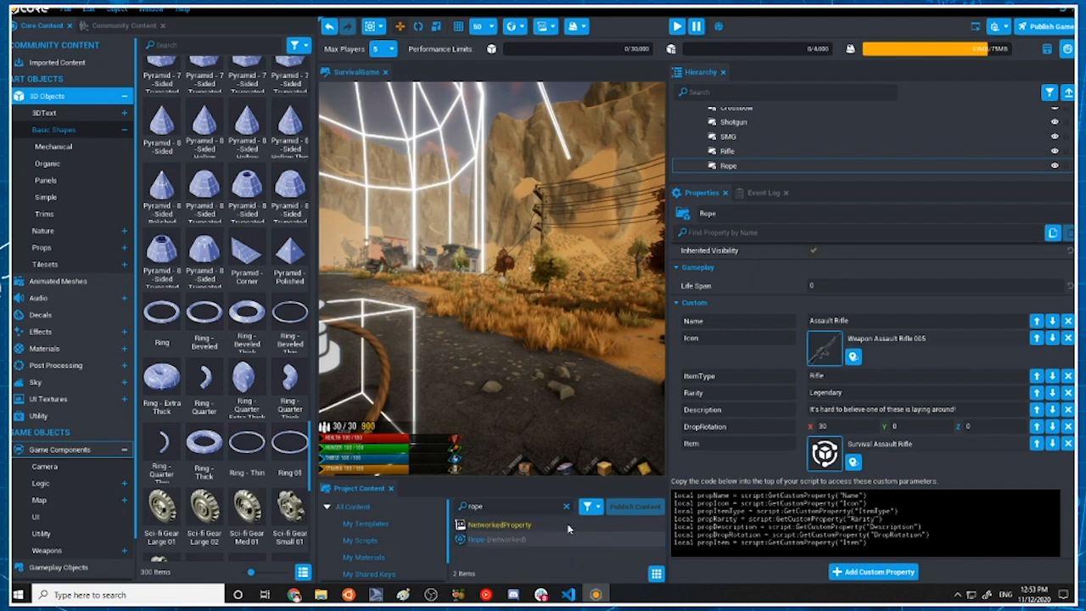
drag(569, 530, 826, 455)
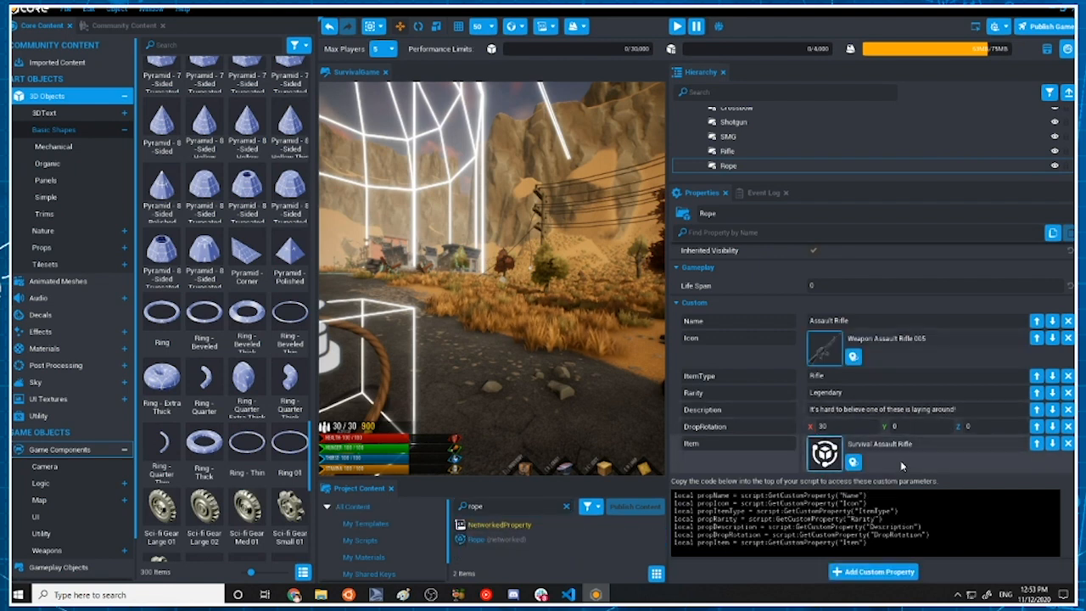
Set the registered item's Rarity to Common, and its ItemType and Name to Rope
click(690, 393)
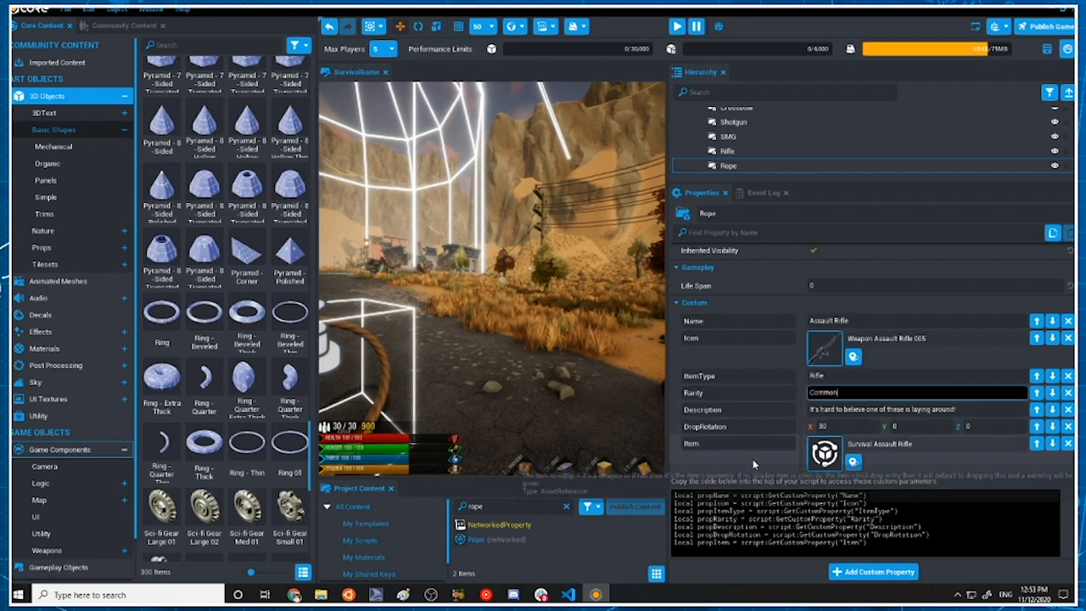
click(705, 376)
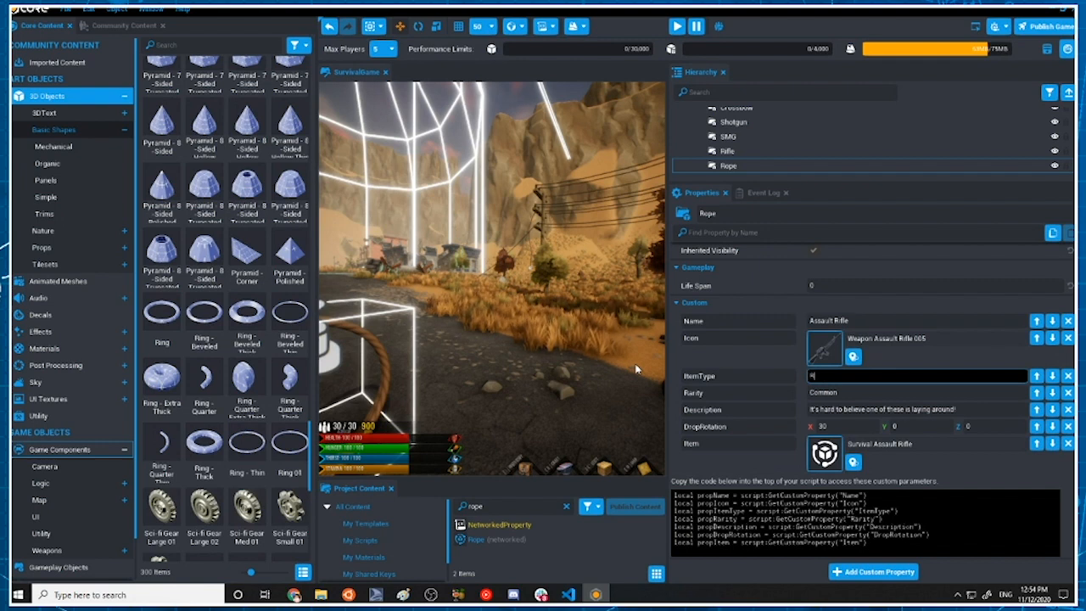
click(776, 321)
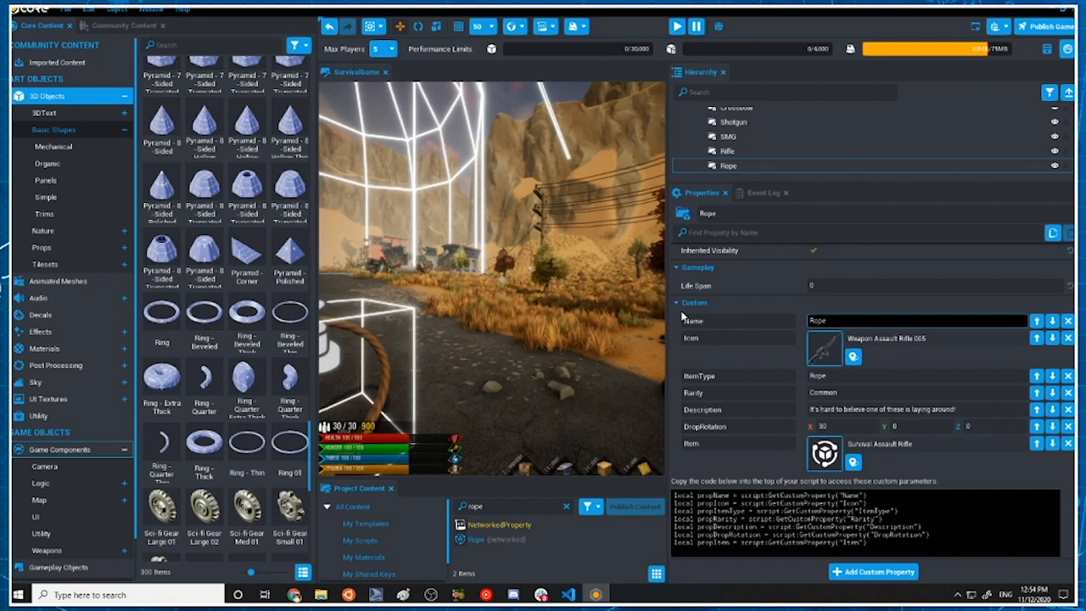
text(Rope)
Find the current icon in the asset catalog, search for "rope" and select the Fantasy Rope 002 image
click(836, 352)
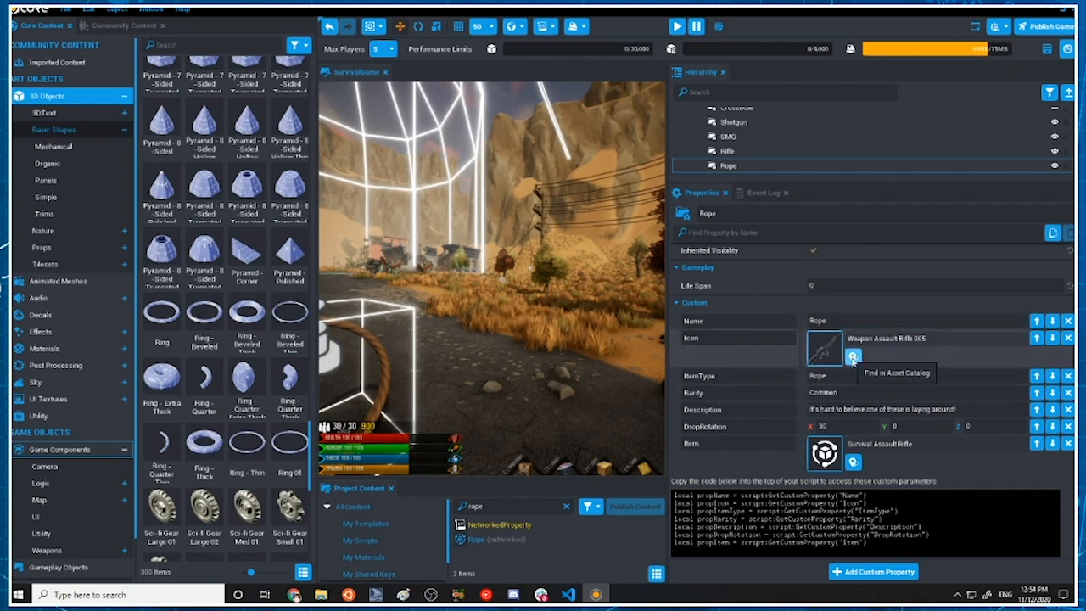
click(854, 358)
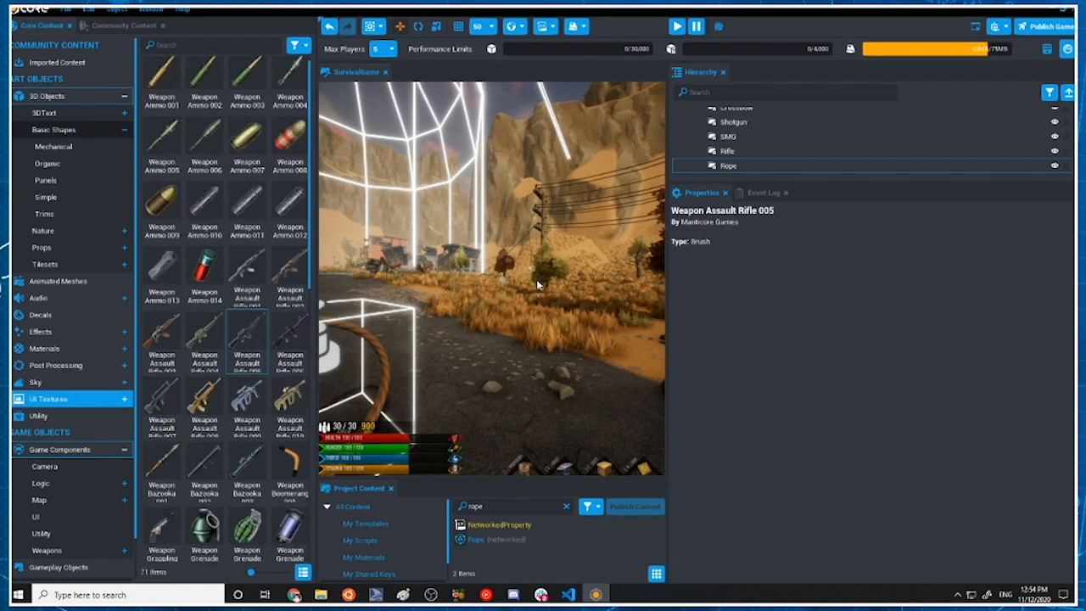
scroll(210, 111, up, 1)
click(179, 44)
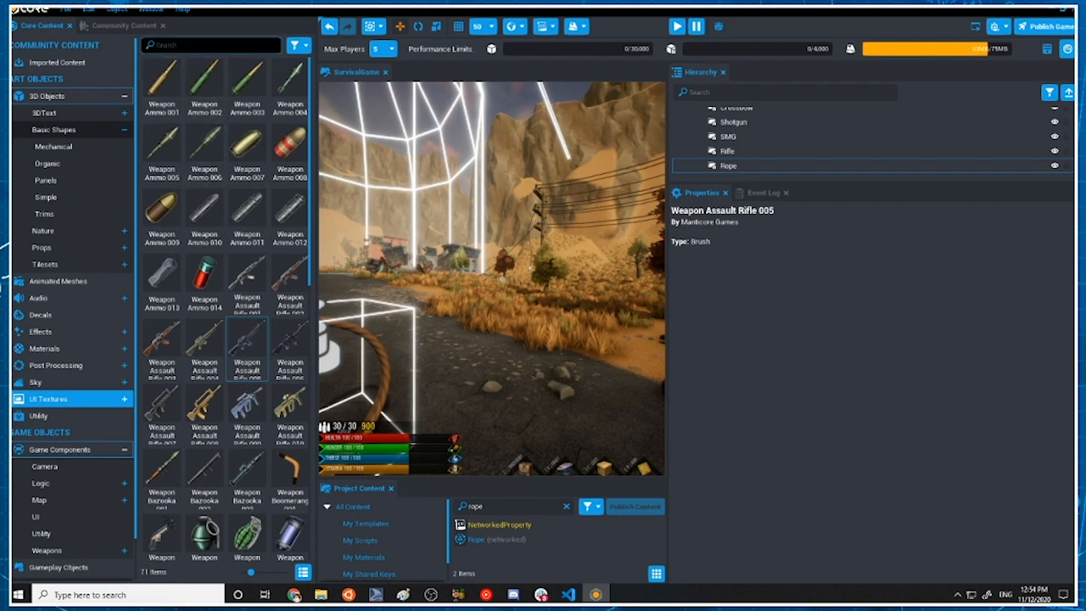
text(rope)
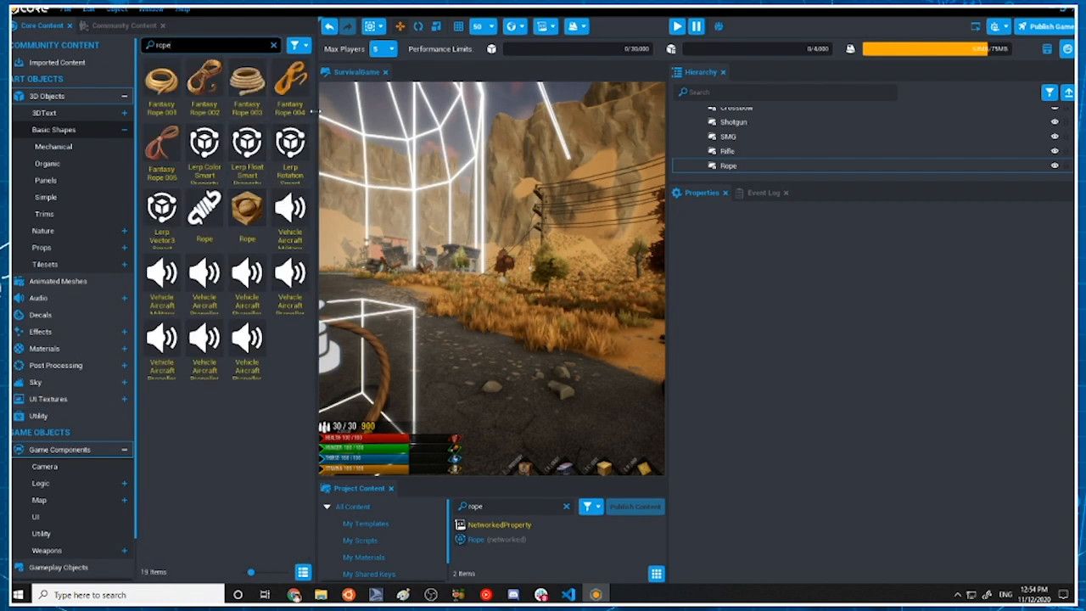
click(211, 81)
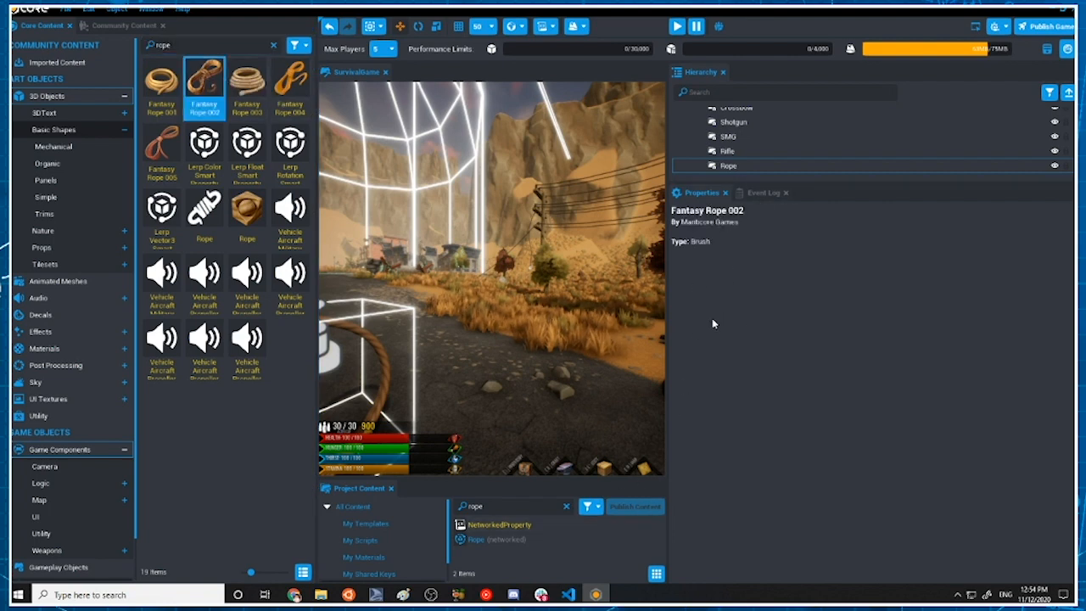
Try to assign Fantasy Rope 002 as the registered Rope's Icon, and dismiss the crash error
click(729, 166)
scroll(849, 339, up, 2)
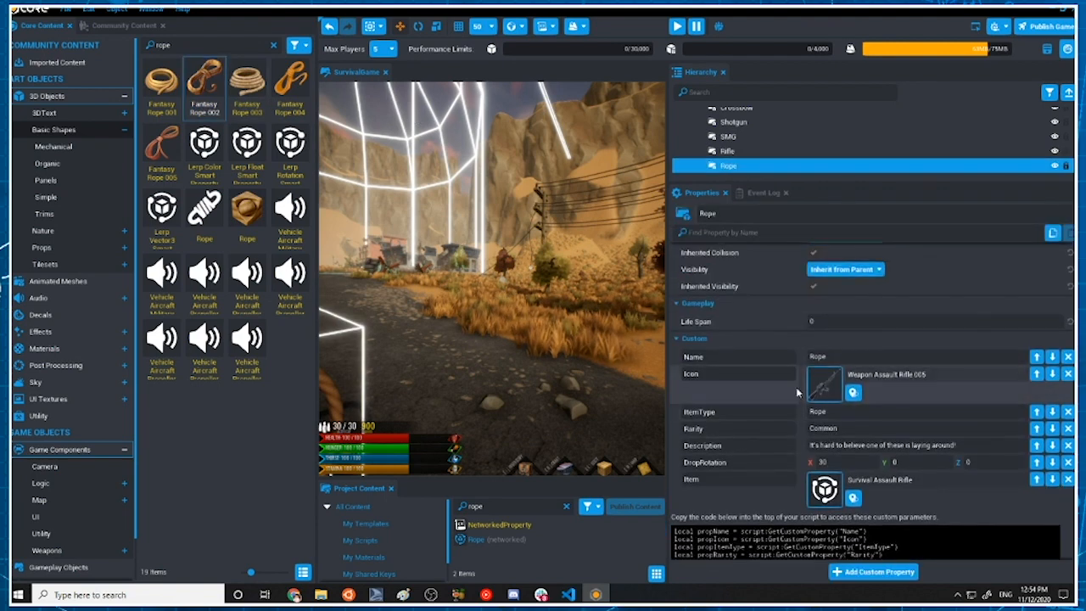
drag(212, 85, 833, 386)
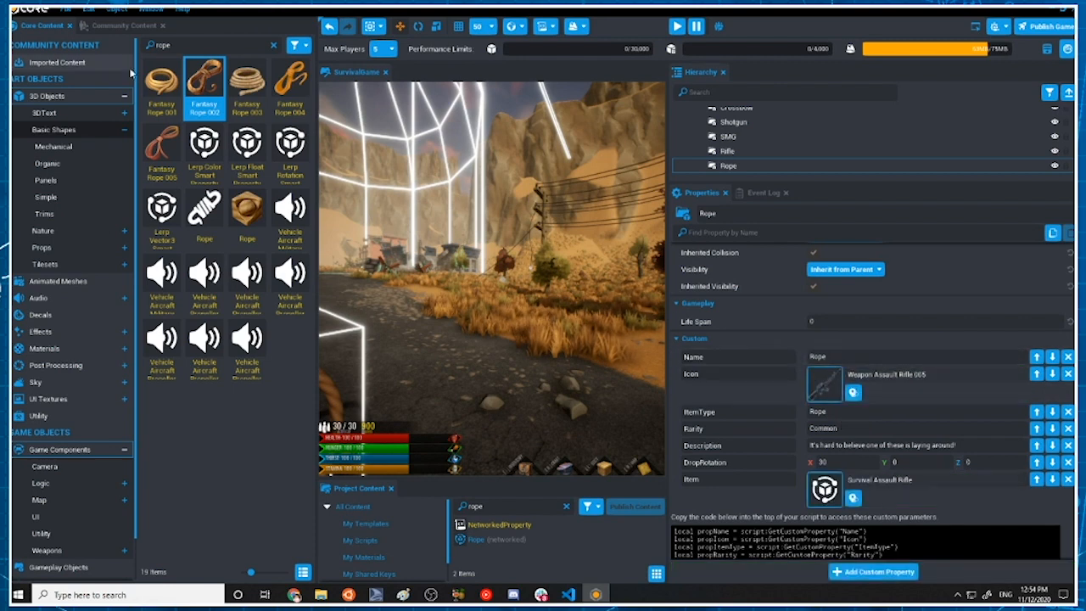
drag(211, 76, 820, 387)
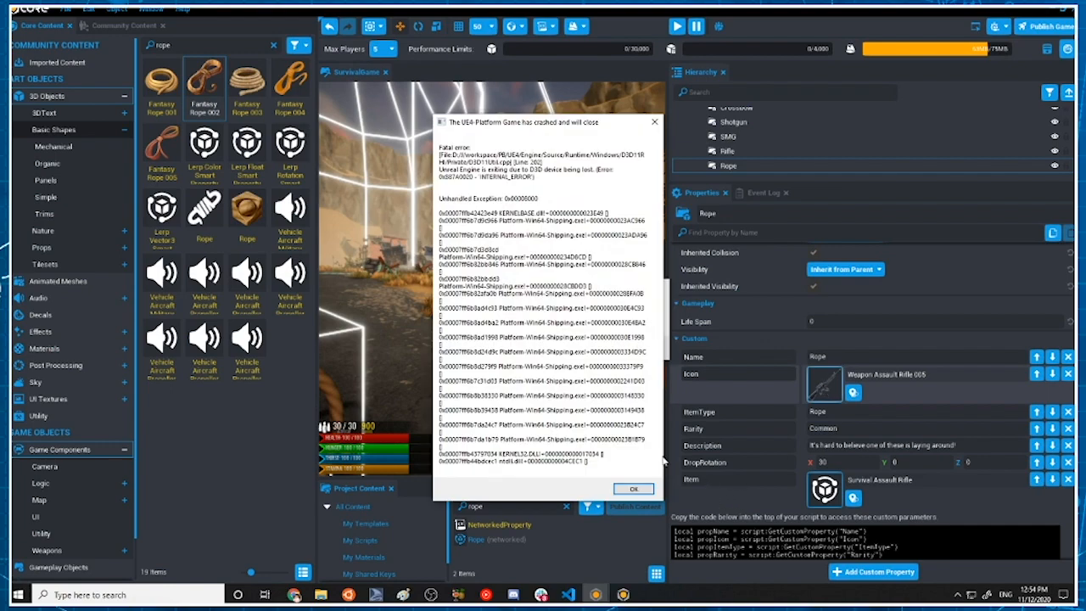
click(635, 490)
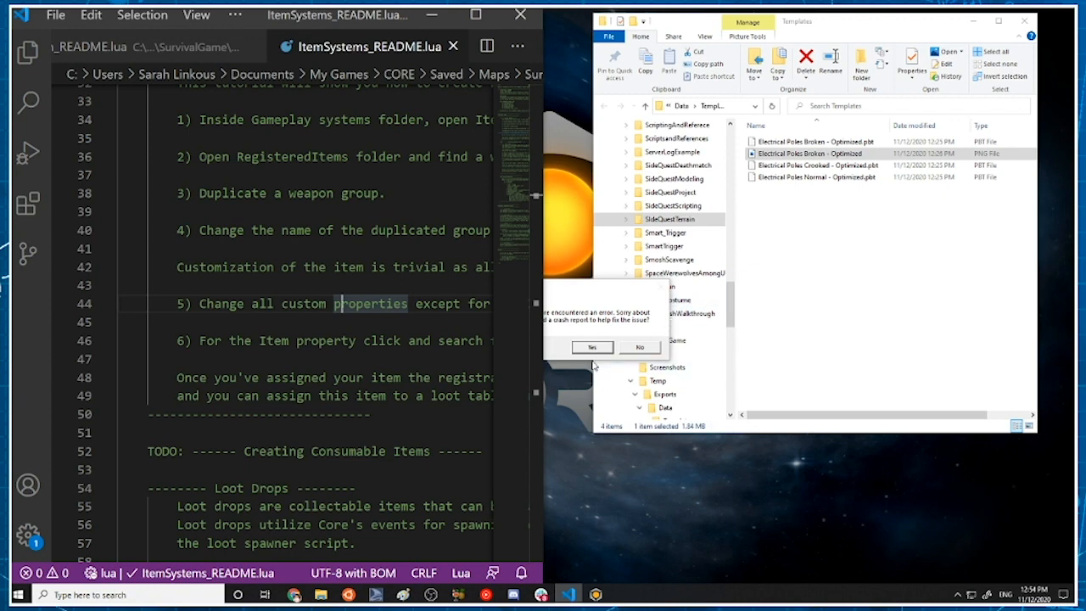
Clear the file browser and code editor from the desktop, relaunch Core, and dismiss the Quests window
click(974, 23)
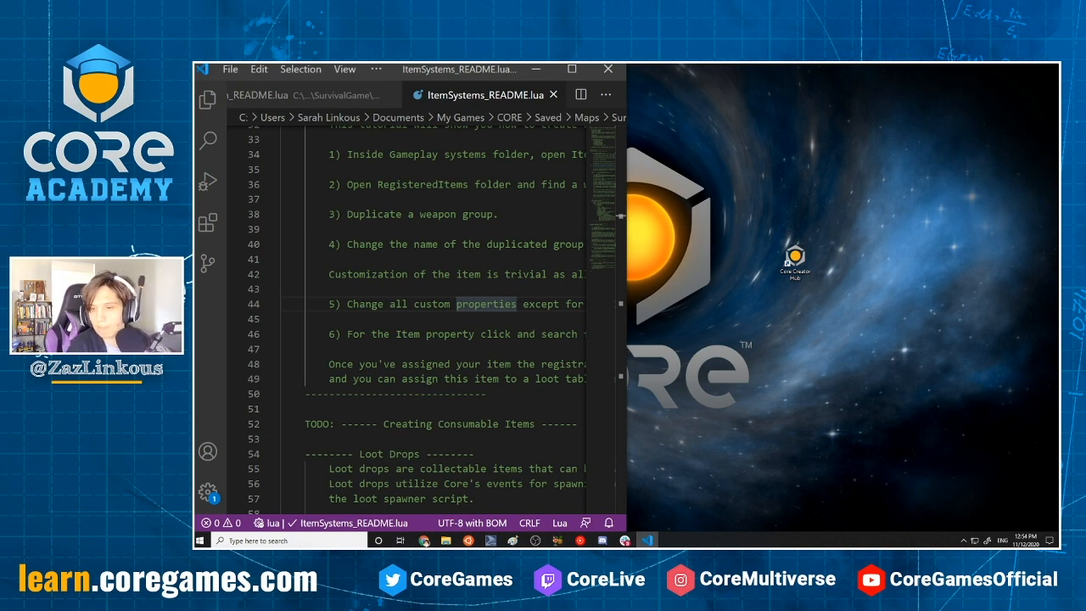
click(536, 69)
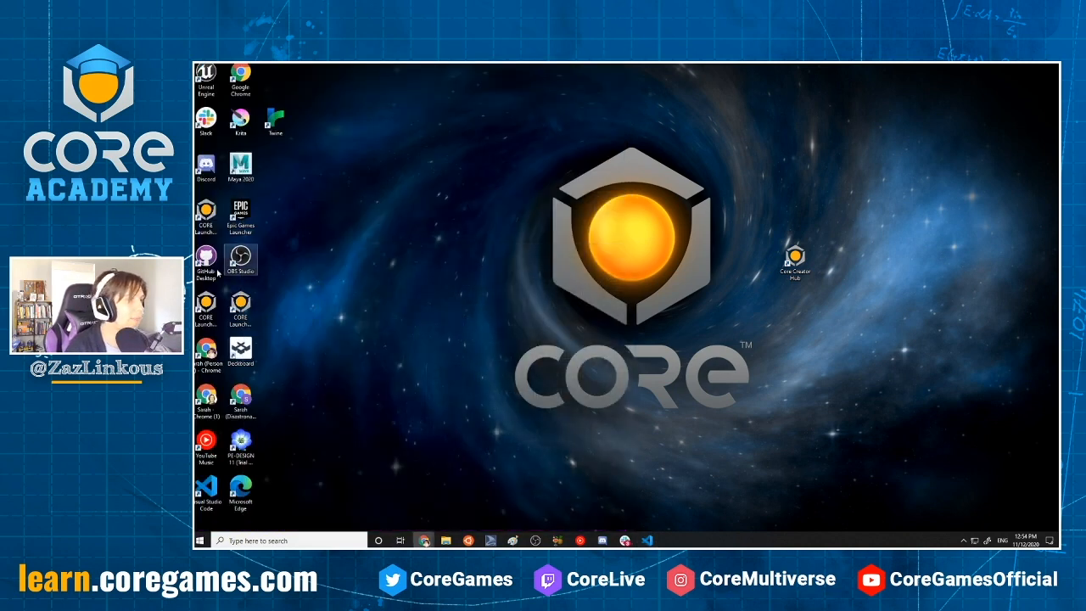
double_click(206, 222)
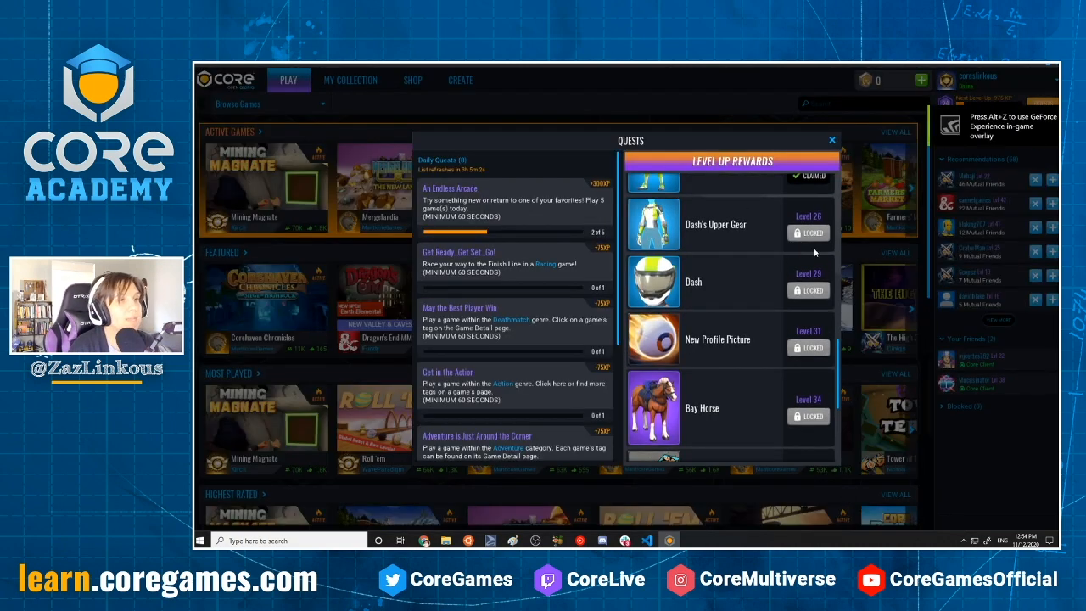
scroll(811, 280, up, 5)
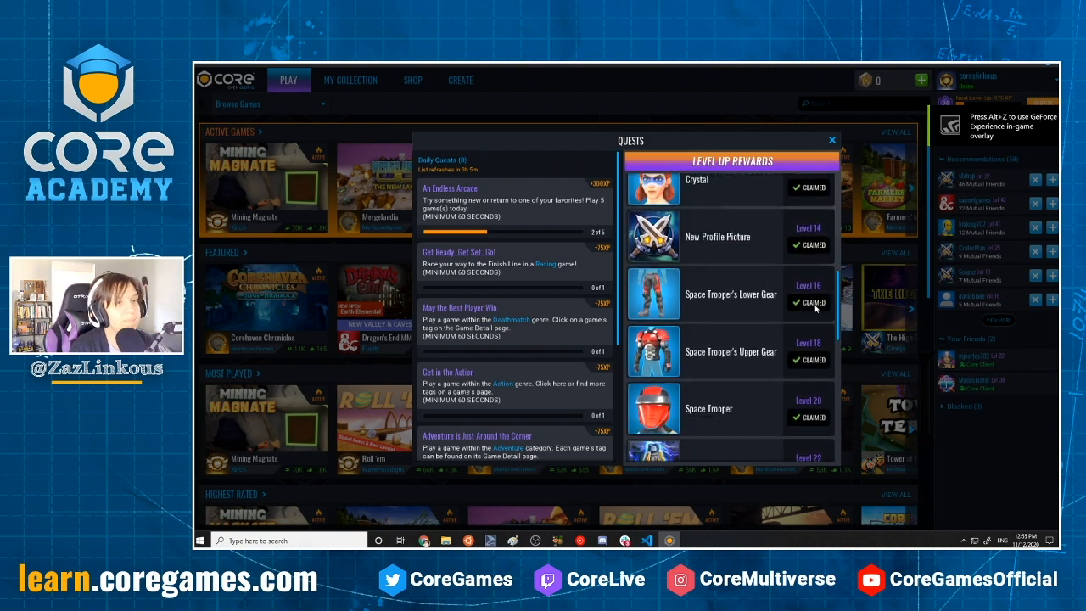
scroll(811, 280, down, 2)
click(832, 140)
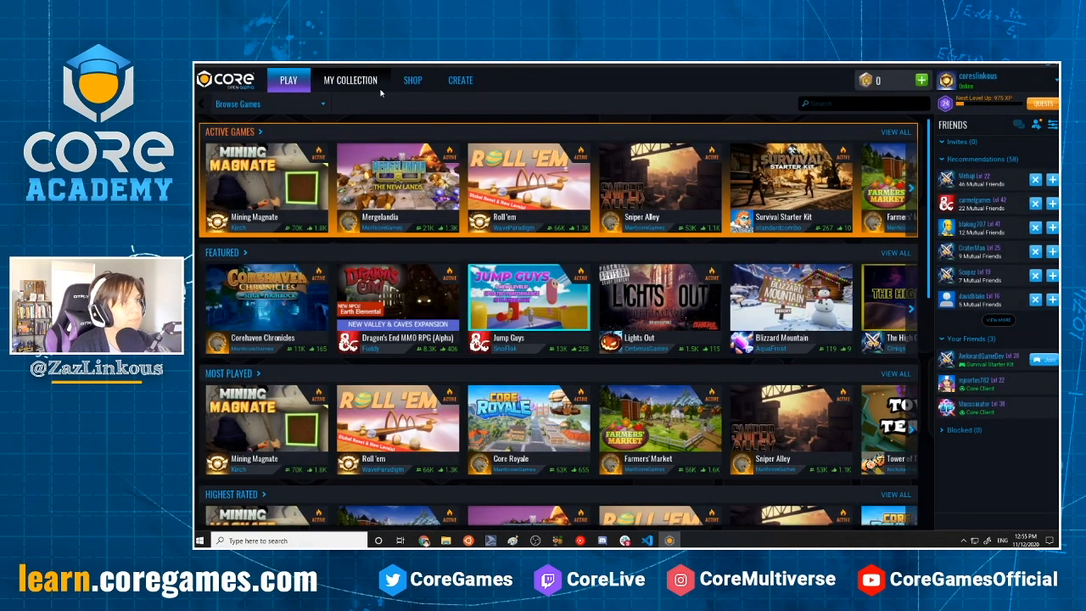
Open the SurvivalGame project for editing, loading it from the newer autosave
click(460, 80)
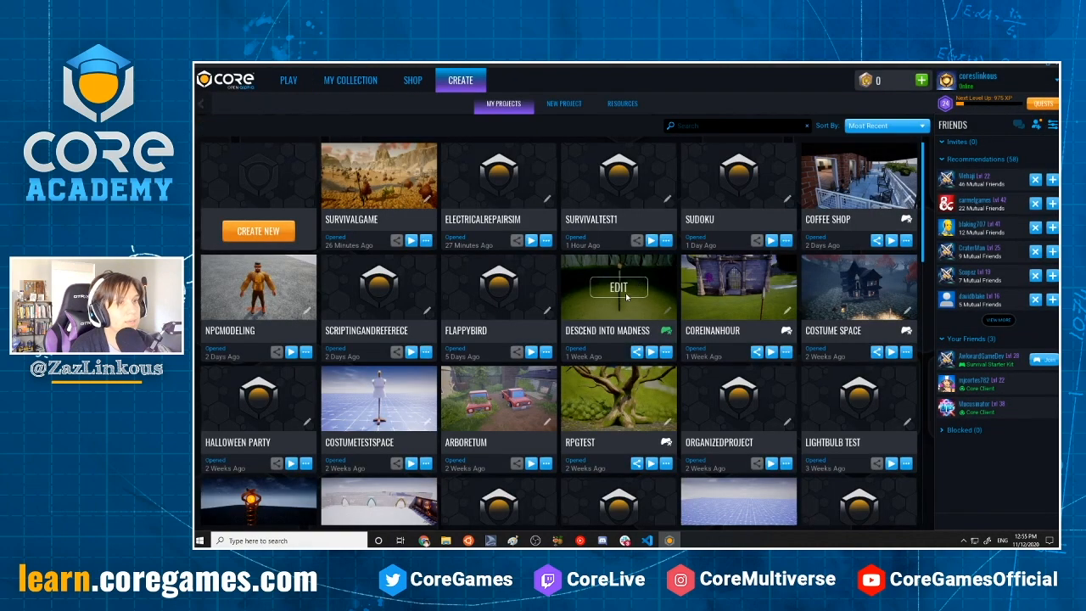
click(626, 294)
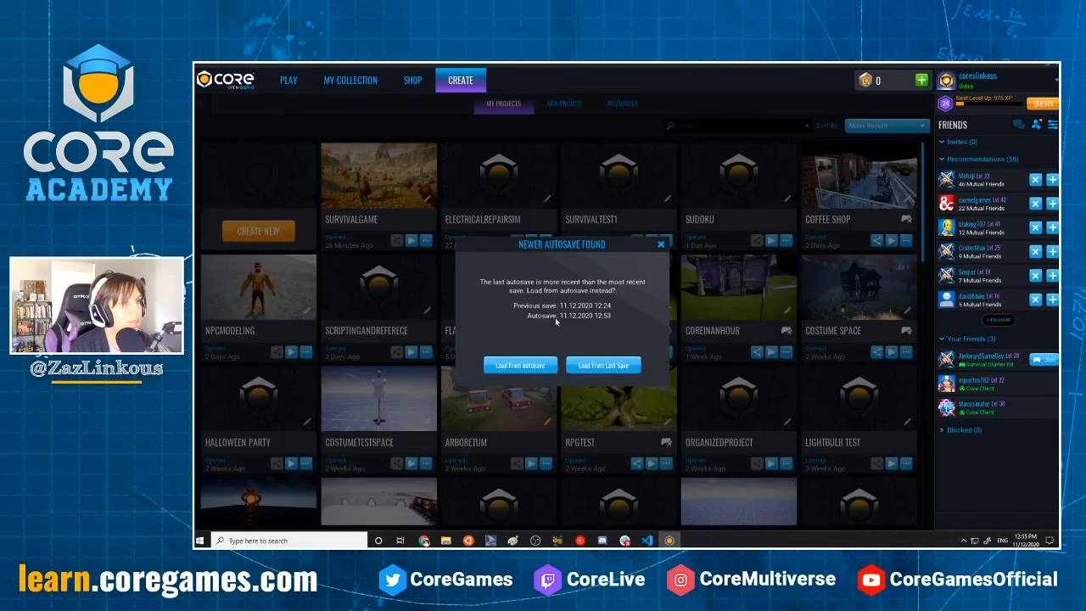
click(521, 365)
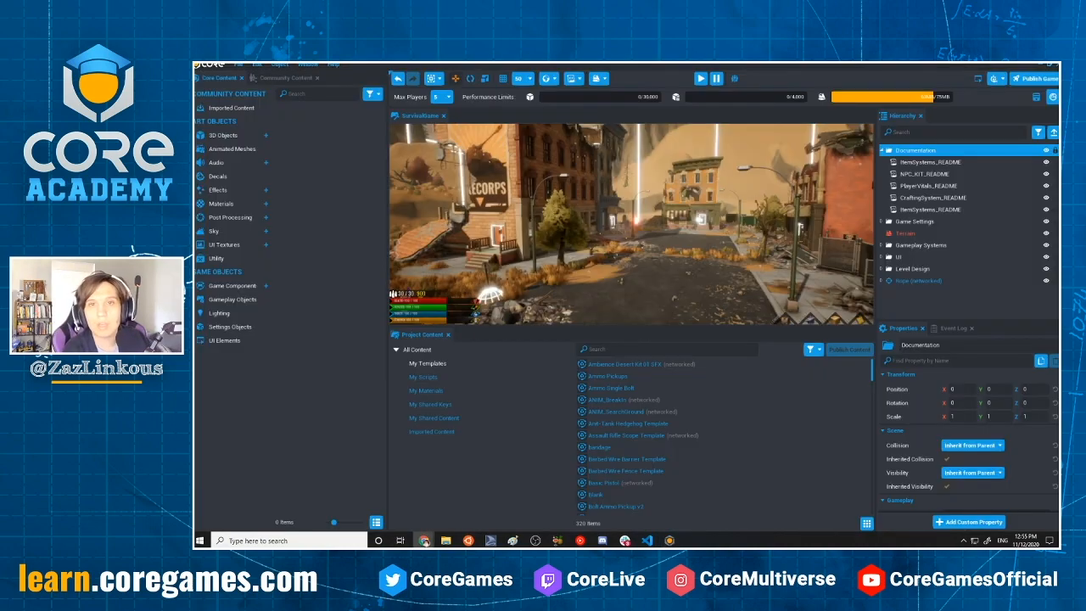
Switch to the Core documentation in the browser and open the Survival Kit tutorial from the Survival Contest section
drag(497, 112, 464, 76)
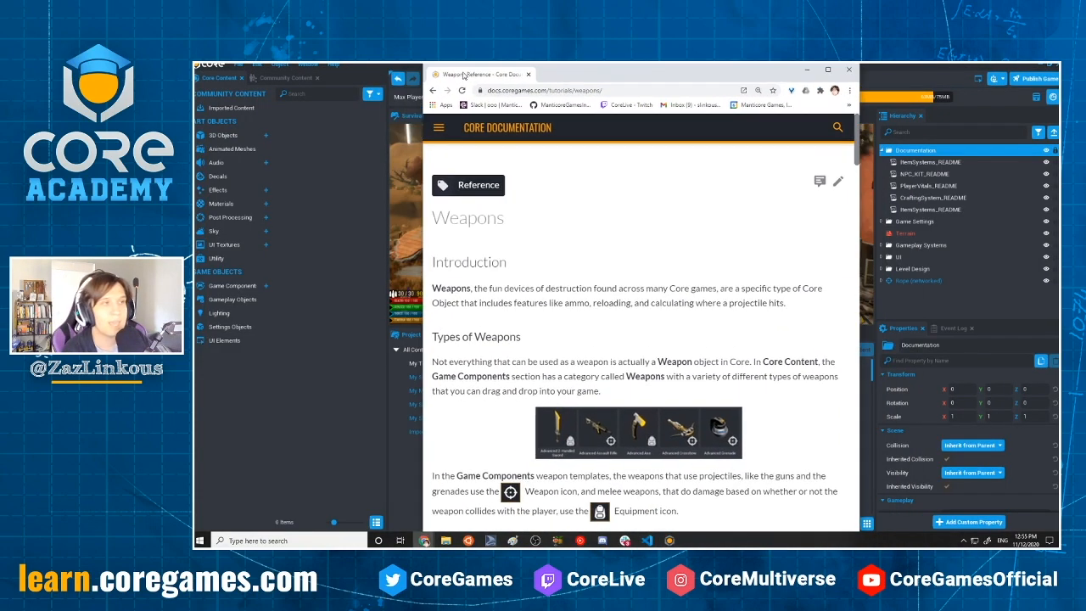
click(442, 128)
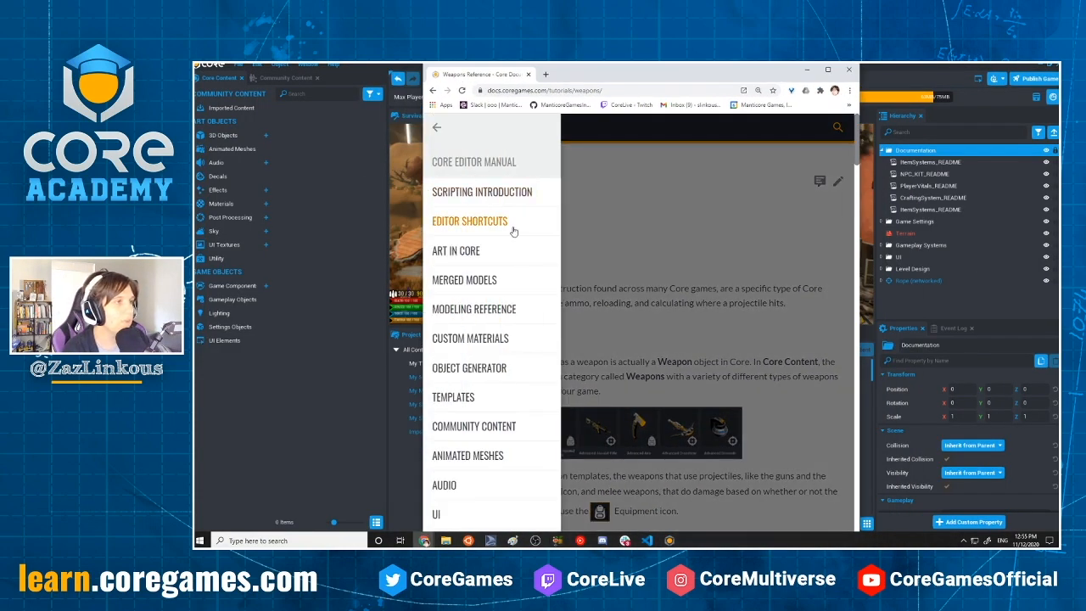
click(438, 127)
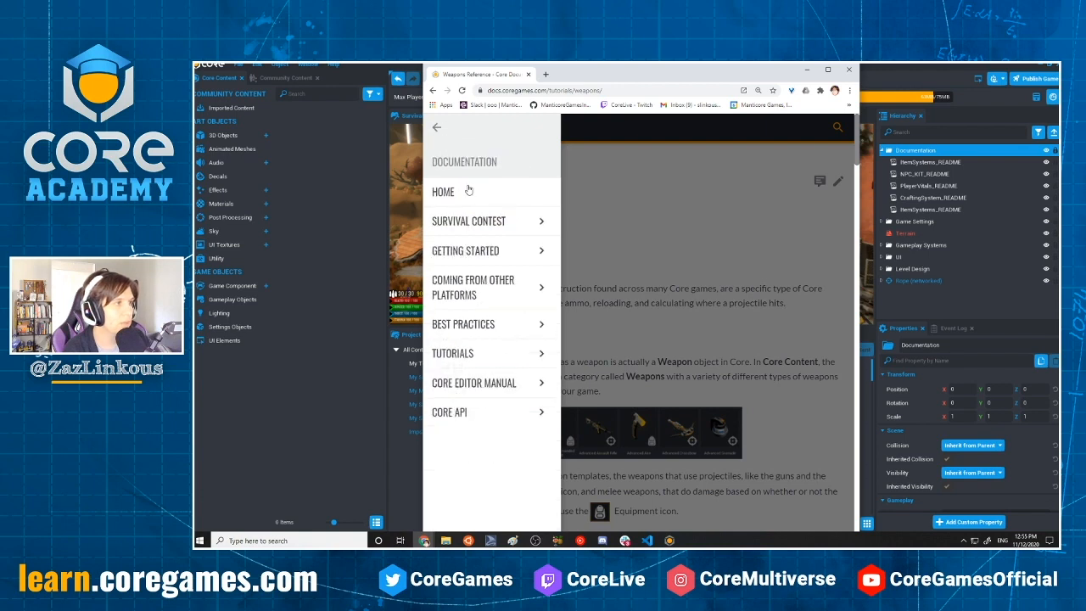
click(486, 223)
click(481, 193)
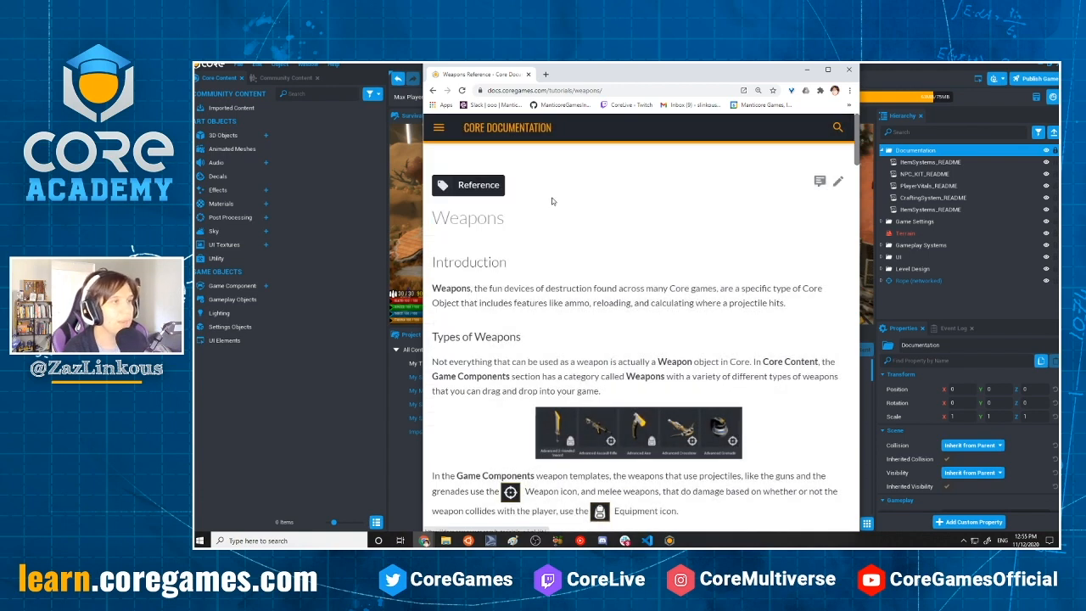
Review the Survival Kit tutorial's sections on downloading, testing, changing systems and the map, and finding templates, and return to the Core editor
scroll(683, 263, down, 20)
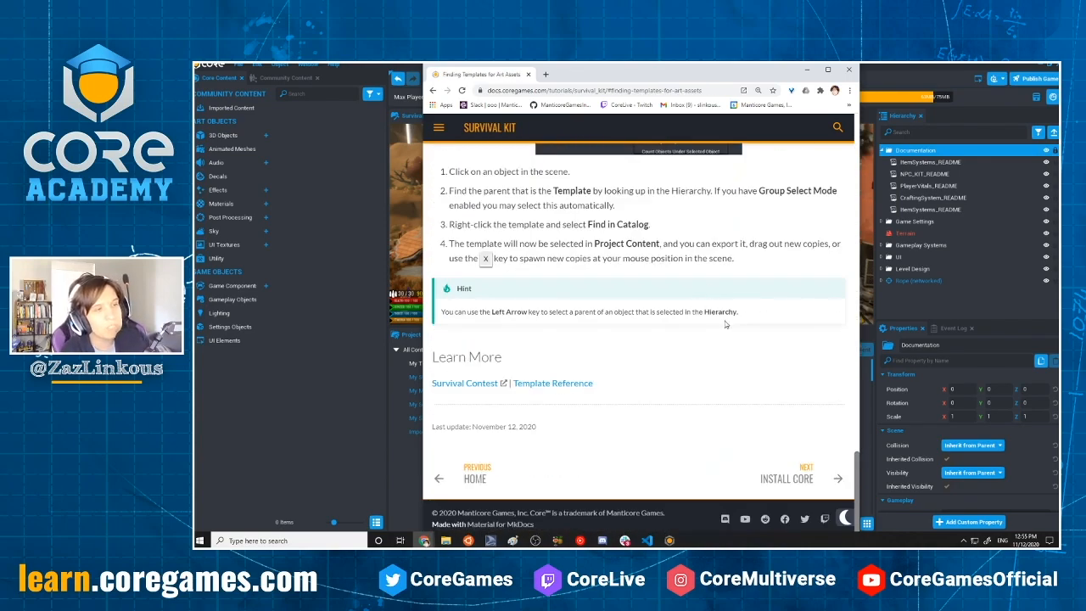
scroll(726, 324, up, 15)
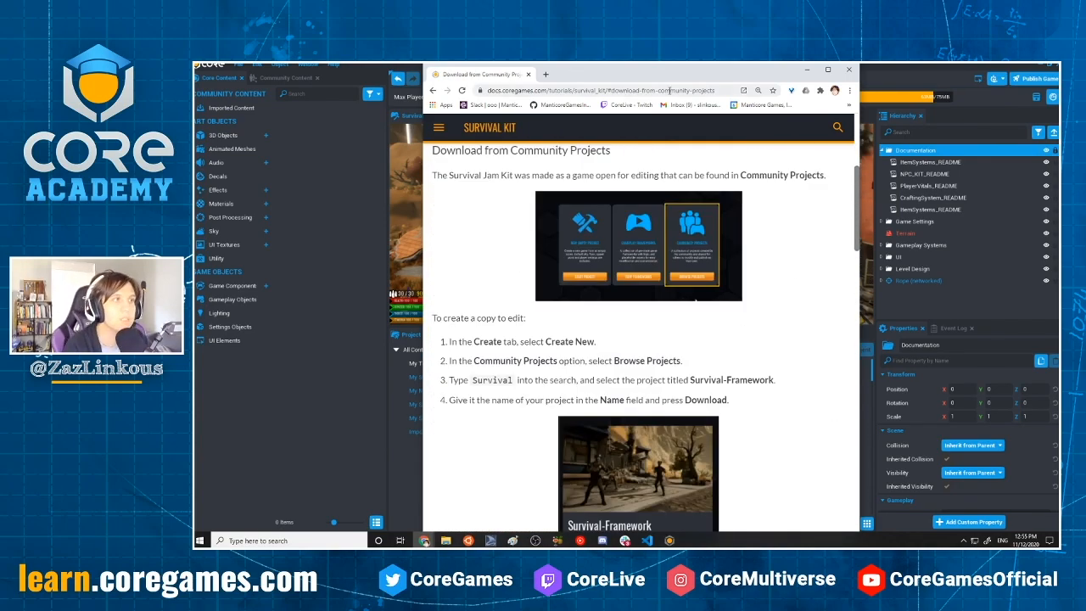
scroll(646, 191, up, 3)
scroll(666, 366, down, 4)
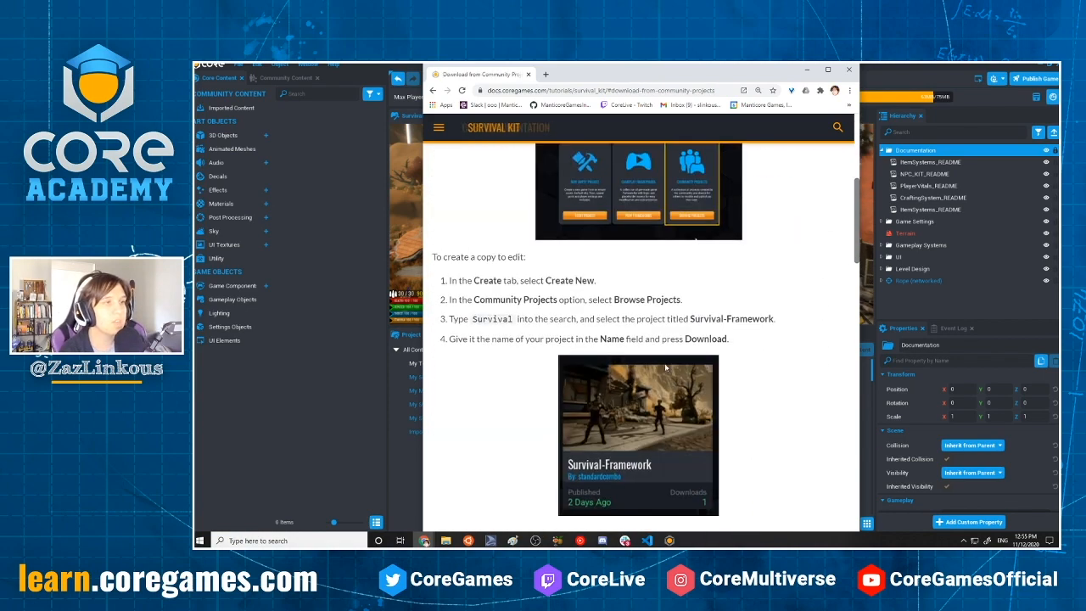
scroll(650, 307, down, 3)
scroll(687, 436, down, 9)
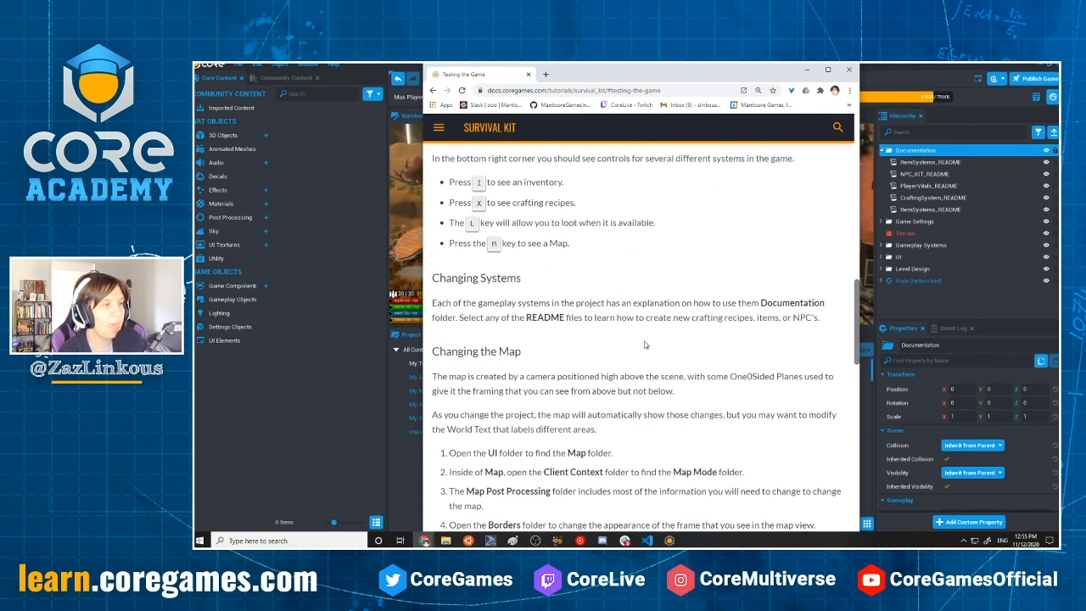
scroll(614, 309, up, 3)
scroll(614, 309, up, 3)
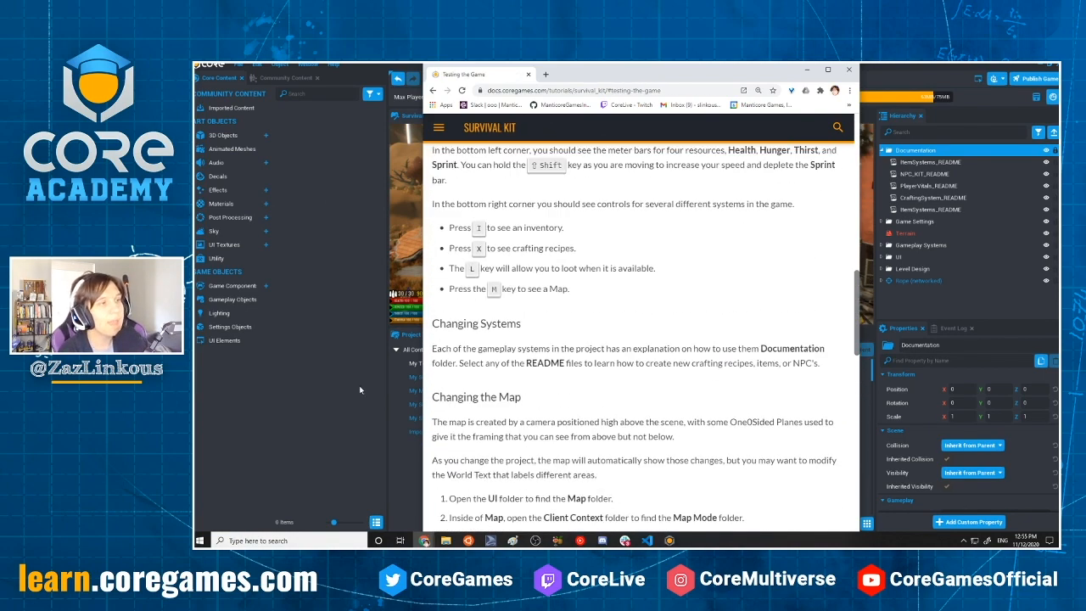
scroll(670, 348, down, 6)
scroll(727, 390, up, 3)
scroll(726, 390, down, 6)
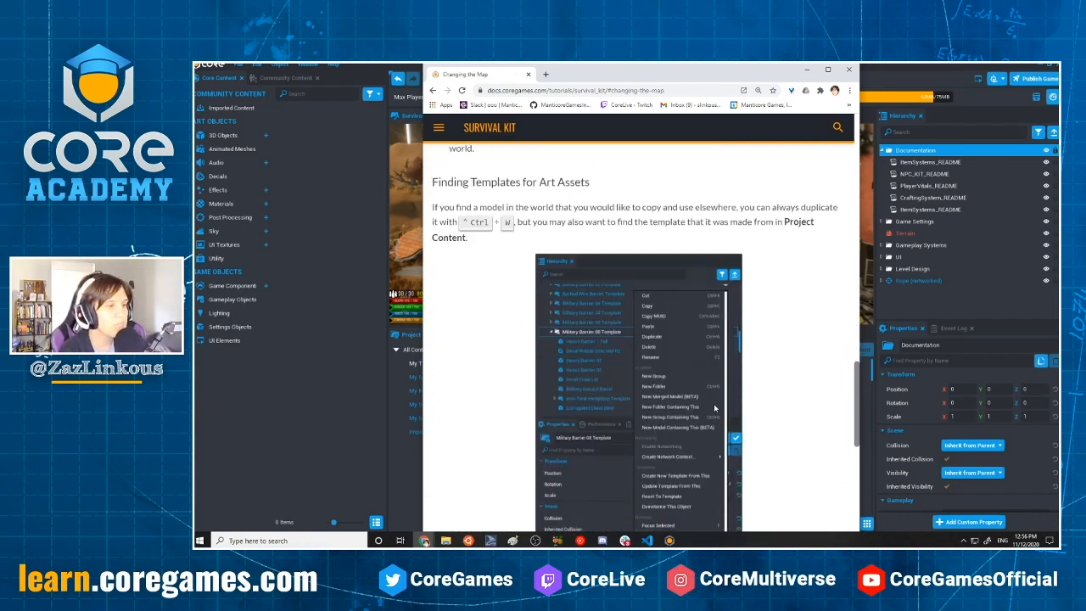
scroll(639, 413, up, 12)
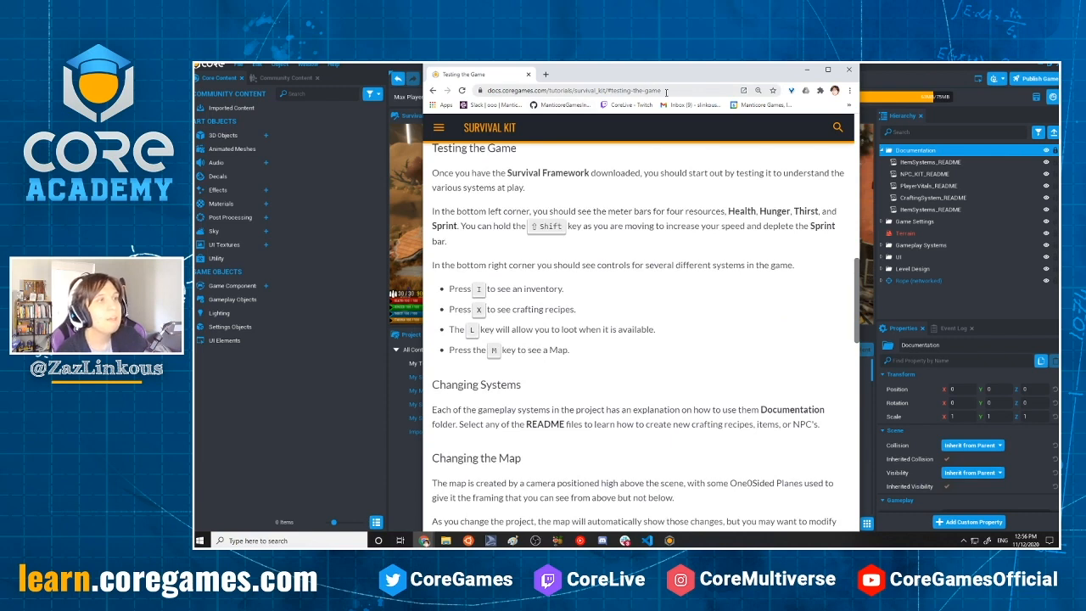
click(806, 70)
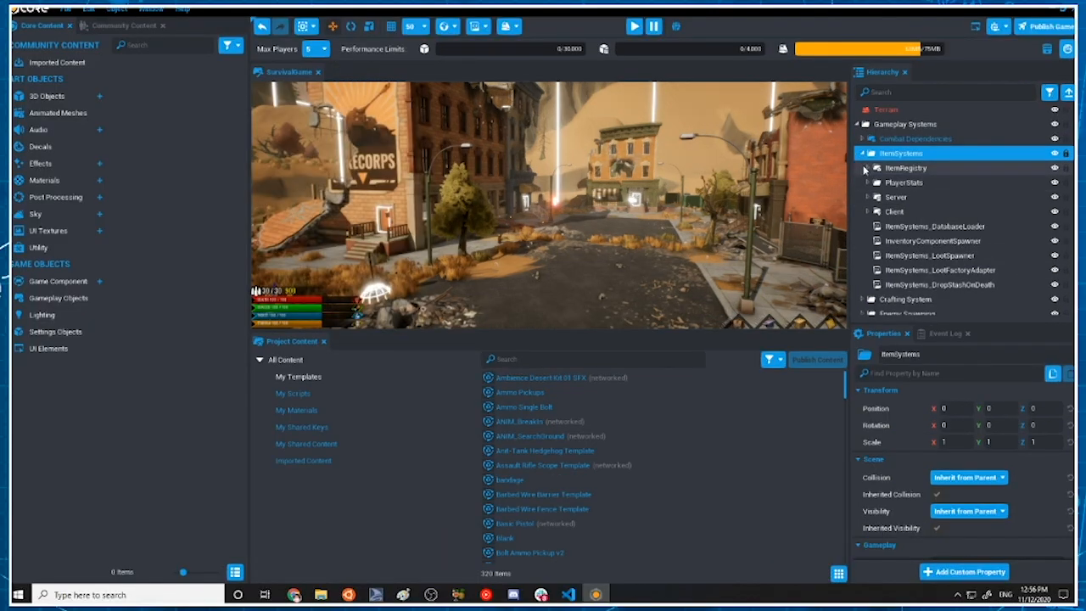
Rename the last Rifle entry in the item registry's Ranged Weapons folder as Rope
click(890, 193)
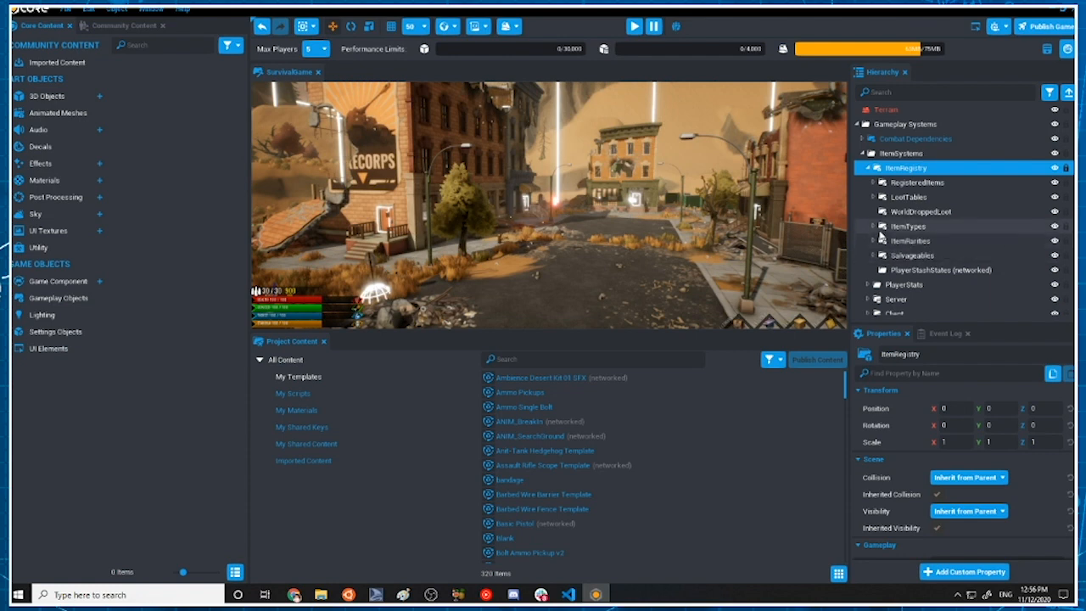
click(874, 183)
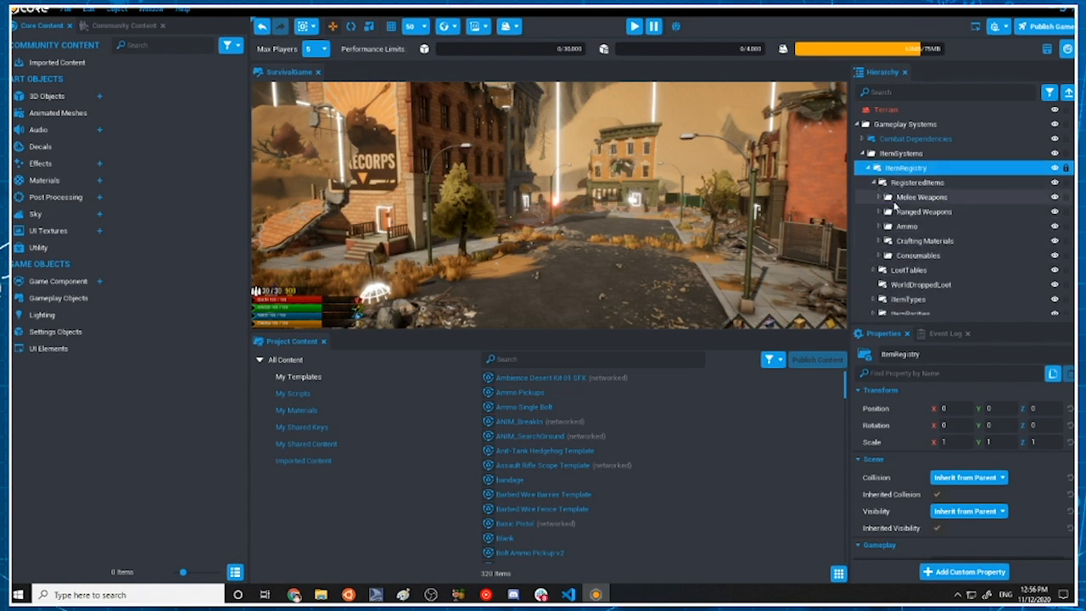
click(878, 213)
scroll(895, 229, down, 1)
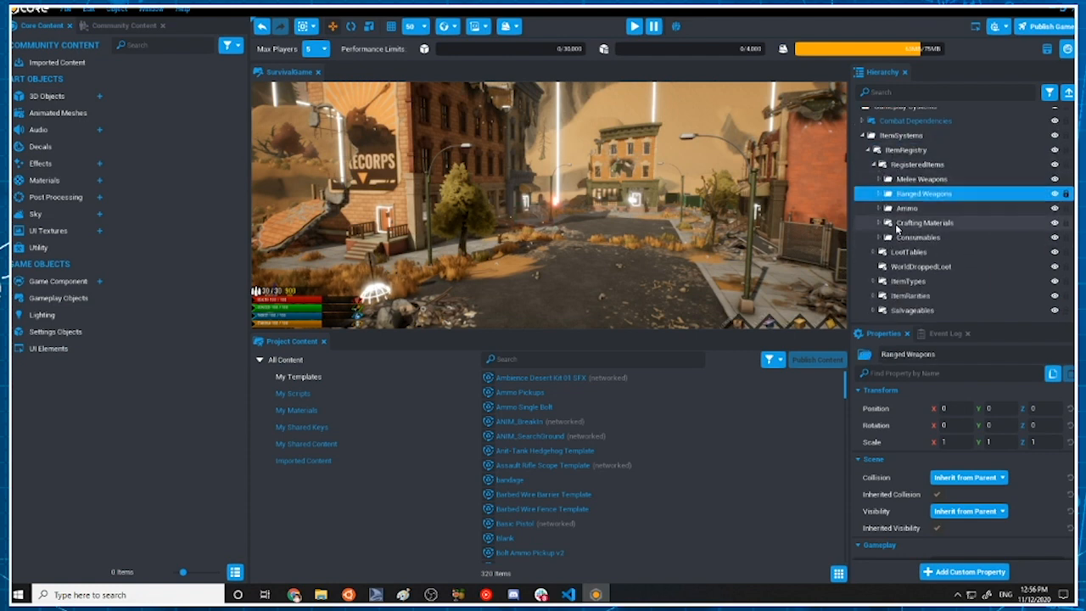
click(880, 196)
scroll(922, 227, down, 3)
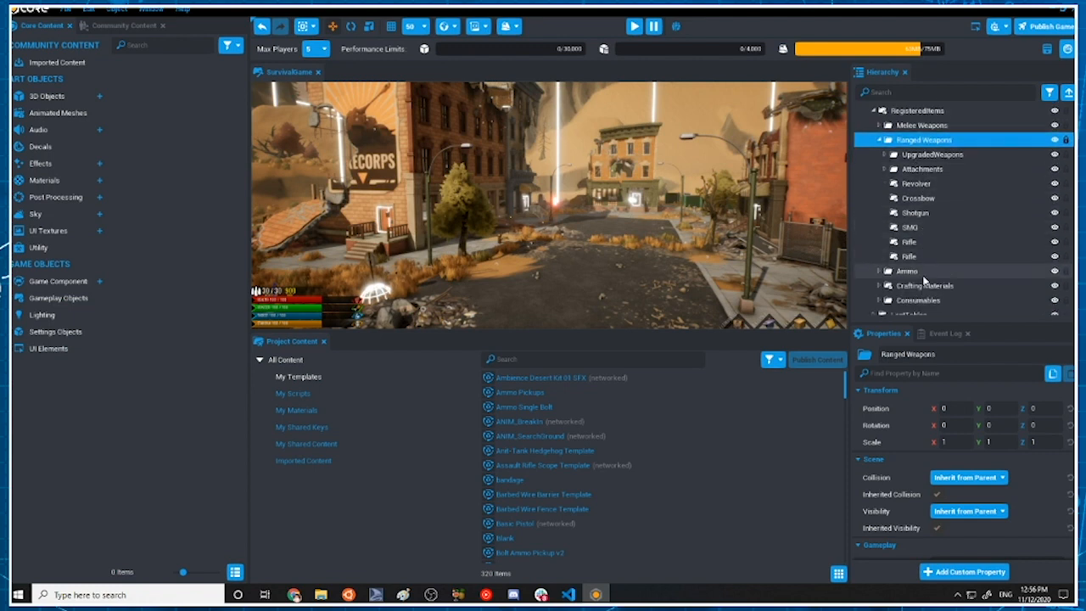
click(915, 256)
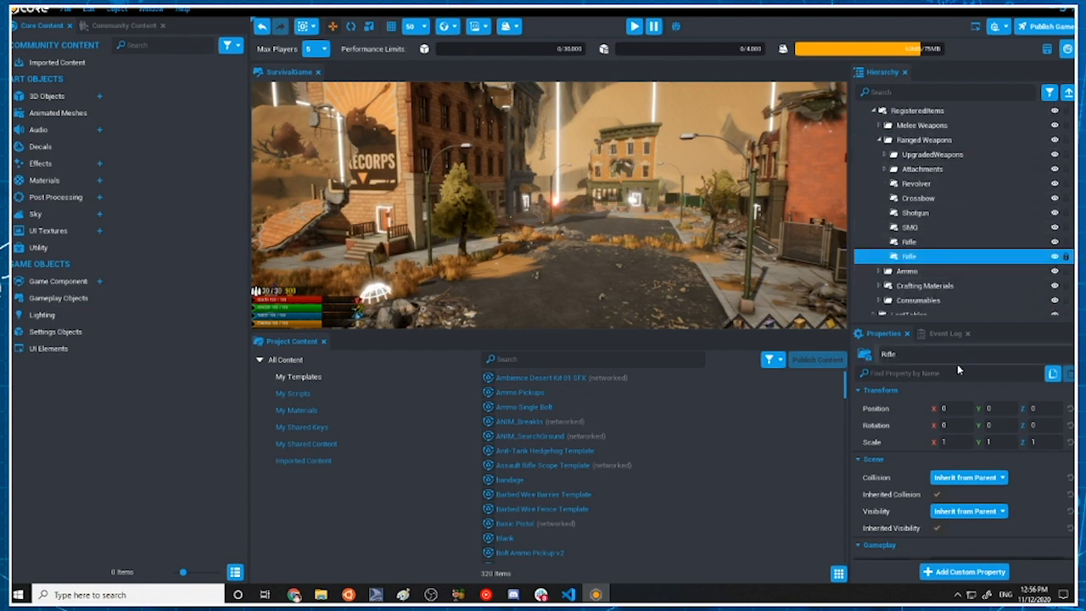
click(933, 355)
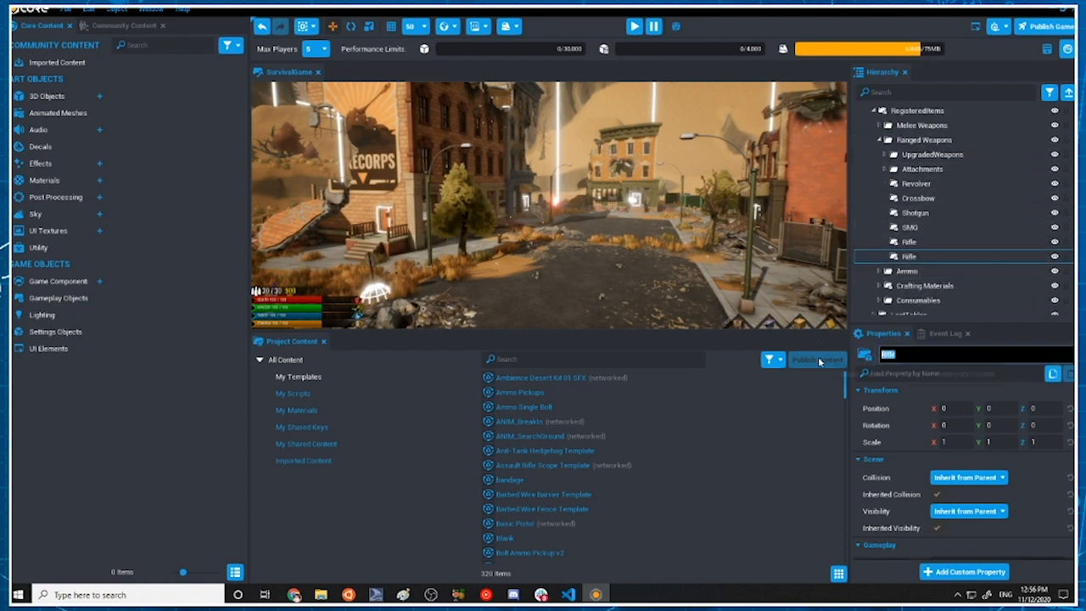
text(Rope)
Search the project content for "rope" and assign the Rope template to the registered entry's Item property
scroll(957, 444, down, 5)
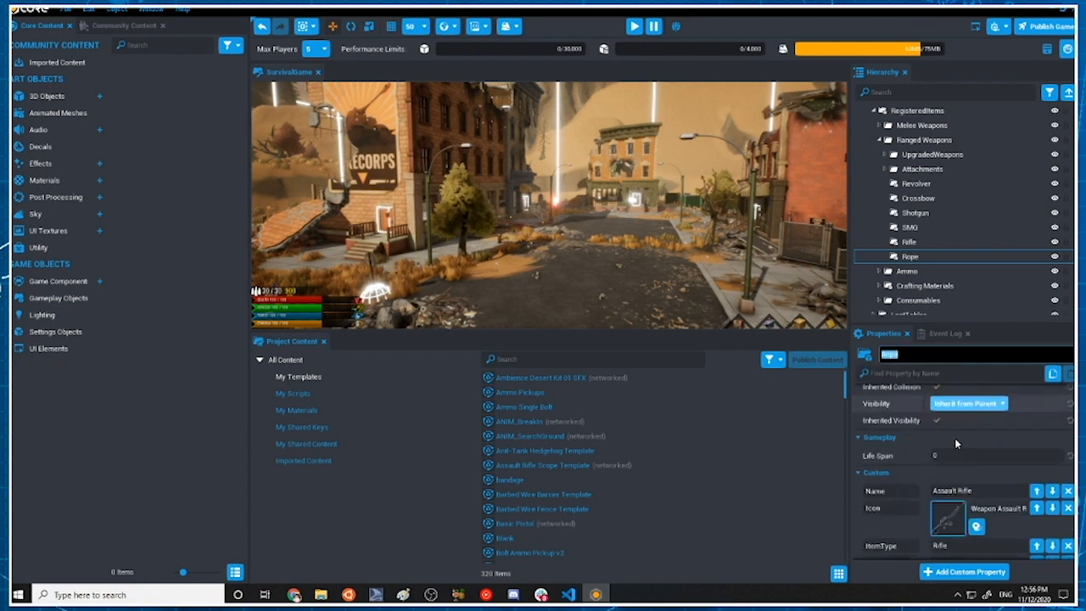
scroll(978, 458, down, 2)
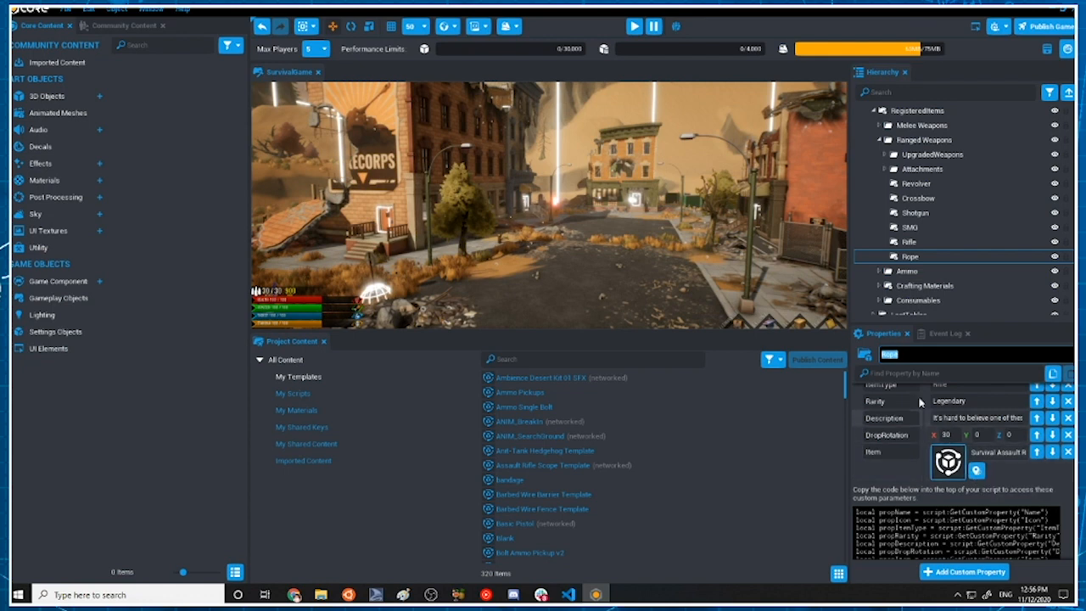
scroll(642, 492, down, 2)
click(573, 357)
text(rope)
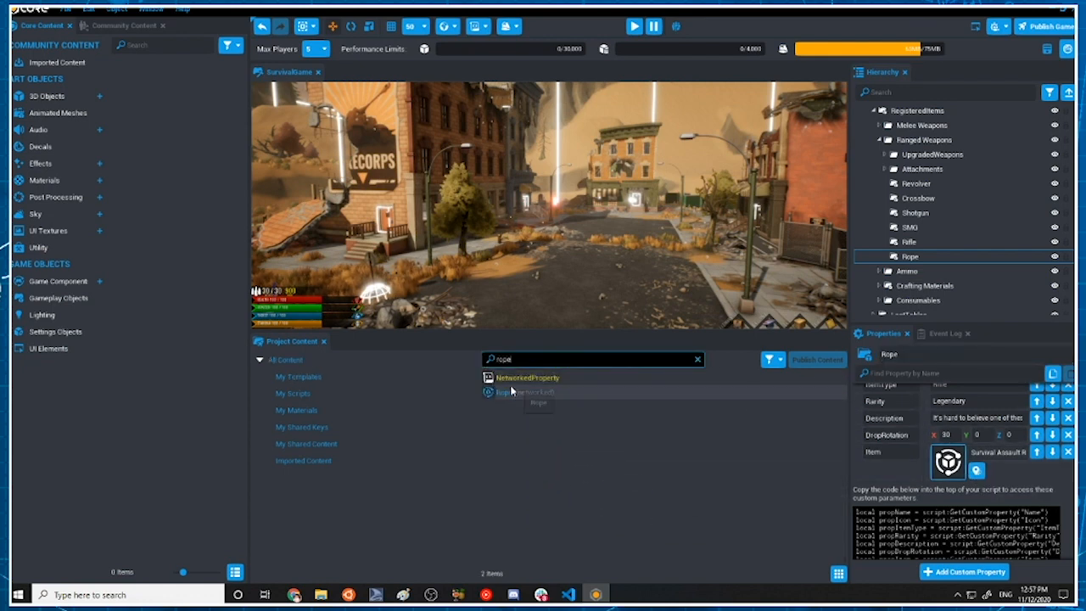
drag(527, 392, 952, 463)
Set the registered item's Name property to Rope
scroll(993, 475, up, 3)
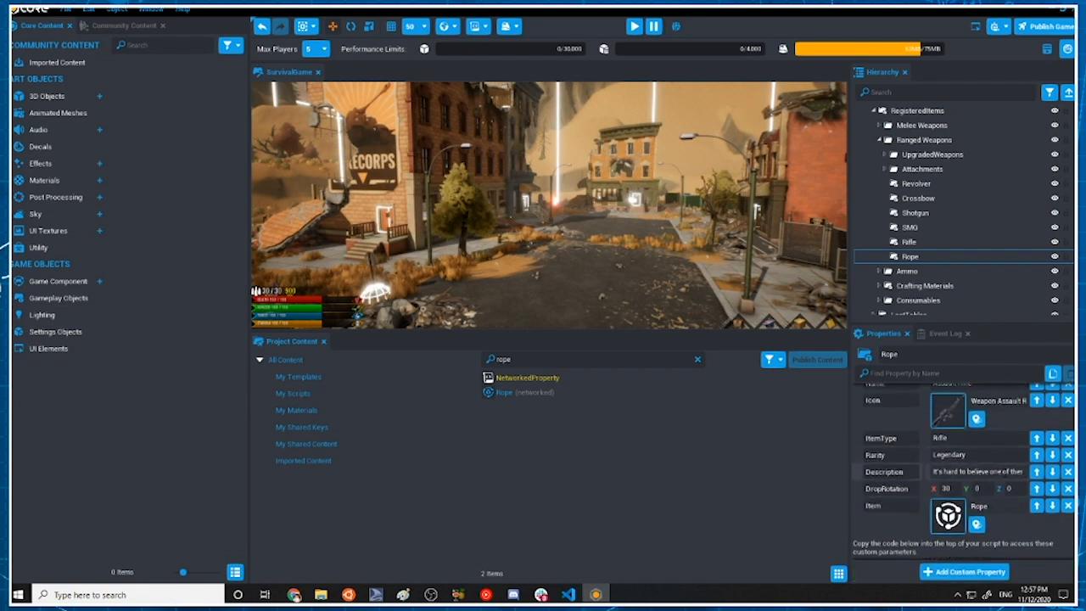
scroll(971, 475, up, 2)
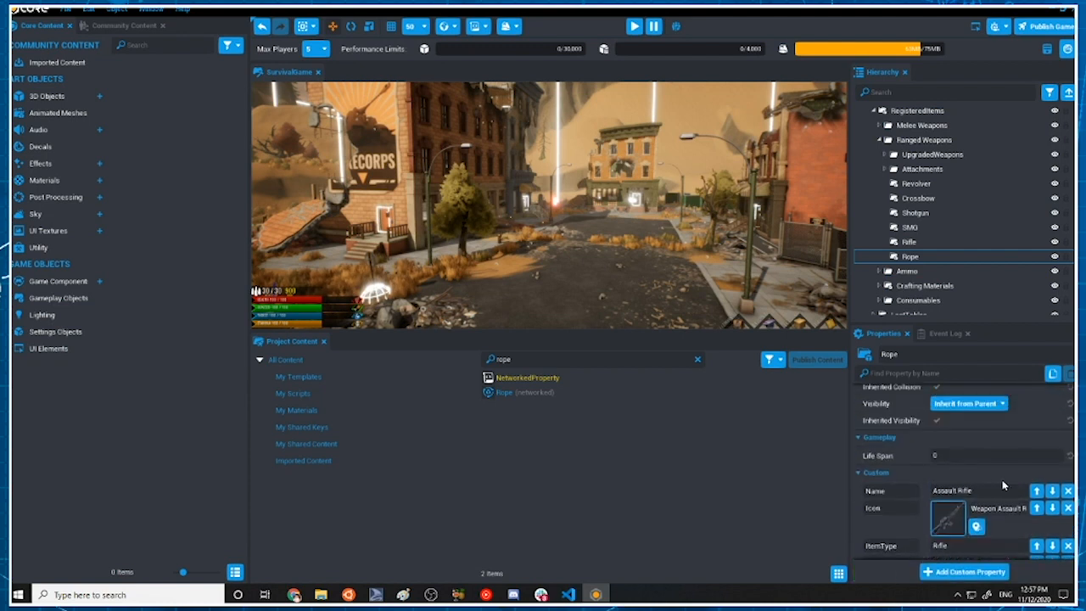
click(1006, 489)
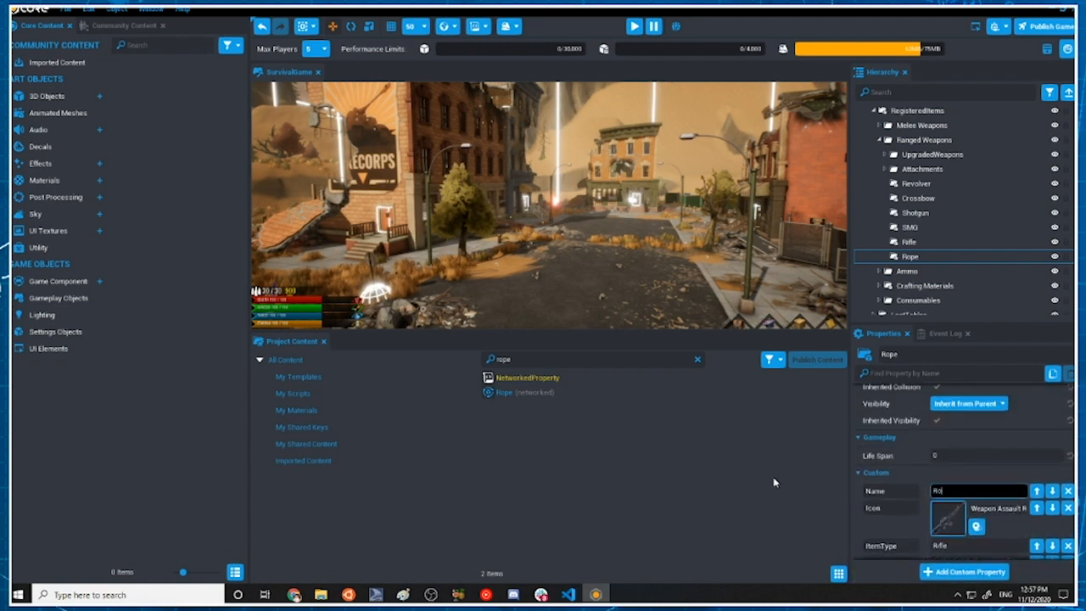
Search the asset picker for "rope" and set the registered Rope entry's Icon to Fantasy Rope 002
click(976, 527)
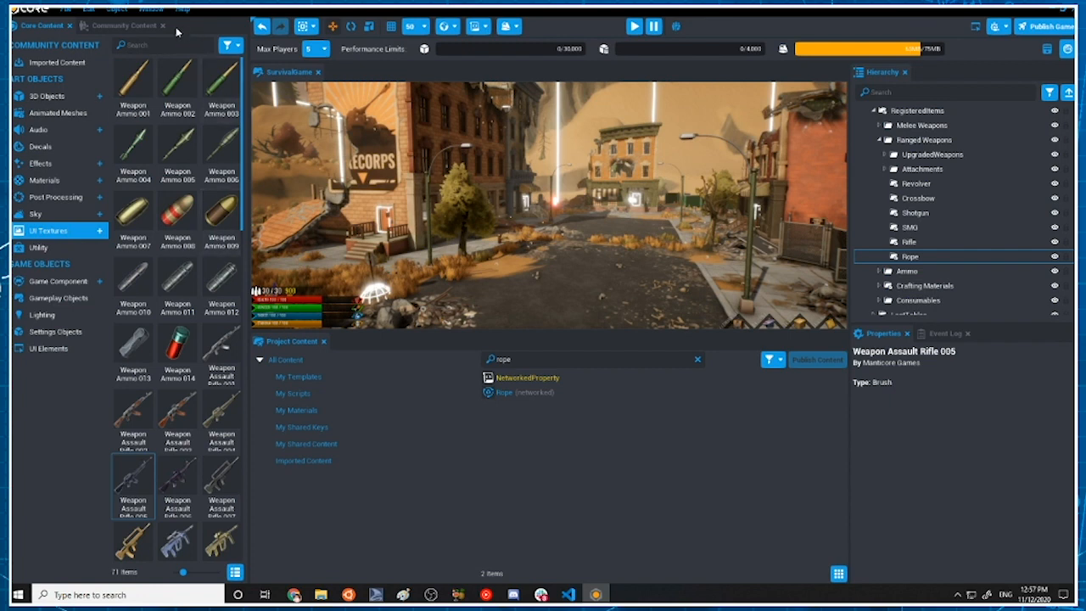
scroll(201, 356, down, 2)
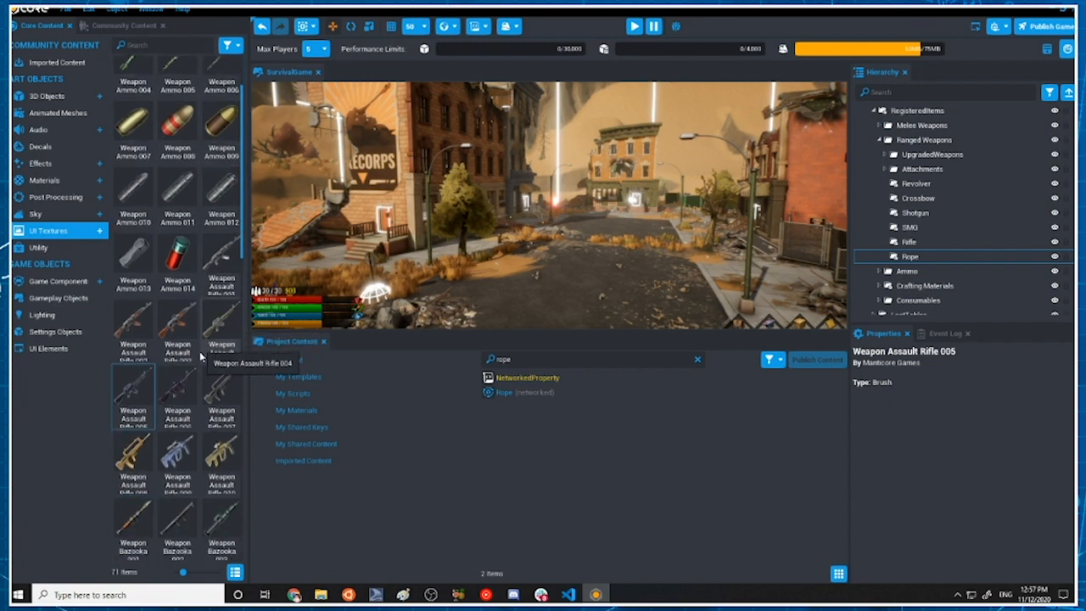
scroll(201, 356, up, 2)
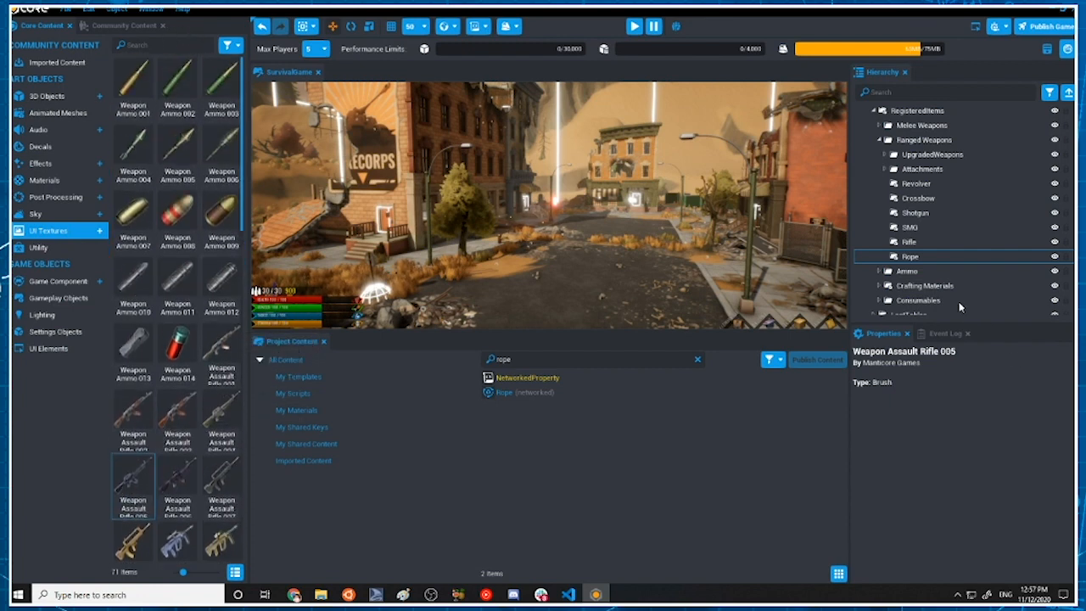
click(922, 256)
click(948, 519)
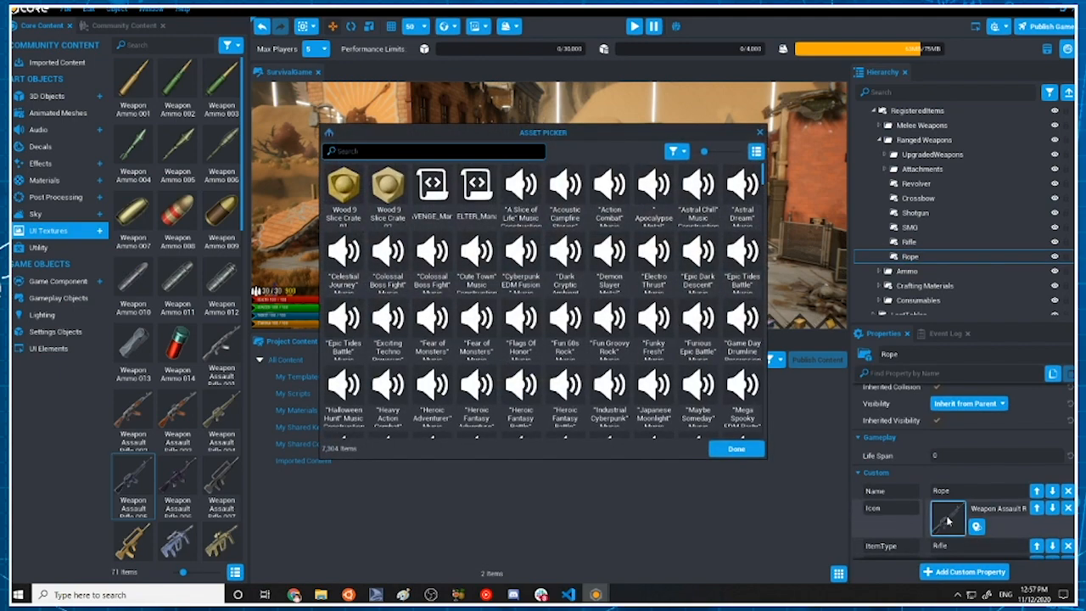
text(rope)
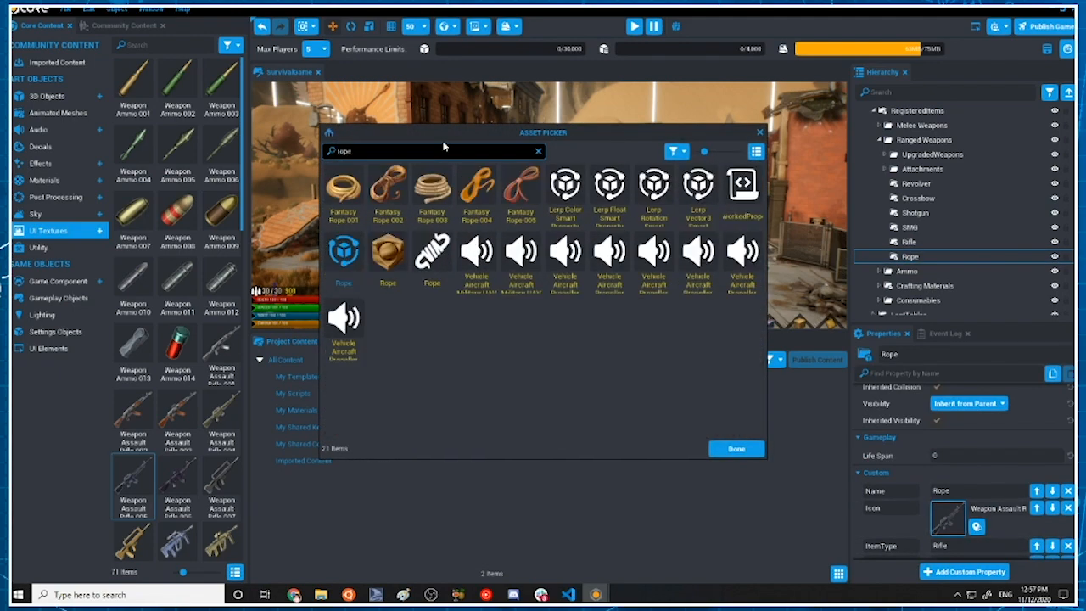
click(388, 191)
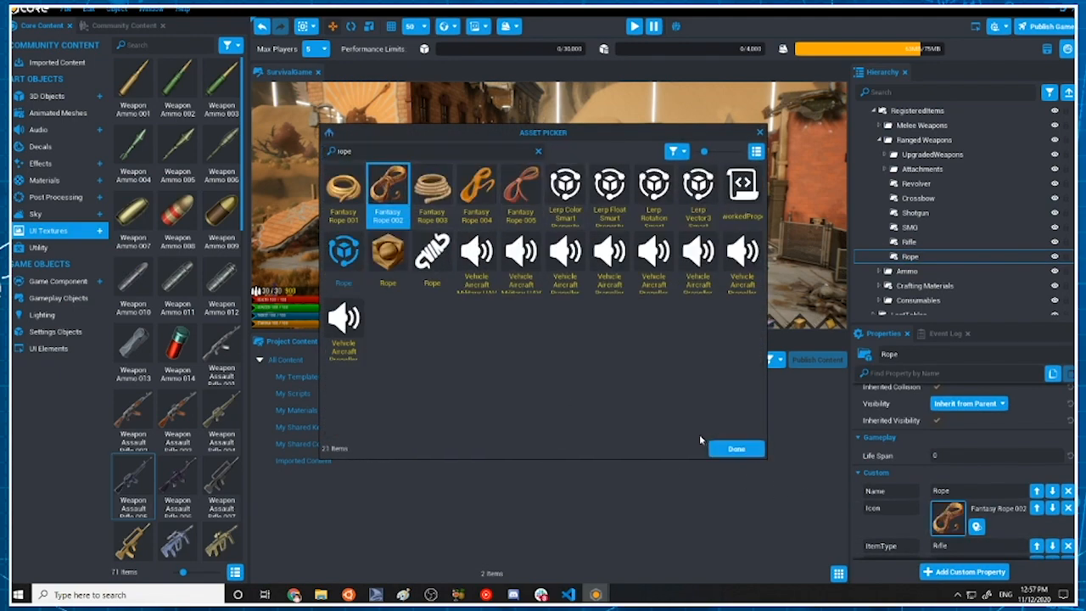
click(734, 450)
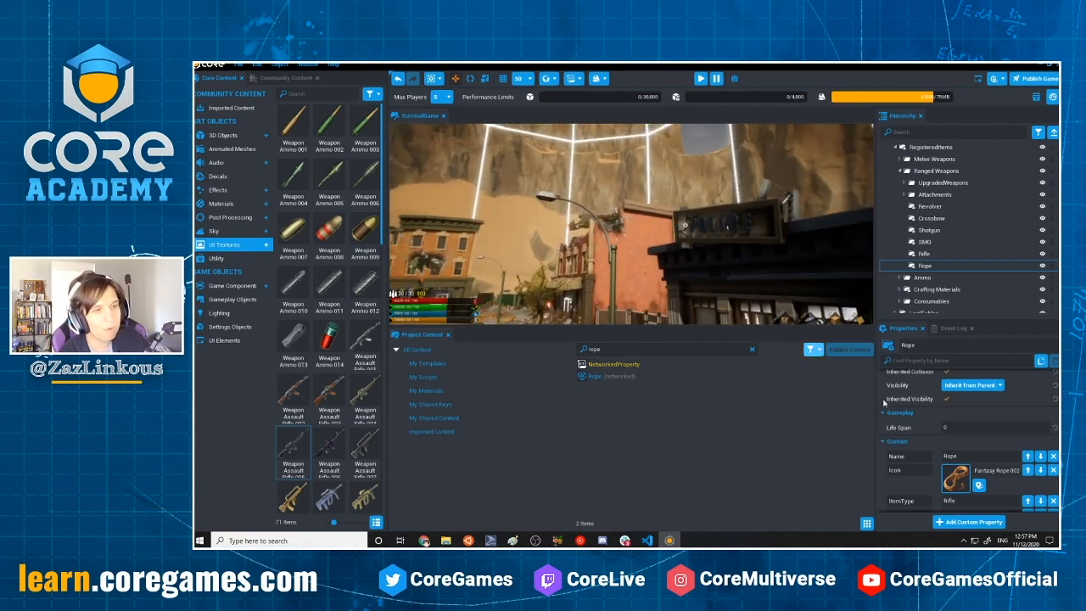
Check the Rope entry's remaining custom properties and save the game, overwriting the existing save with the loaded autosave
scroll(935, 452, down, 2)
scroll(881, 426, down, 3)
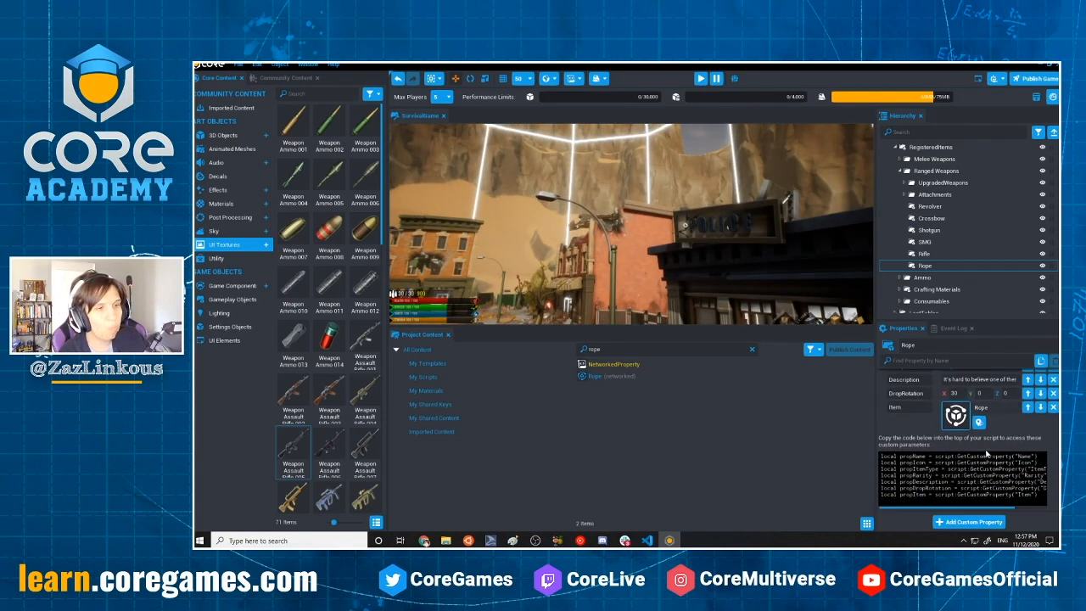
scroll(884, 476, up, 4)
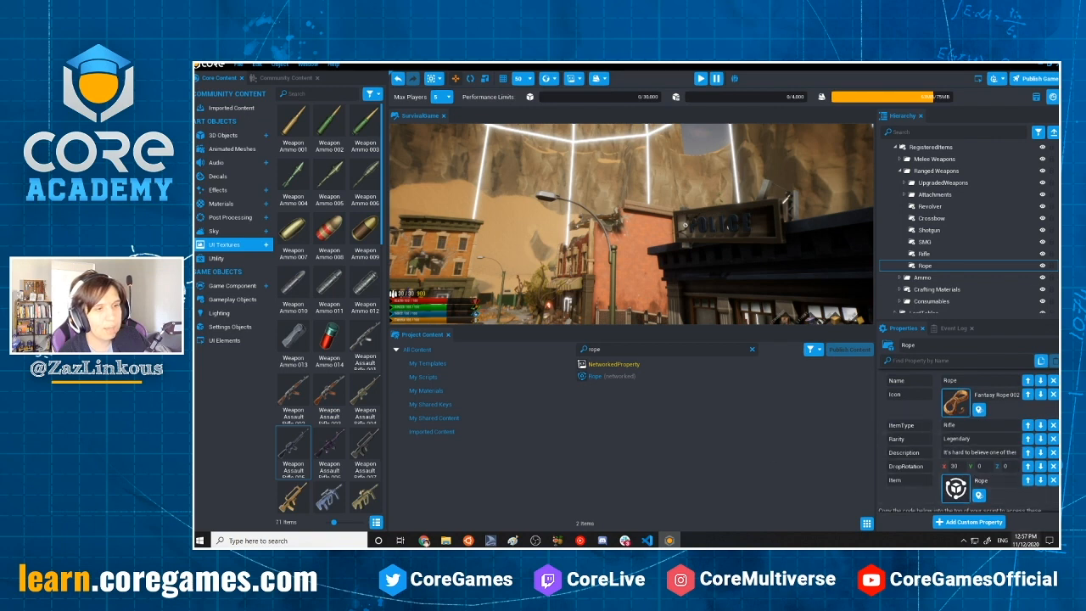
scroll(973, 449, up, 2)
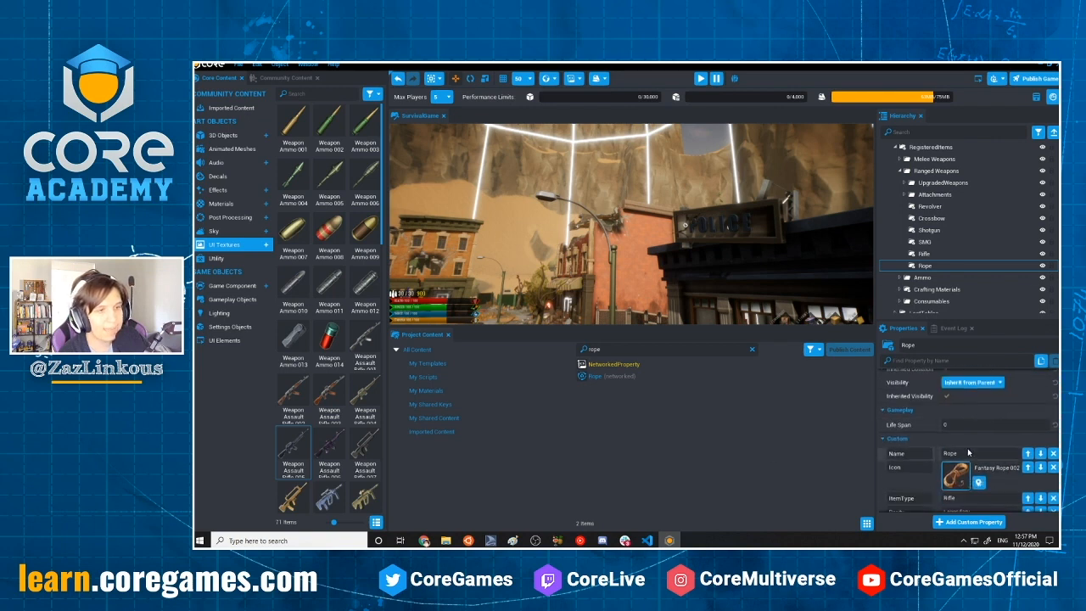
scroll(969, 453, up, 2)
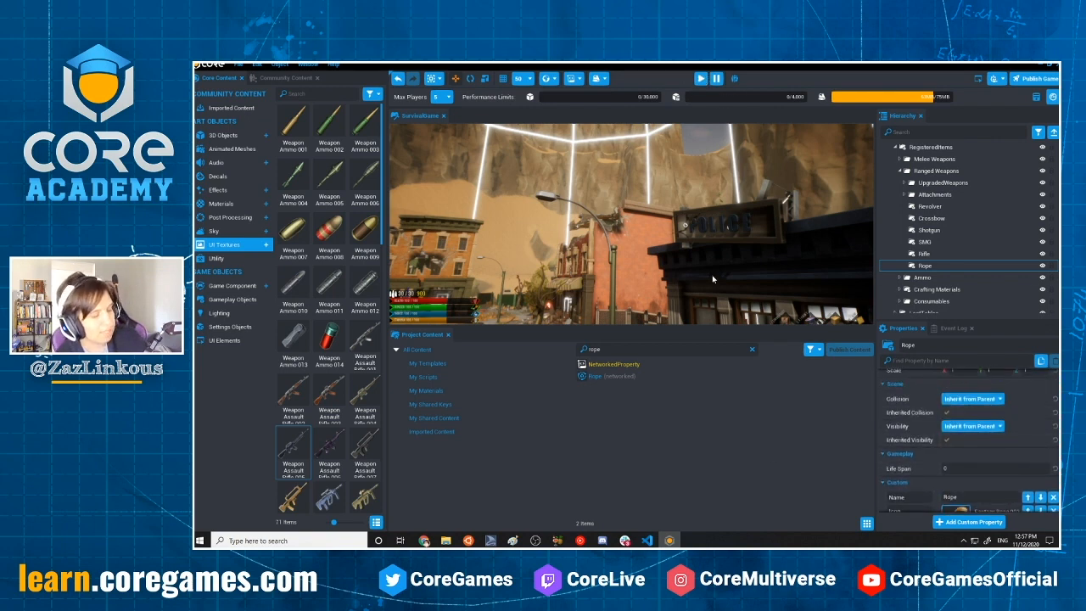
key(ctrl+s)
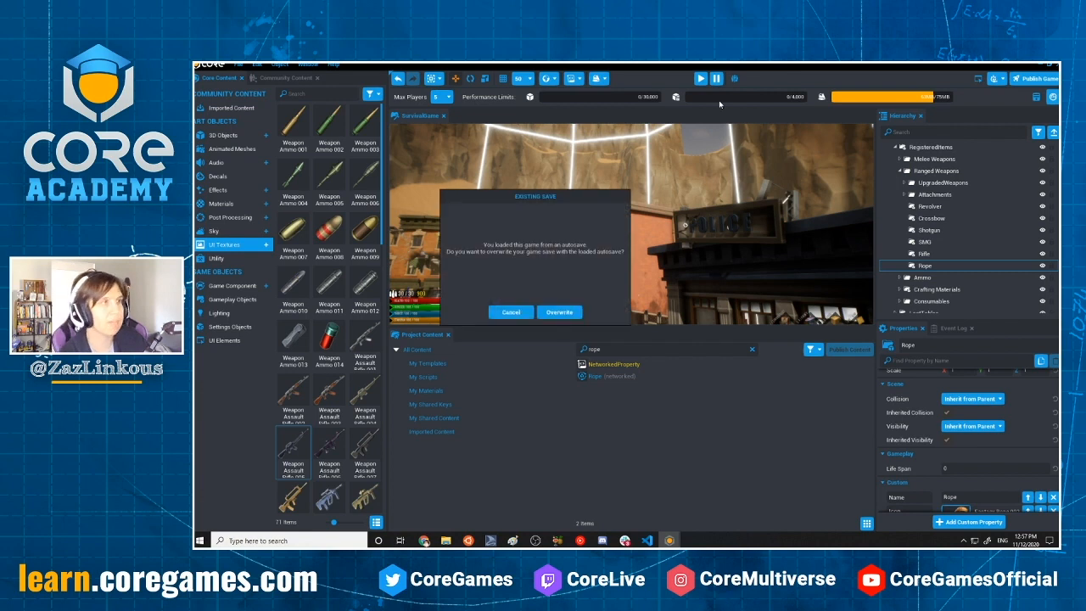
click(569, 313)
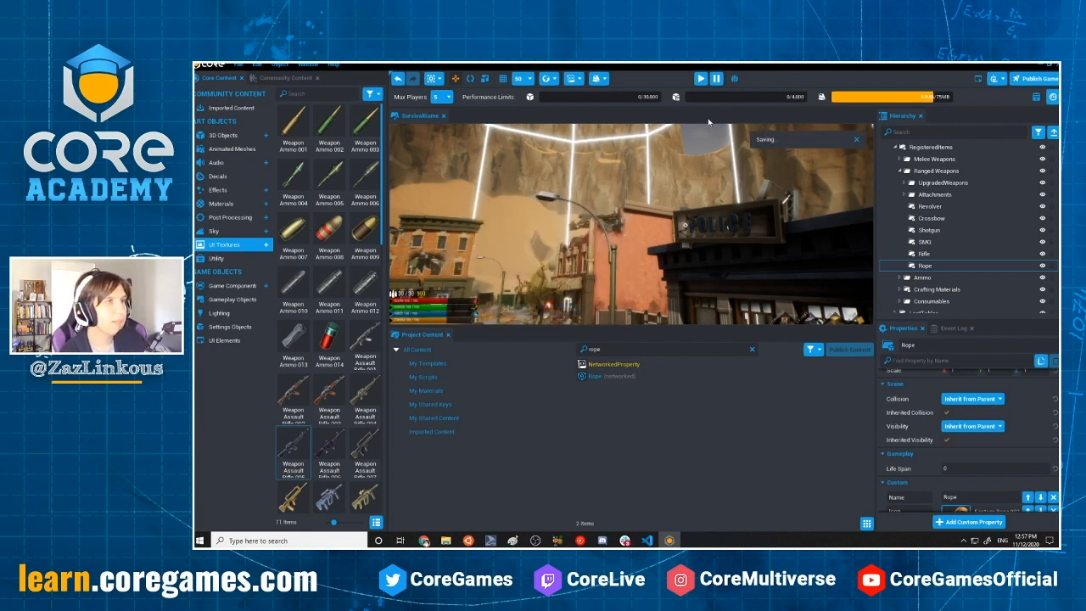
Preview the game, pick up the axe in town, and check it in the inventory
click(701, 76)
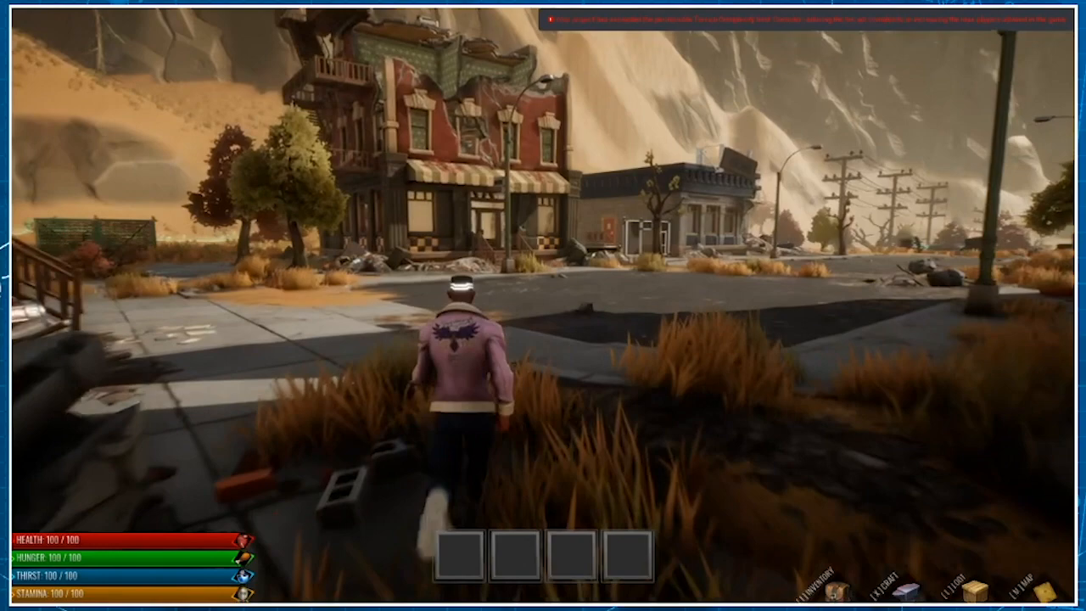
key(w)
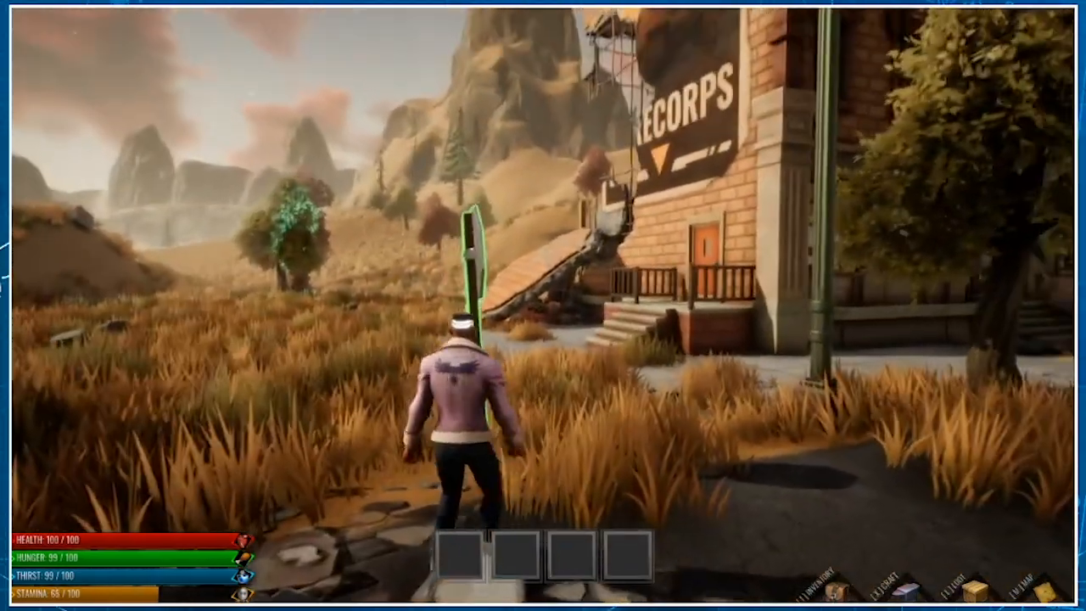
key(f)
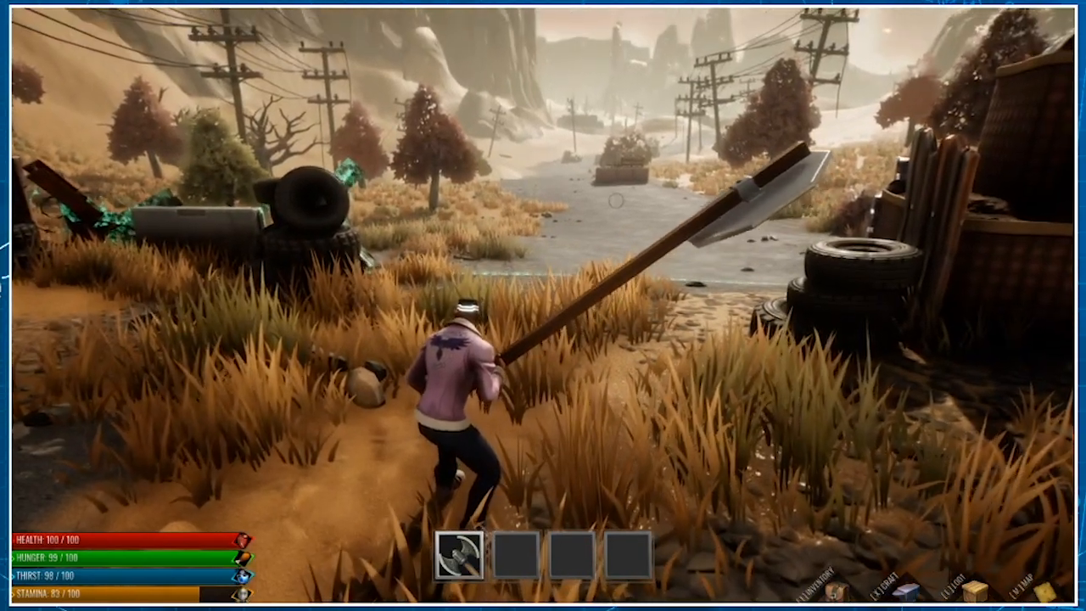
key(i)
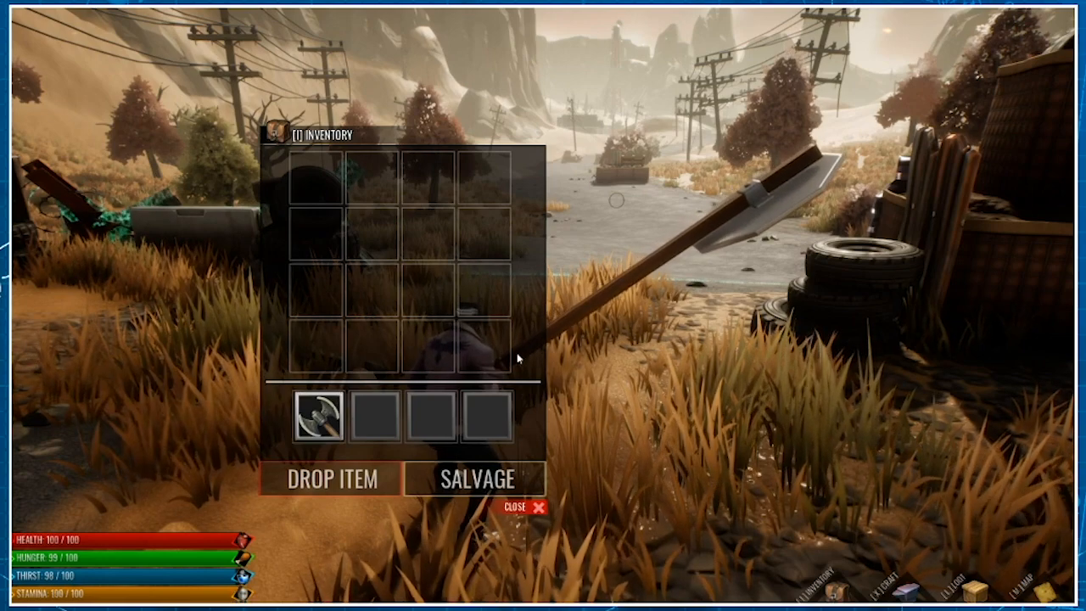
click(538, 506)
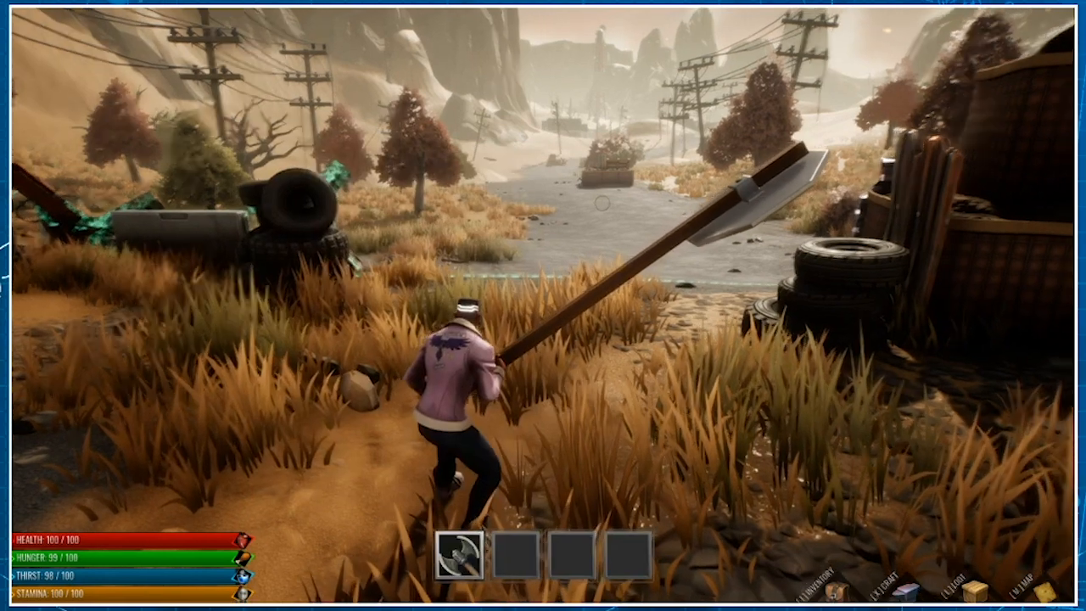
Run the character past the town barricade and along the road with the axe equipped, and end the preview
key(w)
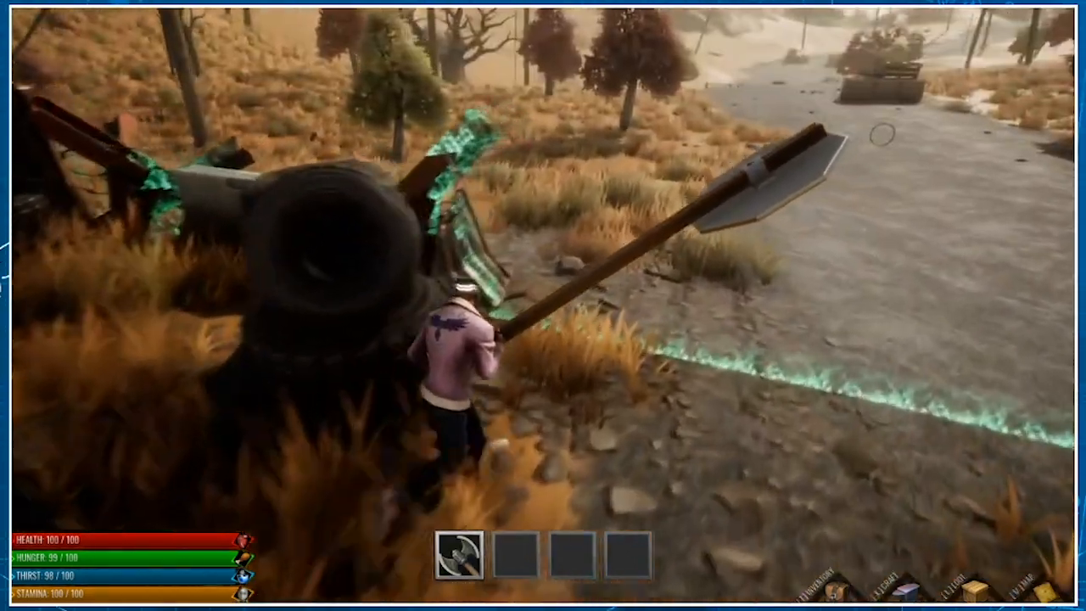
key(w)
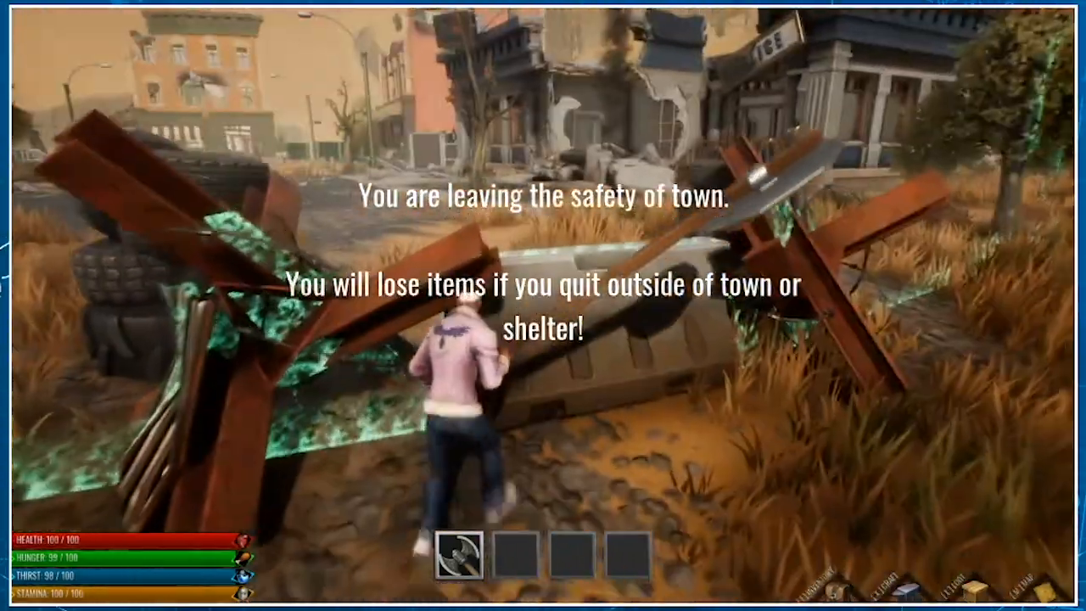
key(w)
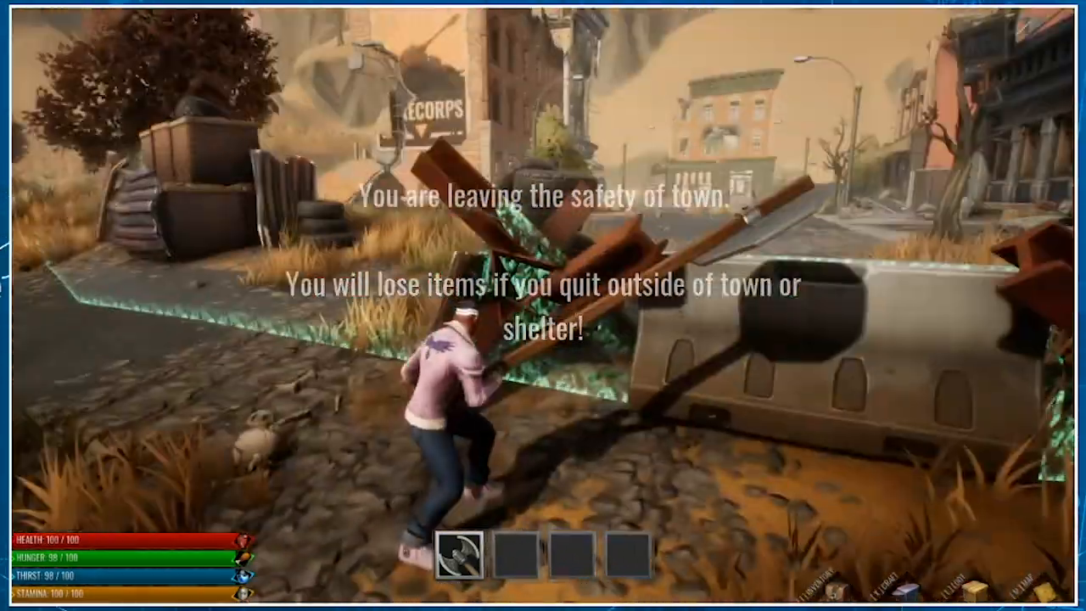
key(w)
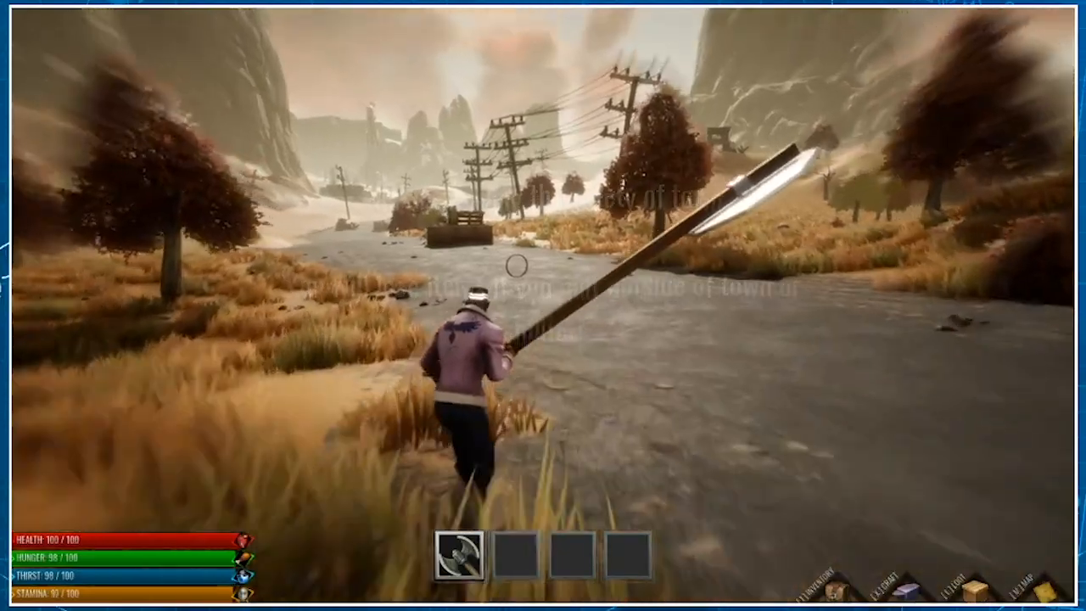
key(w)
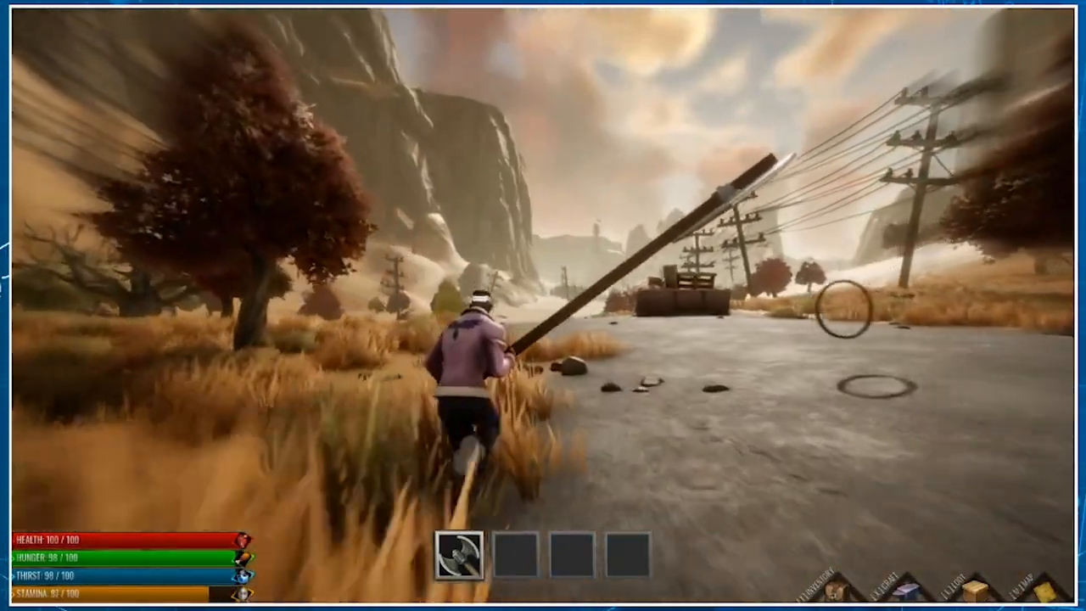
key(shift+w)
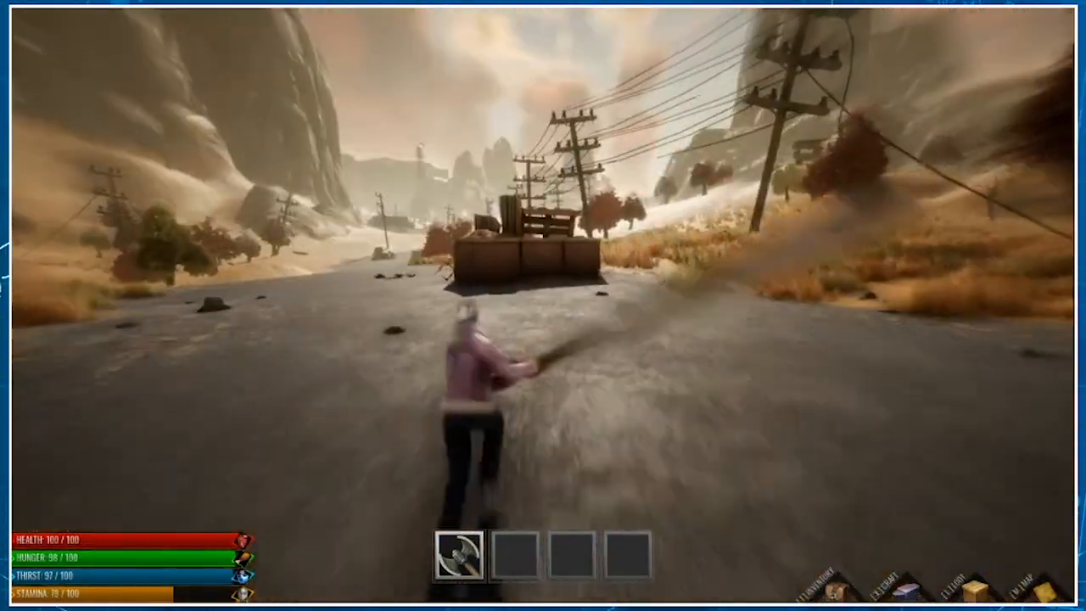
key(w)
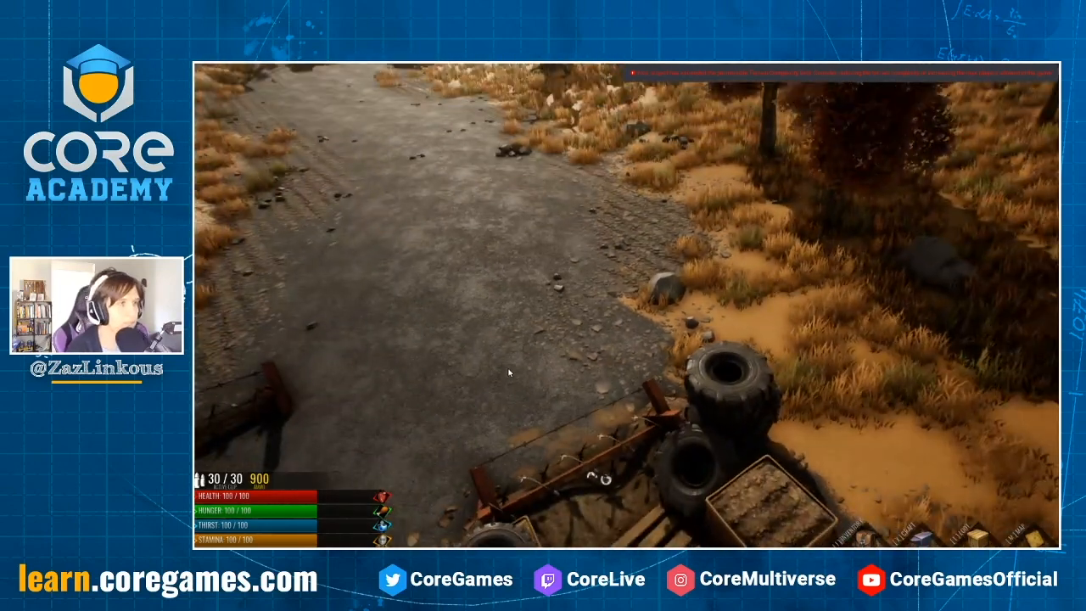
key(equal)
Collapse the scene hierarchy and delete the loose Rope instance at its root
scroll(962, 161, up, 5)
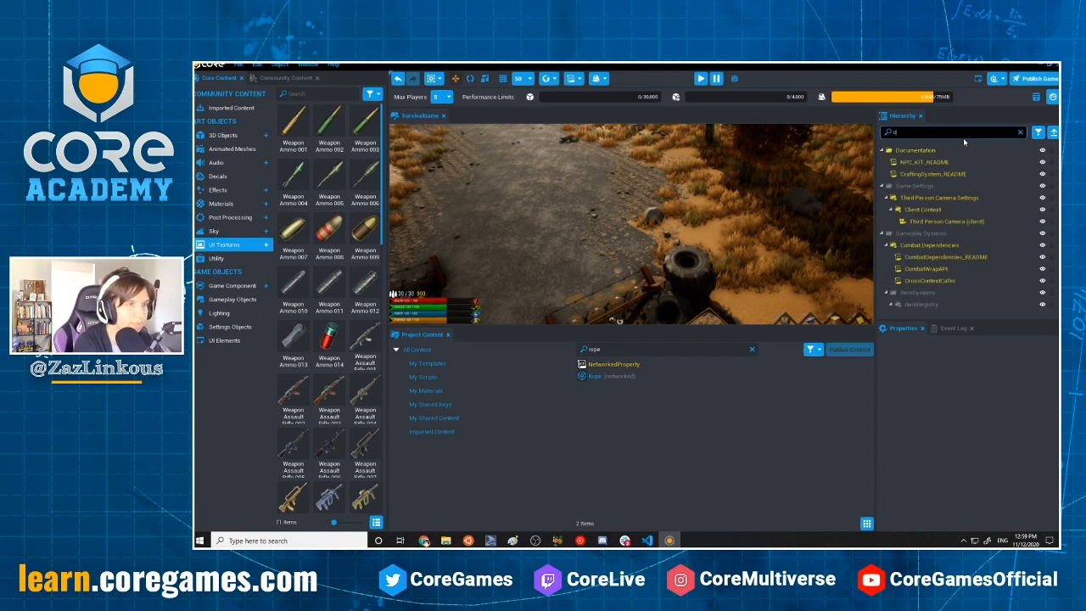
click(1053, 133)
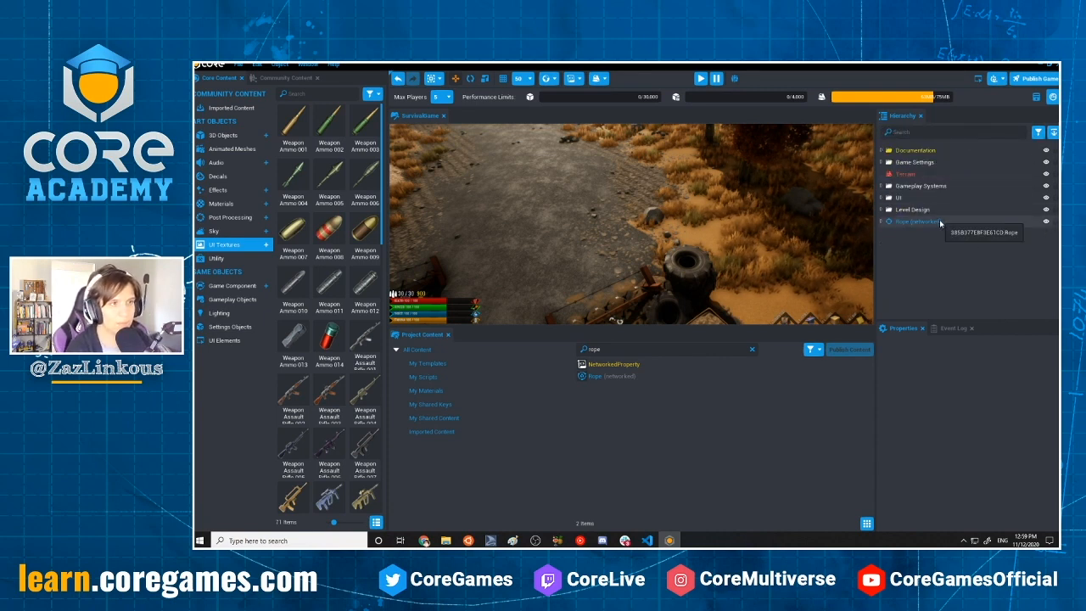
click(916, 221)
key(Delete)
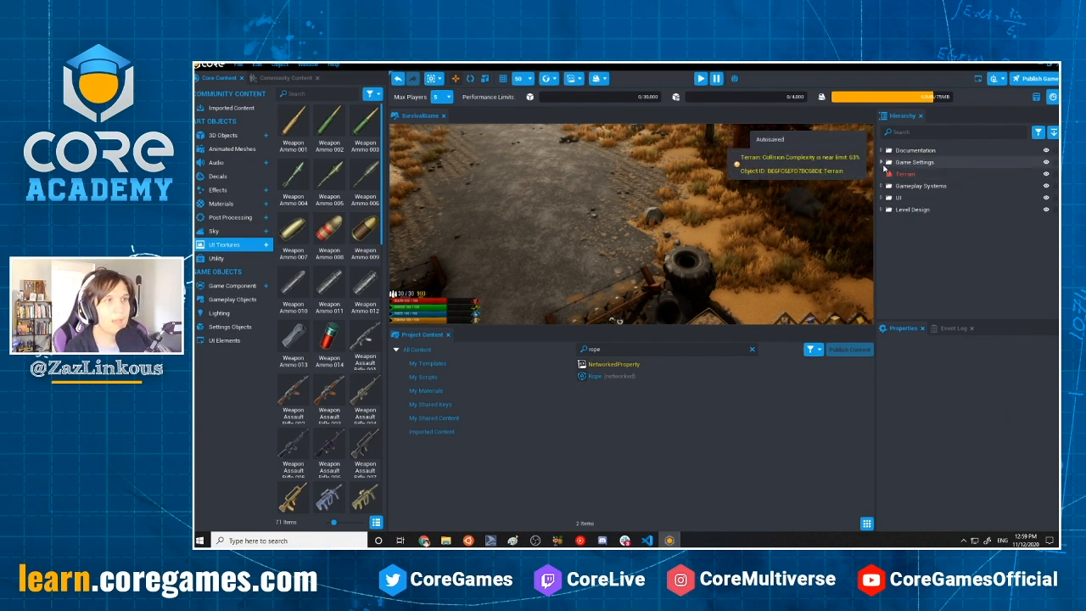
Replace the Third Person Camera Settings in the Game Settings folder with the First Person Camera Settings component
click(882, 162)
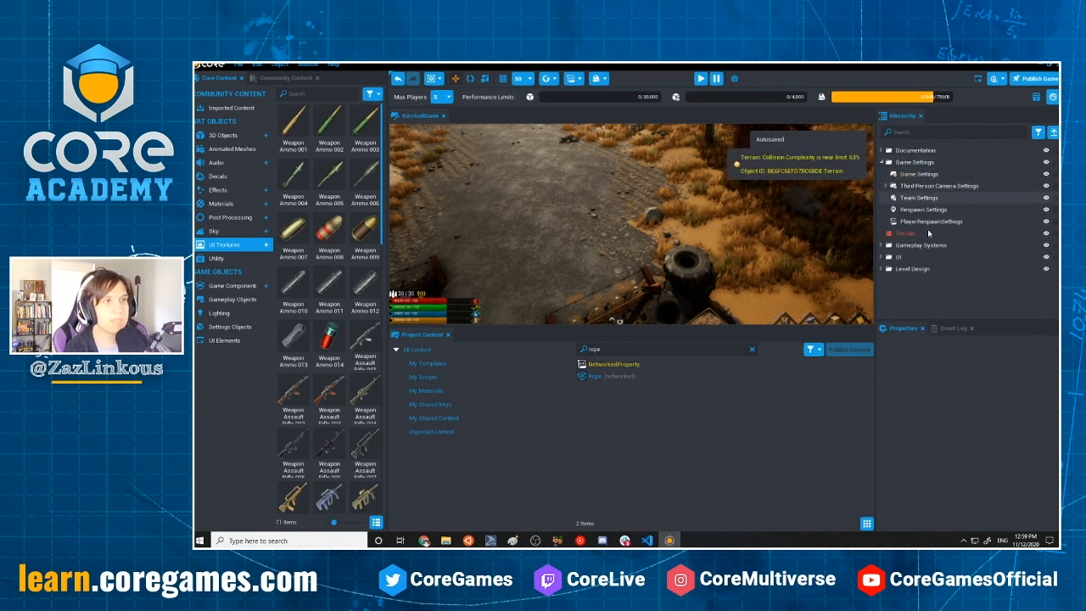
click(886, 186)
click(887, 187)
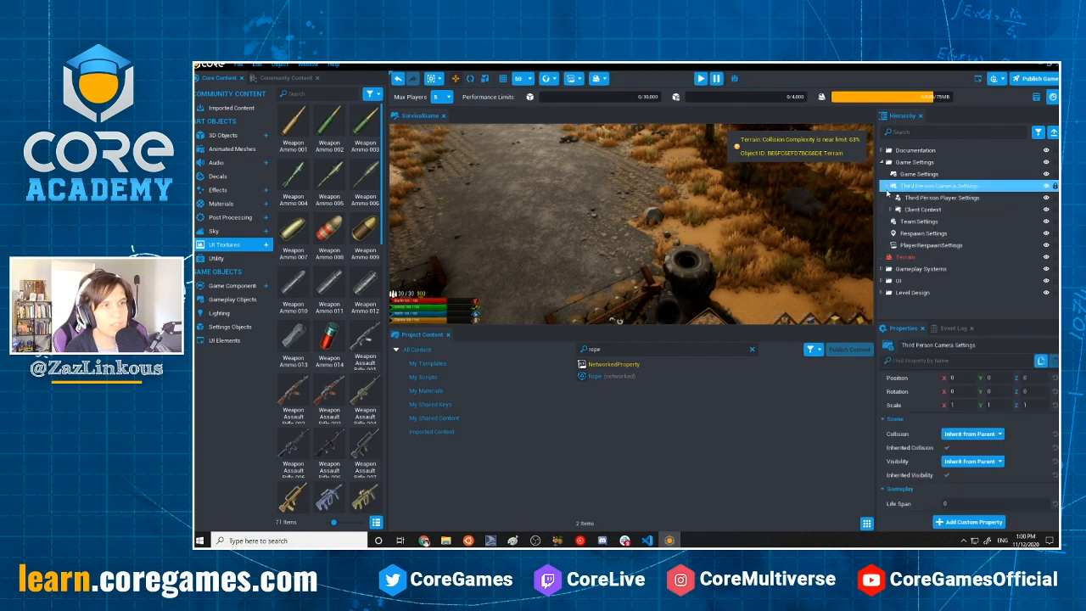
click(887, 186)
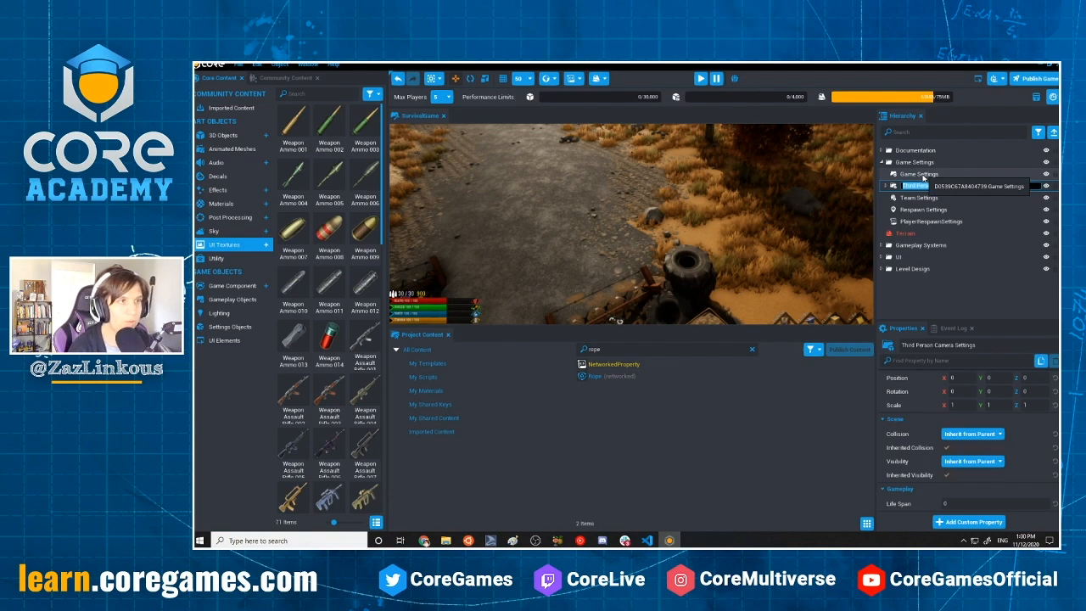
click(232, 286)
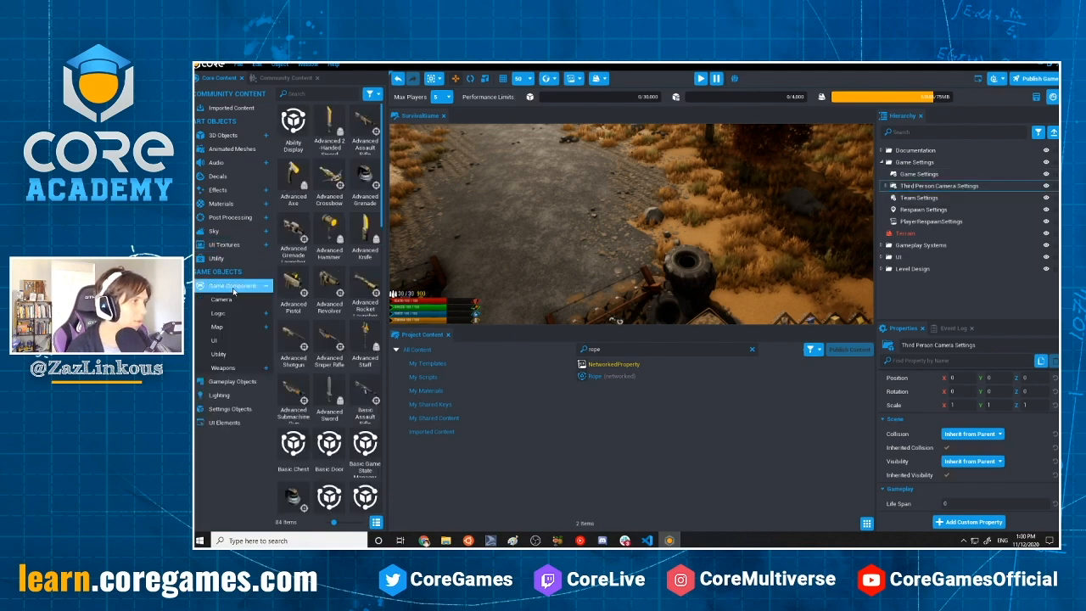
click(234, 382)
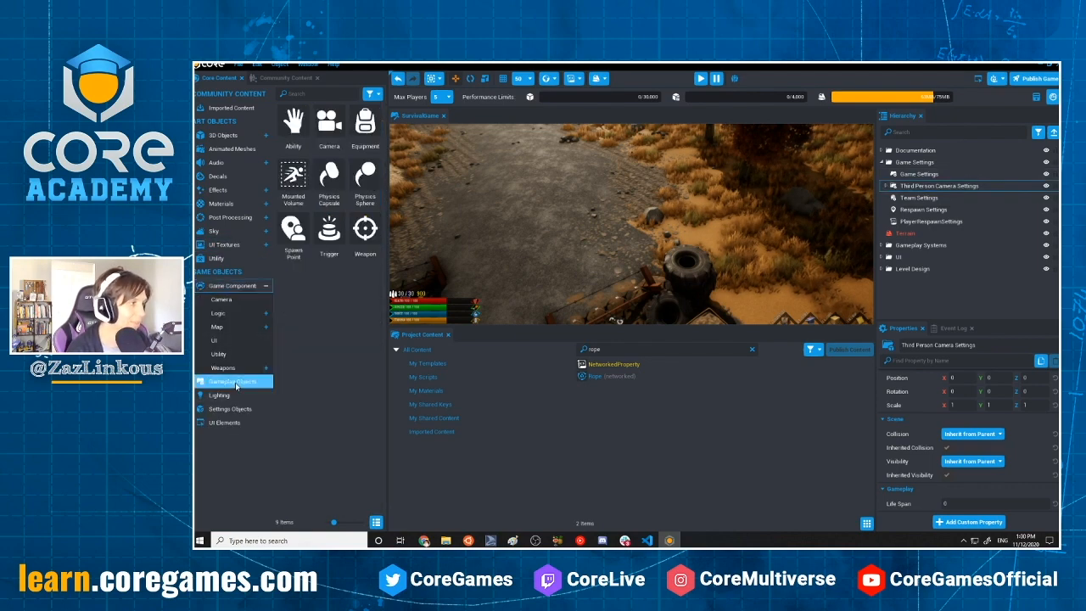
click(226, 302)
drag(293, 121, 956, 197)
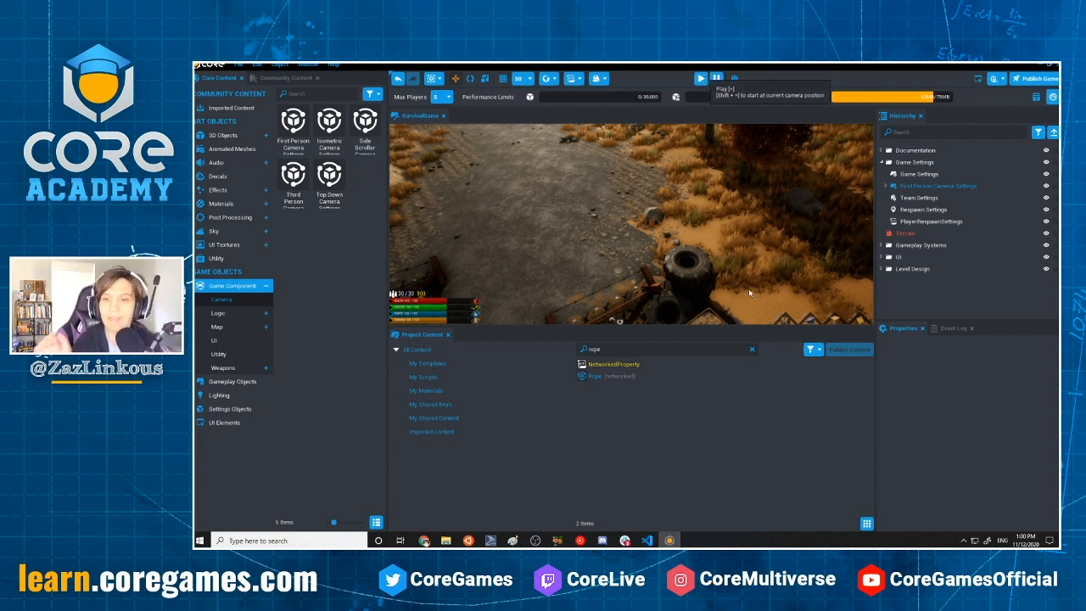
Preview the game and run through town to test the first-person camera
key(=)
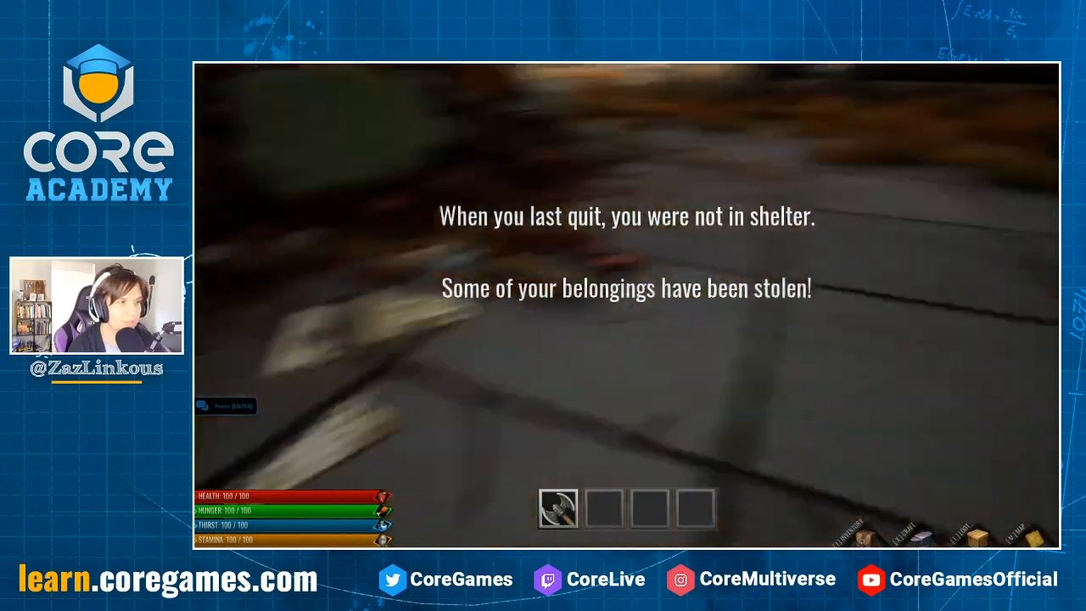
key(shift+w)
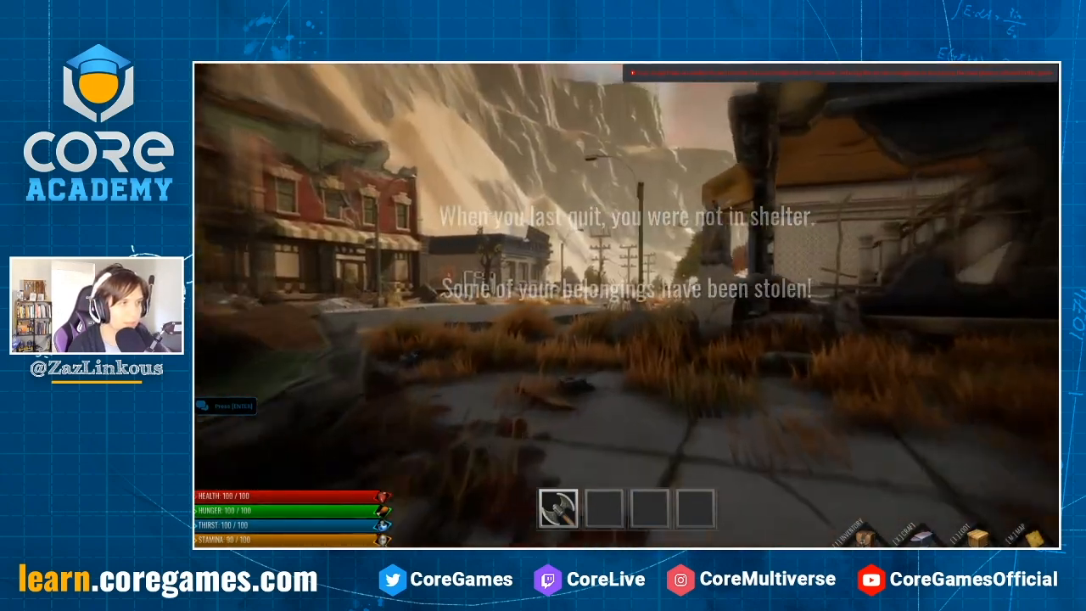